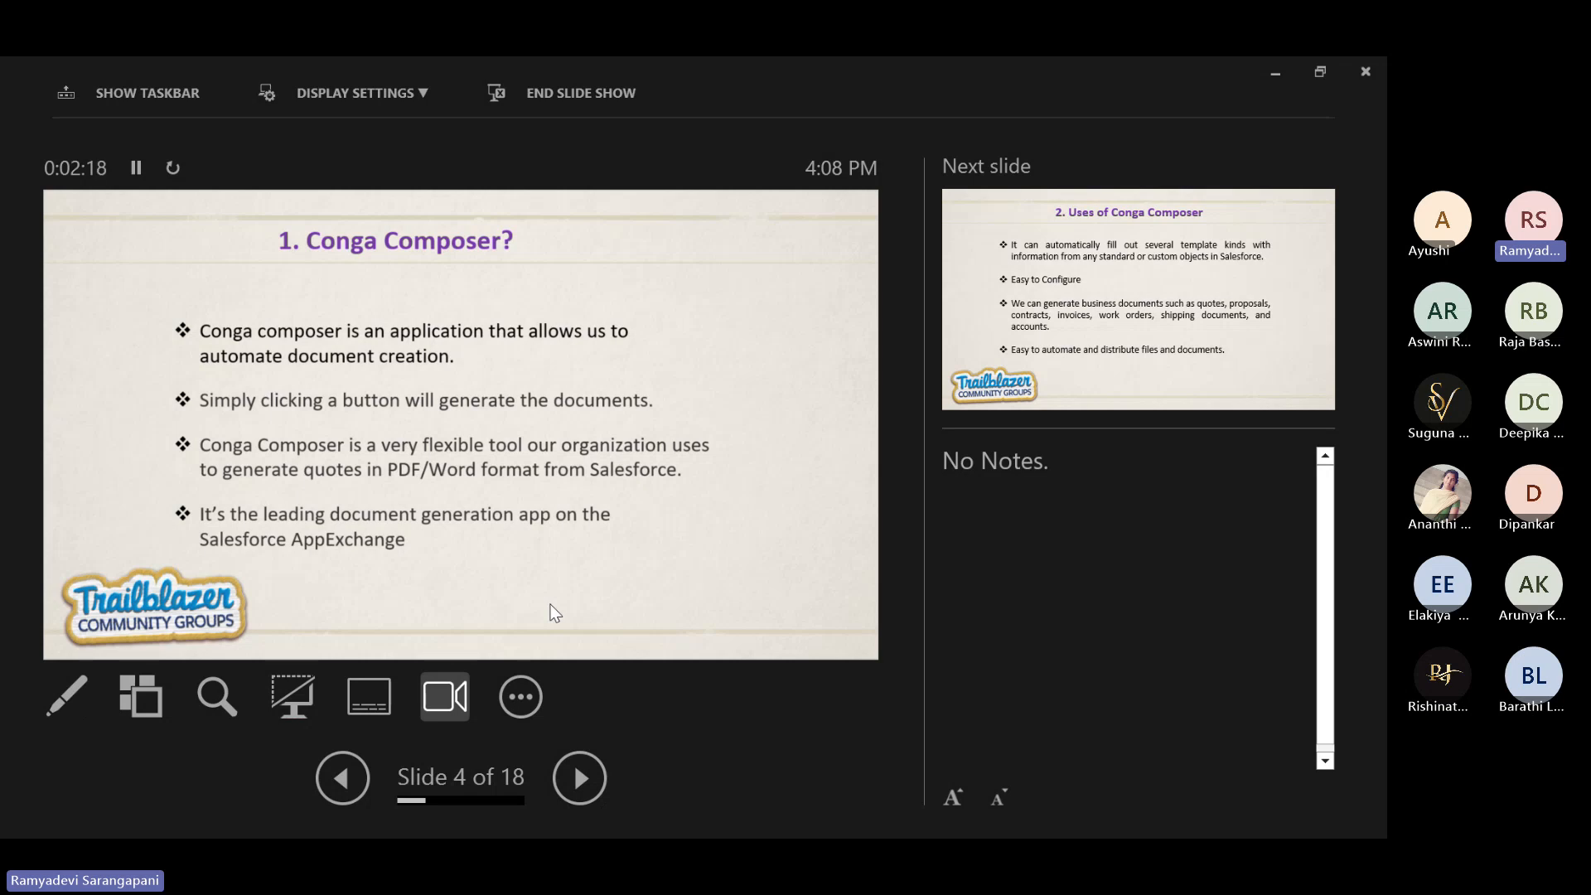
Advance to the "How to install Conga Composer" slide, end the slide show and switch to Salesforce Setup in Chrome
{"action": "key", "text": "Right"}
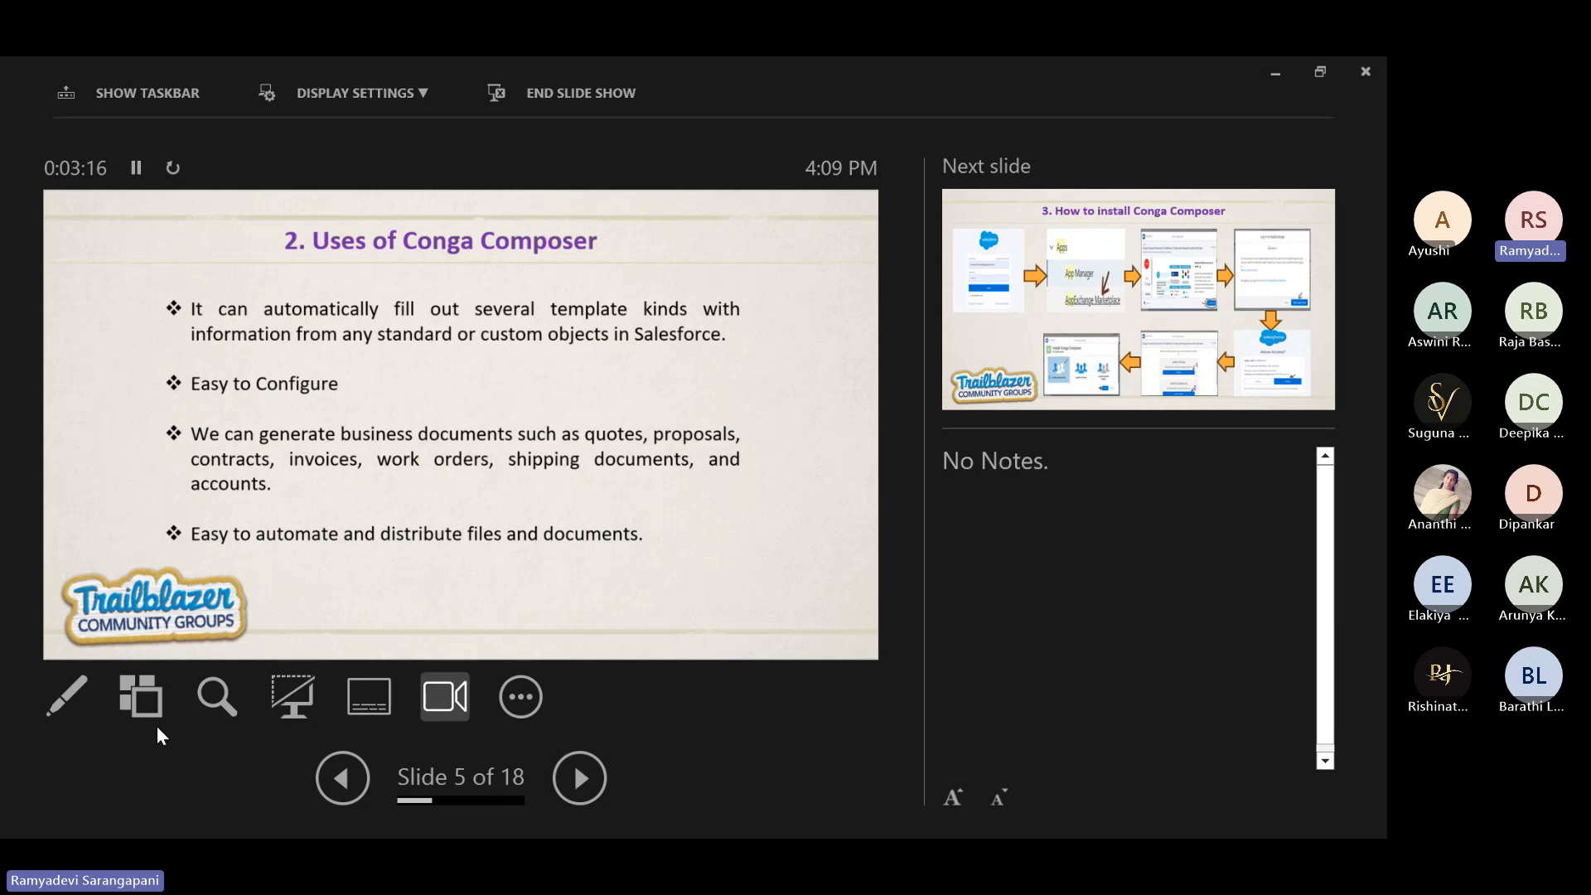
{"action": "key", "text": "Right"}
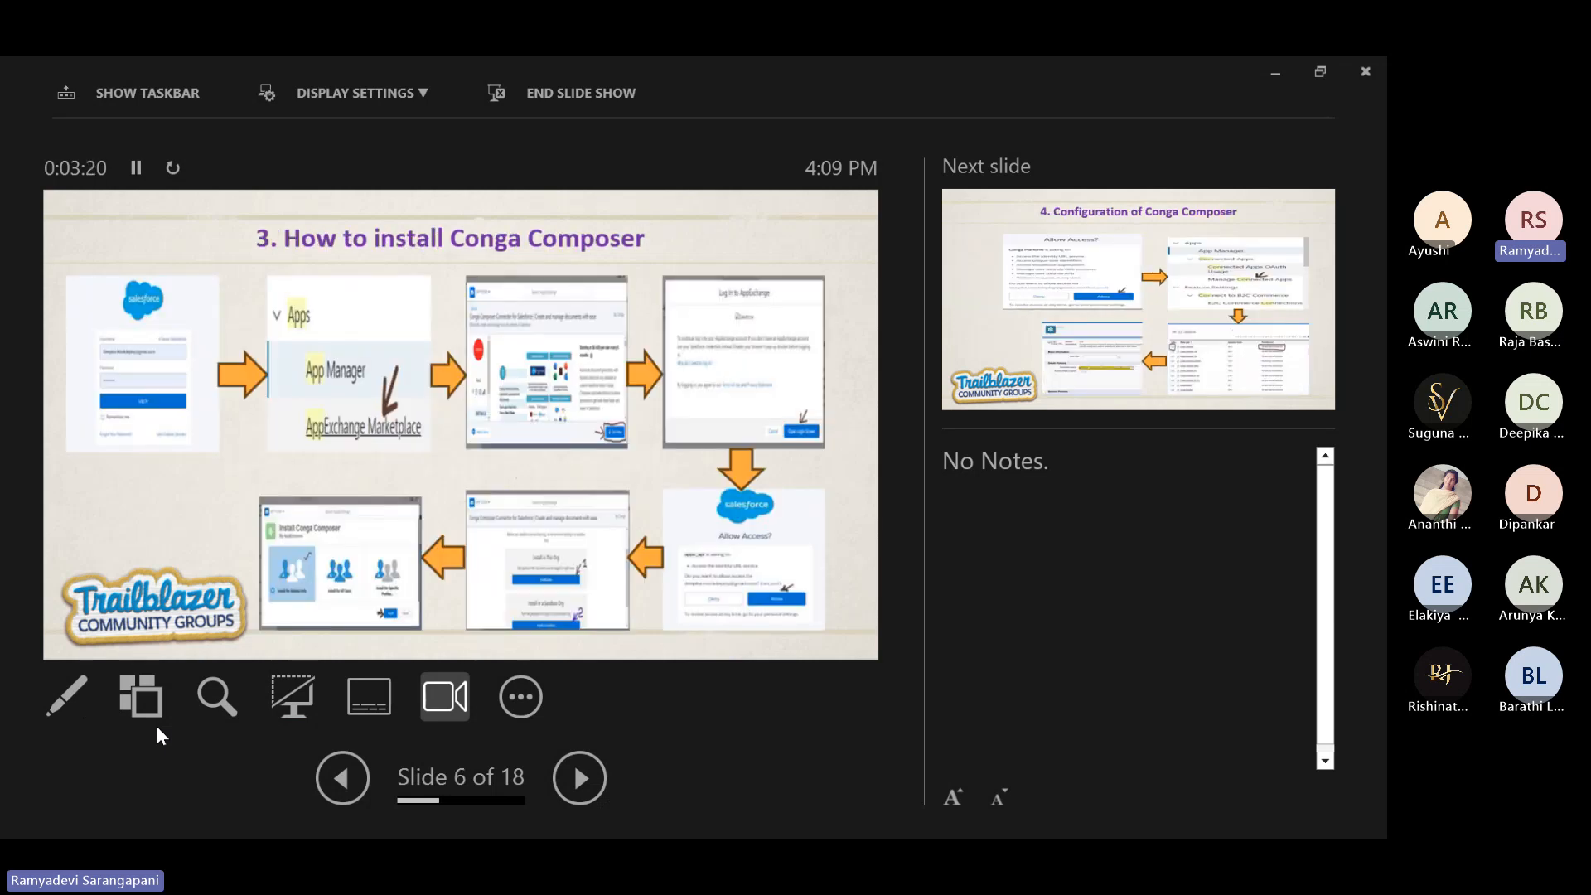
{"action": "key", "text": "Escape"}
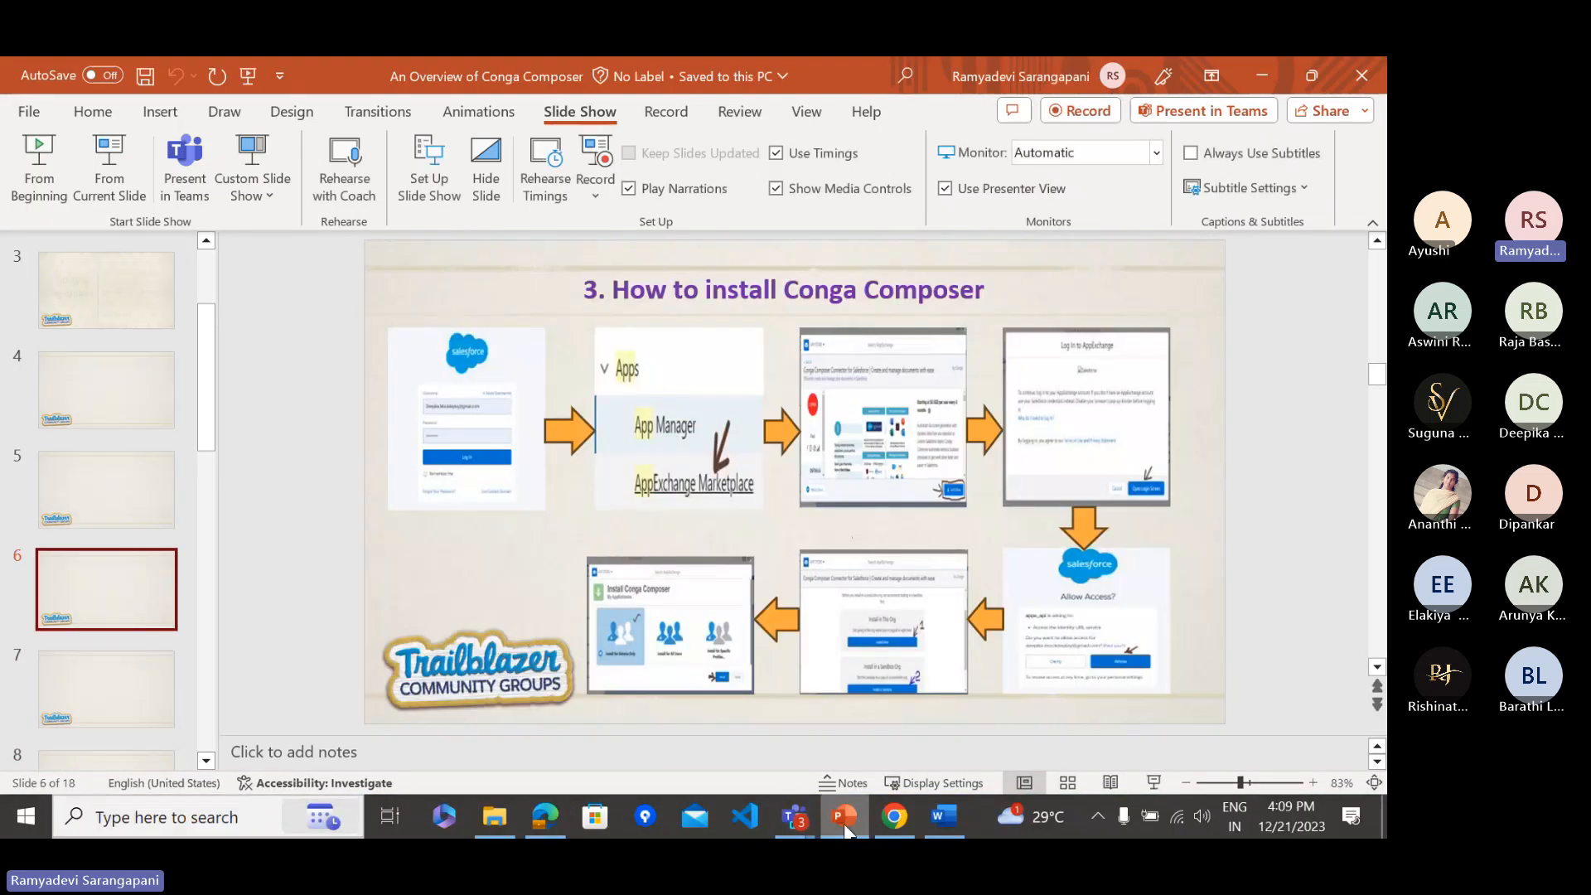
{"action": "mouse_move", "coordinate": [797, 821]}
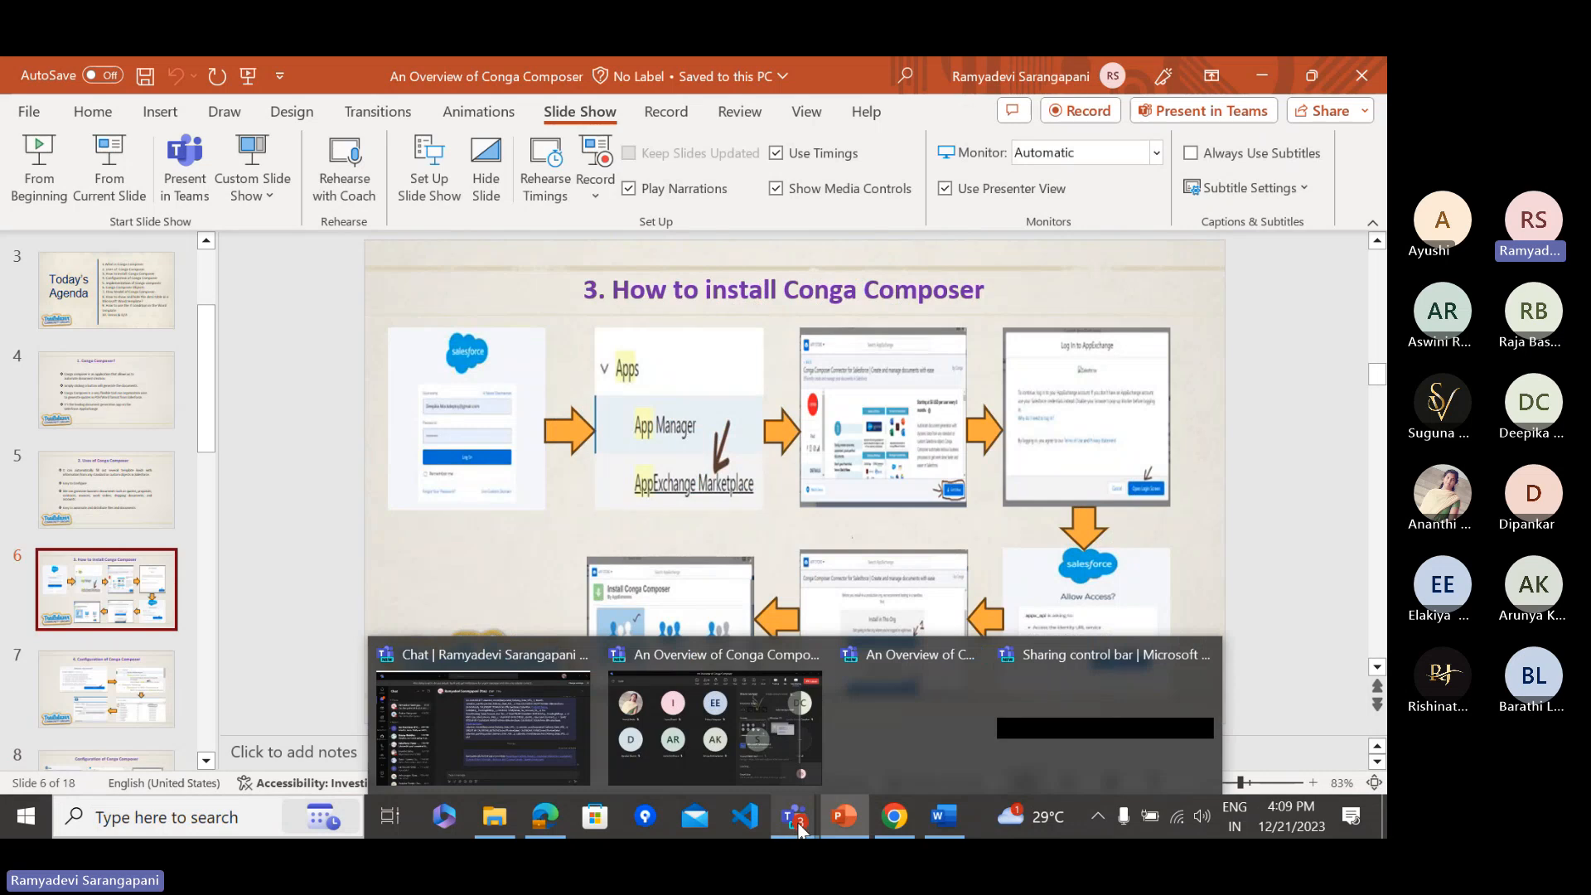
{"action": "left_click", "coordinate": [891, 820]}
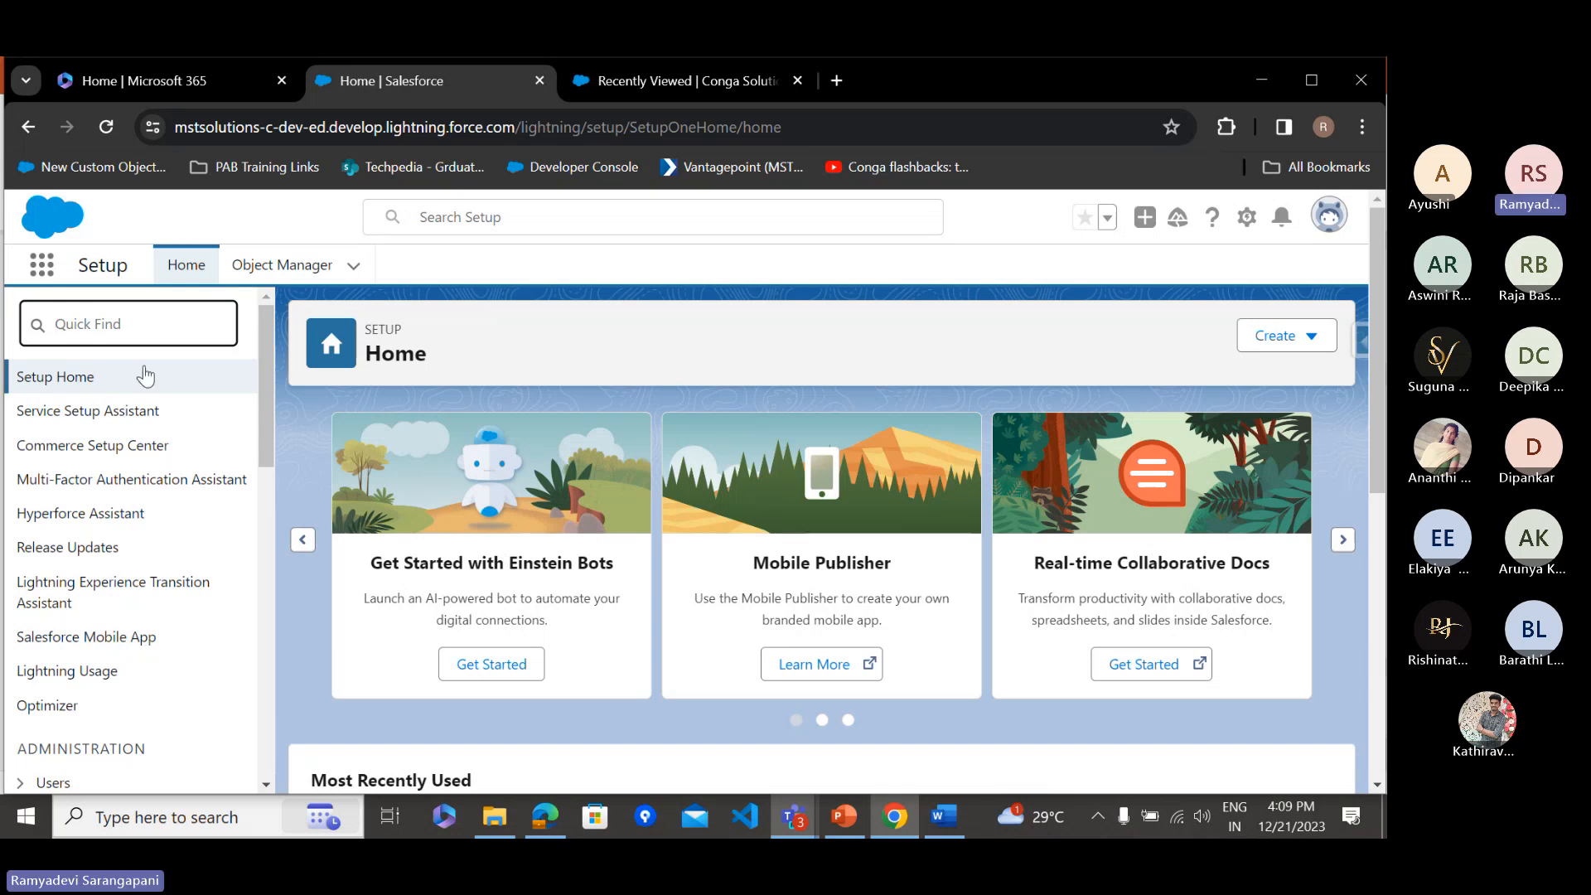
Find "App" in the Setup navigation and try to open AppExchange Marketplace
{"action": "left_click", "coordinate": [75, 325]}
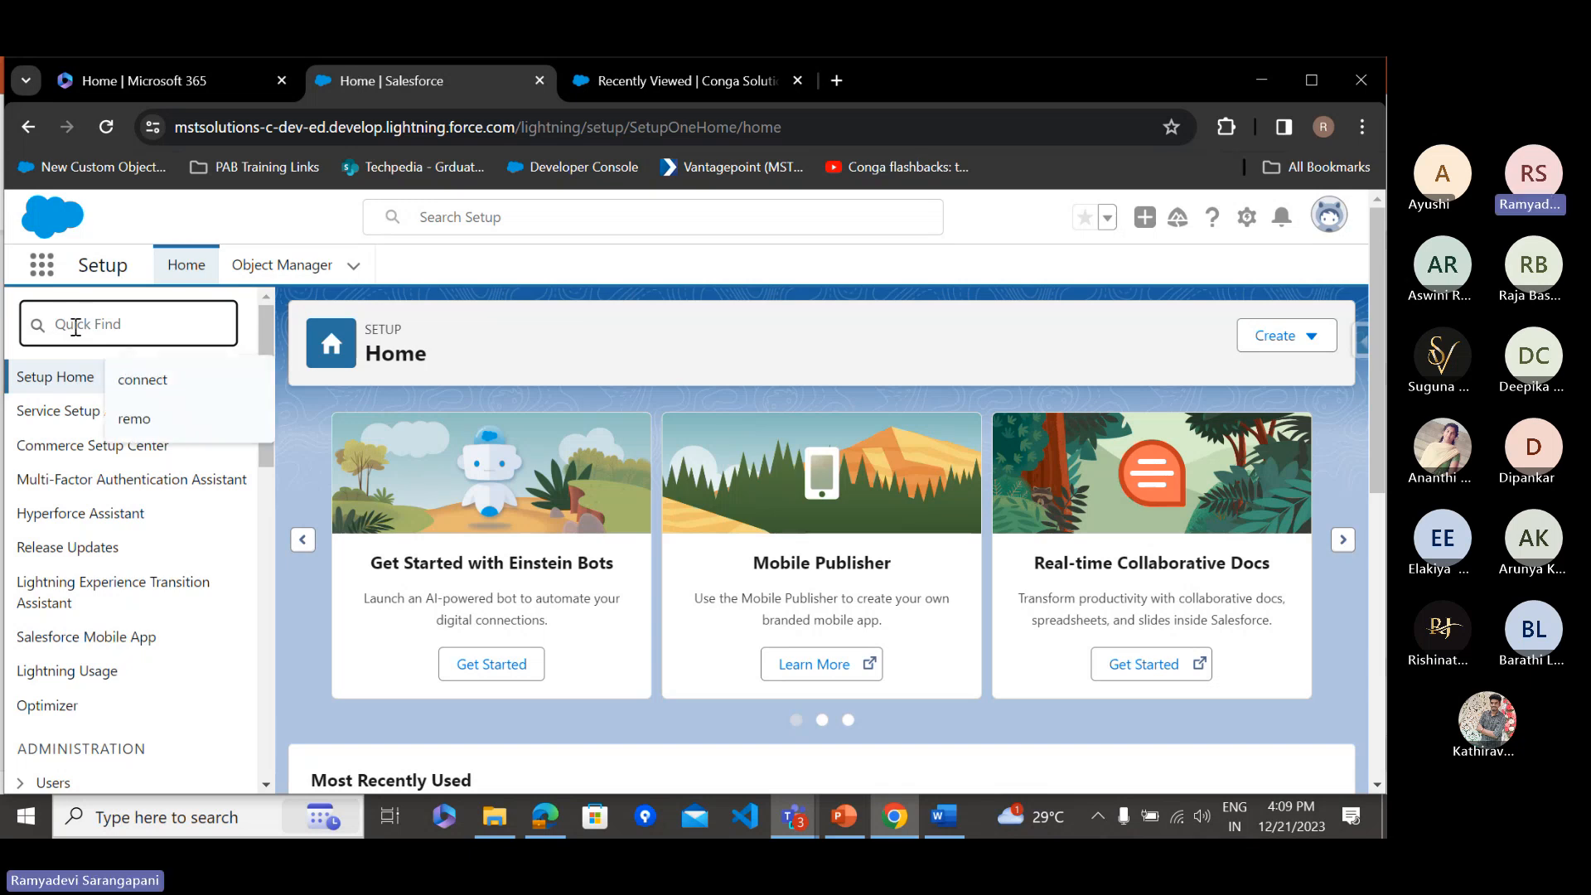
{"action": "type", "text": "A"}
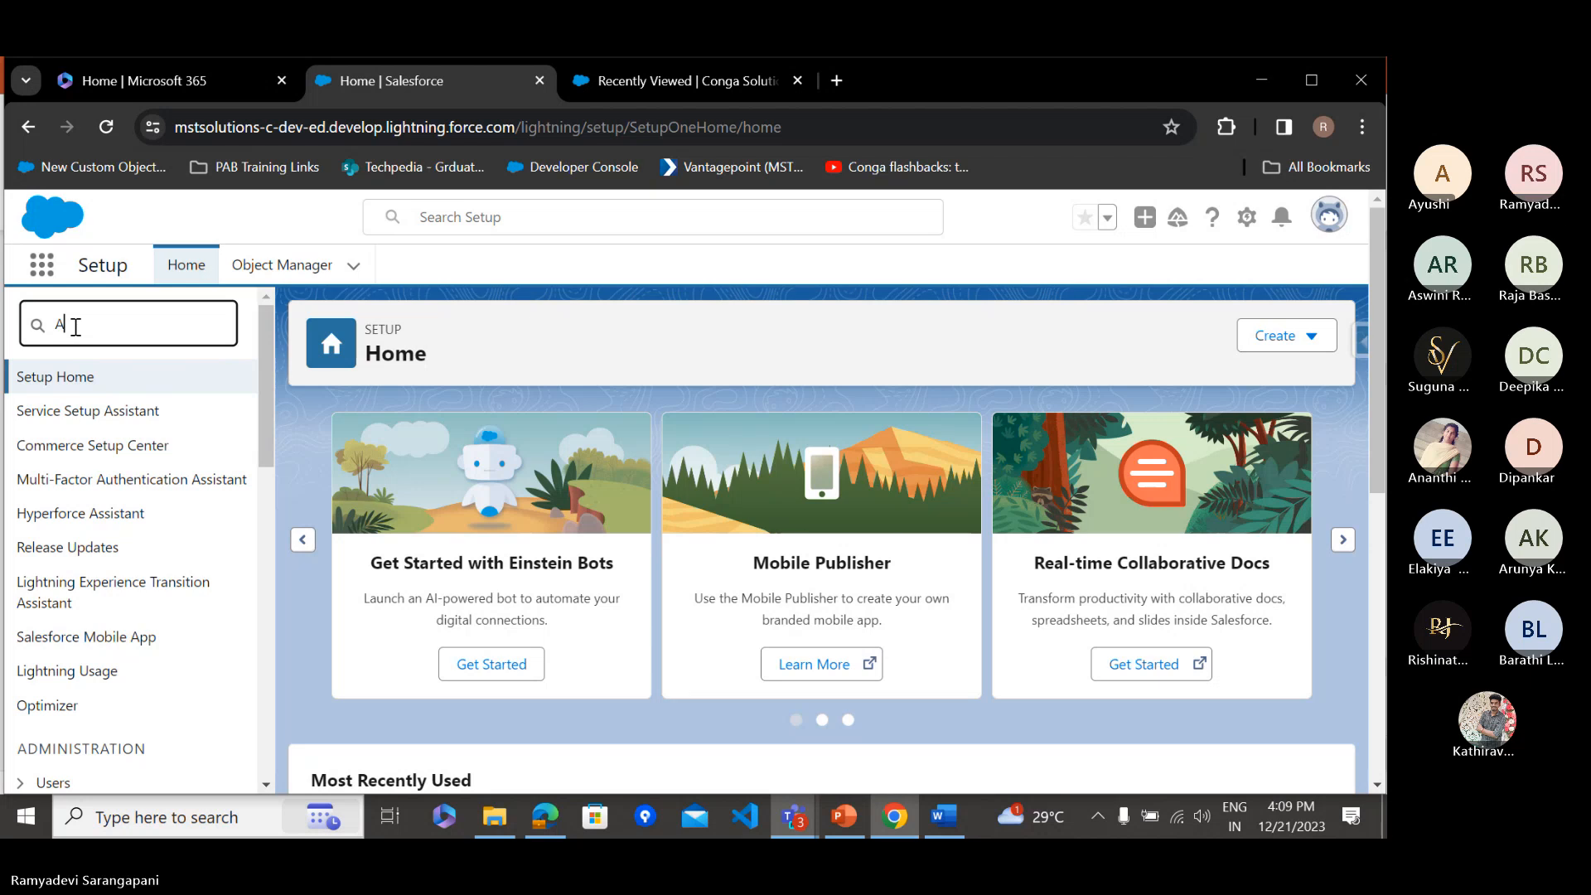
{"action": "type", "text": "pp"}
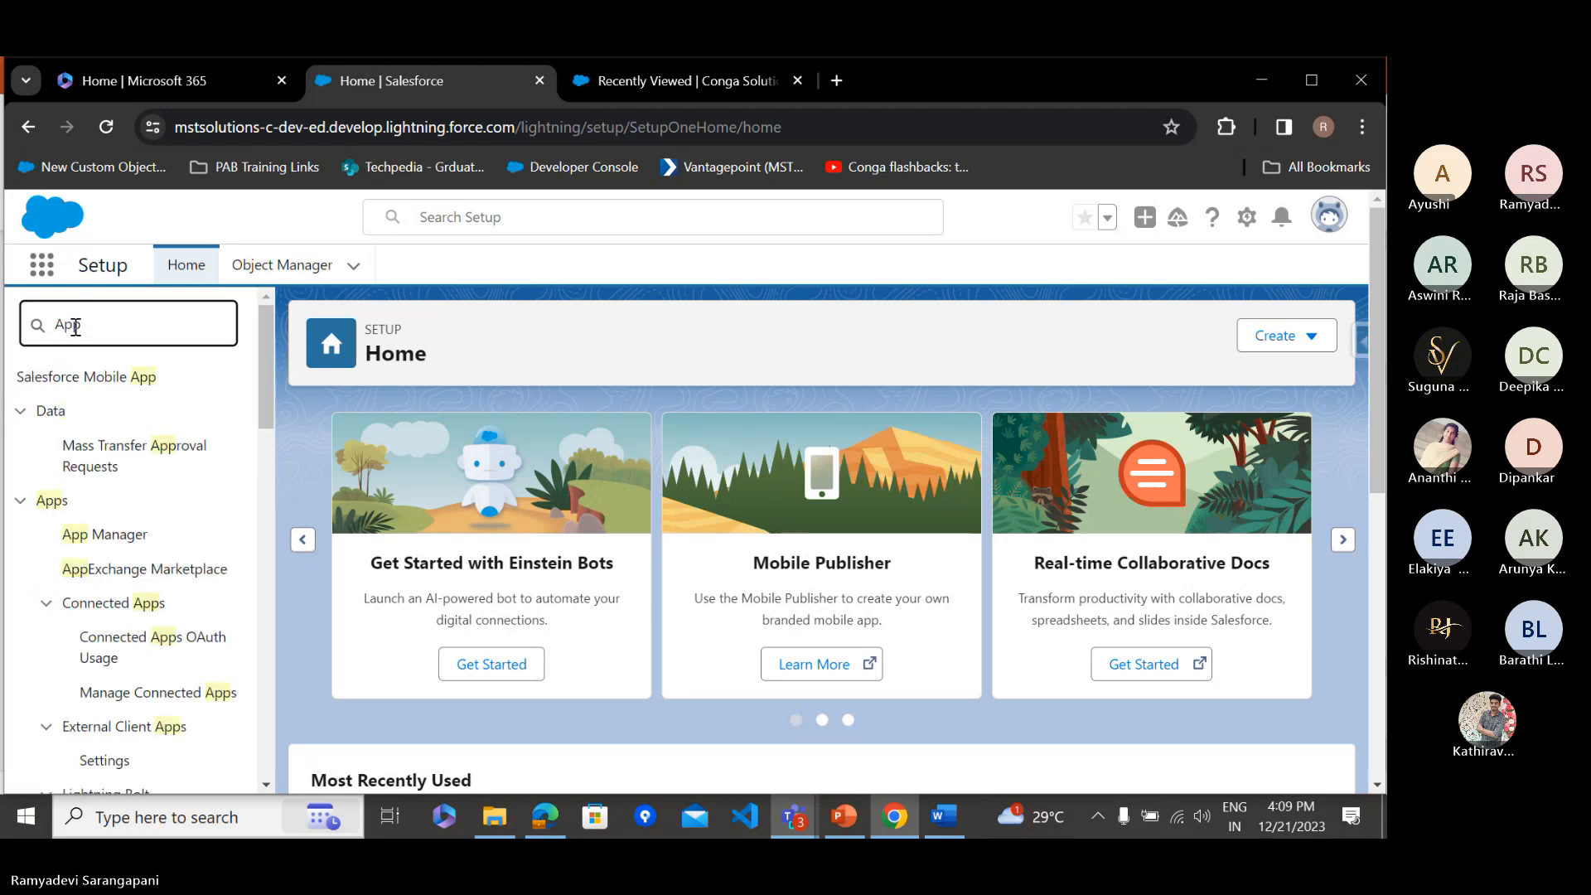
{"action": "left_click", "coordinate": [140, 579]}
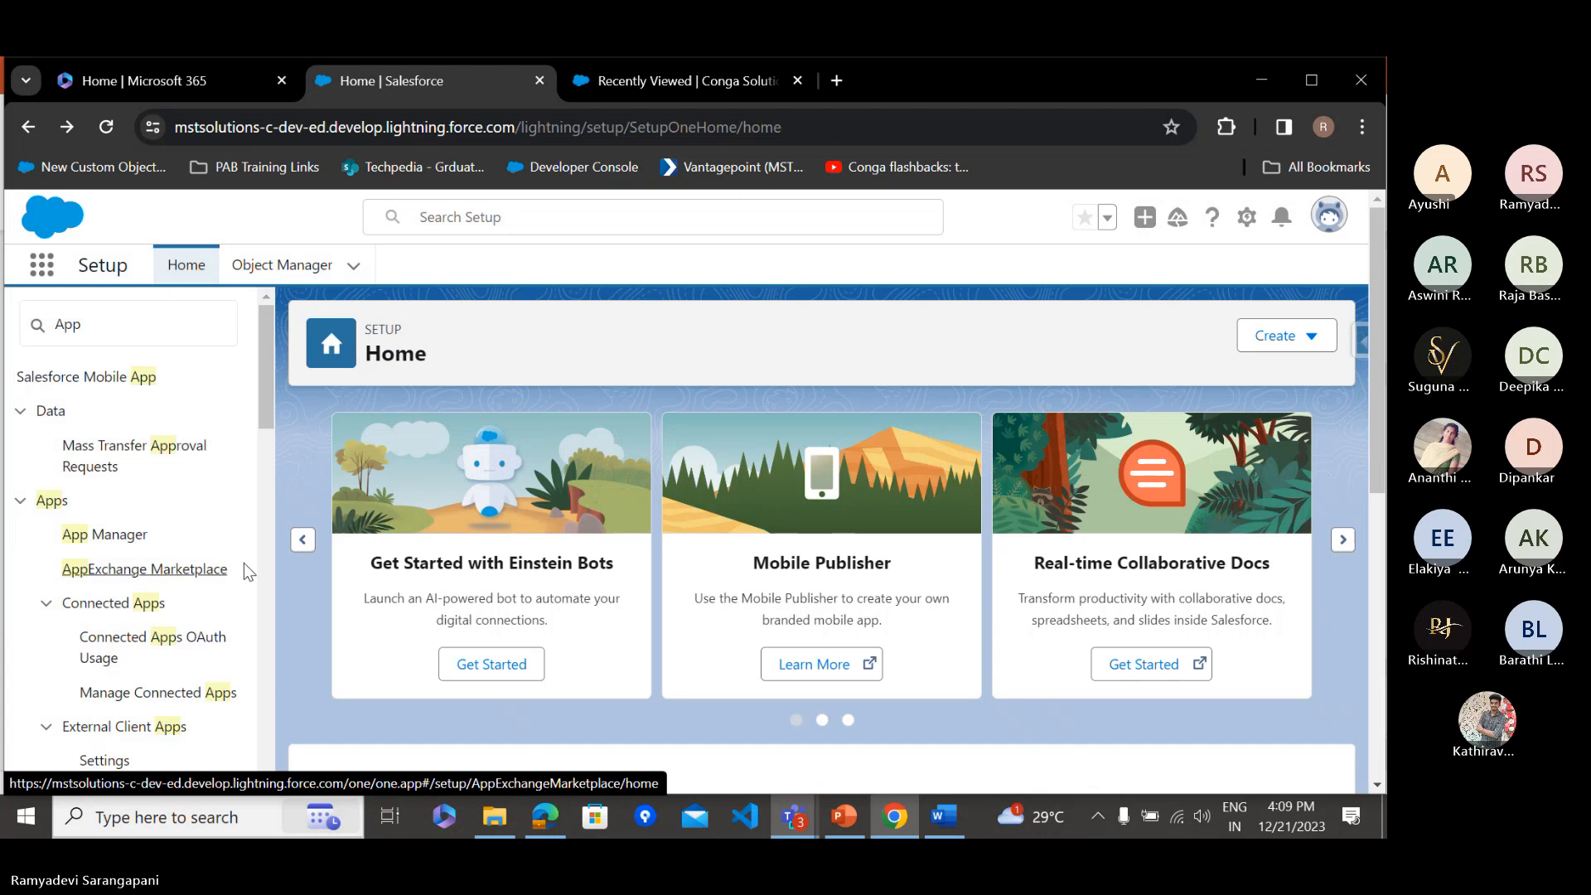
{"action": "left_click", "coordinate": [153, 580]}
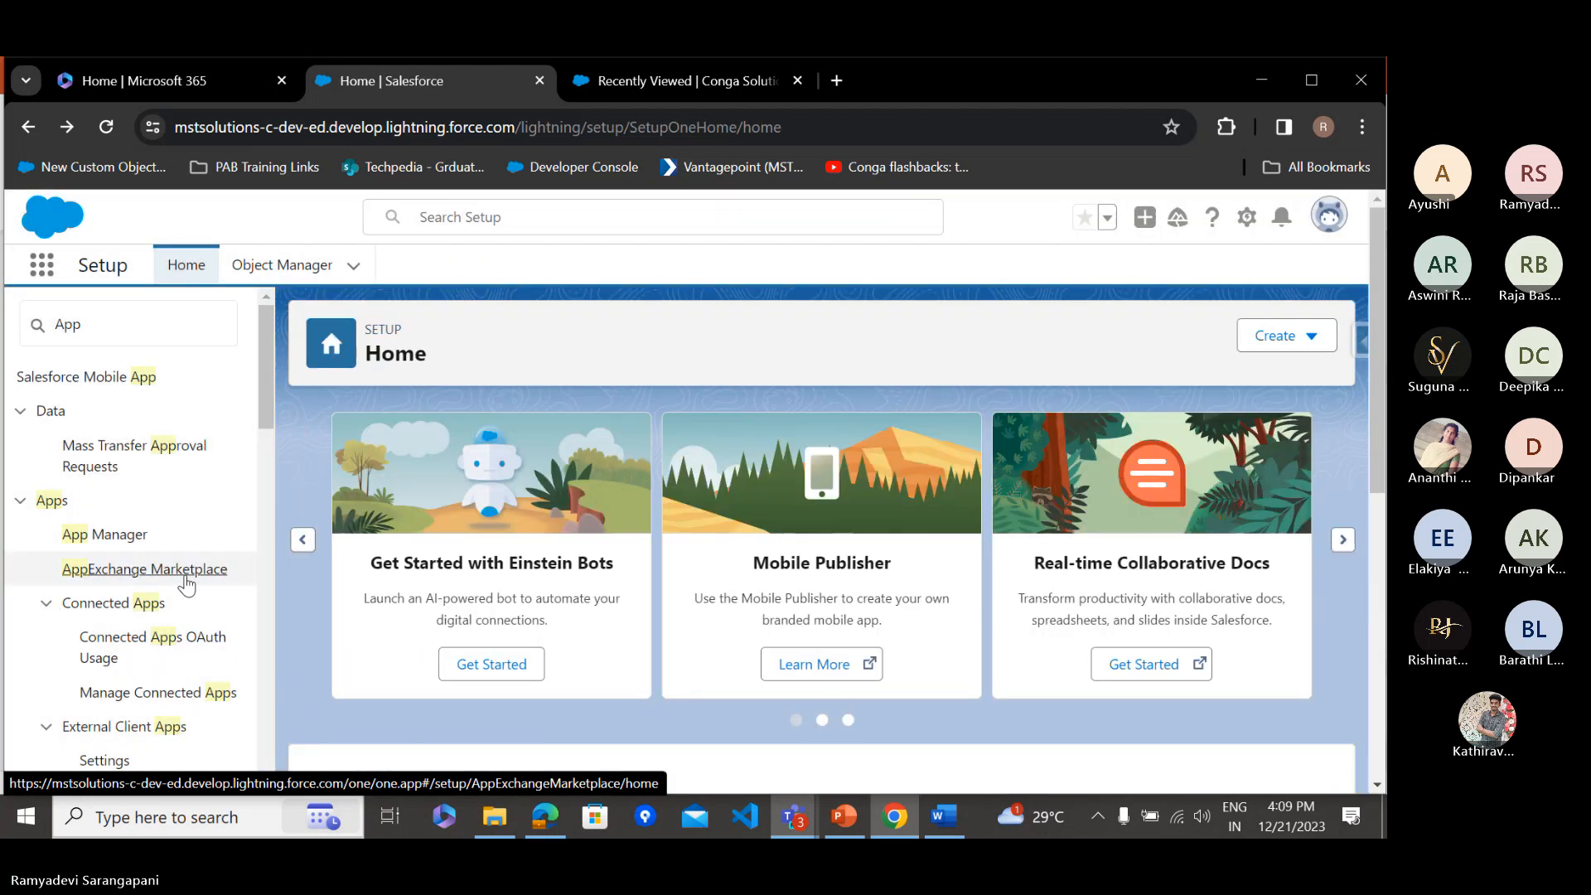
{"action": "left_click", "coordinate": [187, 583]}
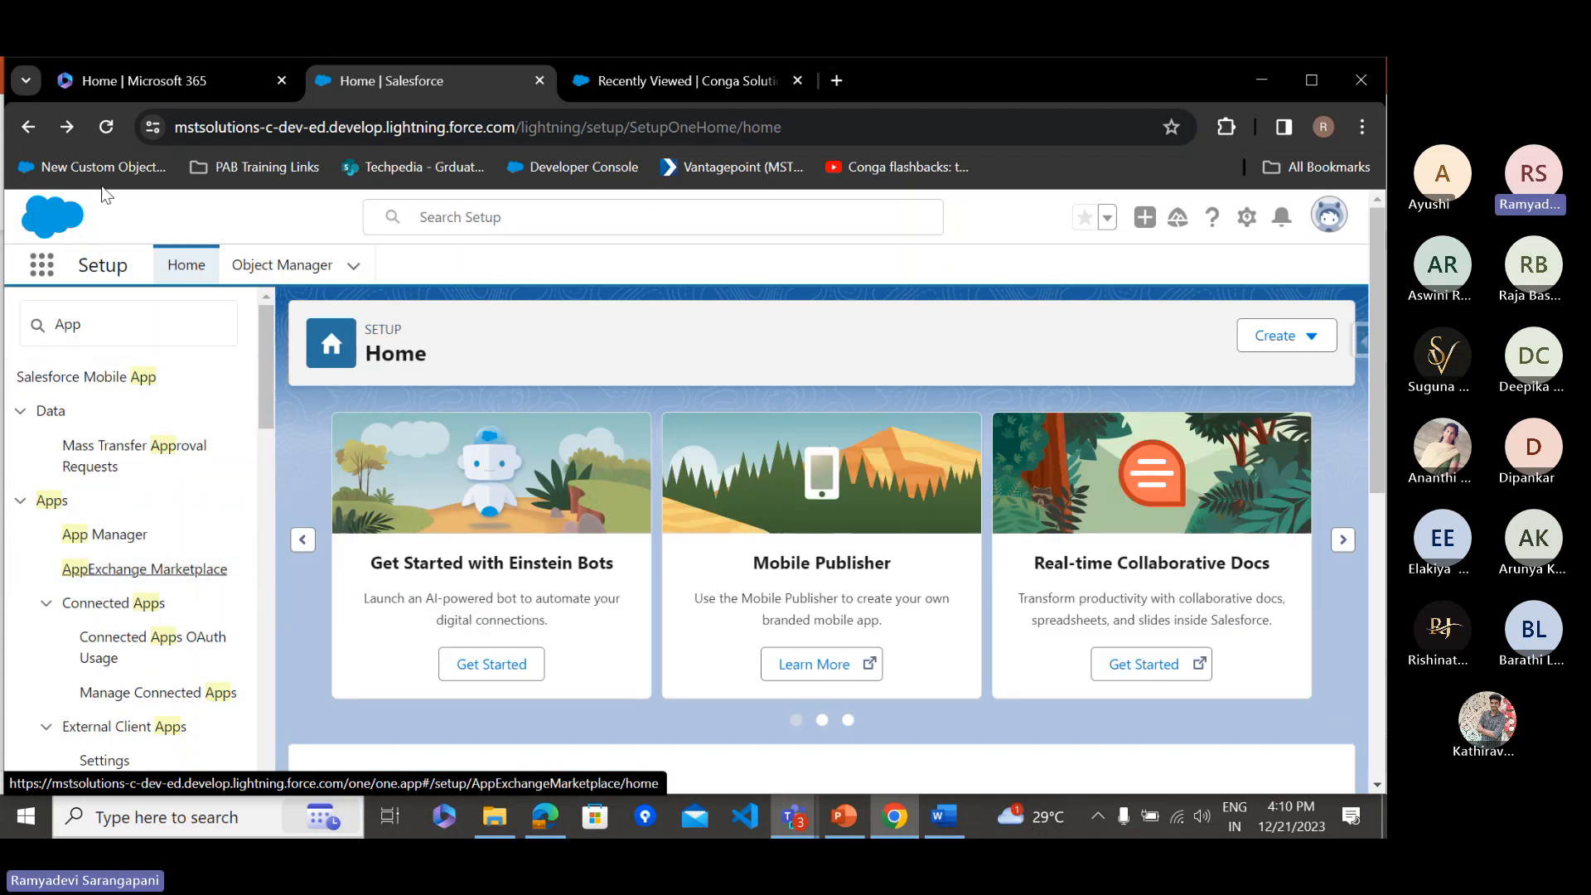
Reload Setup, find "app" in its navigation and go through AppExchange Marketplace to the AppExchange website
{"action": "left_click", "coordinate": [106, 129]}
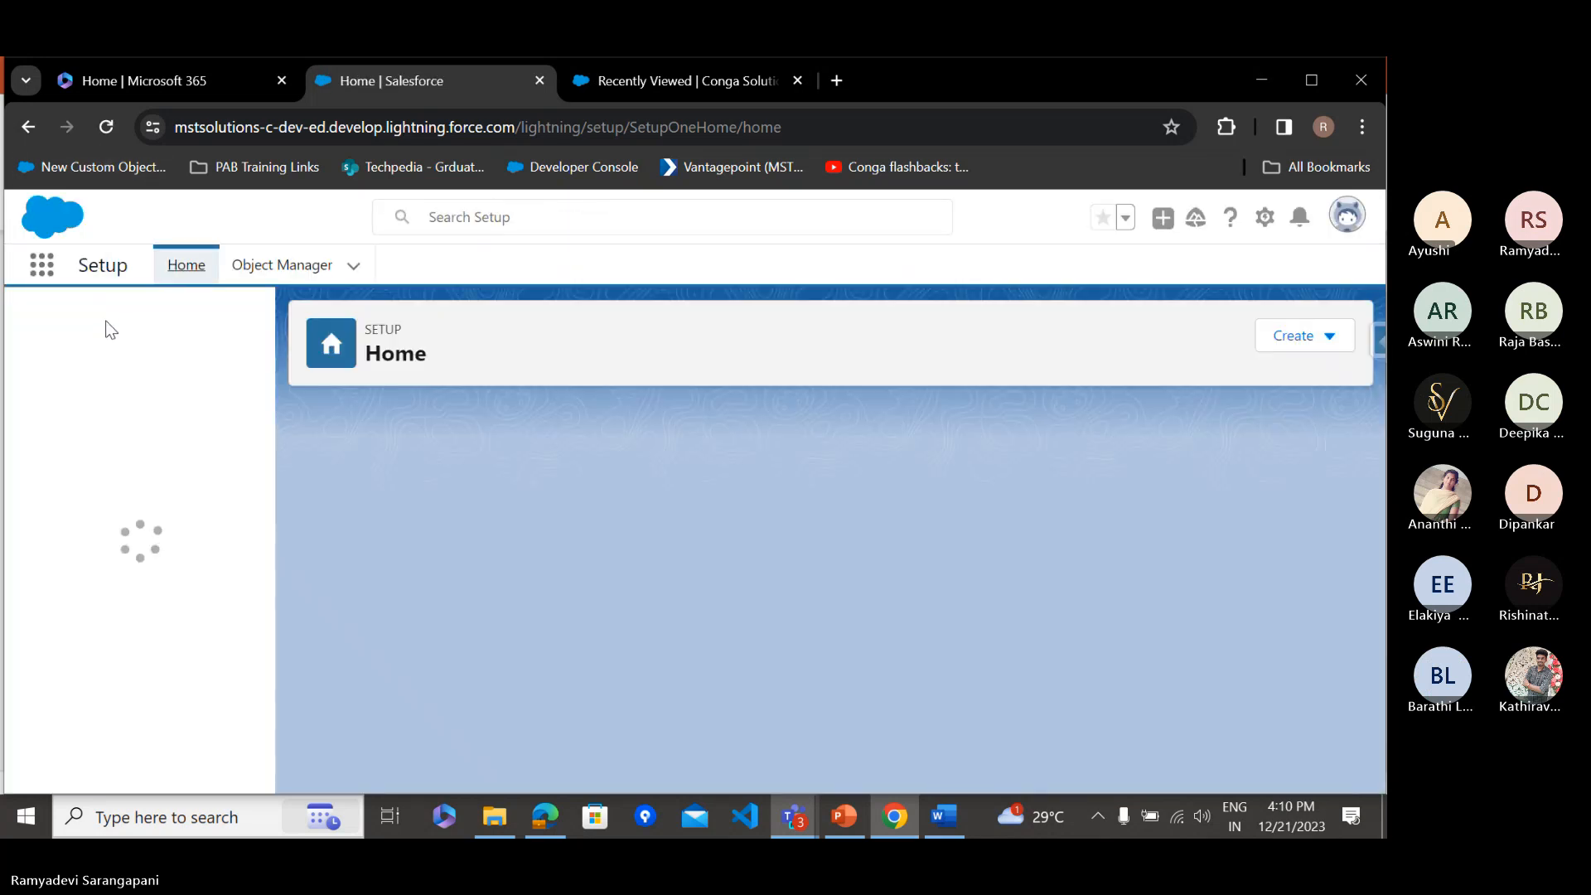
{"action": "left_click", "coordinate": [106, 331]}
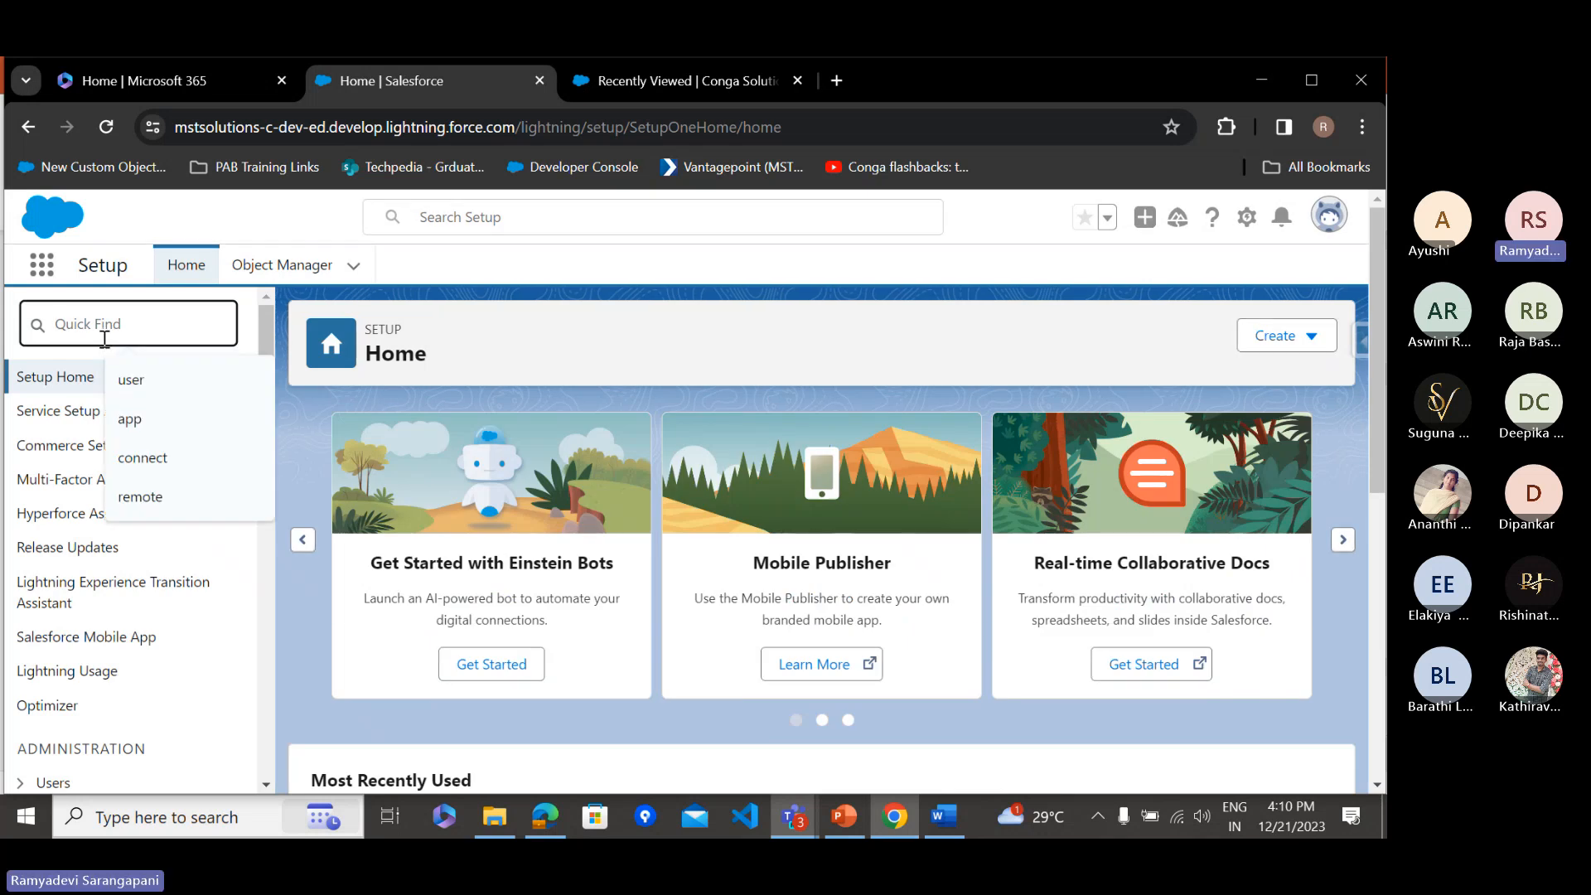
{"action": "type", "text": "app"}
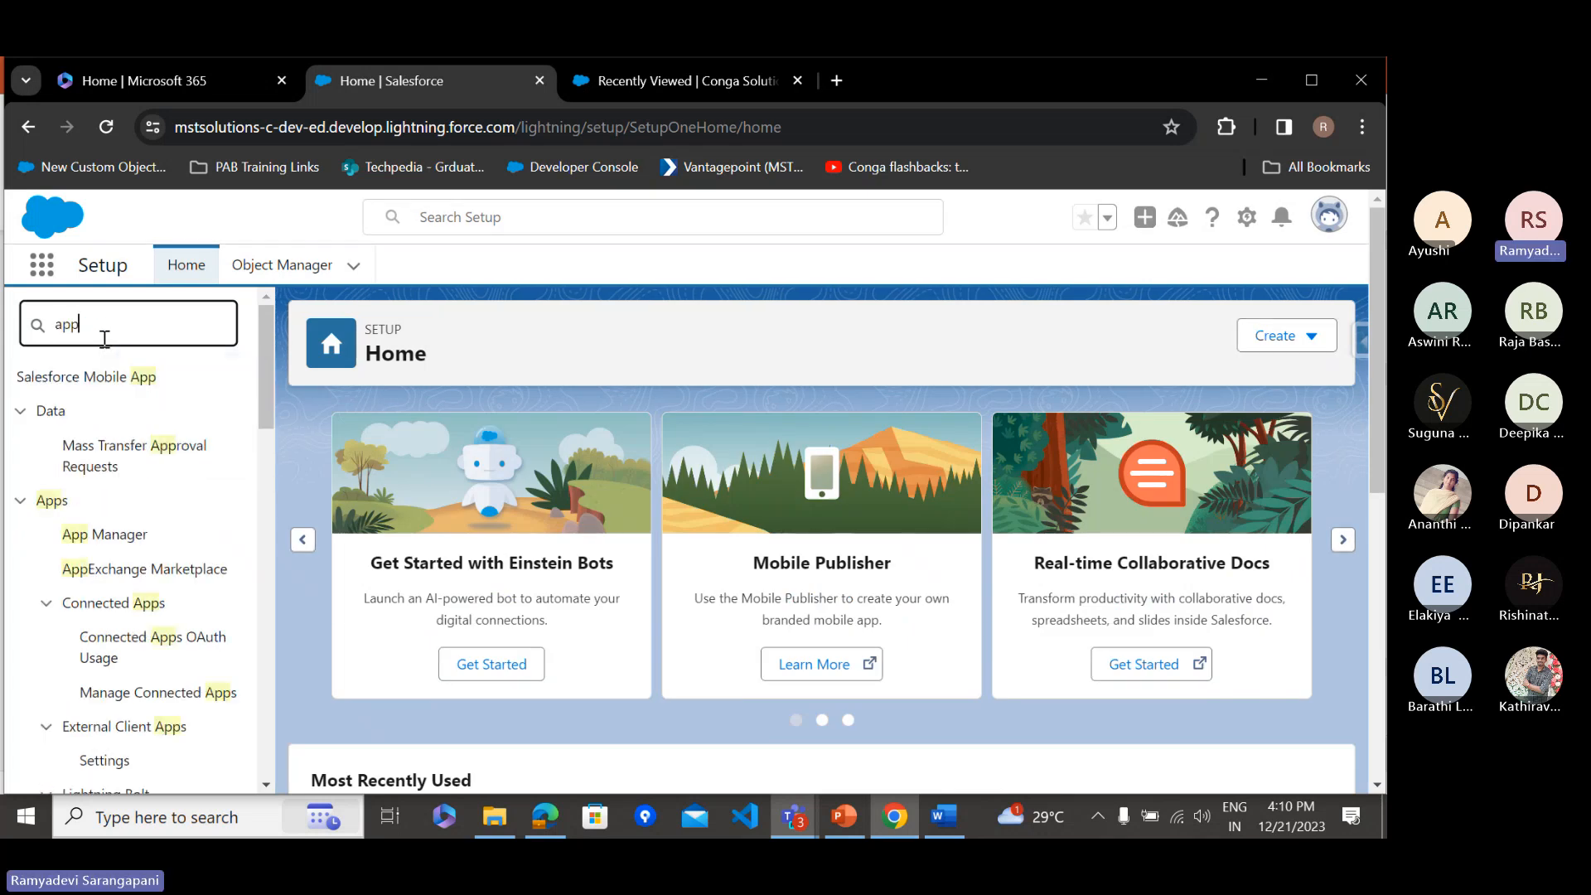
{"action": "left_click", "coordinate": [147, 579]}
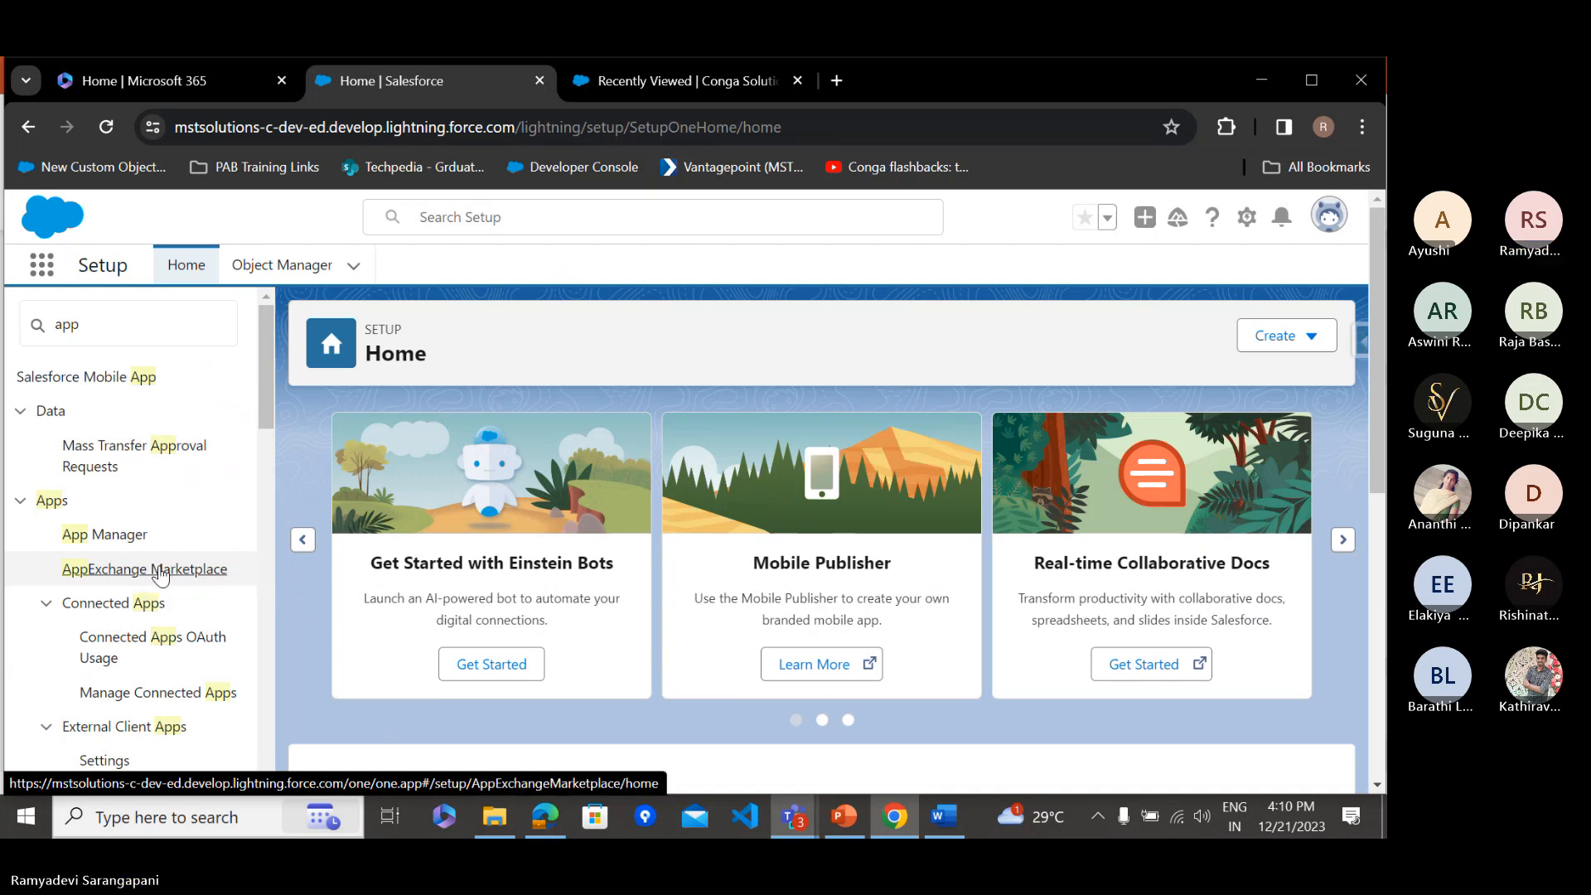
{"action": "left_click", "coordinate": [161, 573]}
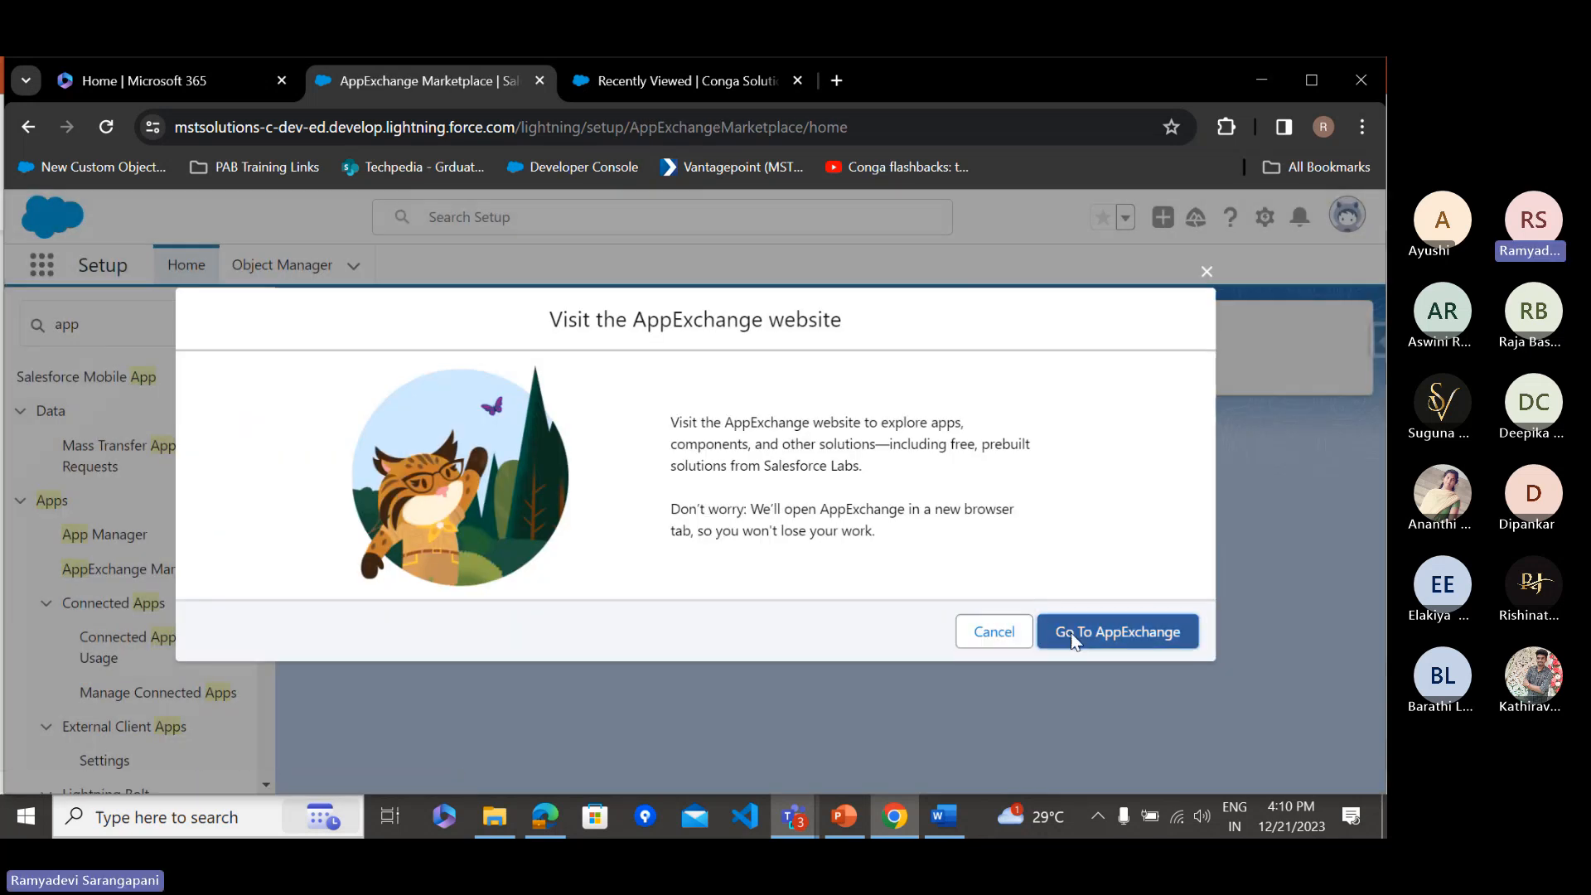
{"action": "left_click", "coordinate": [1070, 633]}
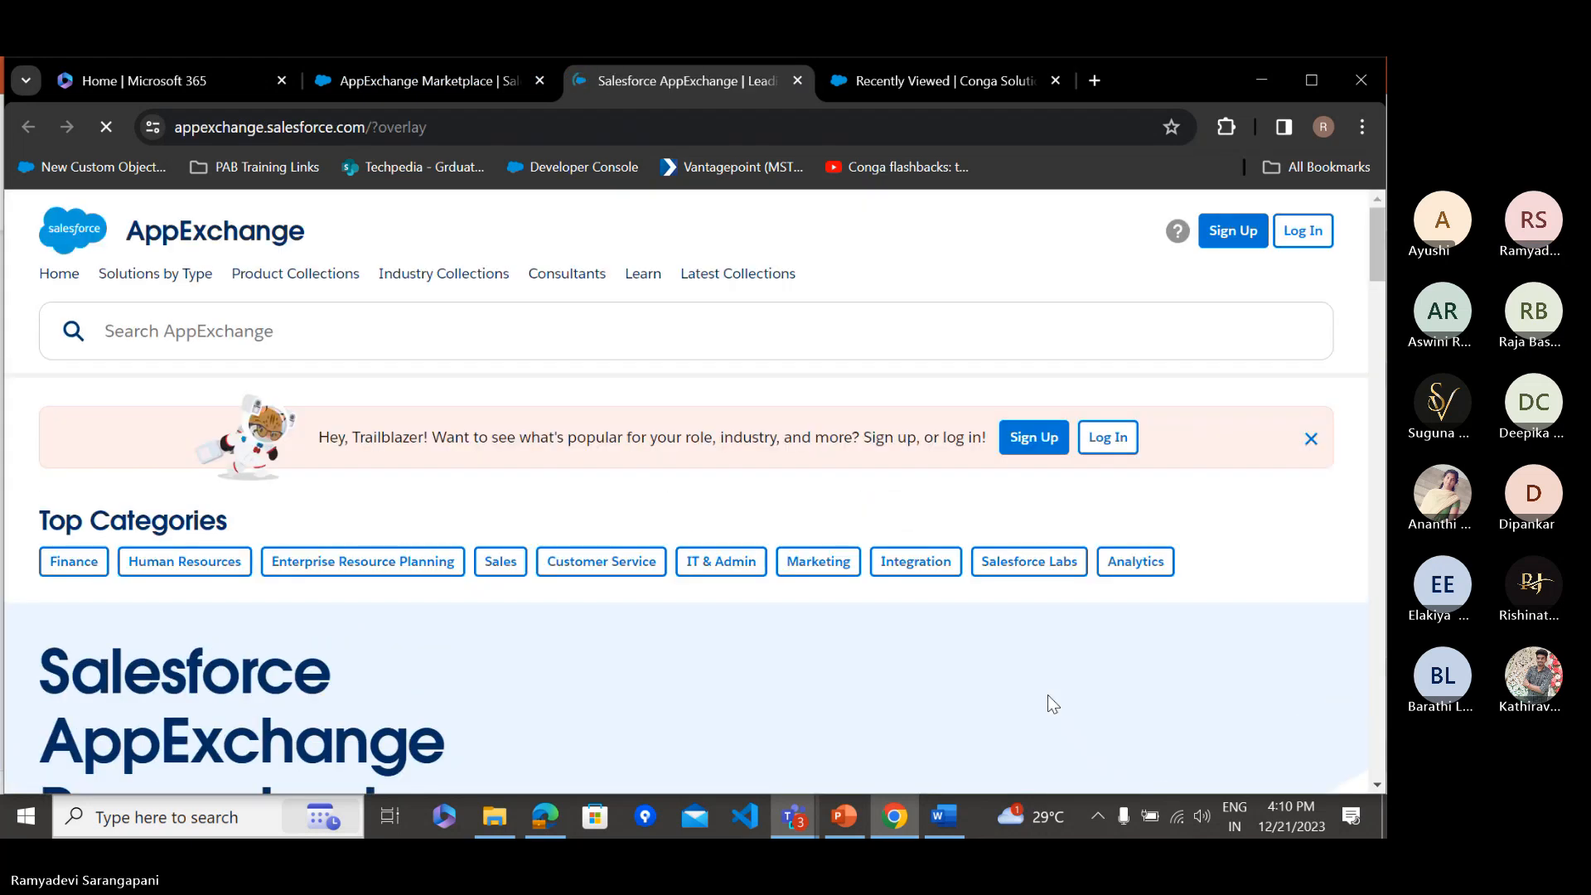
Search AppExchange for "conga composer"
{"action": "left_click", "coordinate": [163, 332]}
{"action": "type", "text": "c"}
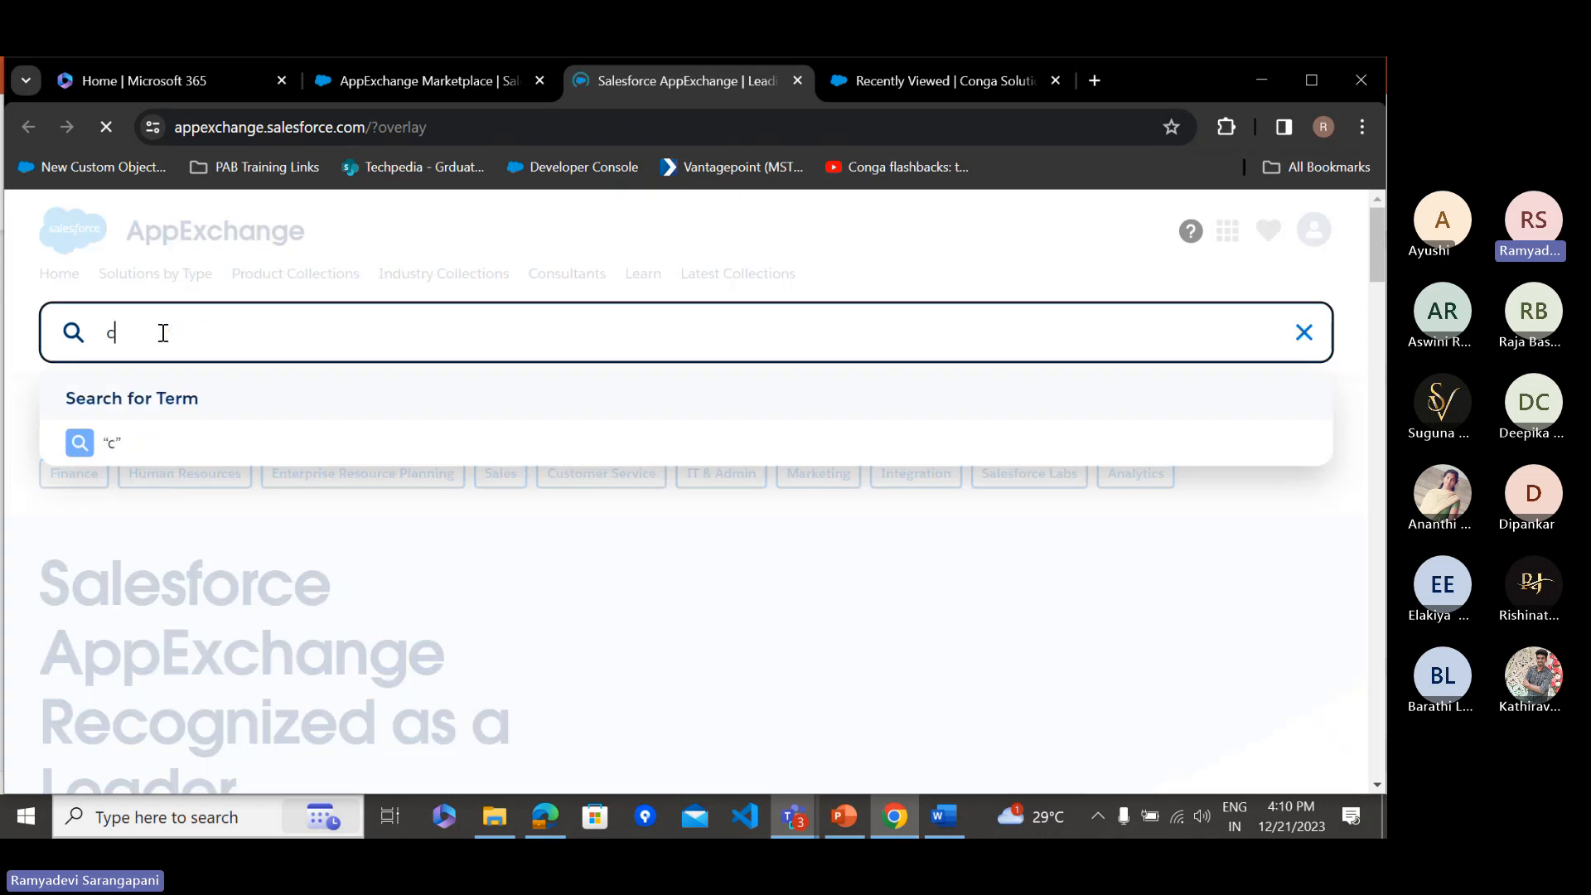
{"action": "type", "text": "onga c"}
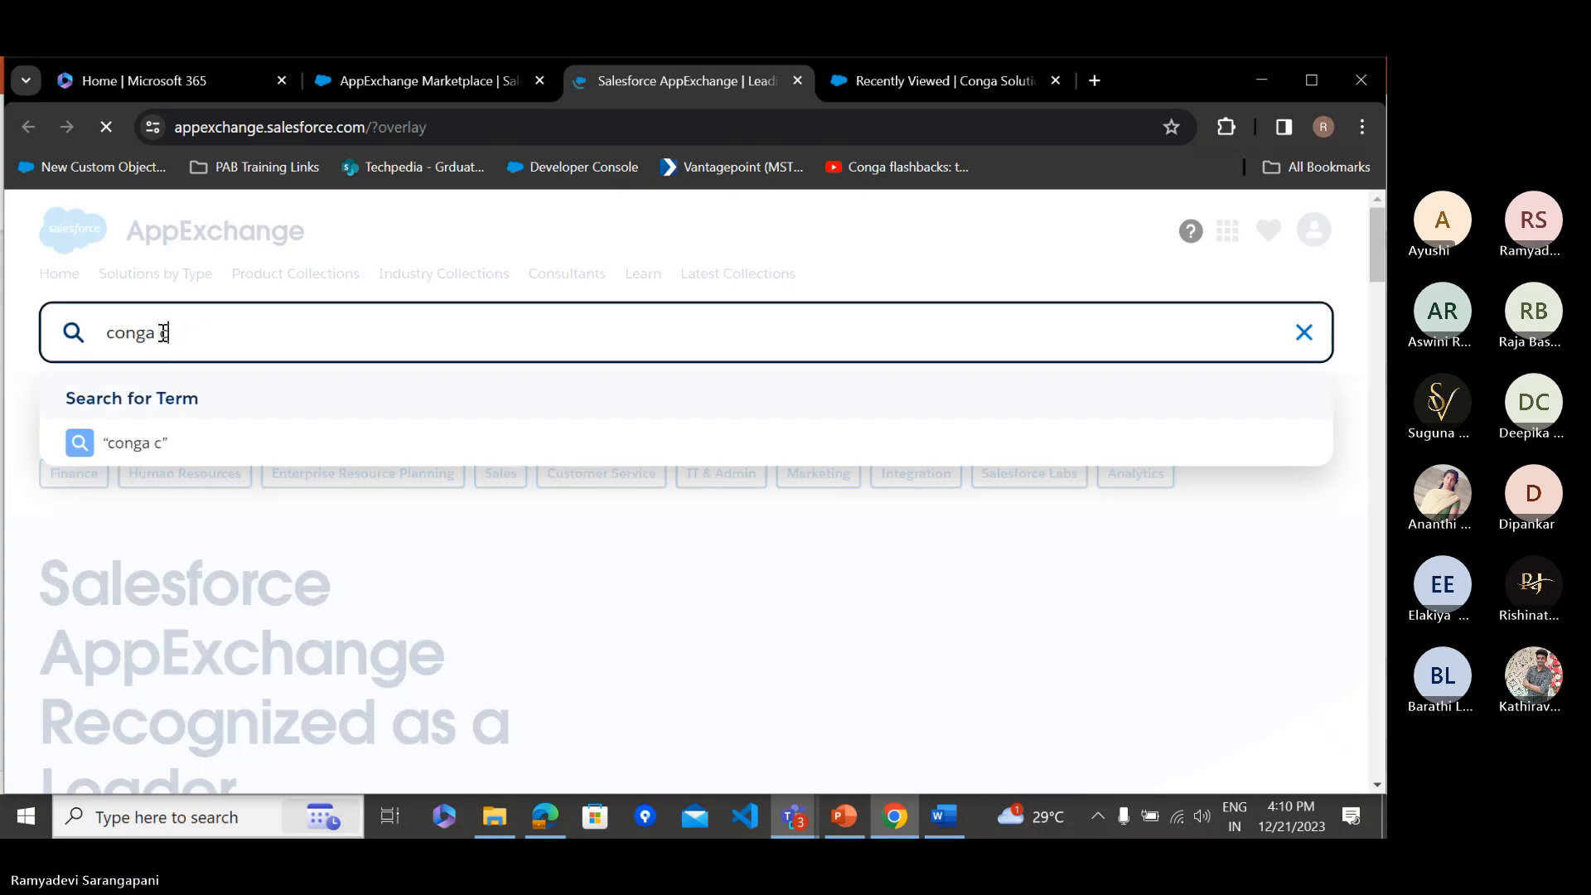
{"action": "type", "text": "ompo"}
{"action": "type", "text": "ser"}
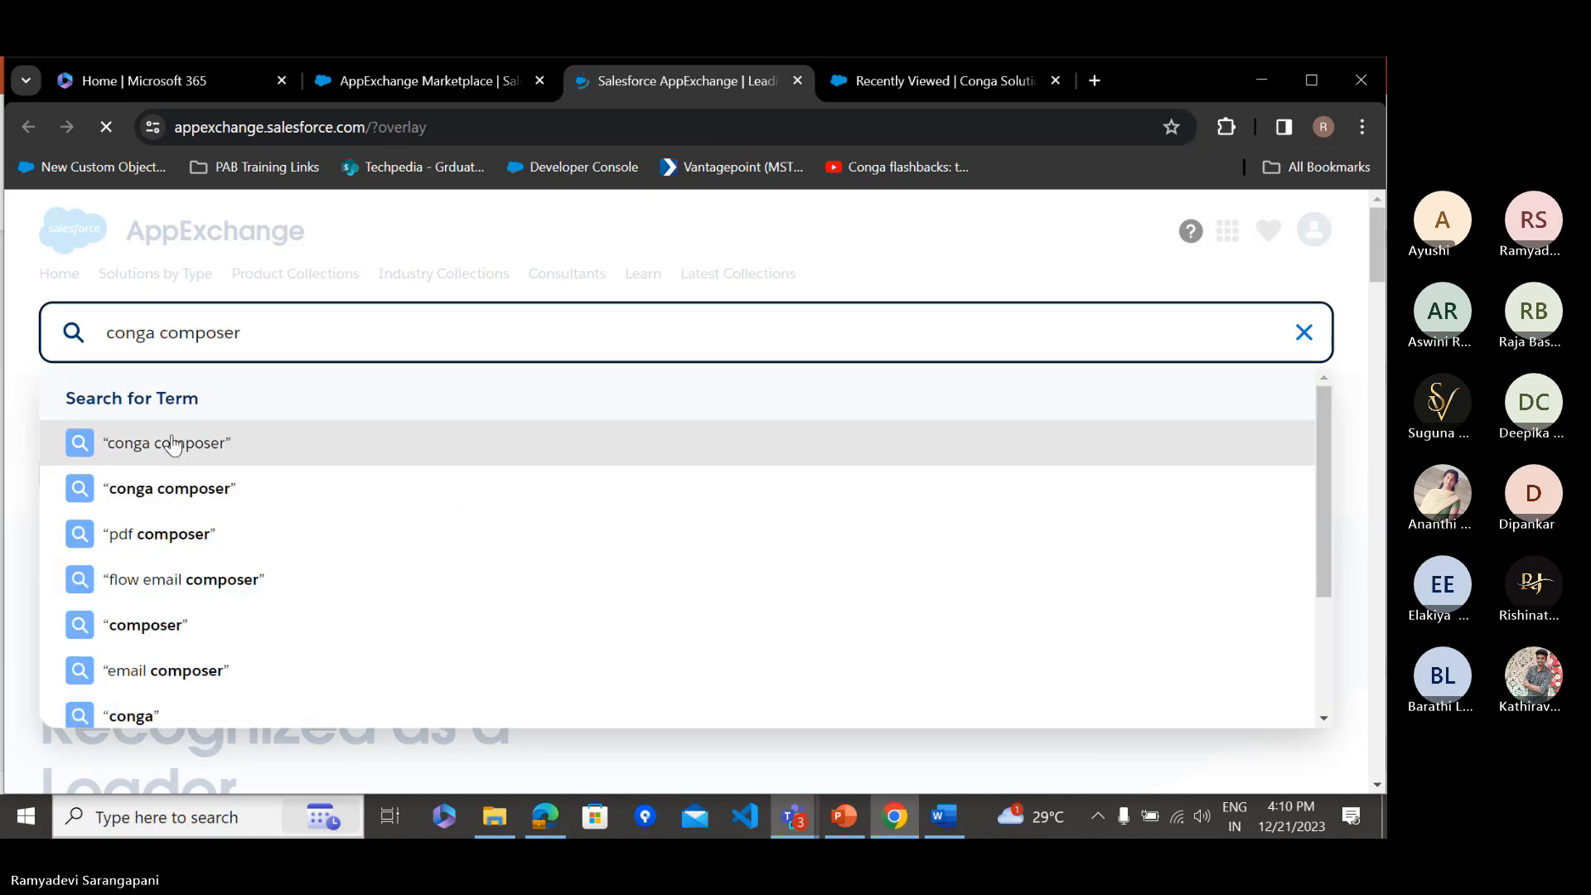
{"action": "left_click", "coordinate": [175, 442]}
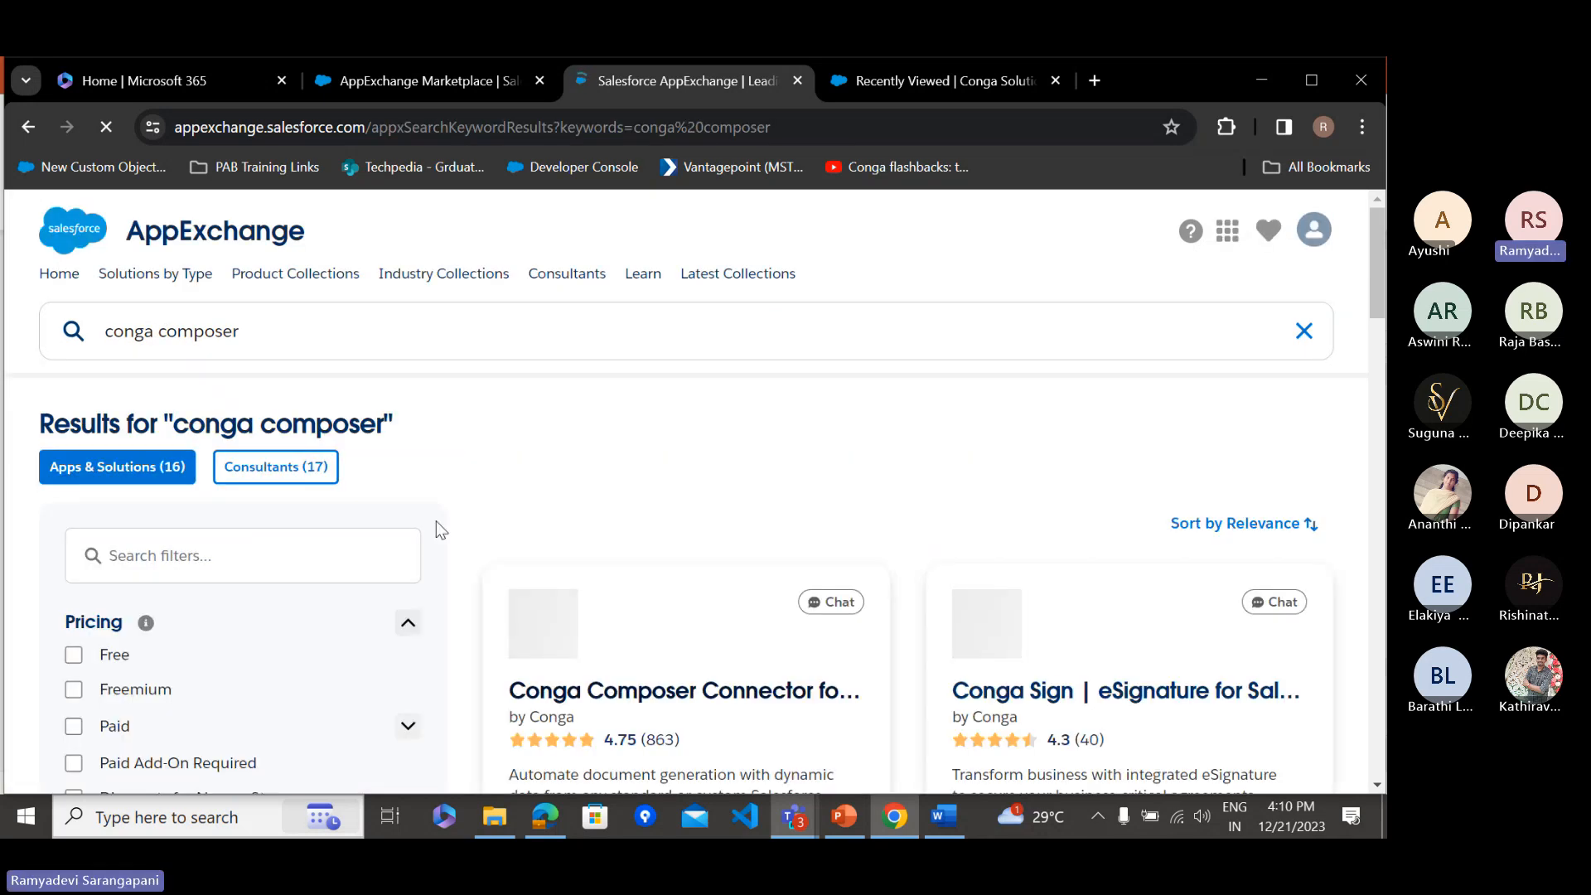
Open the Conga Composer Connector for Salesforce listing from the search results
{"action": "scroll", "coordinate": [638, 667], "scroll_direction": "down", "scroll_amount": 2}
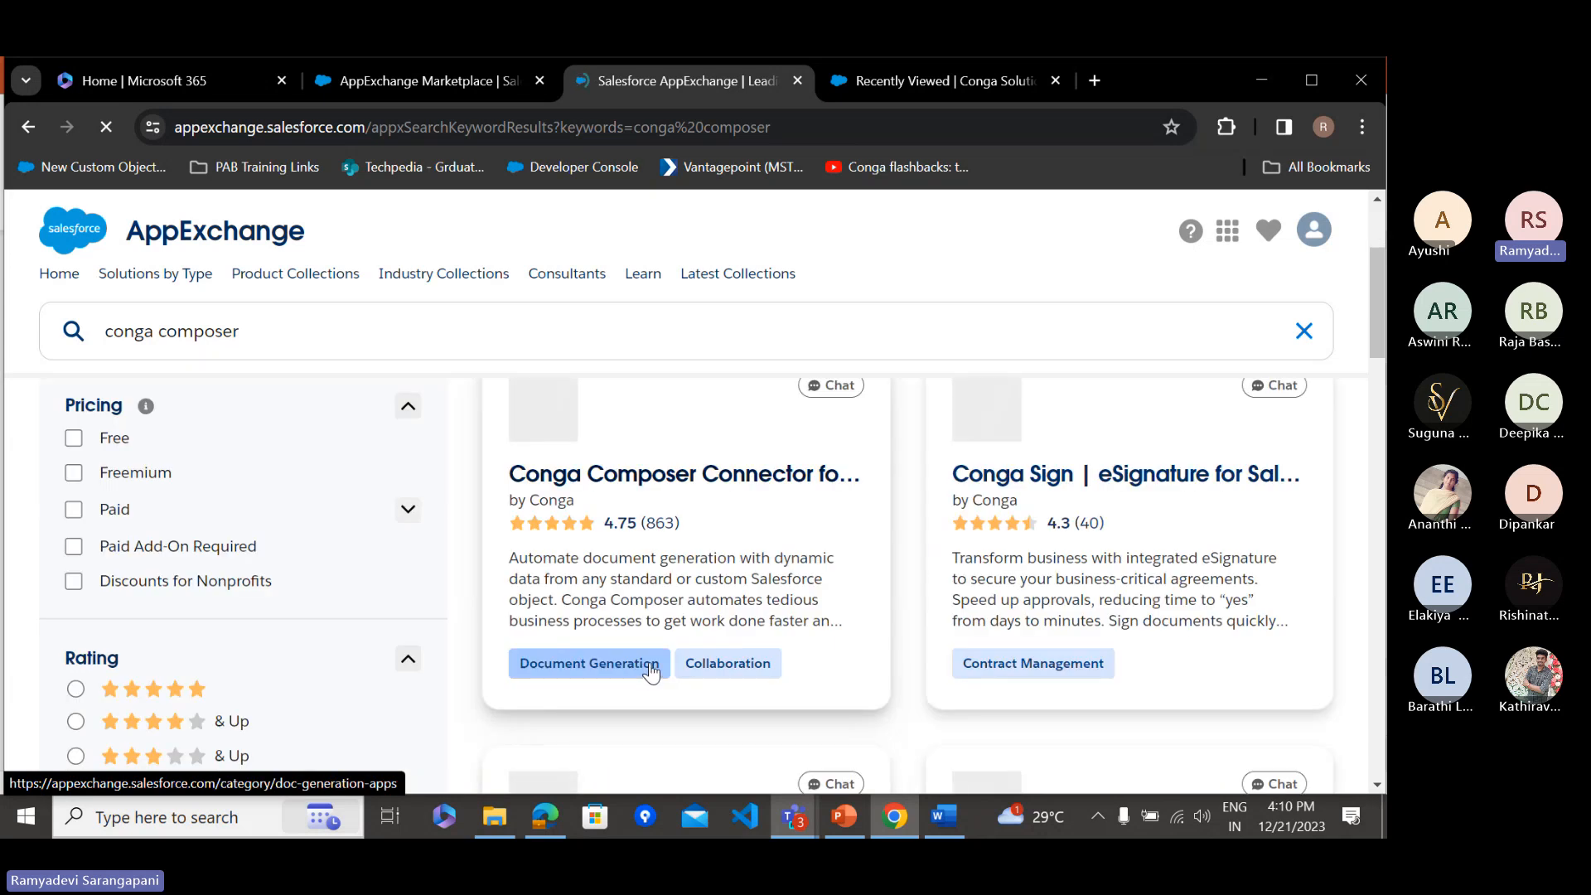
{"action": "scroll", "coordinate": [646, 671], "scroll_direction": "down", "scroll_amount": 1}
{"action": "scroll", "coordinate": [650, 673], "scroll_direction": "up", "scroll_amount": 1}
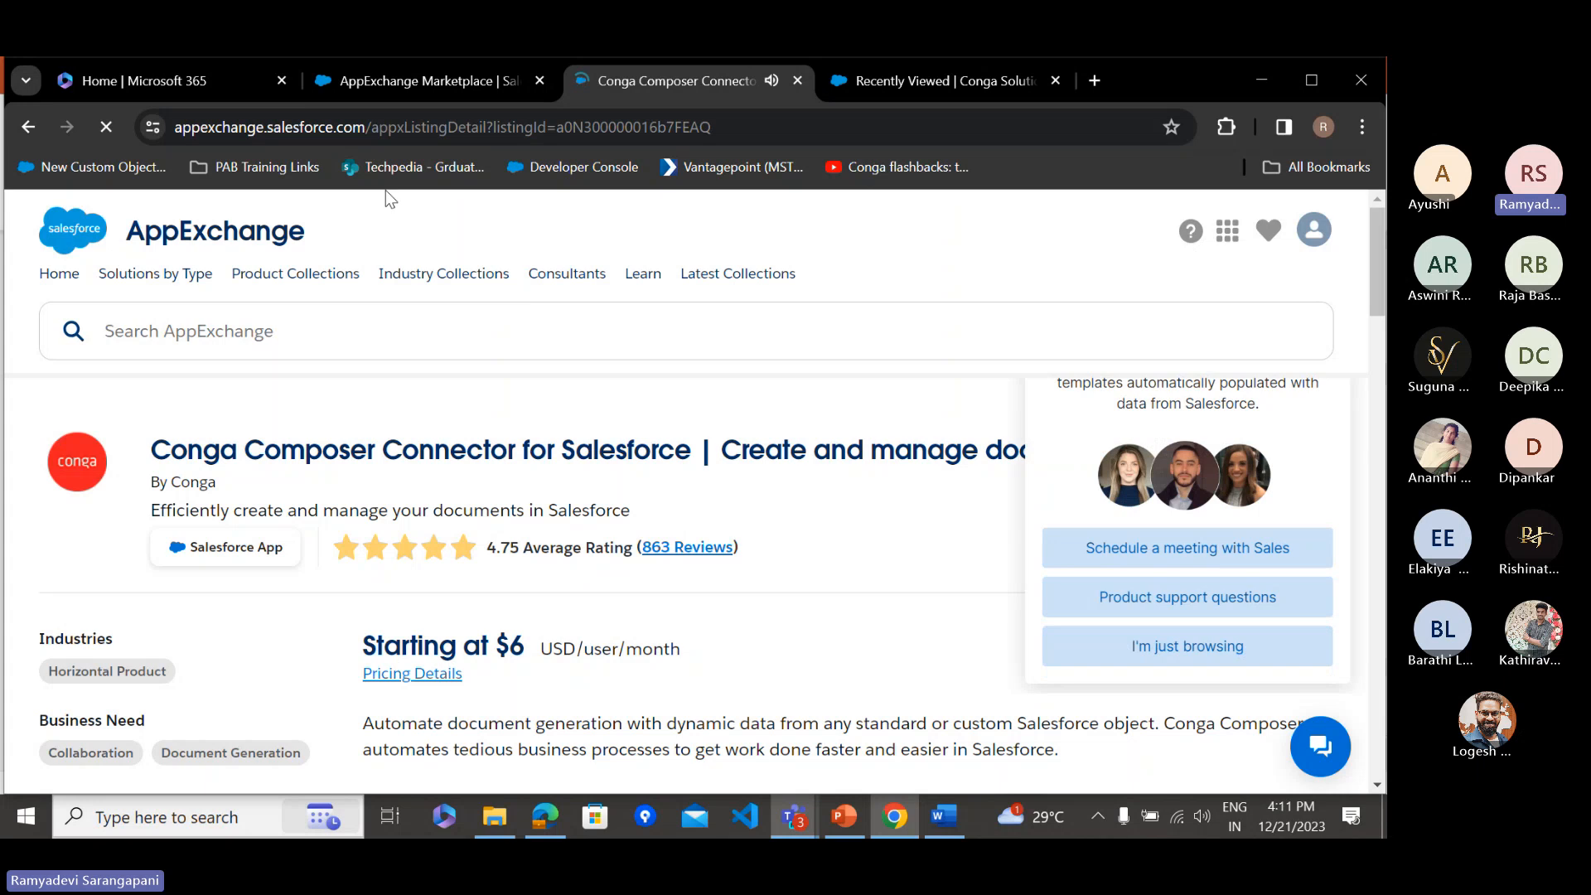
Return to Salesforce Setup, dismiss the AppExchange prompt and view the Conga Composer apps in App Manager
{"action": "left_click", "coordinate": [401, 77]}
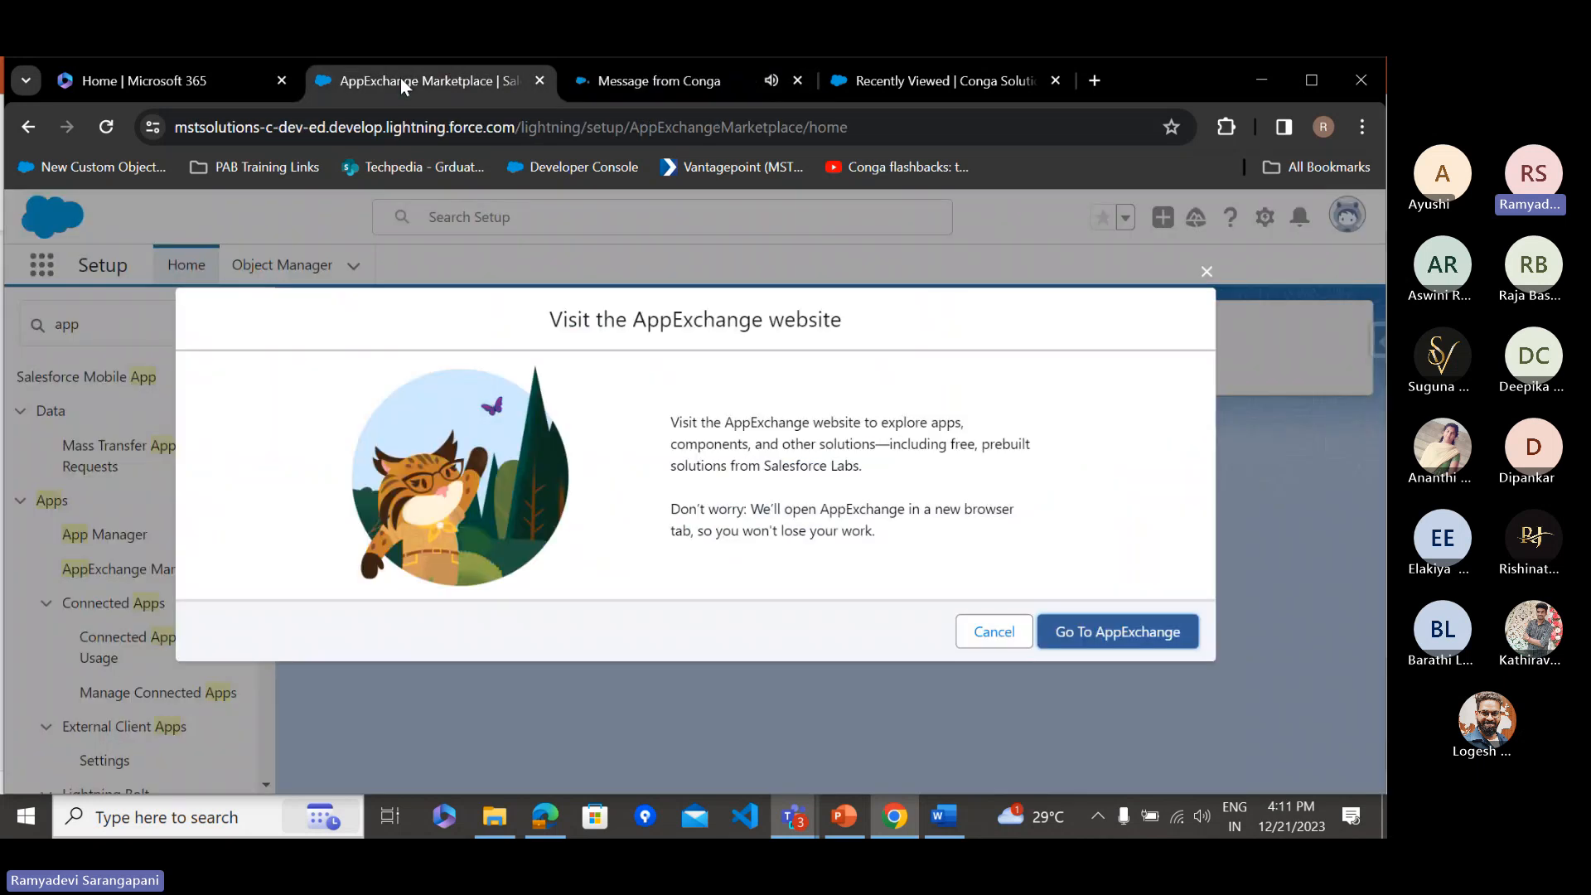
{"action": "left_click", "coordinate": [994, 631]}
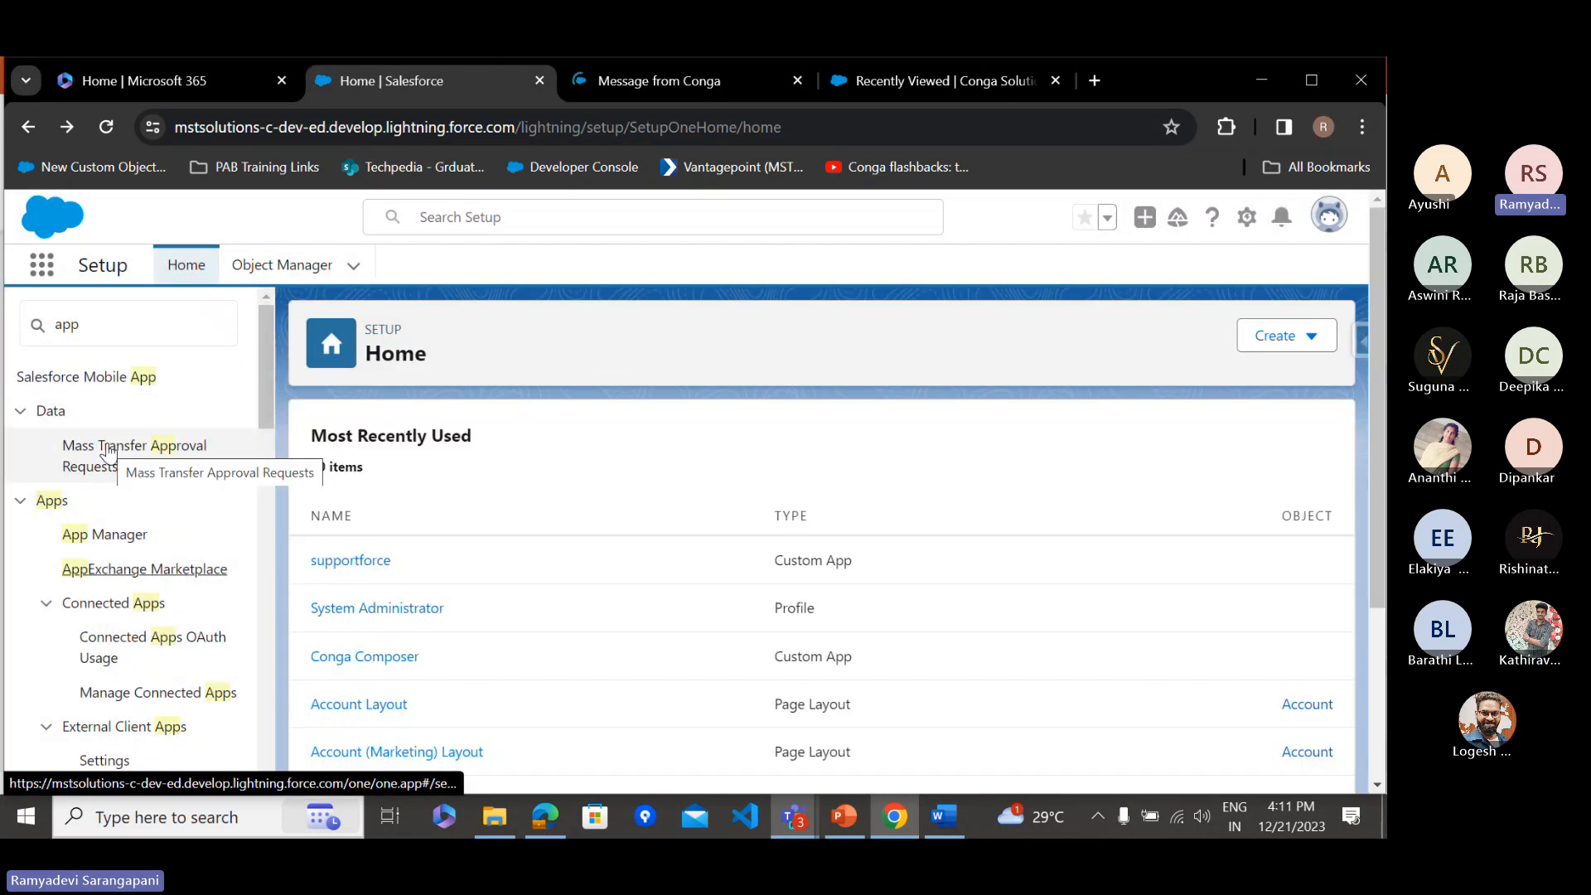
{"action": "left_click", "coordinate": [93, 327]}
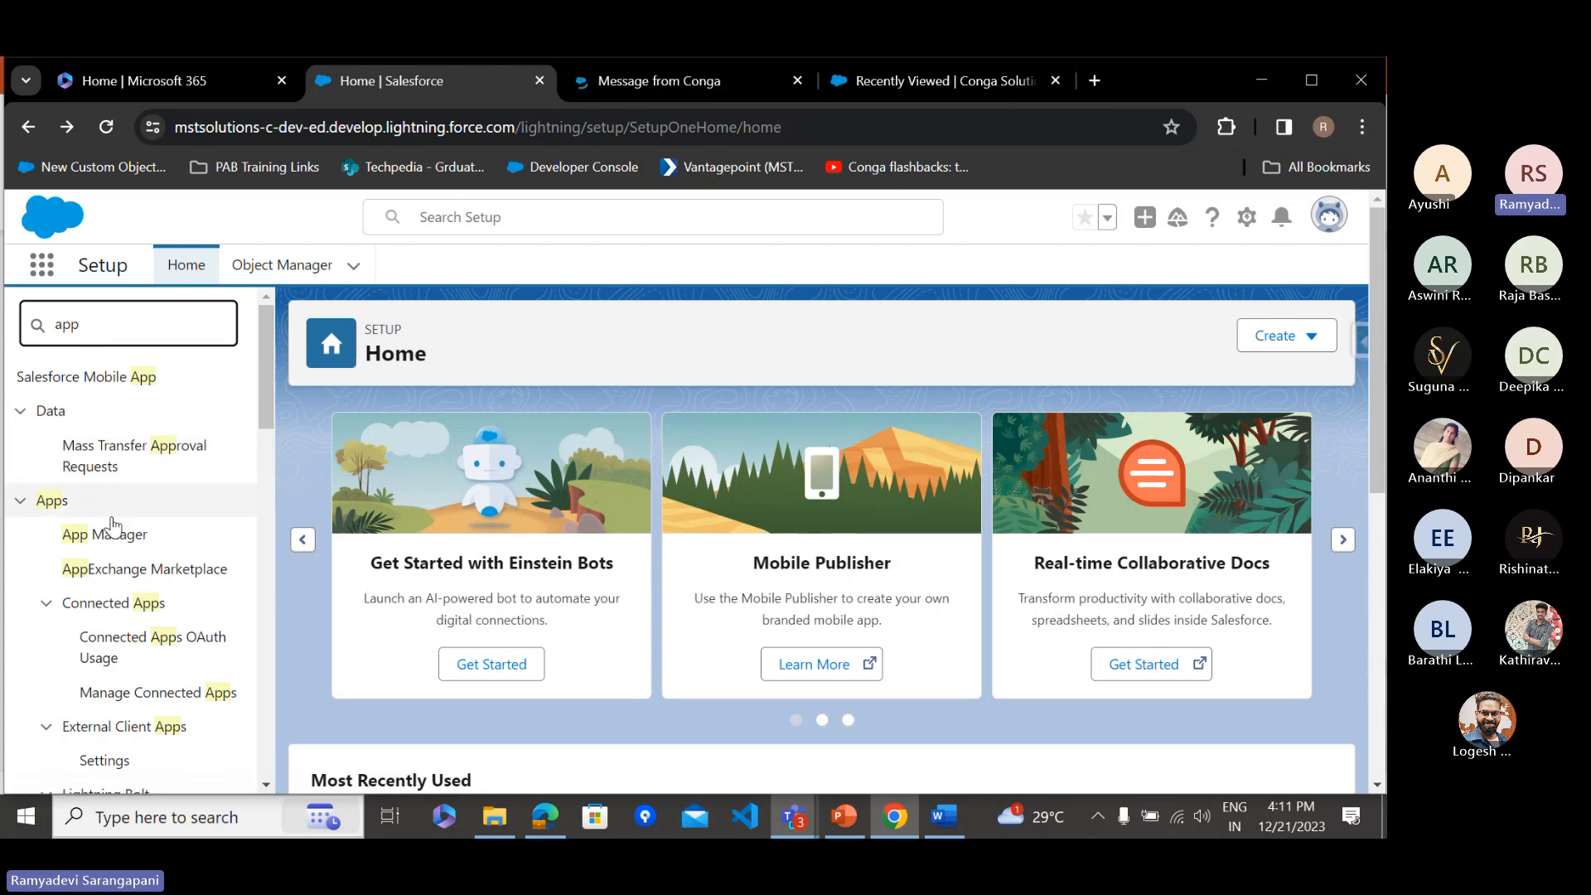
{"action": "left_click", "coordinate": [97, 537]}
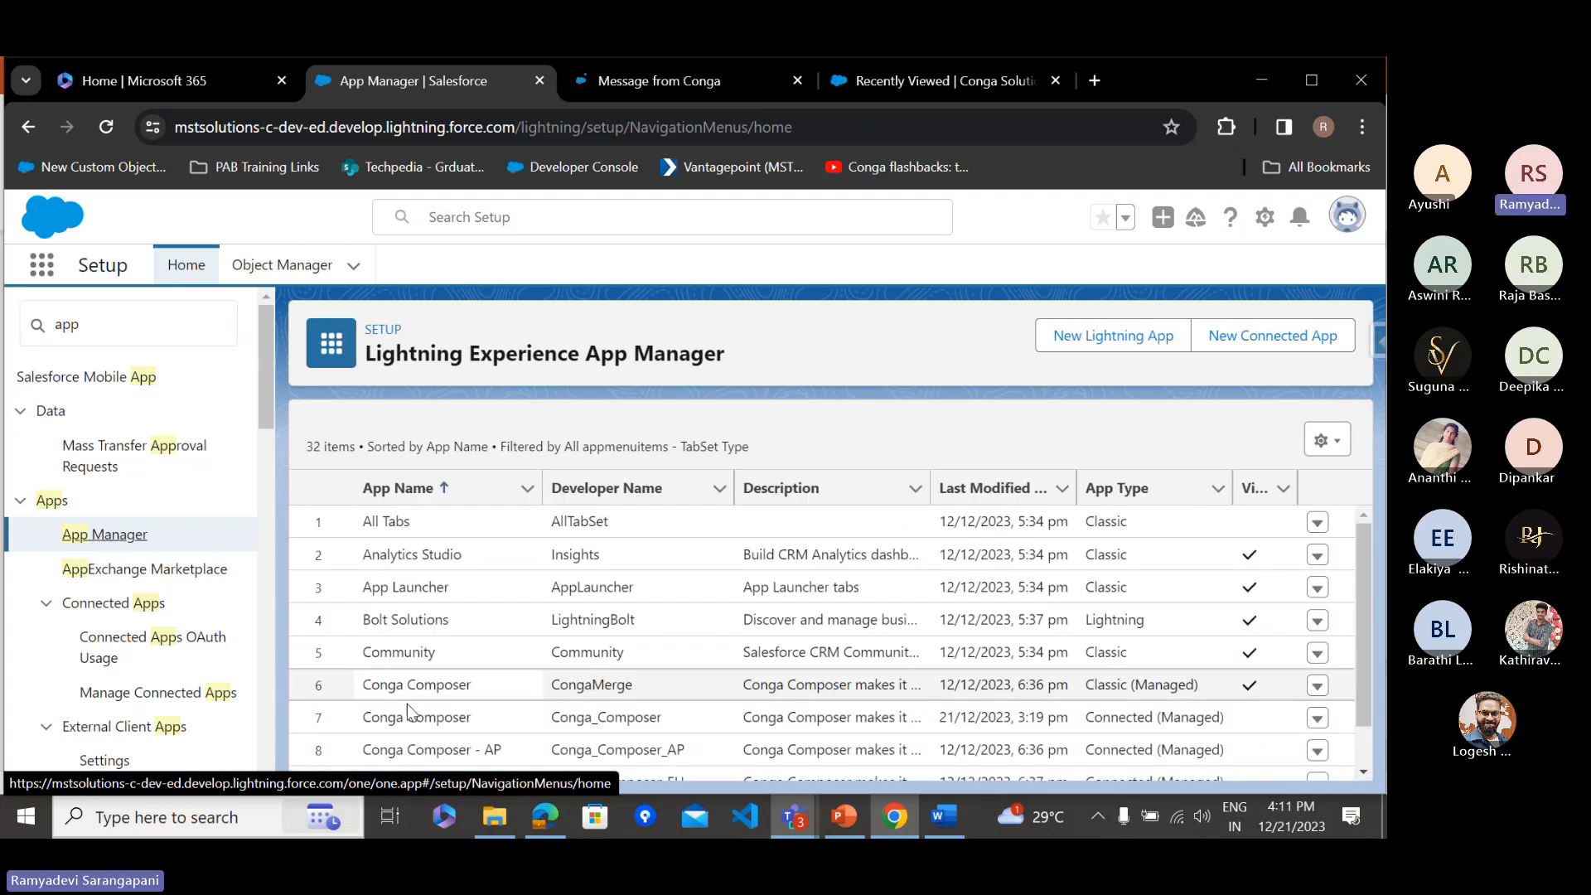
{"action": "scroll", "coordinate": [439, 647], "scroll_direction": "down", "scroll_amount": 1}
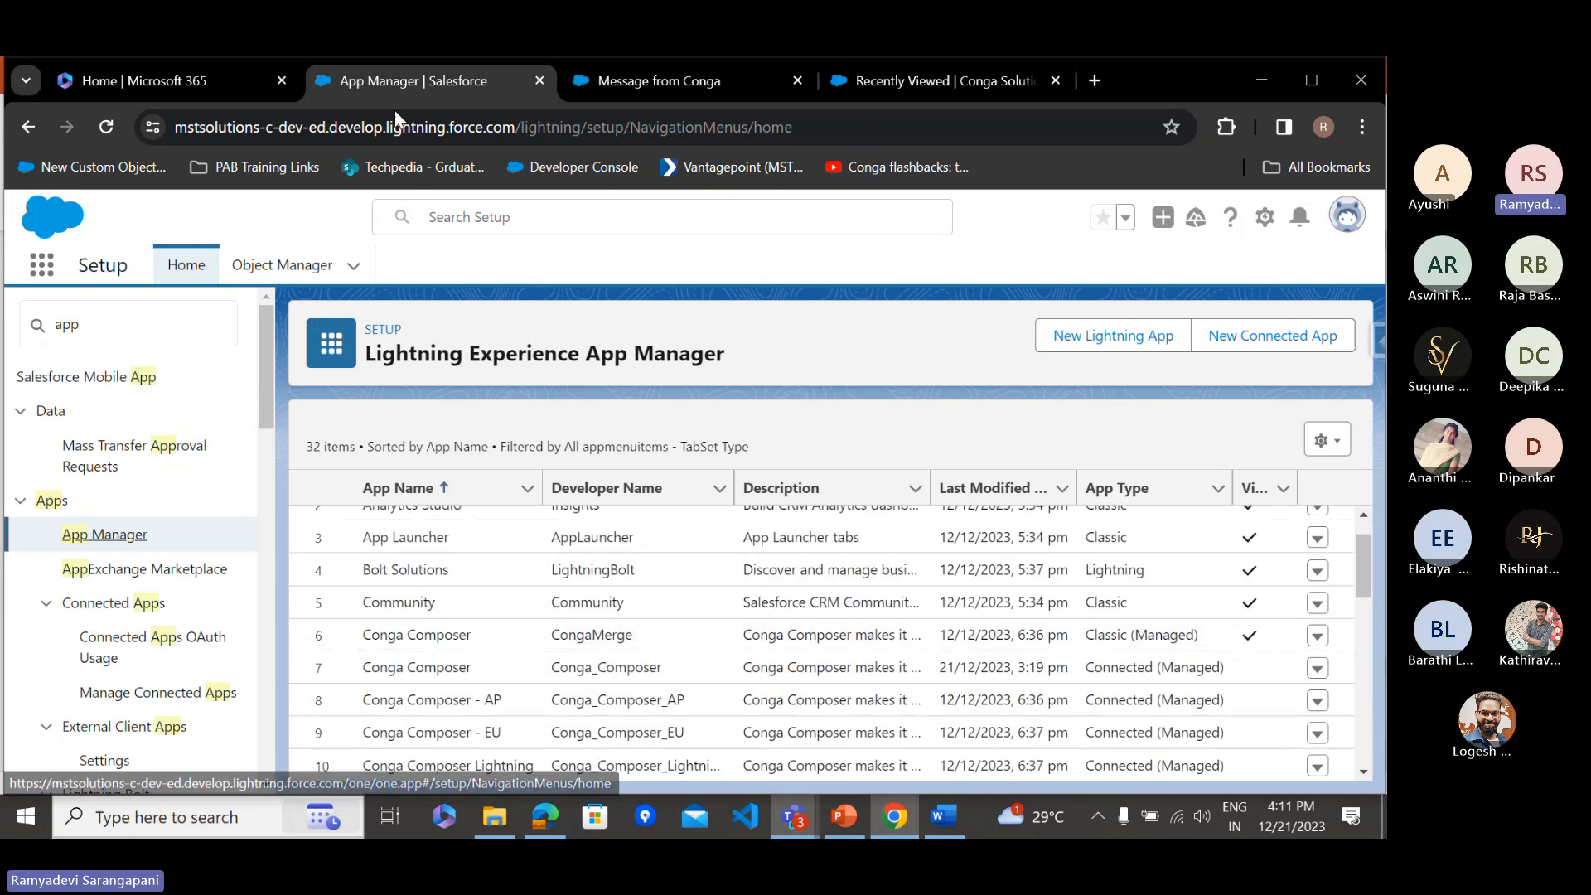
Switch to PowerPoint and resume the slide show from the "How to install Conga Composer" slide
{"action": "left_click", "coordinate": [843, 816]}
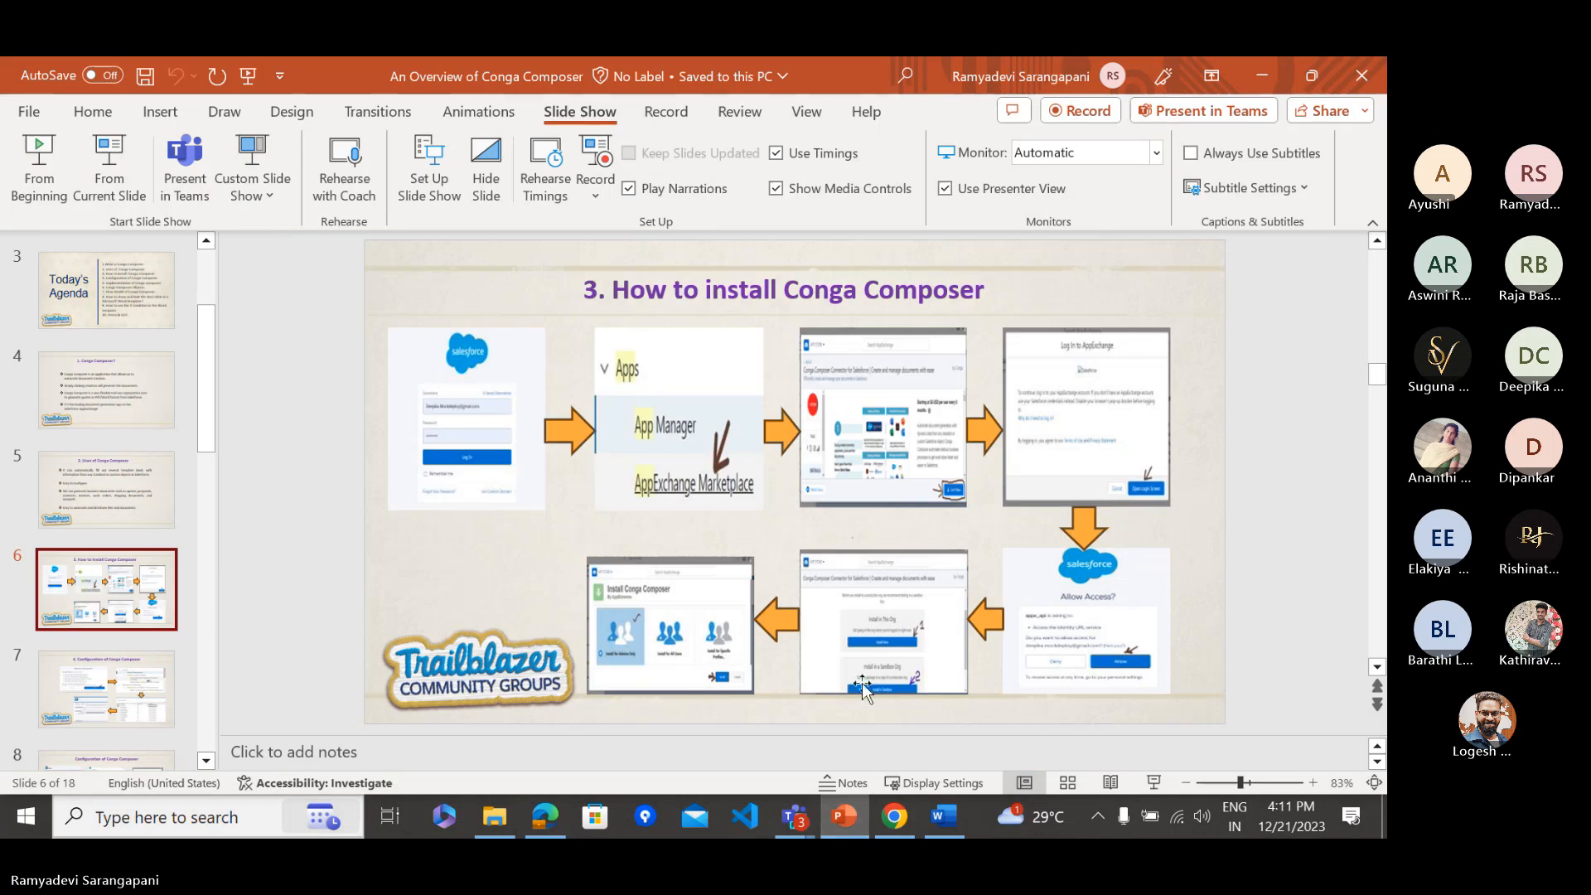
{"action": "left_click", "coordinate": [100, 184]}
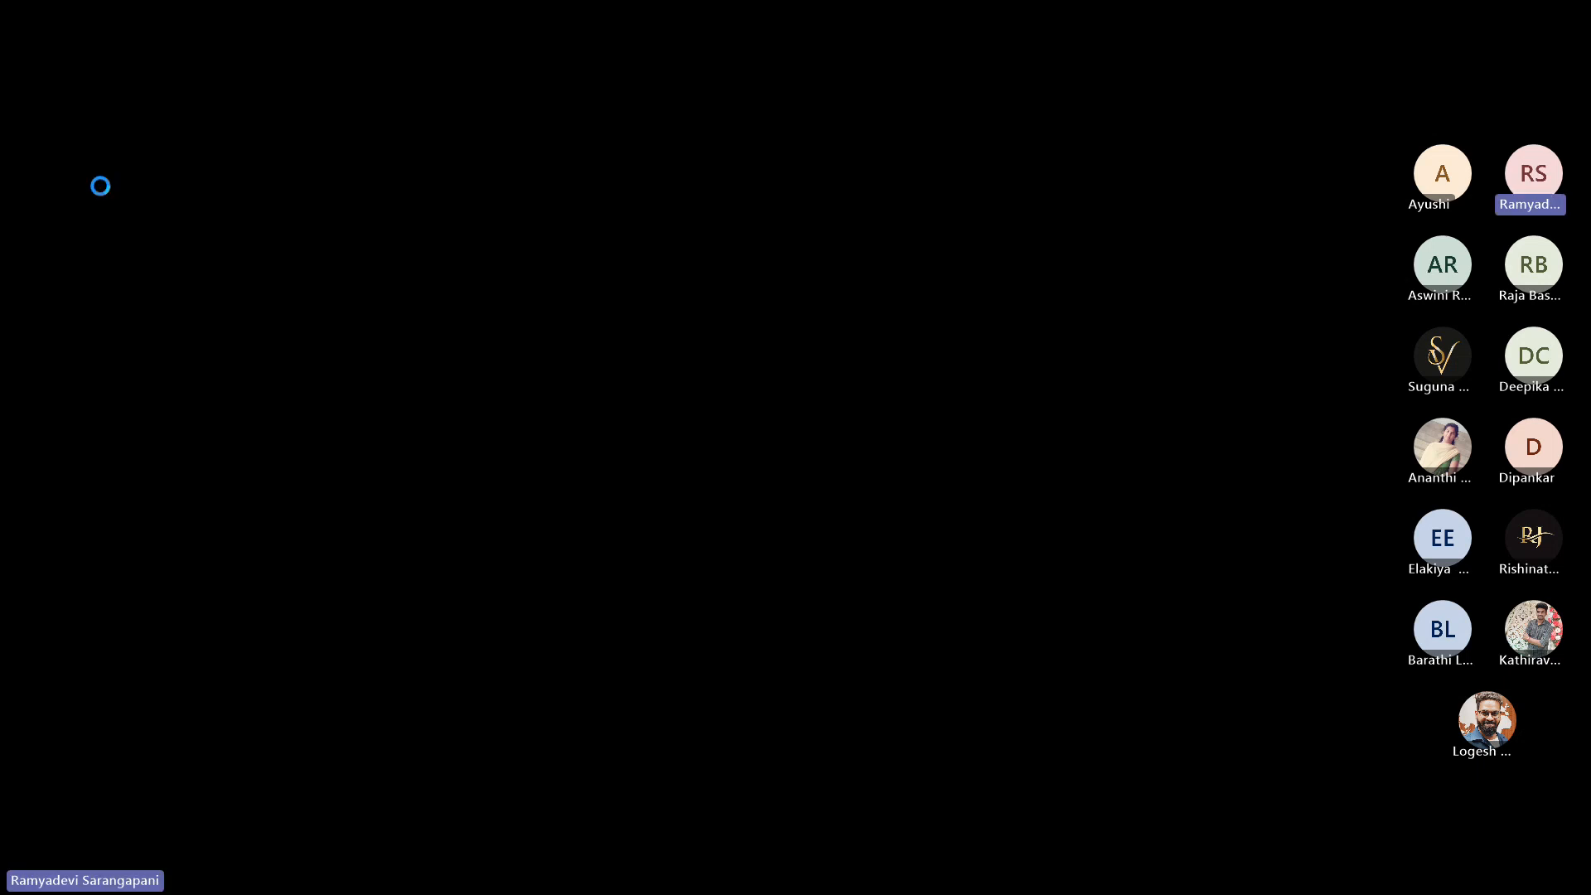
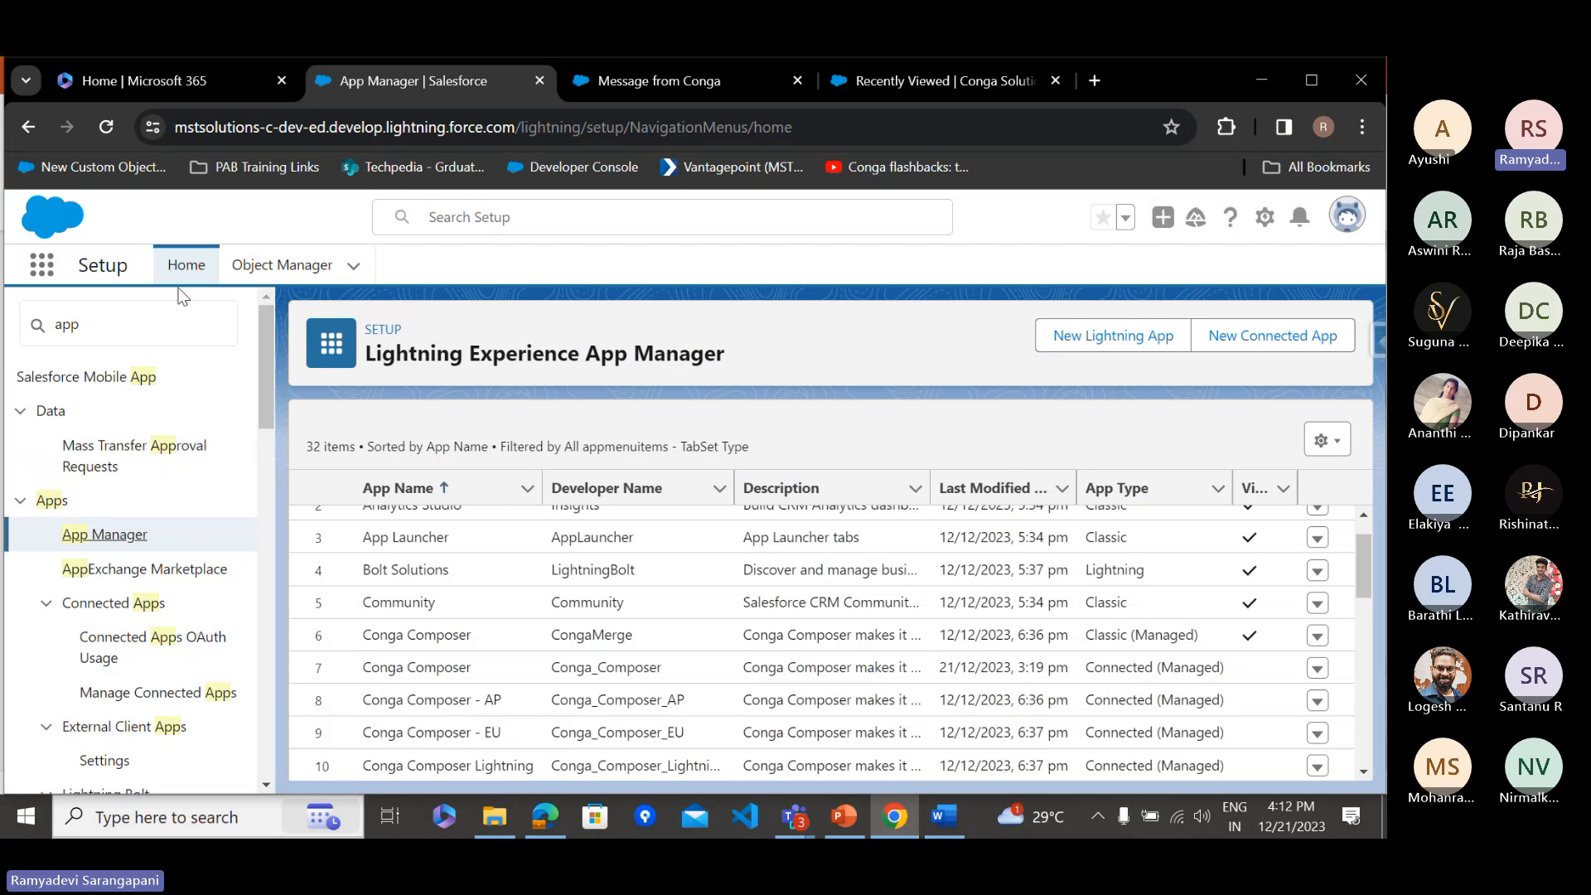
From Setup Home in Salesforce, find "connect" in the navigation and open Manage Connected Apps
{"action": "left_click", "coordinate": [186, 265]}
{"action": "left_click", "coordinate": [161, 316]}
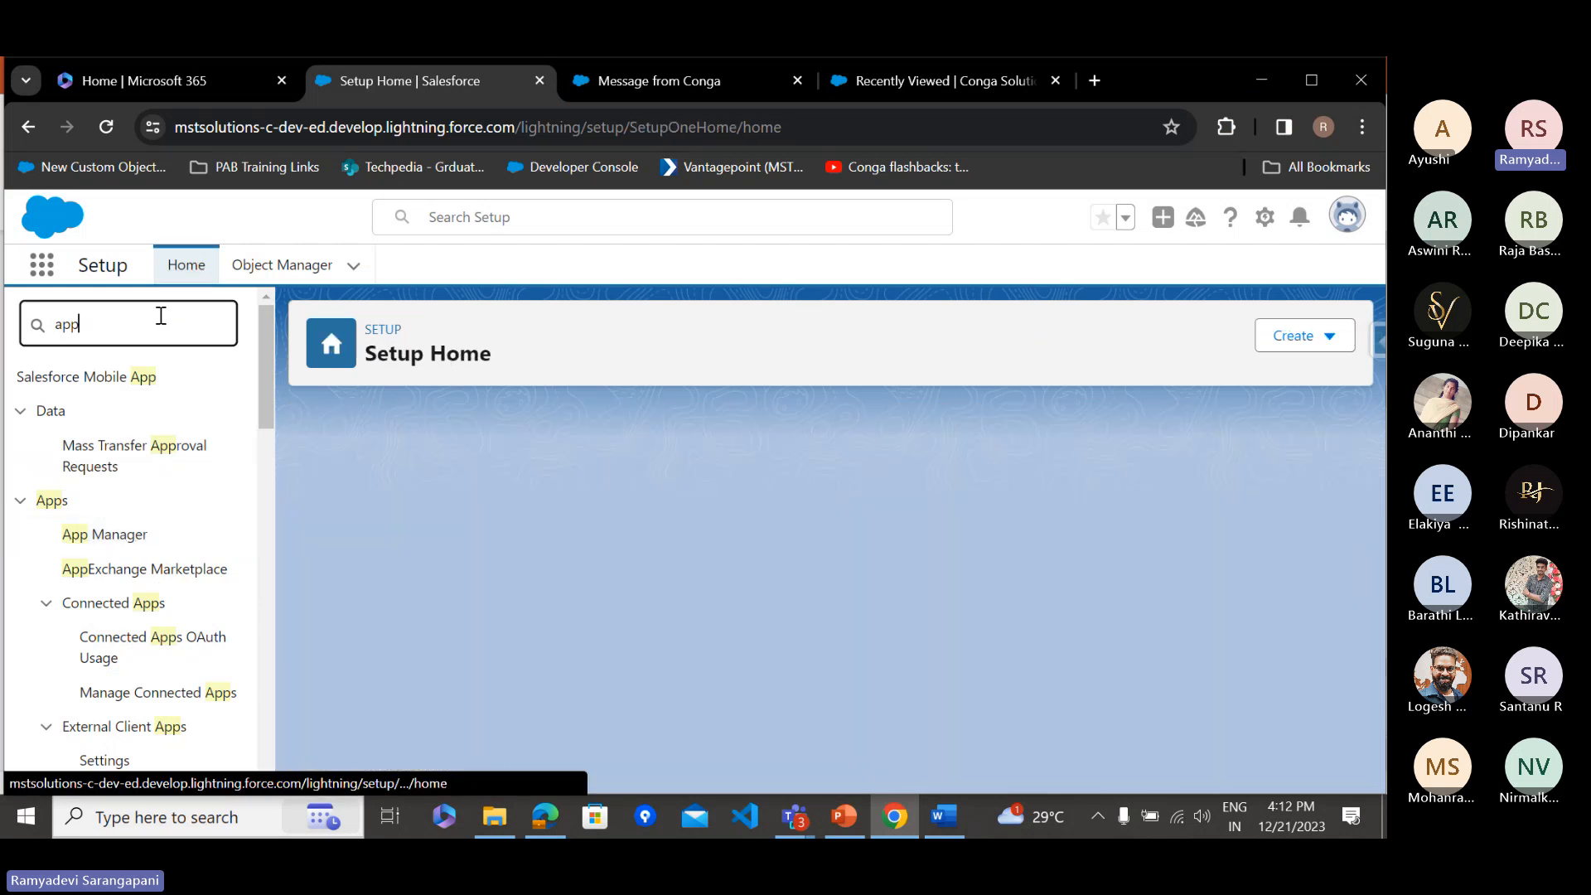
{"action": "key", "text": "BackSpace"}
{"action": "key", "text": "BackSpace"}
{"action": "key", "text": "BackSpace"}
{"action": "type", "text": "c"}
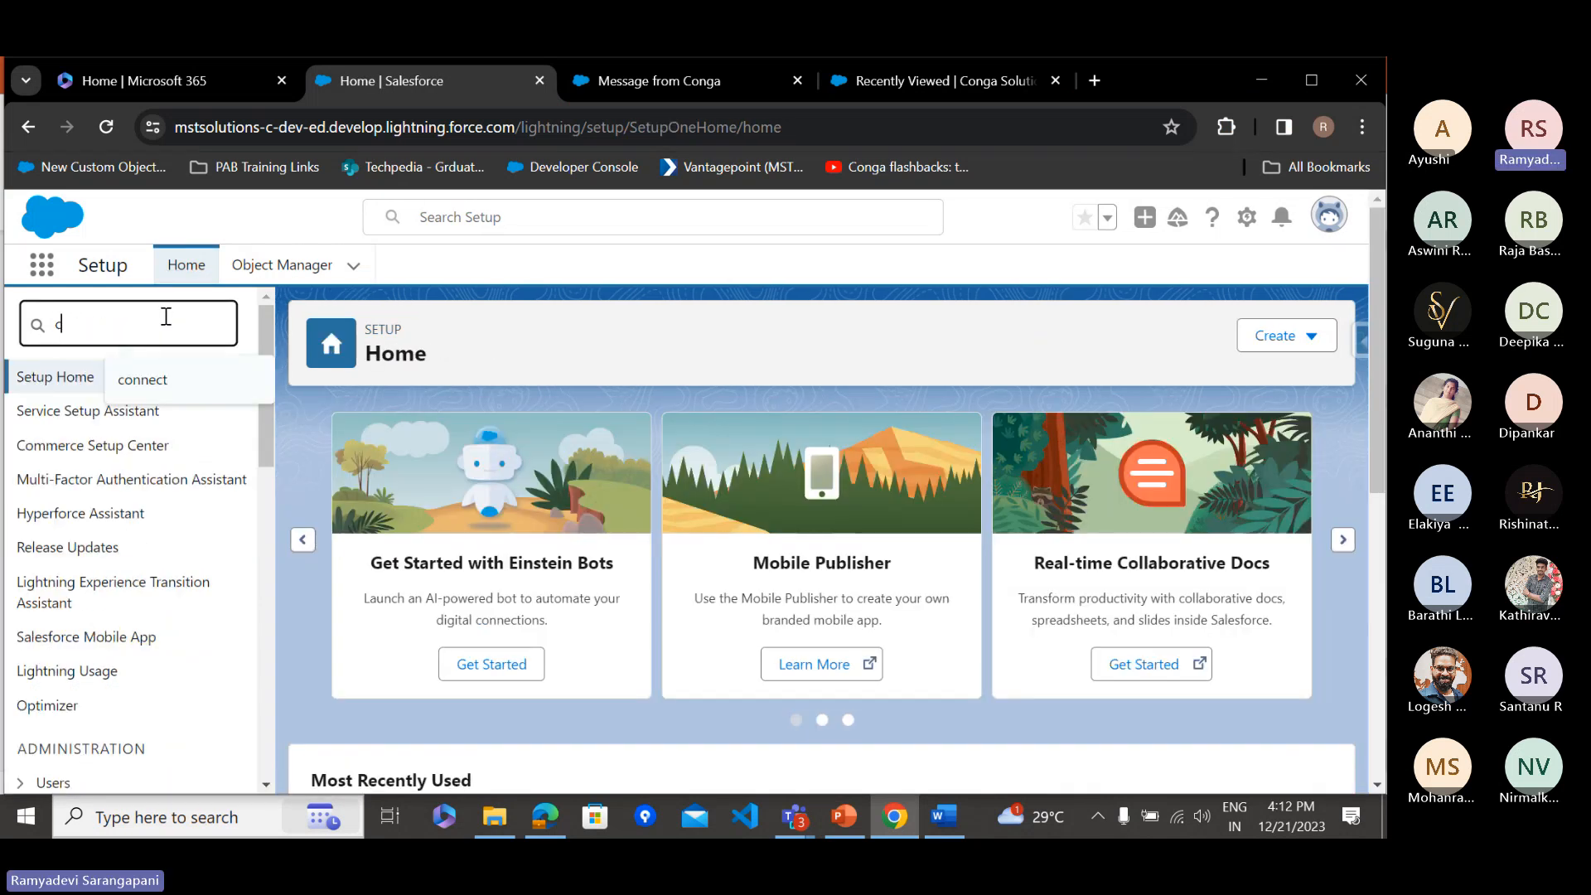
{"action": "type", "text": "onnect"}
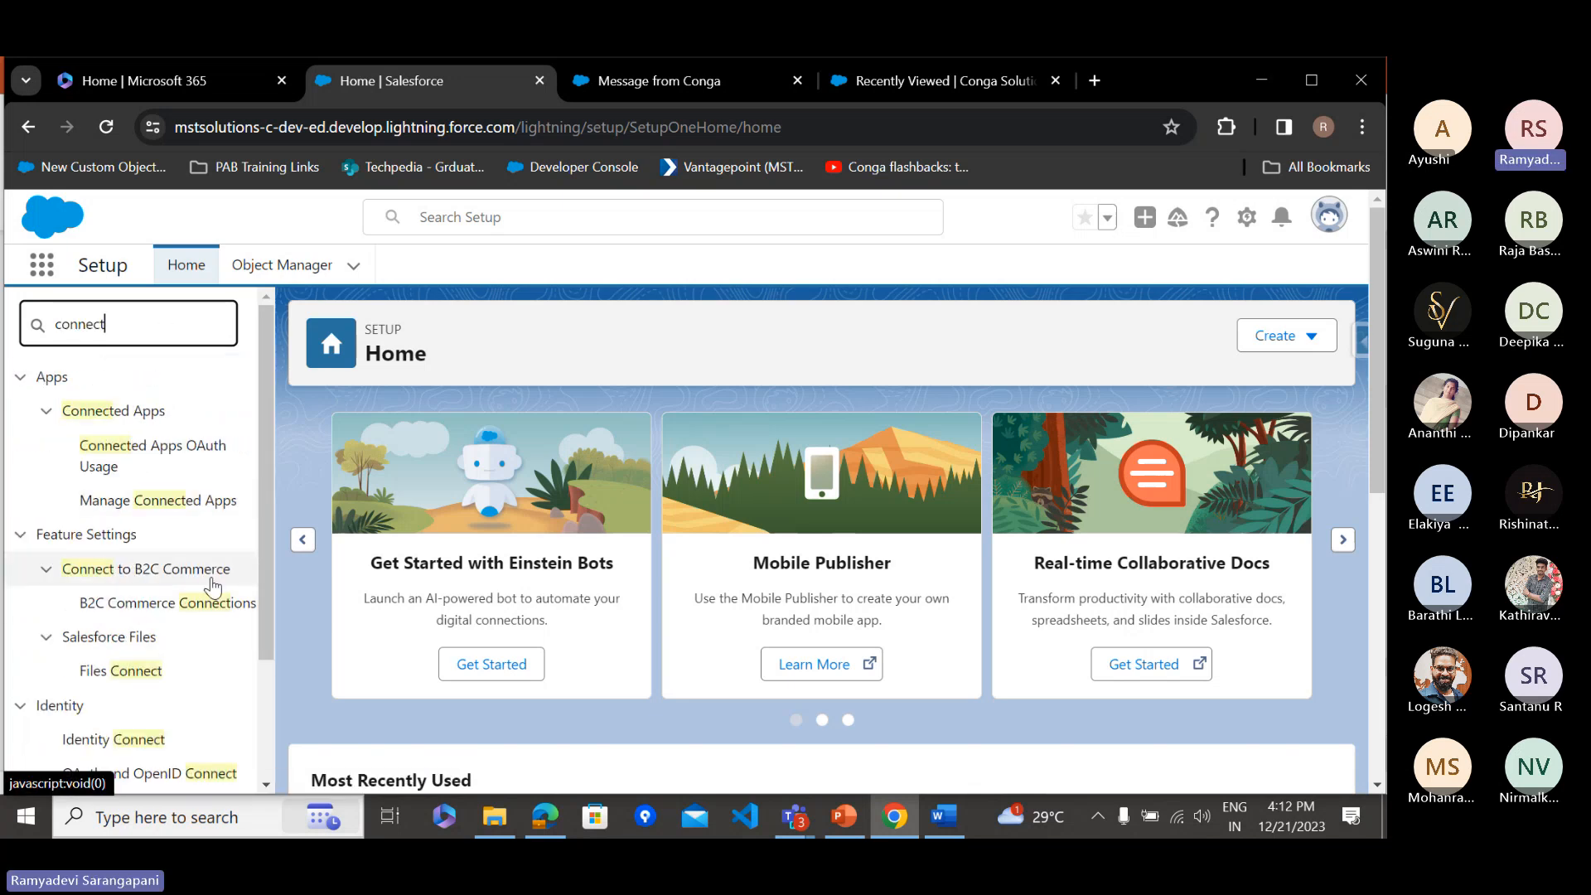
{"action": "left_click", "coordinate": [103, 507]}
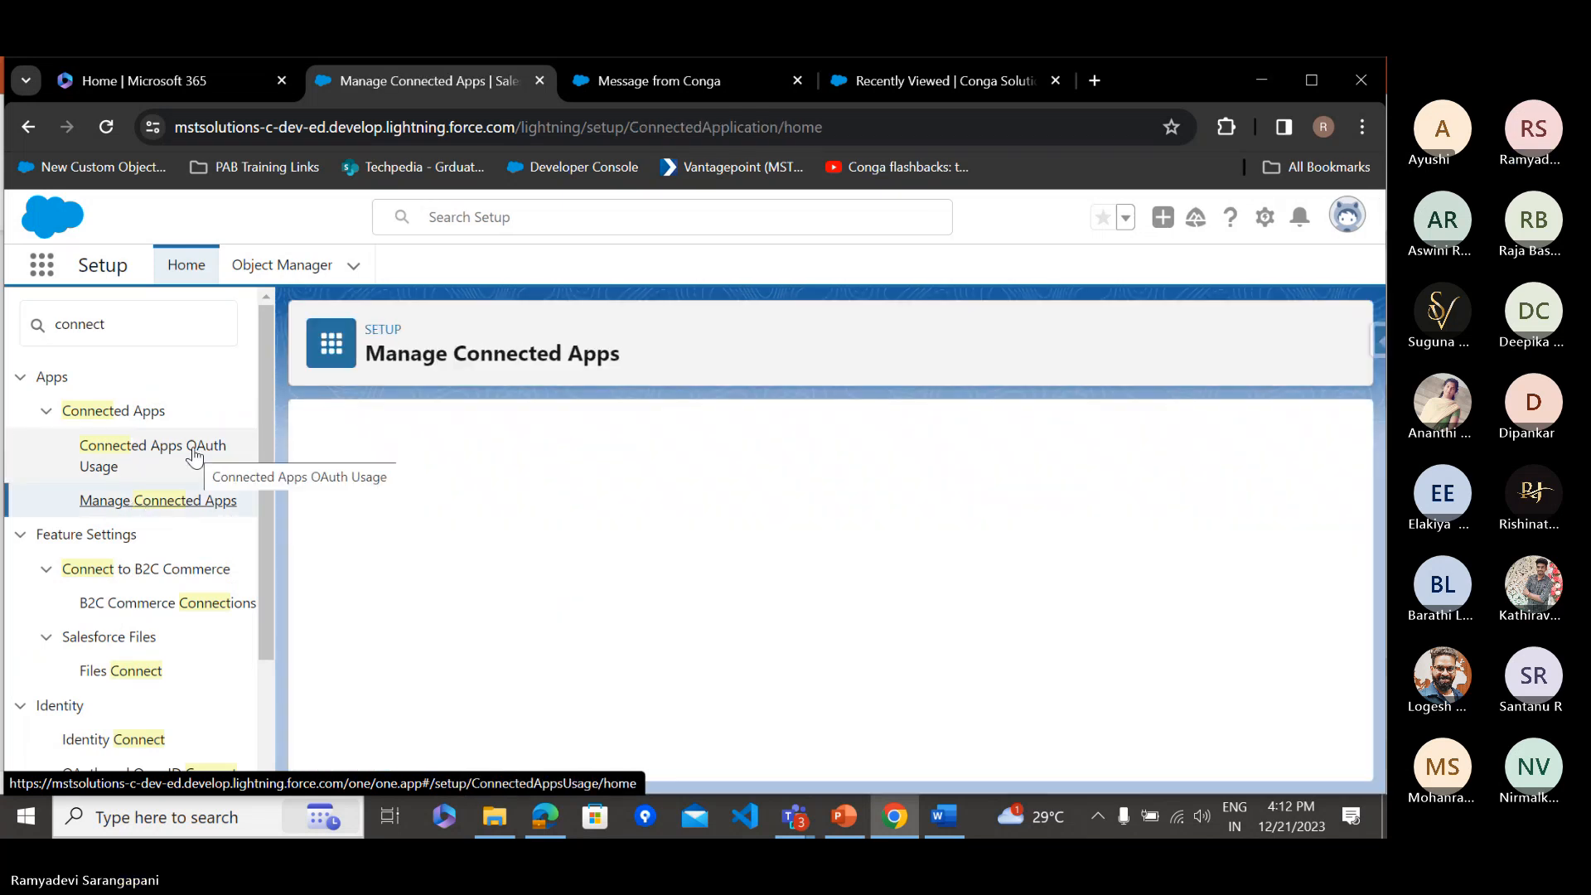
Edit the Conga Composer connected app, set Permitted Users to "Admin approved users are pre-authorized" and save it
{"action": "scroll", "coordinate": [551, 662], "scroll_direction": "down", "scroll_amount": 1}
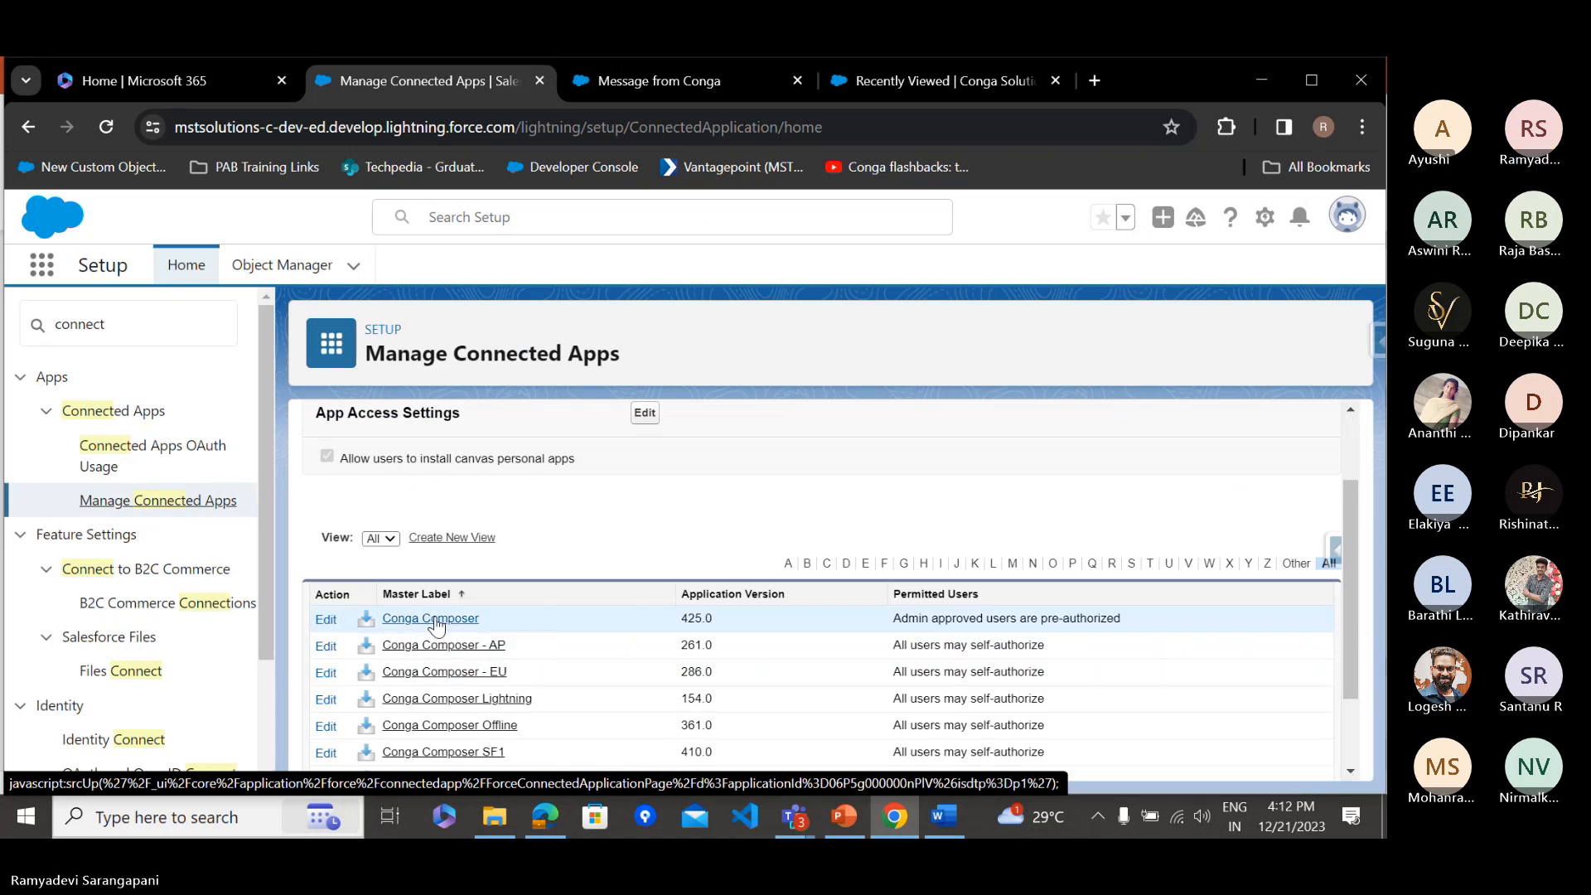
{"action": "left_click", "coordinate": [319, 620]}
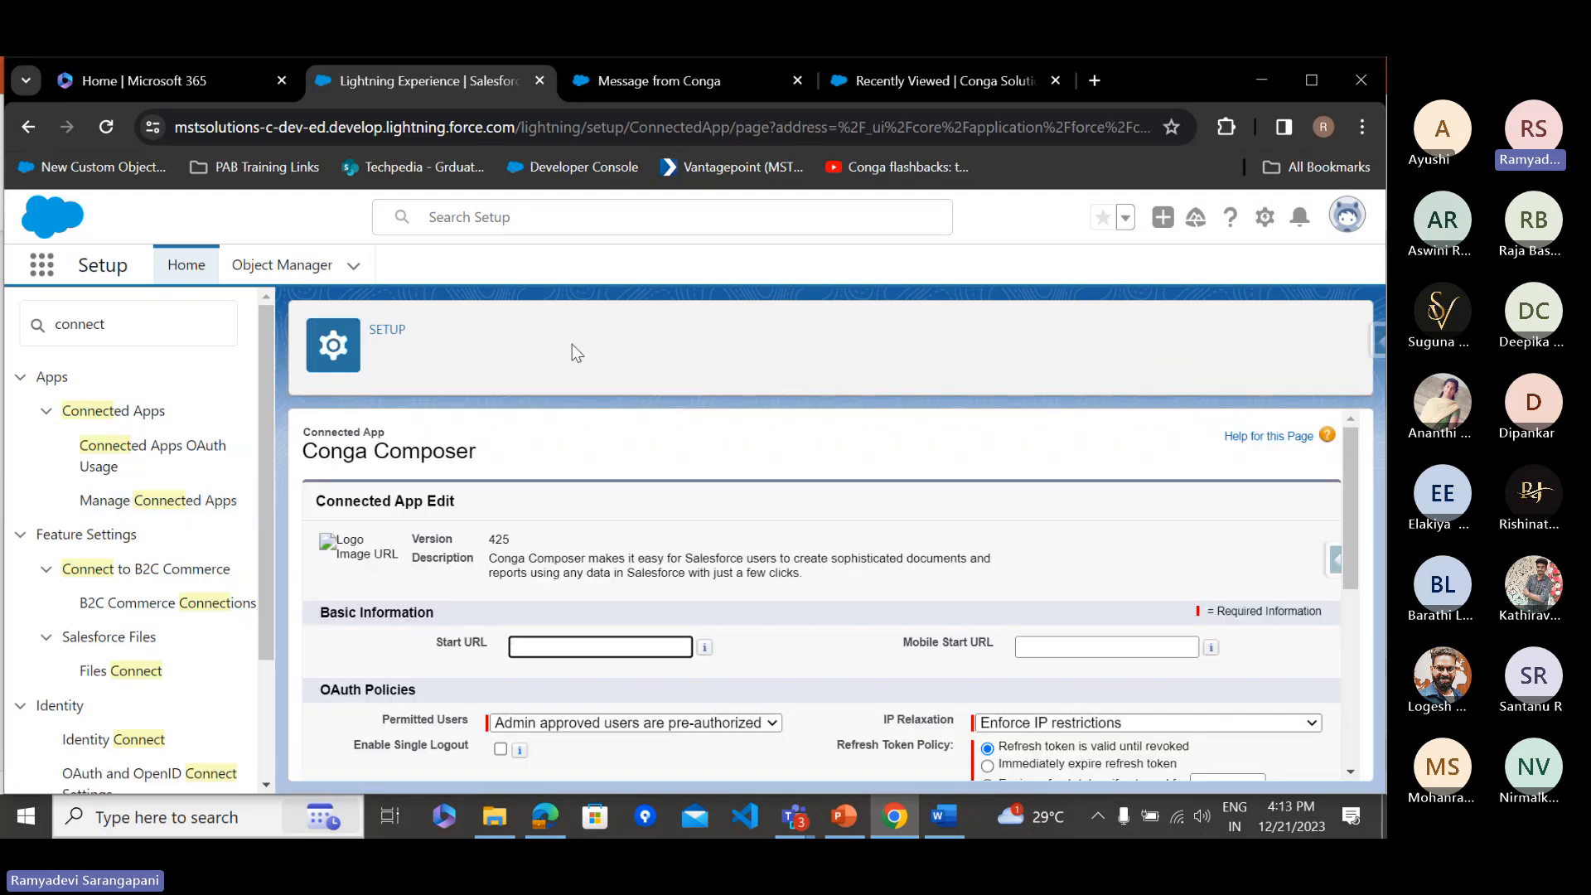
{"action": "scroll", "coordinate": [634, 678], "scroll_direction": "down", "scroll_amount": 1}
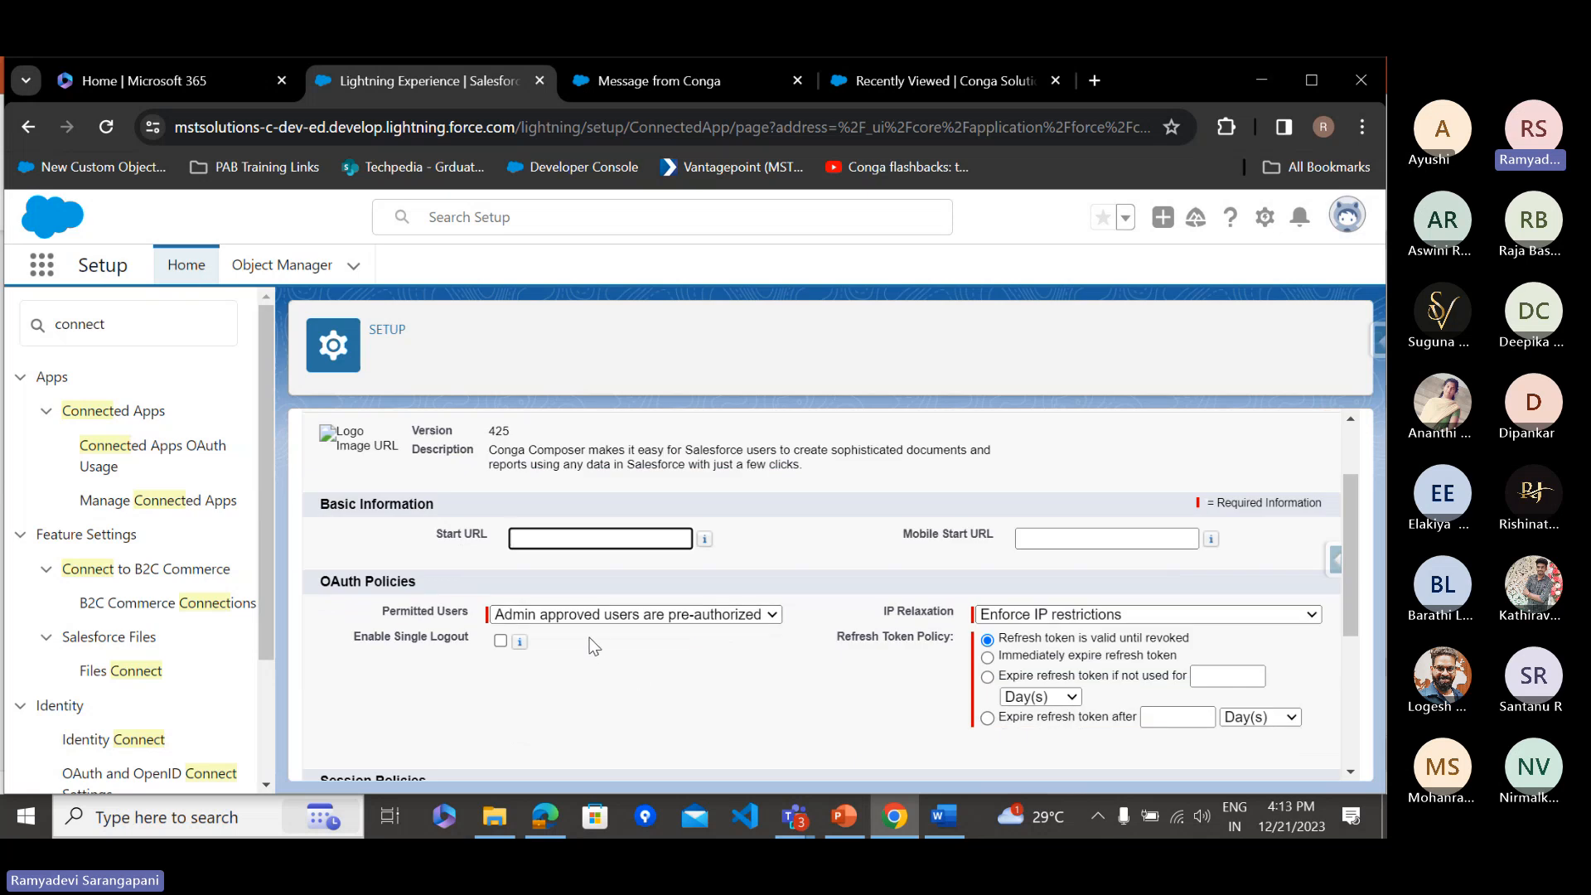
{"action": "left_click", "coordinate": [598, 614]}
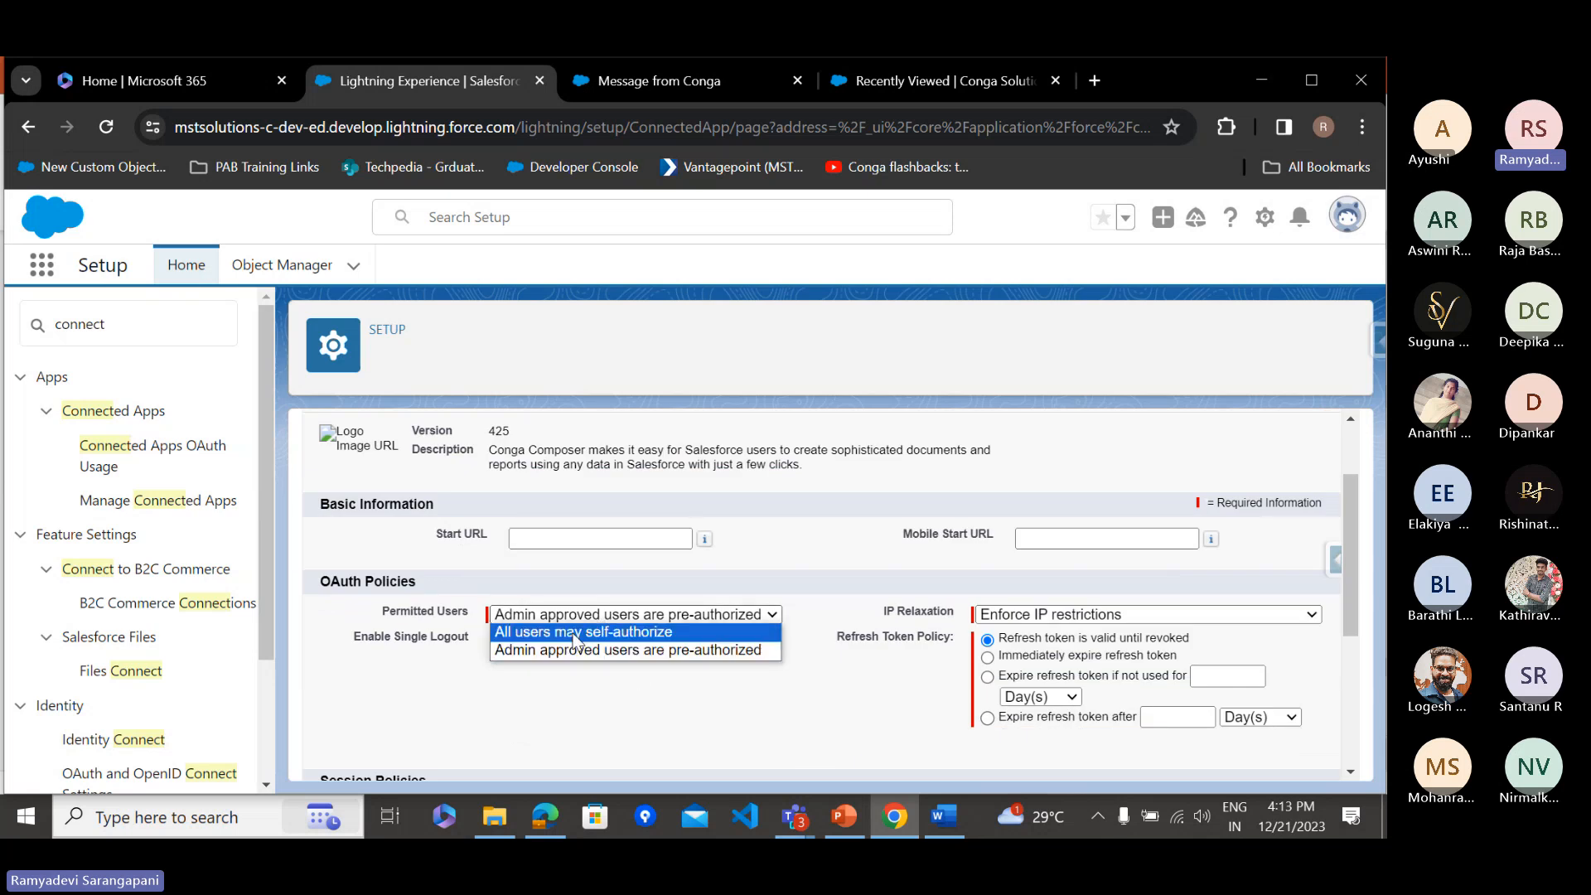
{"action": "left_click", "coordinate": [523, 650]}
{"action": "scroll", "coordinate": [563, 670], "scroll_direction": "down", "scroll_amount": 3}
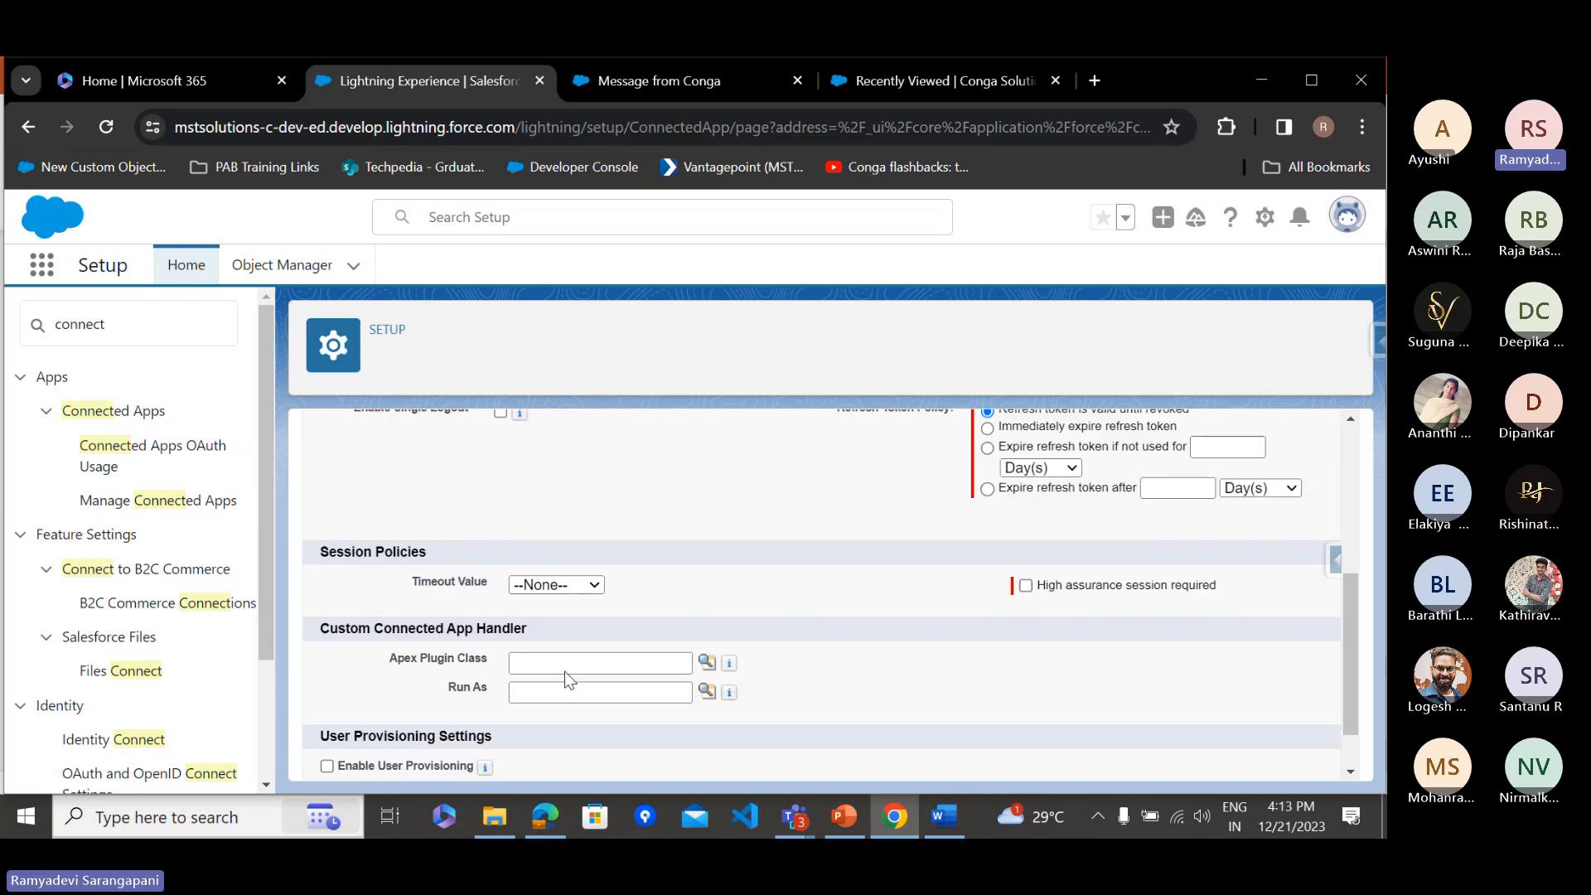
{"action": "scroll", "coordinate": [566, 679], "scroll_direction": "down", "scroll_amount": 1}
{"action": "left_click", "coordinate": [636, 753]}
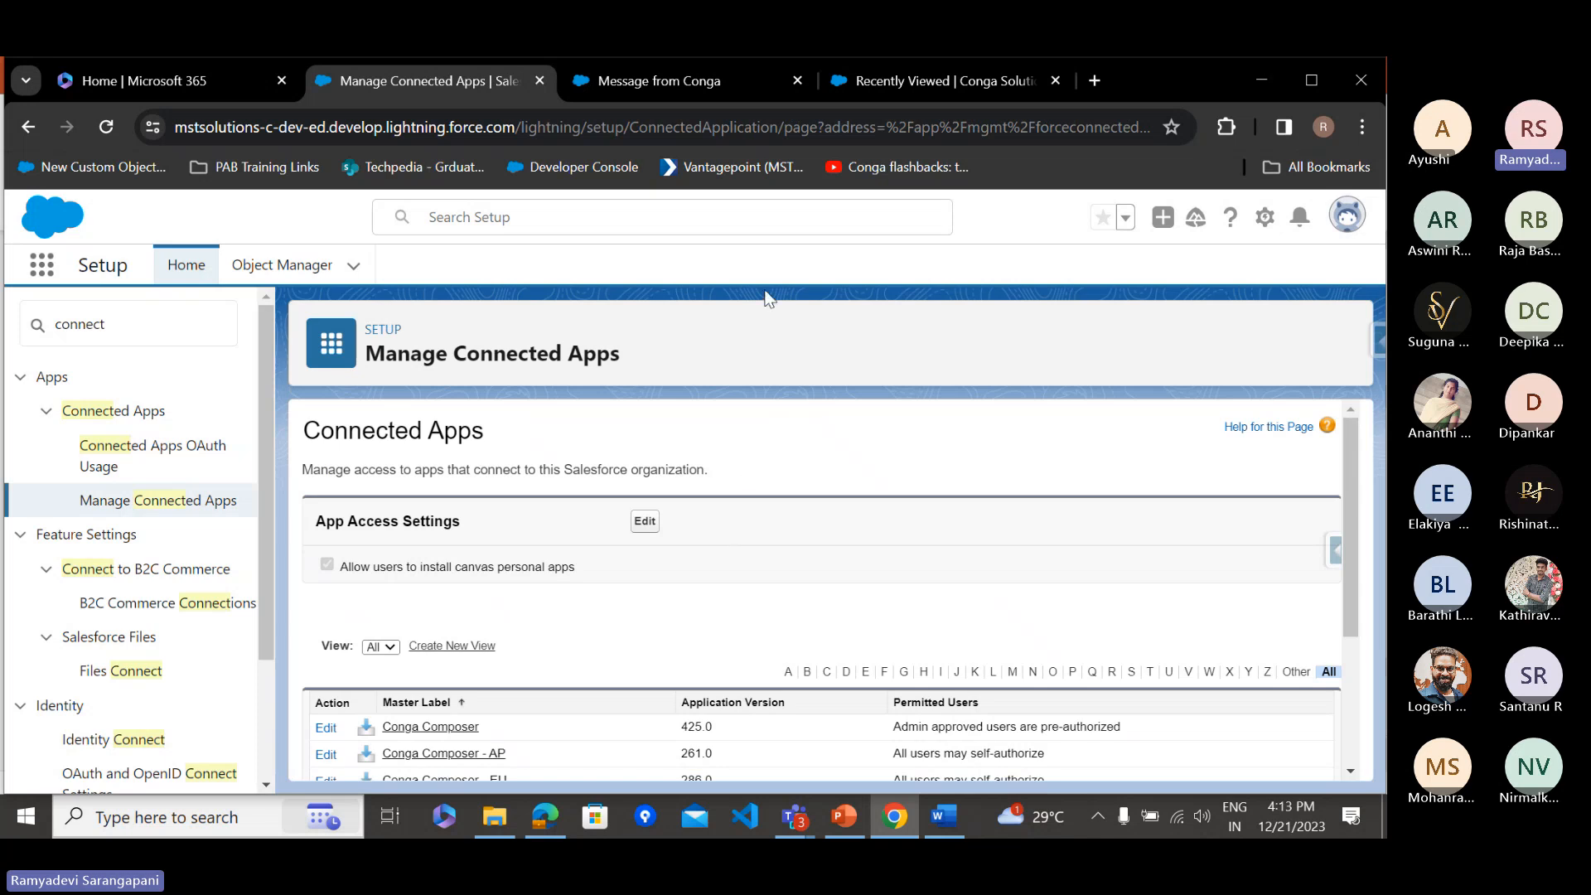
Open Conga Composer Setup in the Conga Composer app and review the Local Templates and Conga Template Manager options in Composer Configuration
{"action": "left_click", "coordinate": [907, 81]}
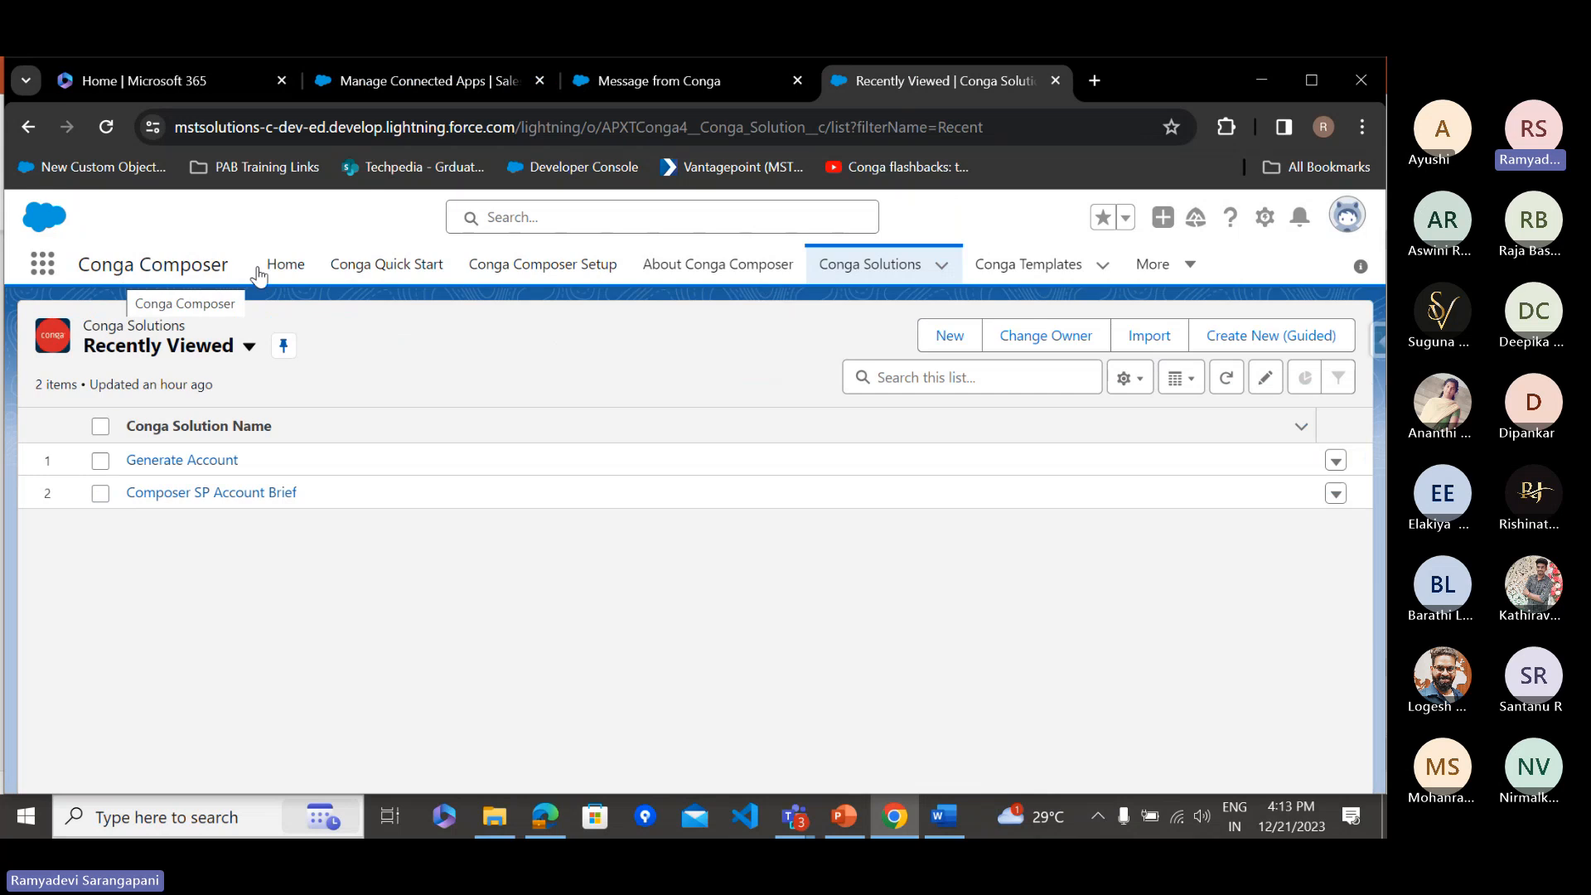
{"action": "left_click", "coordinate": [536, 274]}
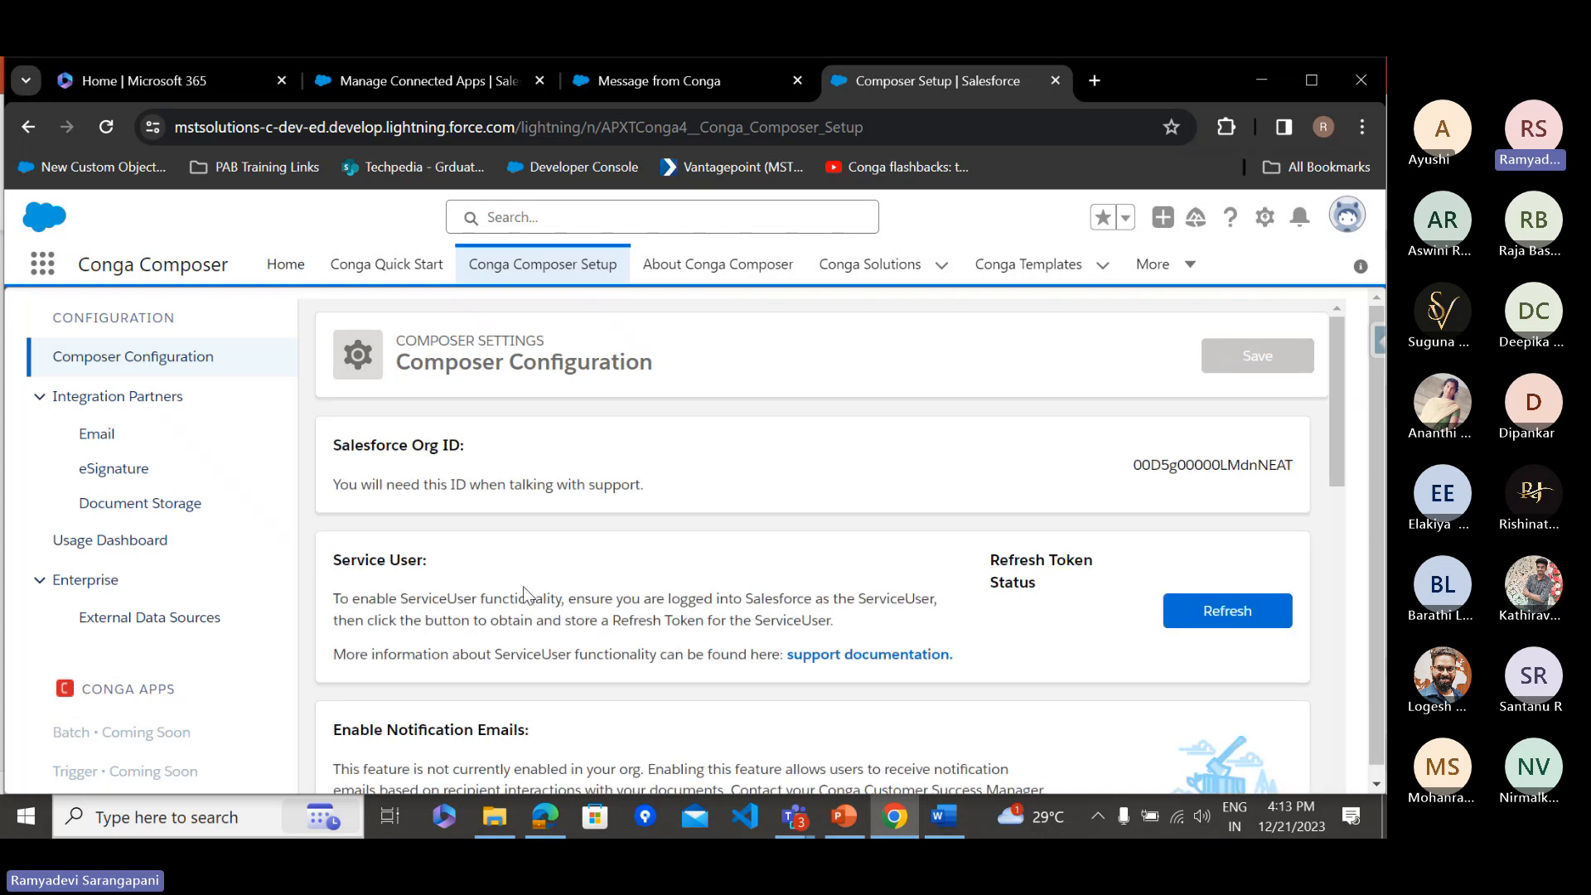
{"action": "scroll", "coordinate": [524, 589], "scroll_direction": "down", "scroll_amount": 4}
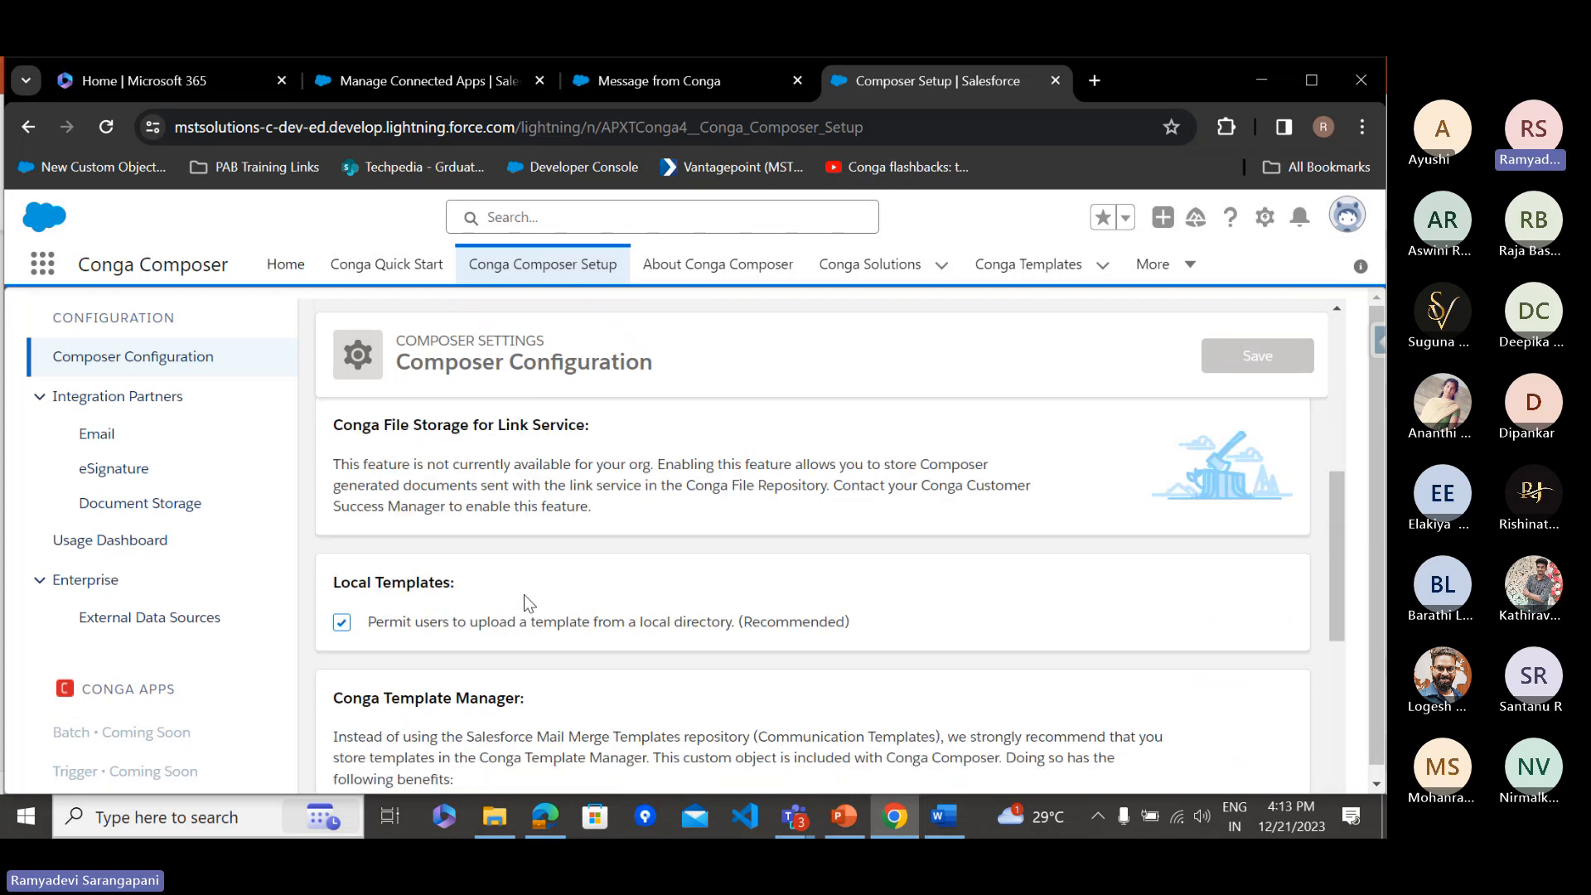
{"action": "scroll", "coordinate": [524, 594], "scroll_direction": "down", "scroll_amount": 1}
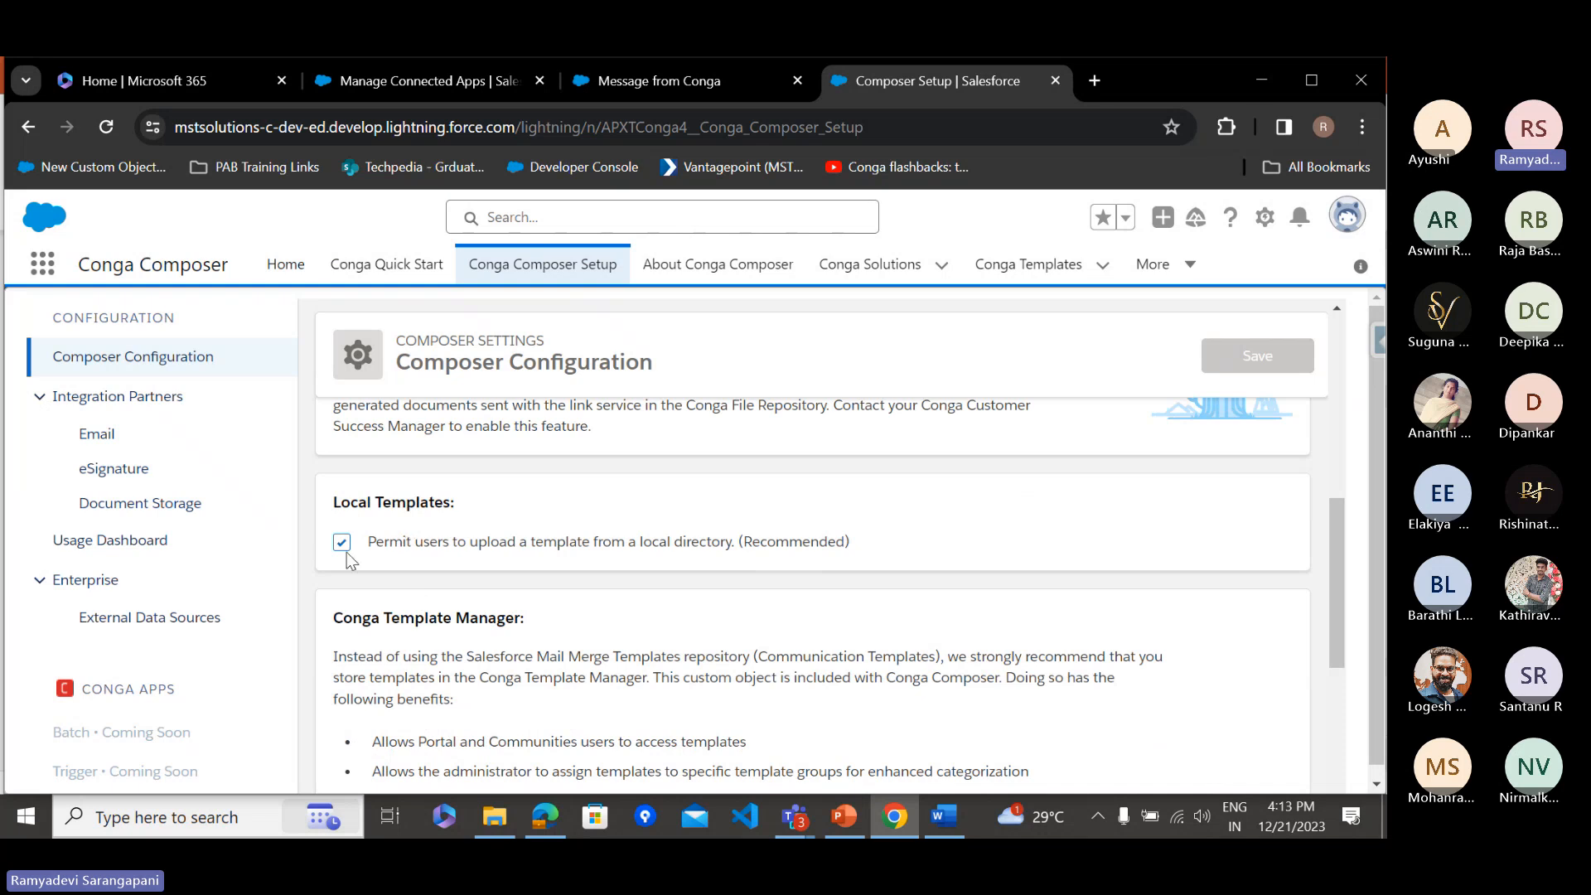
{"action": "scroll", "coordinate": [347, 552], "scroll_direction": "down", "scroll_amount": 2}
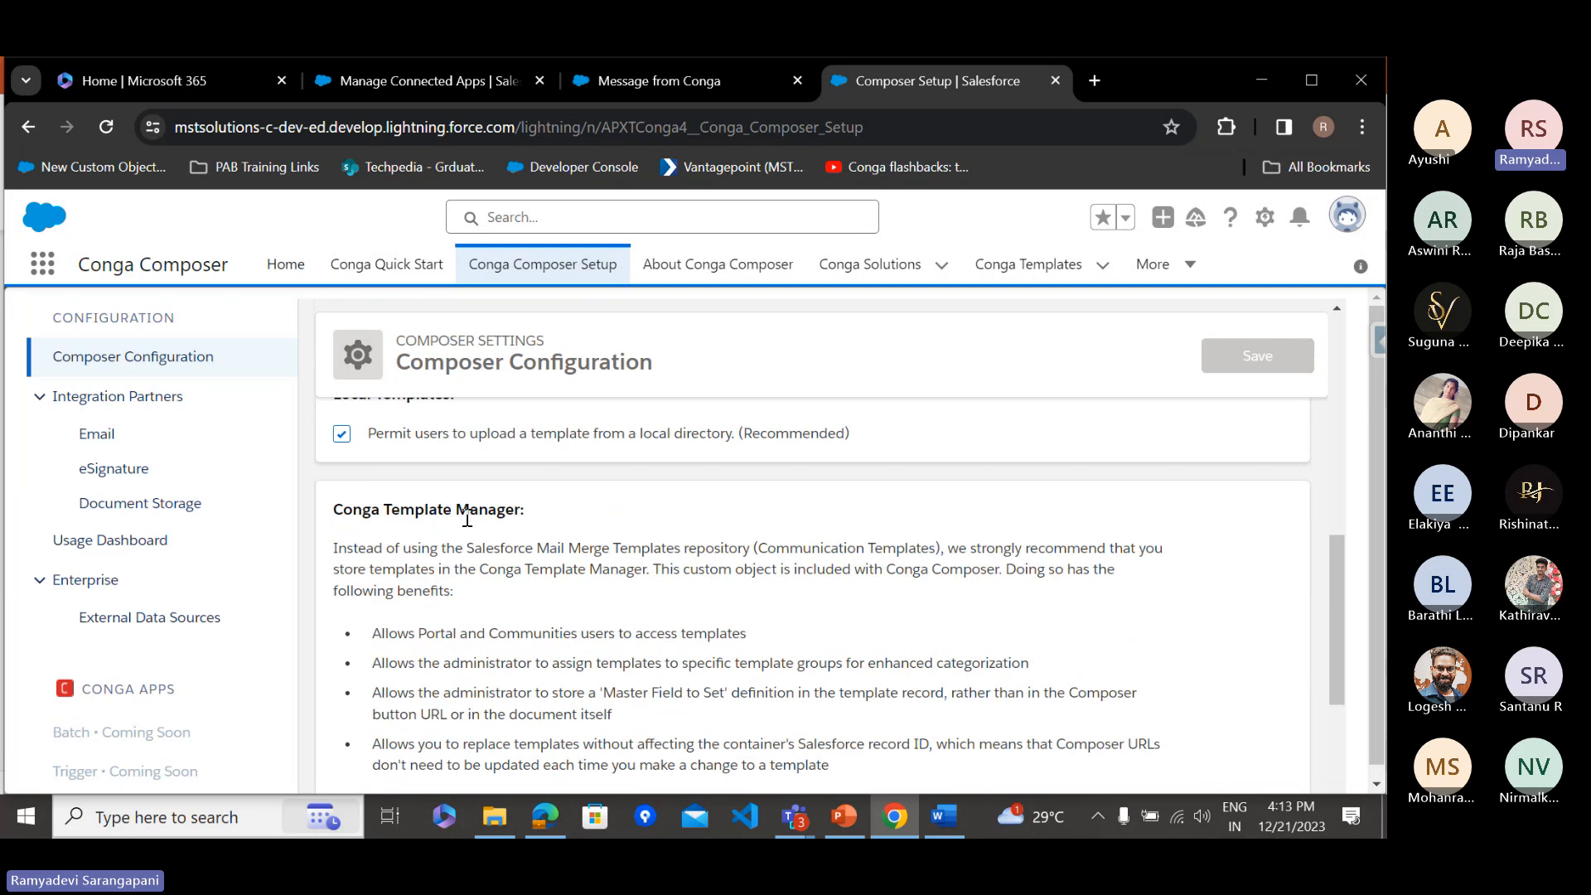
{"action": "scroll", "coordinate": [488, 558], "scroll_direction": "down", "scroll_amount": 3}
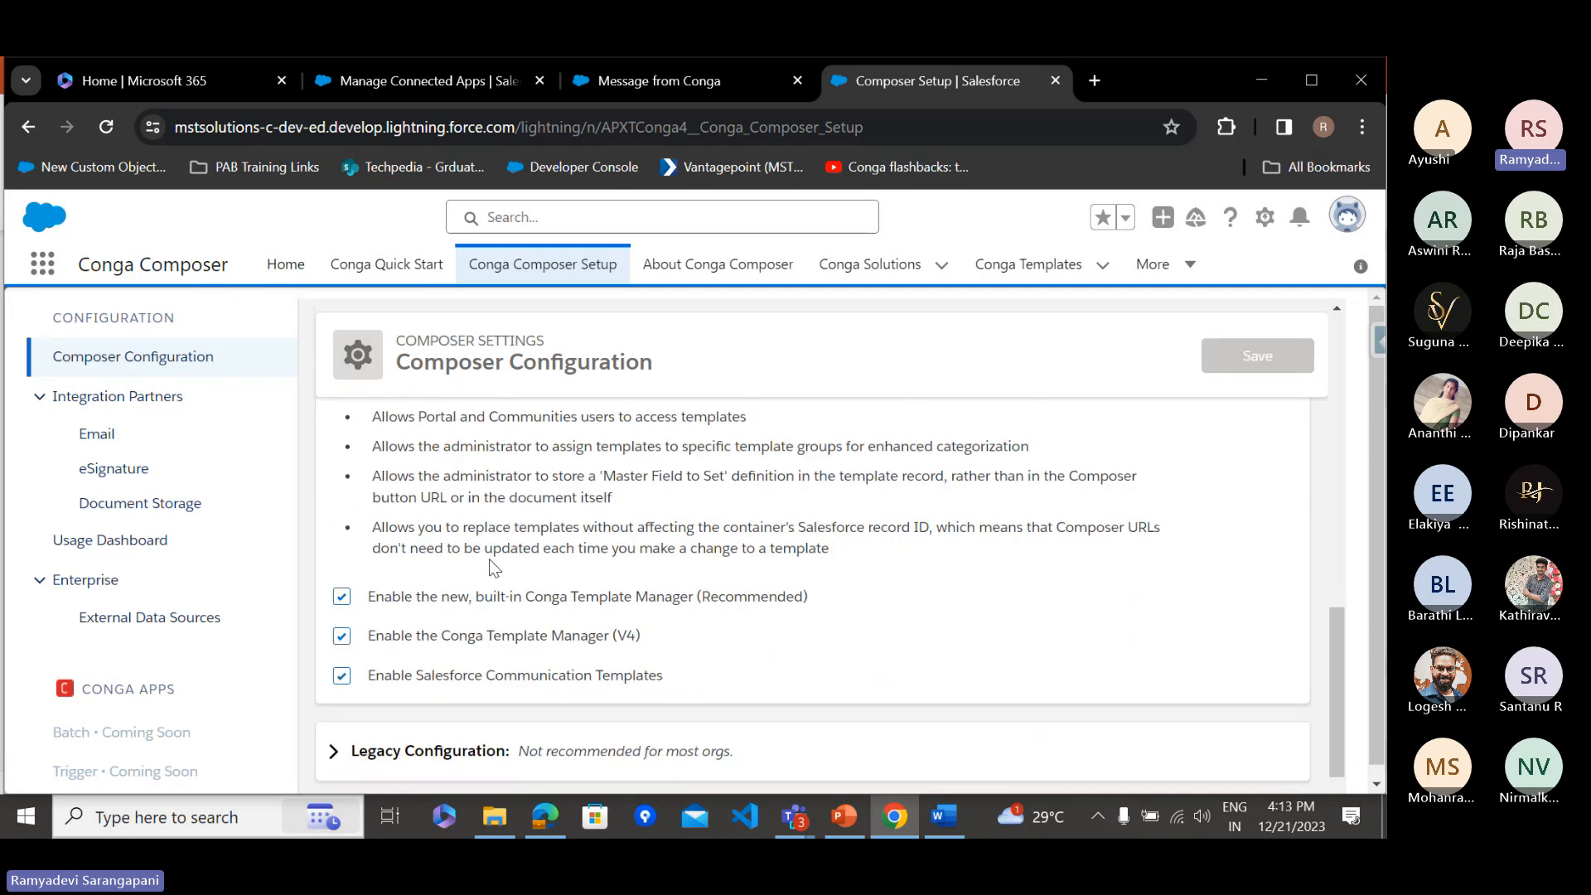
{"action": "scroll", "coordinate": [489, 559], "scroll_direction": "down", "scroll_amount": 1}
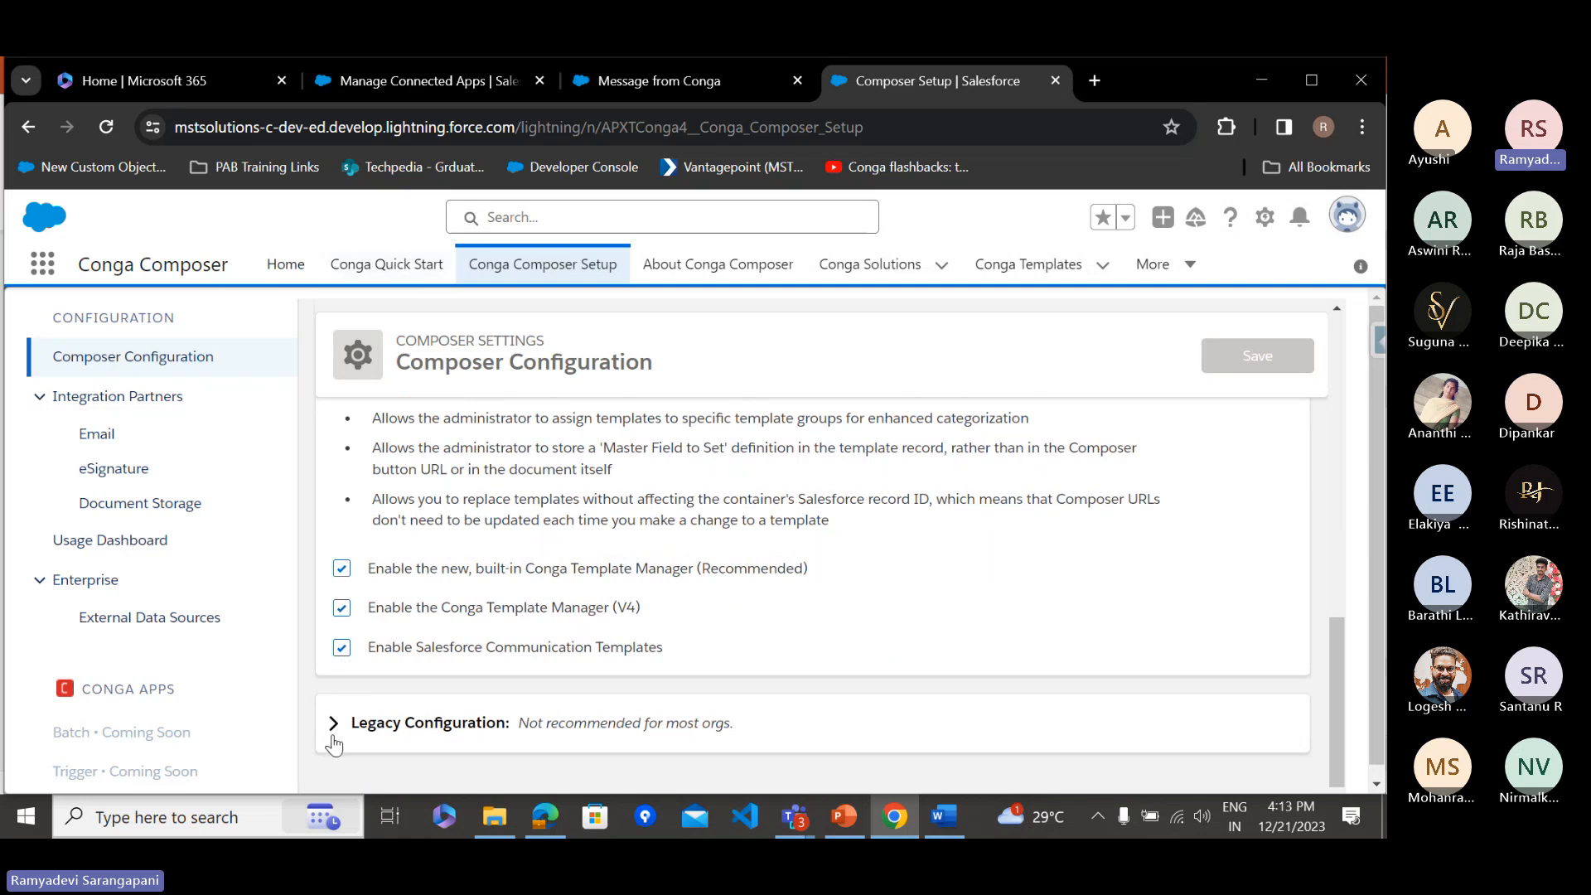
Expand Legacy Configuration in Composer Configuration and review its options
{"action": "left_click", "coordinate": [334, 723]}
{"action": "scroll", "coordinate": [339, 712], "scroll_direction": "down", "scroll_amount": 3}
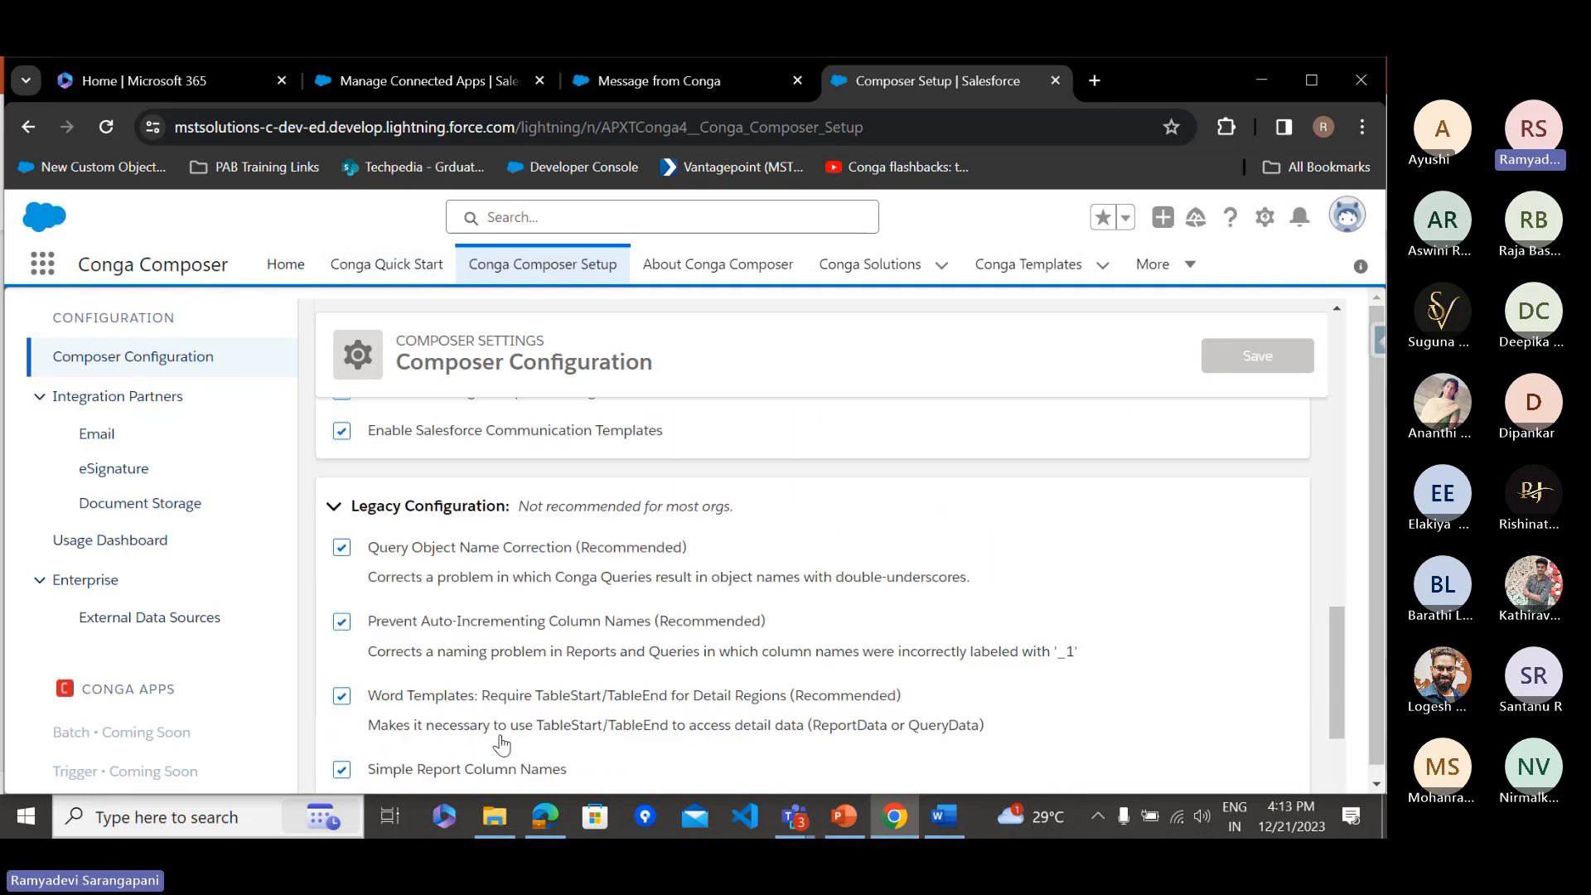
{"action": "scroll", "coordinate": [356, 569], "scroll_direction": "down", "scroll_amount": 2}
{"action": "scroll", "coordinate": [369, 584], "scroll_direction": "up", "scroll_amount": 1}
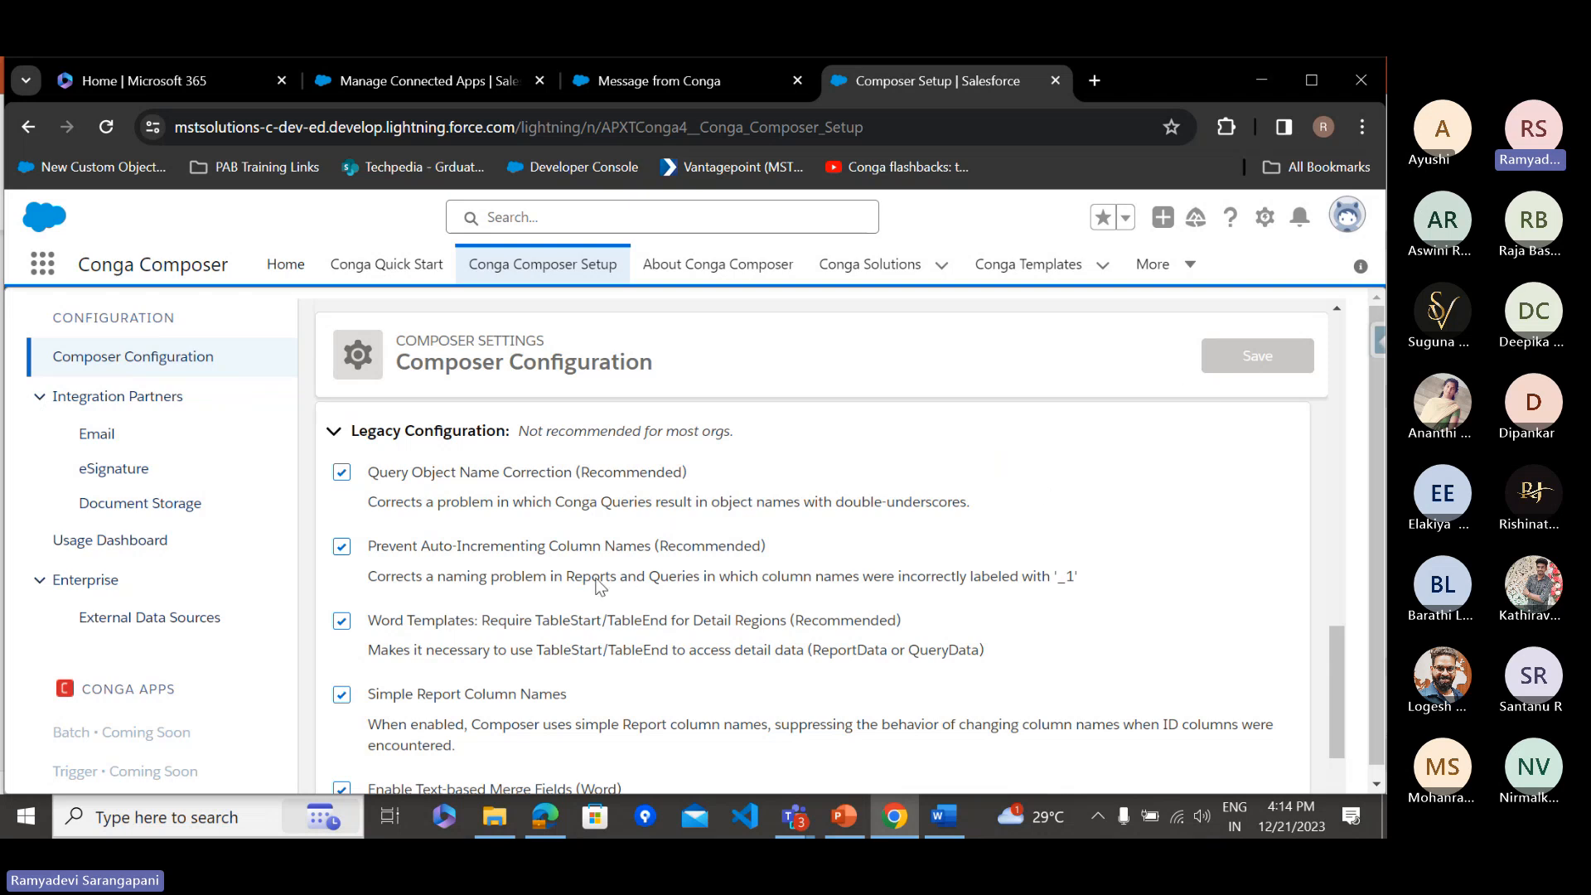
Return to Salesforce Setup, find "profile" in the navigation and open Profiles
{"action": "left_click", "coordinate": [389, 87]}
{"action": "left_click", "coordinate": [163, 329]}
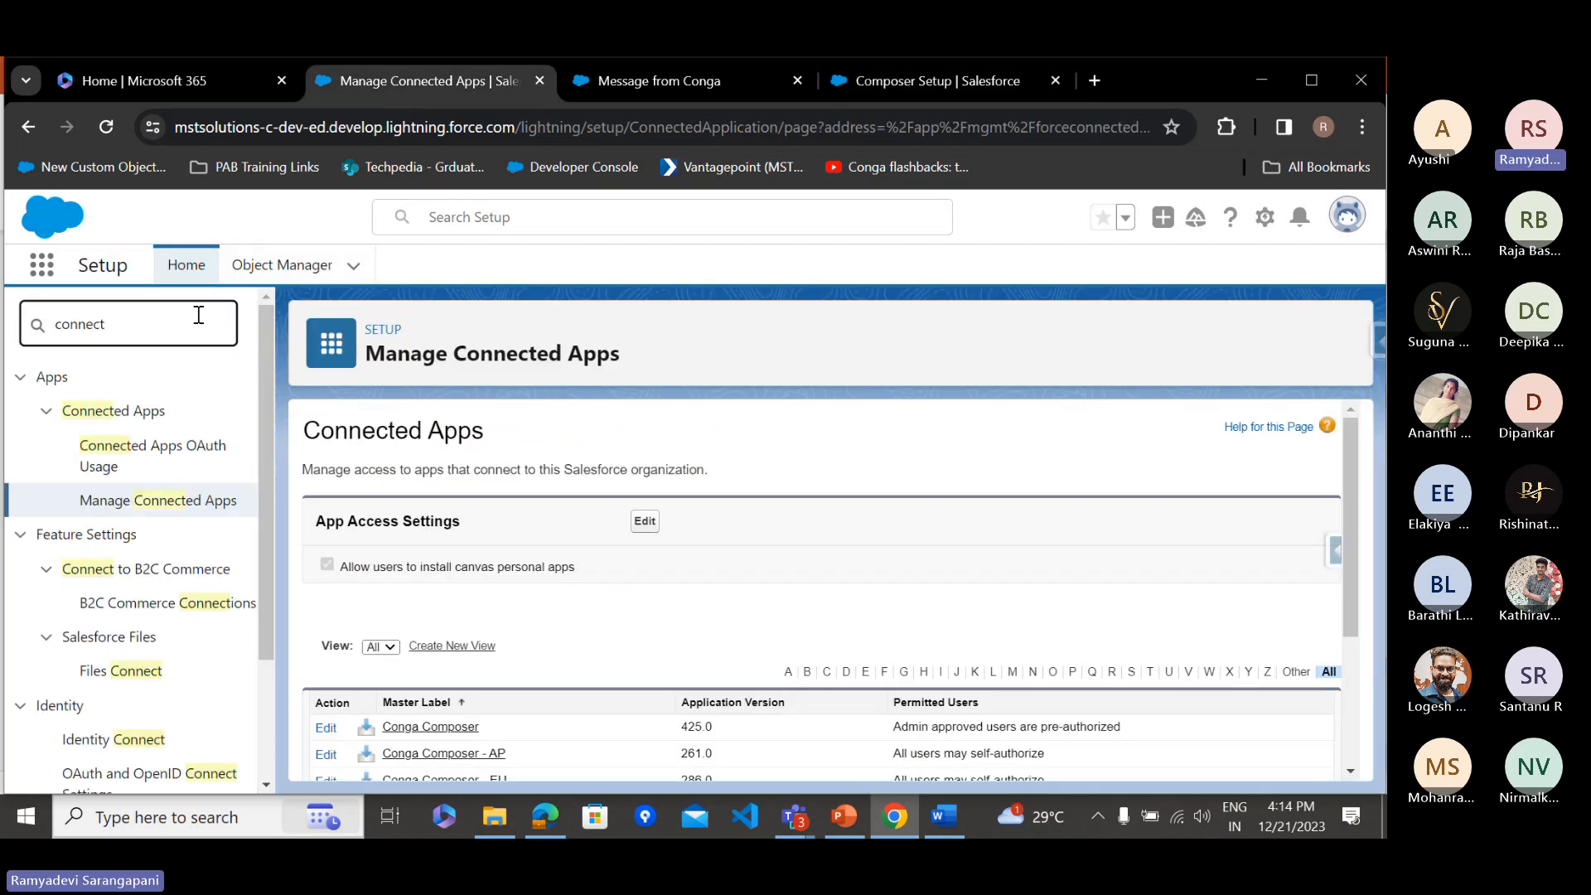
{"action": "key", "text": "BackSpace"}
{"action": "key", "text": "BackSpace"}
{"action": "key", "text": "BackSpace"}
{"action": "key", "text": "BackSpace"}
{"action": "key", "text": "BackSpace"}
{"action": "key", "text": "BackSpace"}
{"action": "key", "text": "BackSpace"}
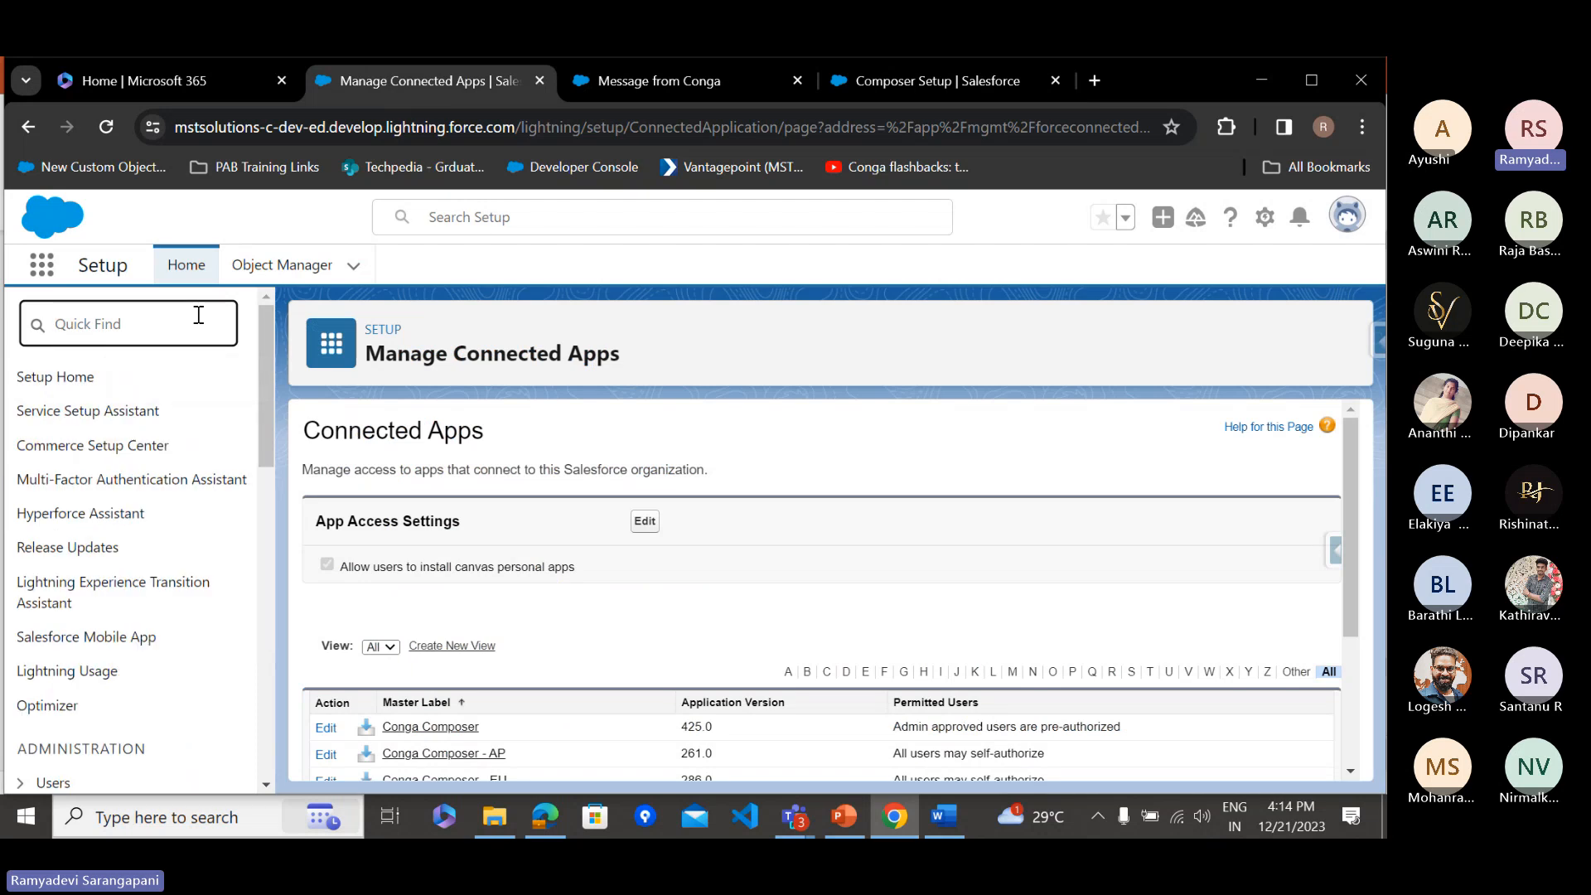
{"action": "type", "text": "prof"}
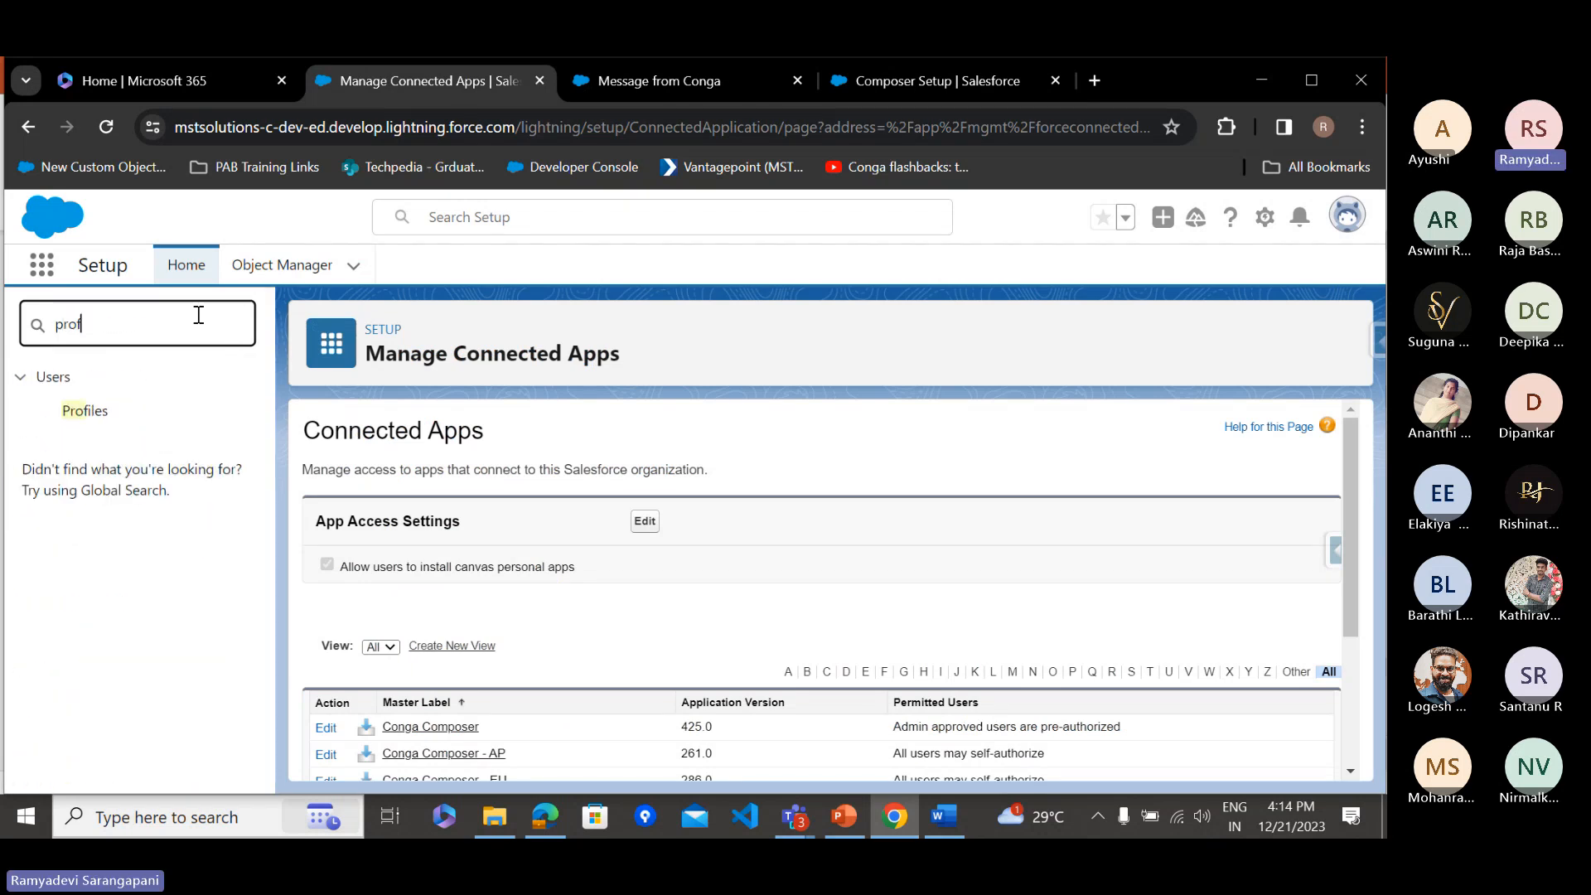
{"action": "type", "text": "ile"}
{"action": "left_click", "coordinate": [84, 414]}
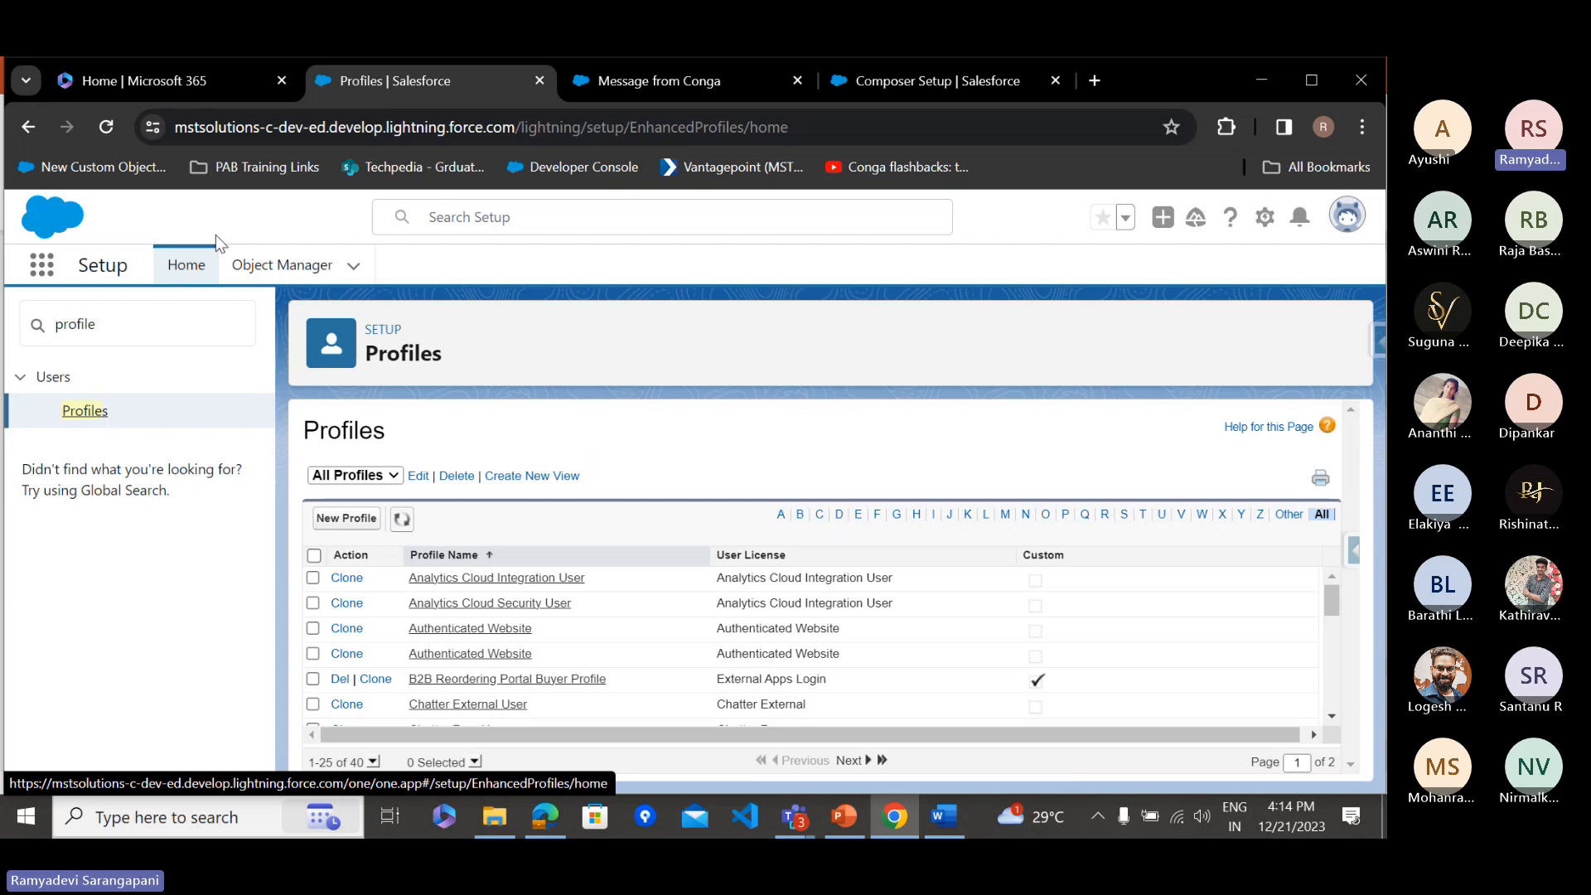
Open the System Administrator profile from the profiles starting with S, edit its Assigned Connected Apps and save with the Conga apps enabled
{"action": "left_click", "coordinate": [1124, 516]}
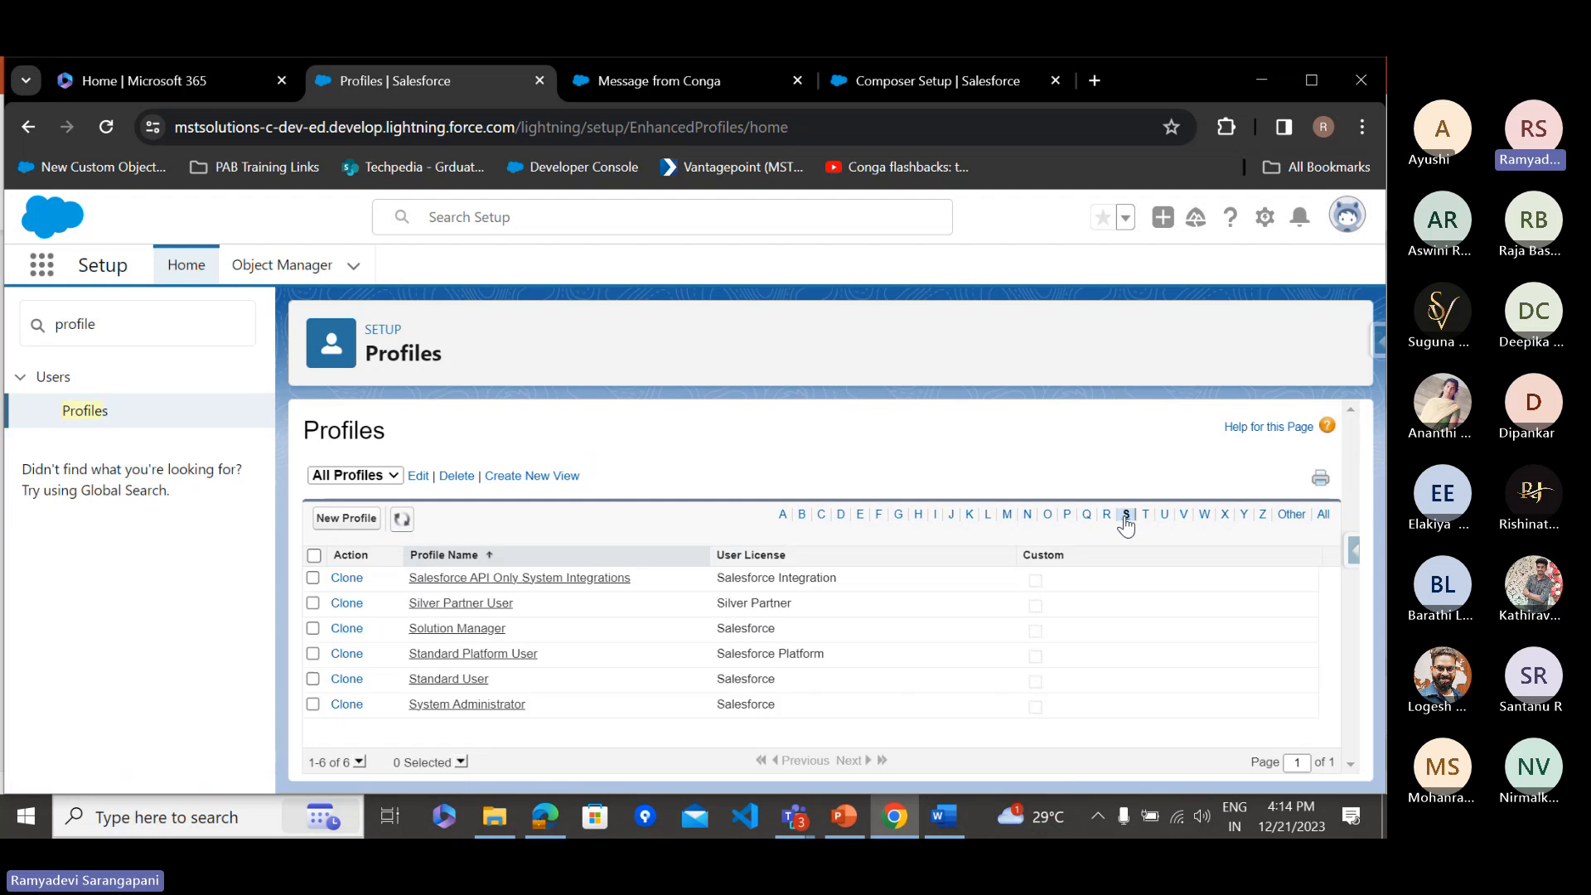
{"action": "left_click", "coordinate": [479, 706]}
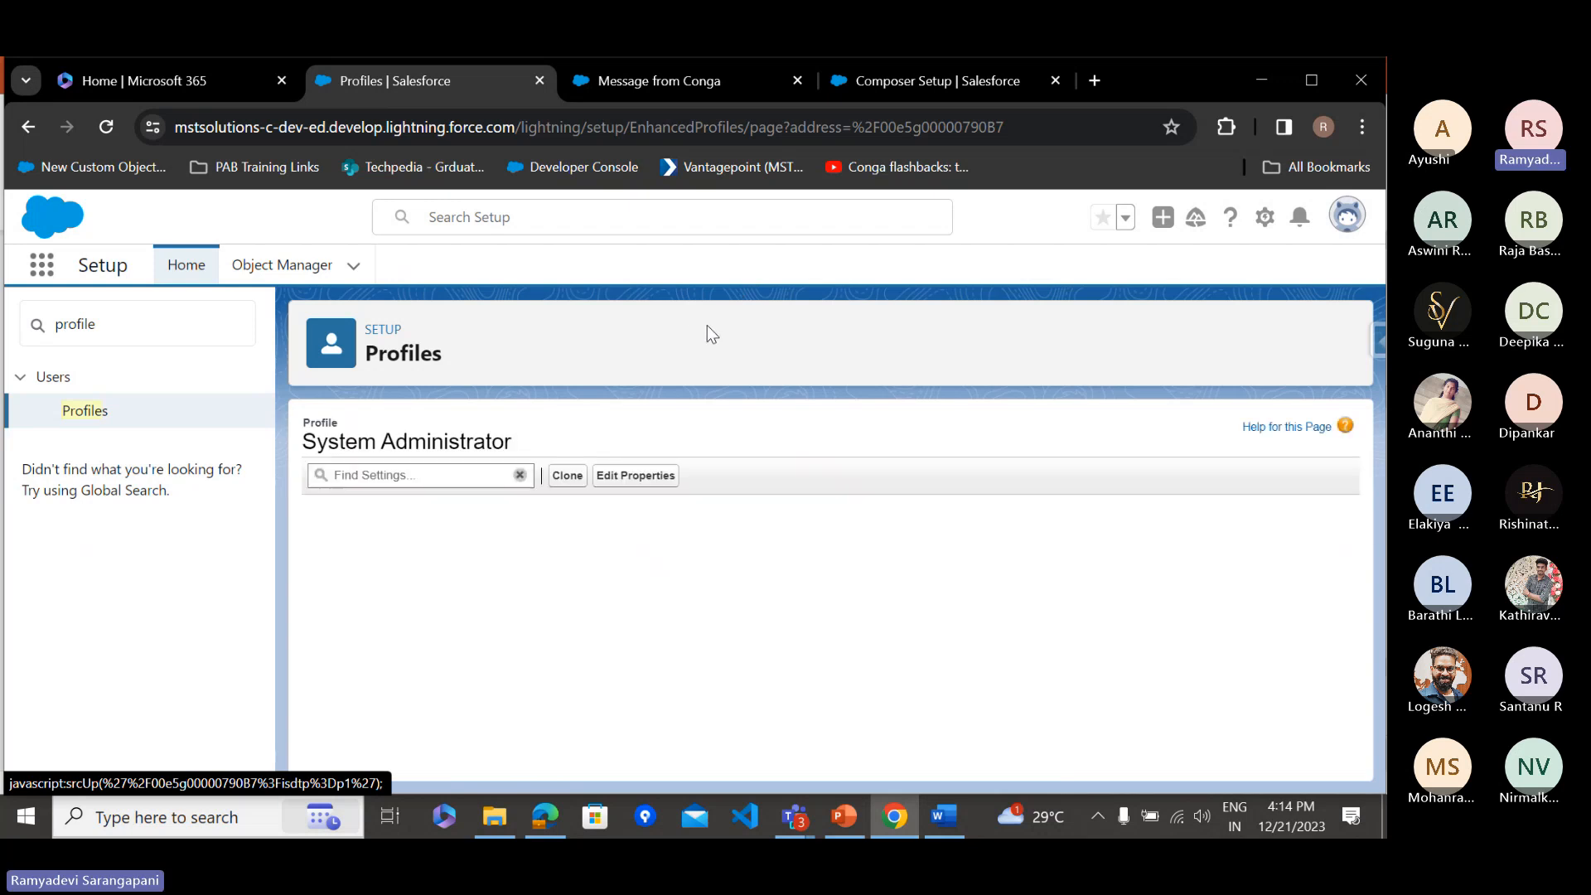
{"action": "scroll", "coordinate": [856, 740], "scroll_direction": "down", "scroll_amount": 1}
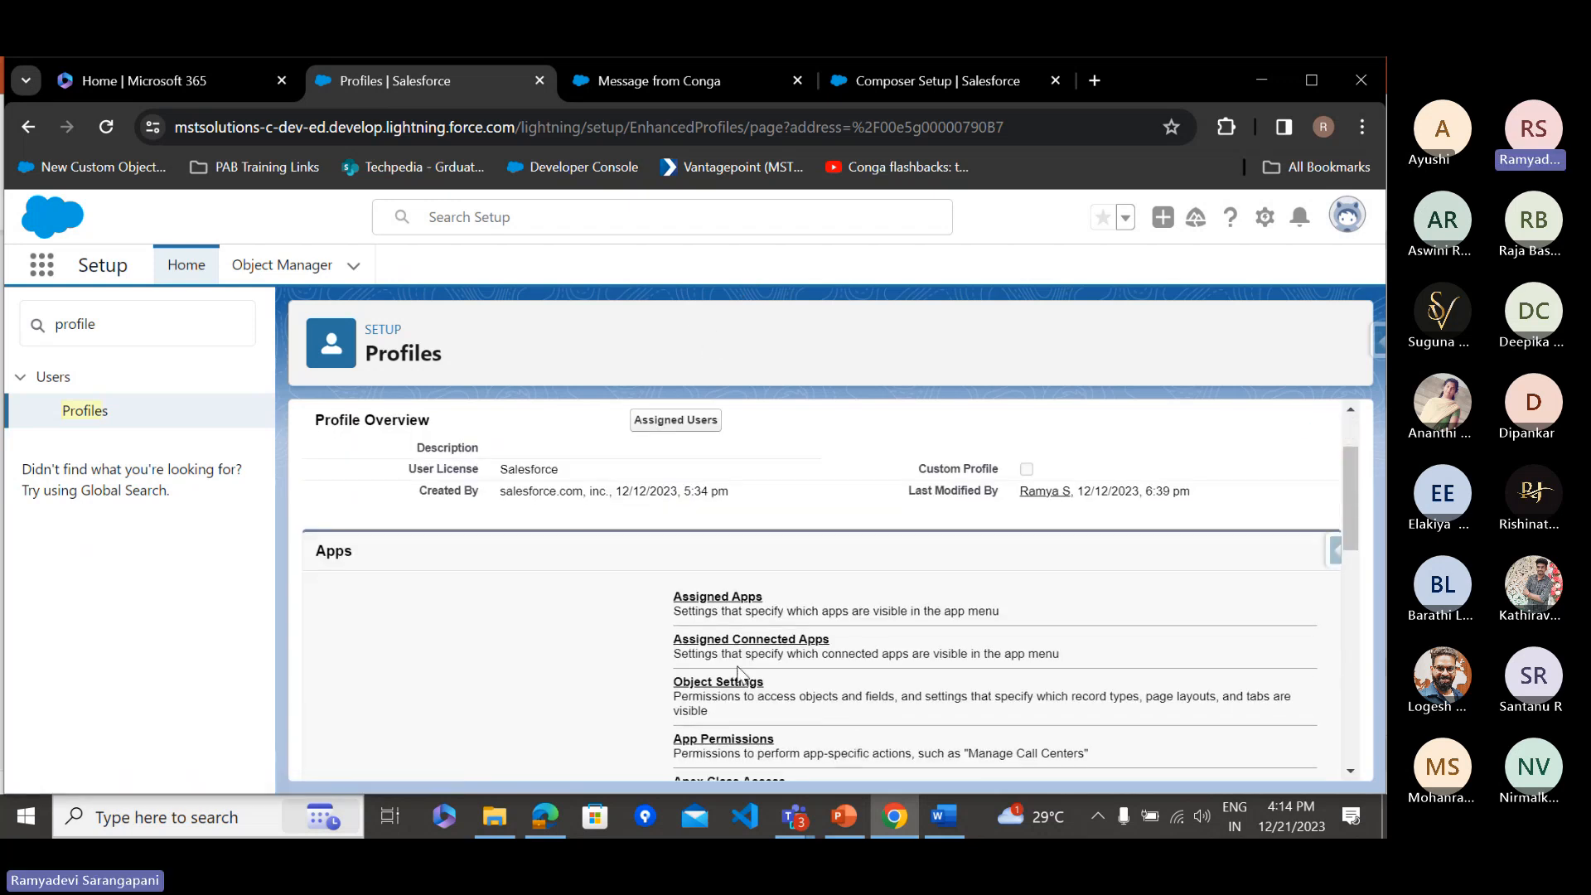
{"action": "left_click", "coordinate": [756, 643]}
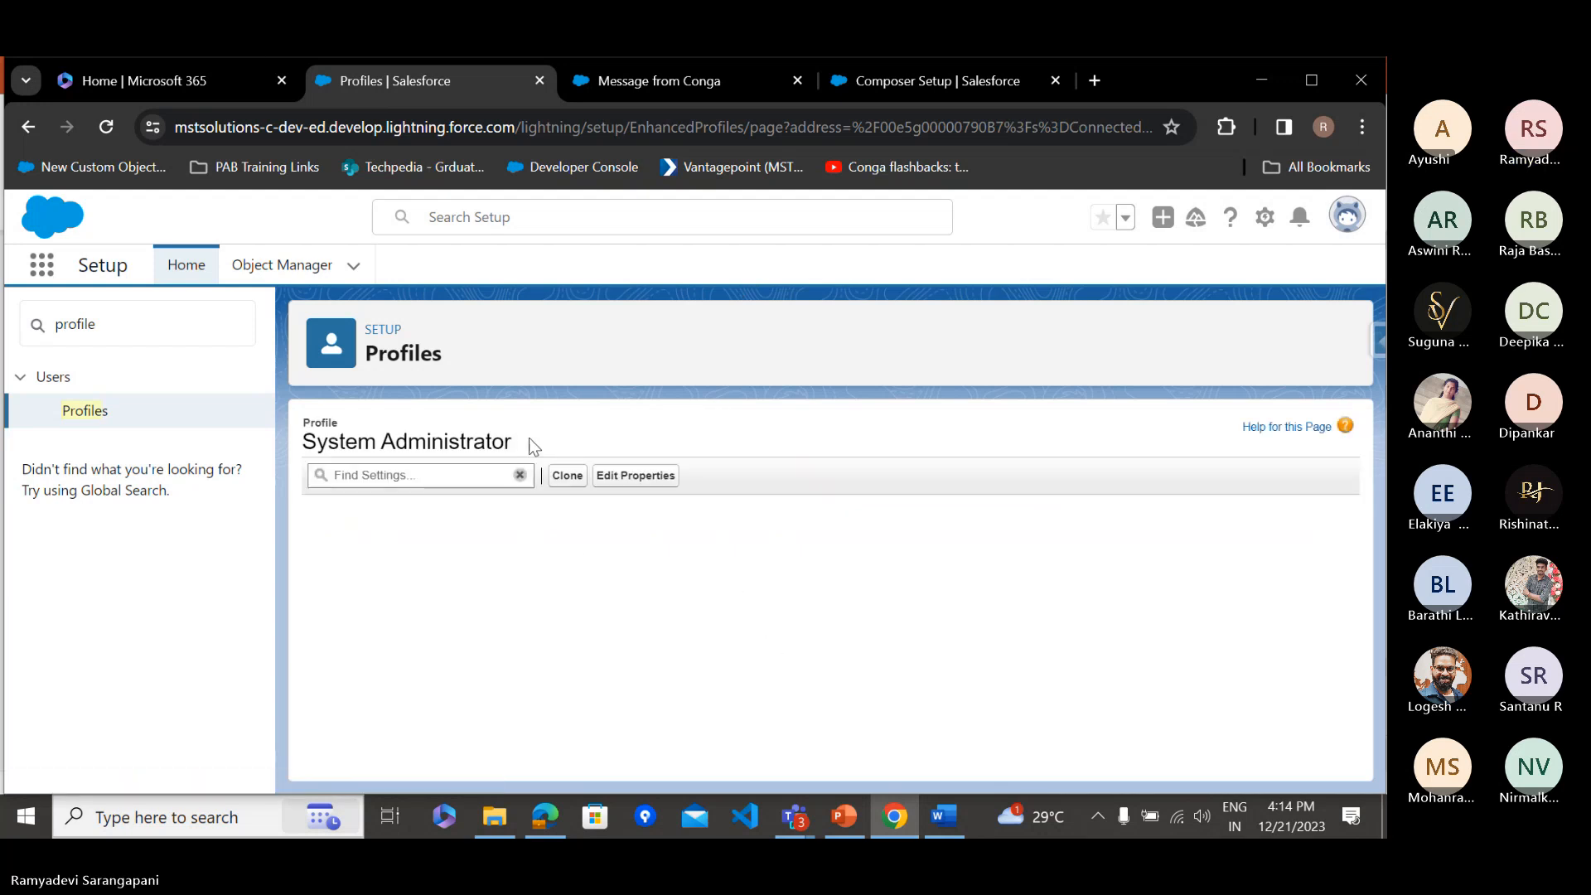
{"action": "left_click", "coordinate": [660, 560]}
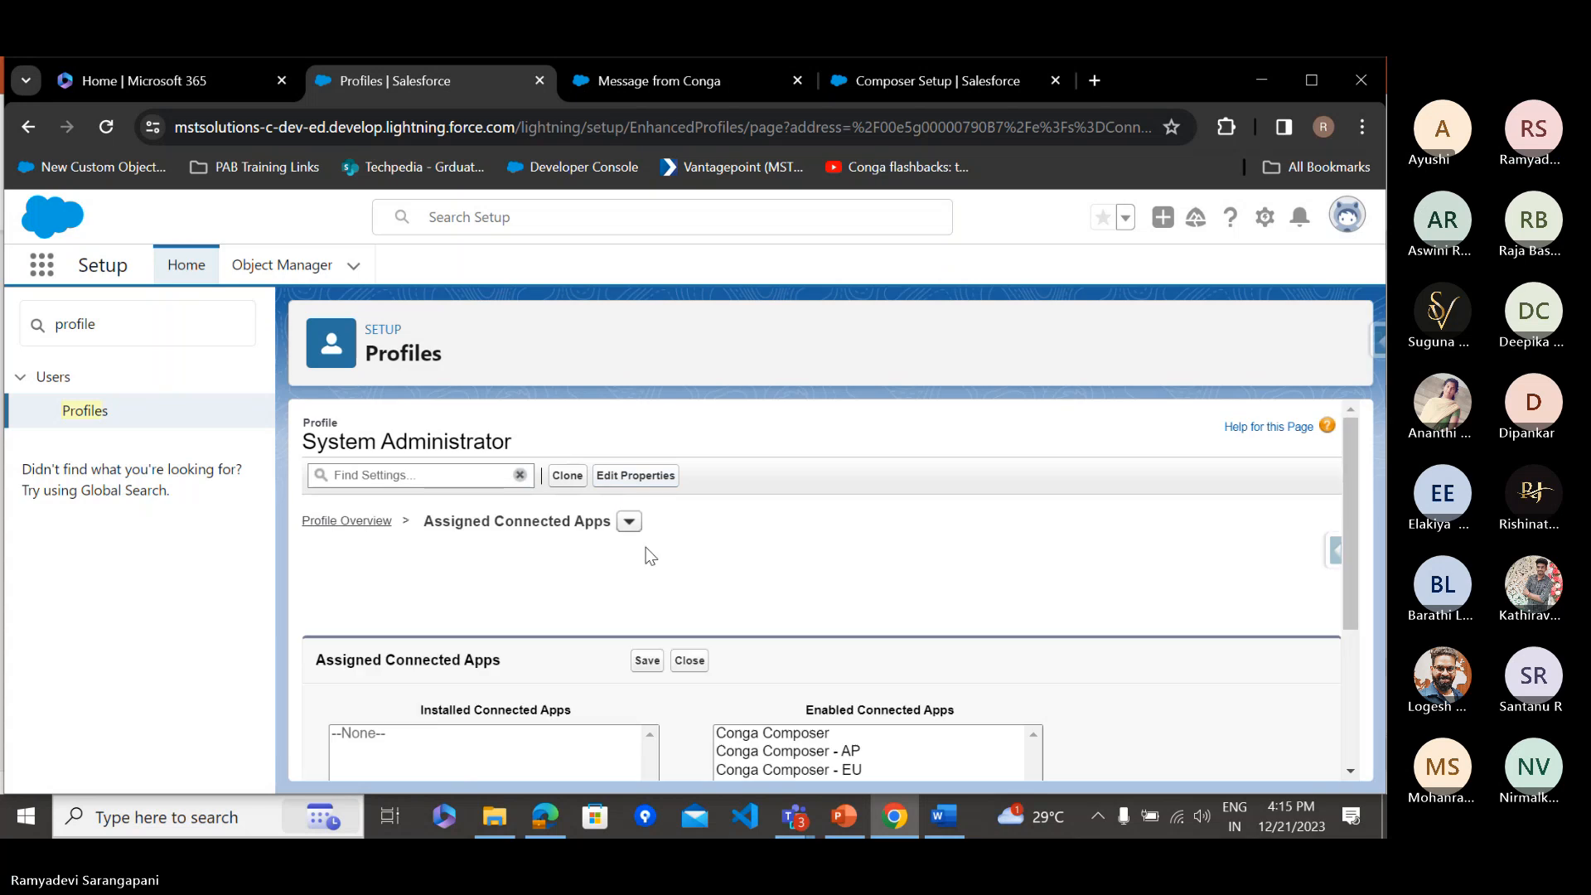
{"action": "scroll", "coordinate": [637, 563], "scroll_direction": "down", "scroll_amount": 2}
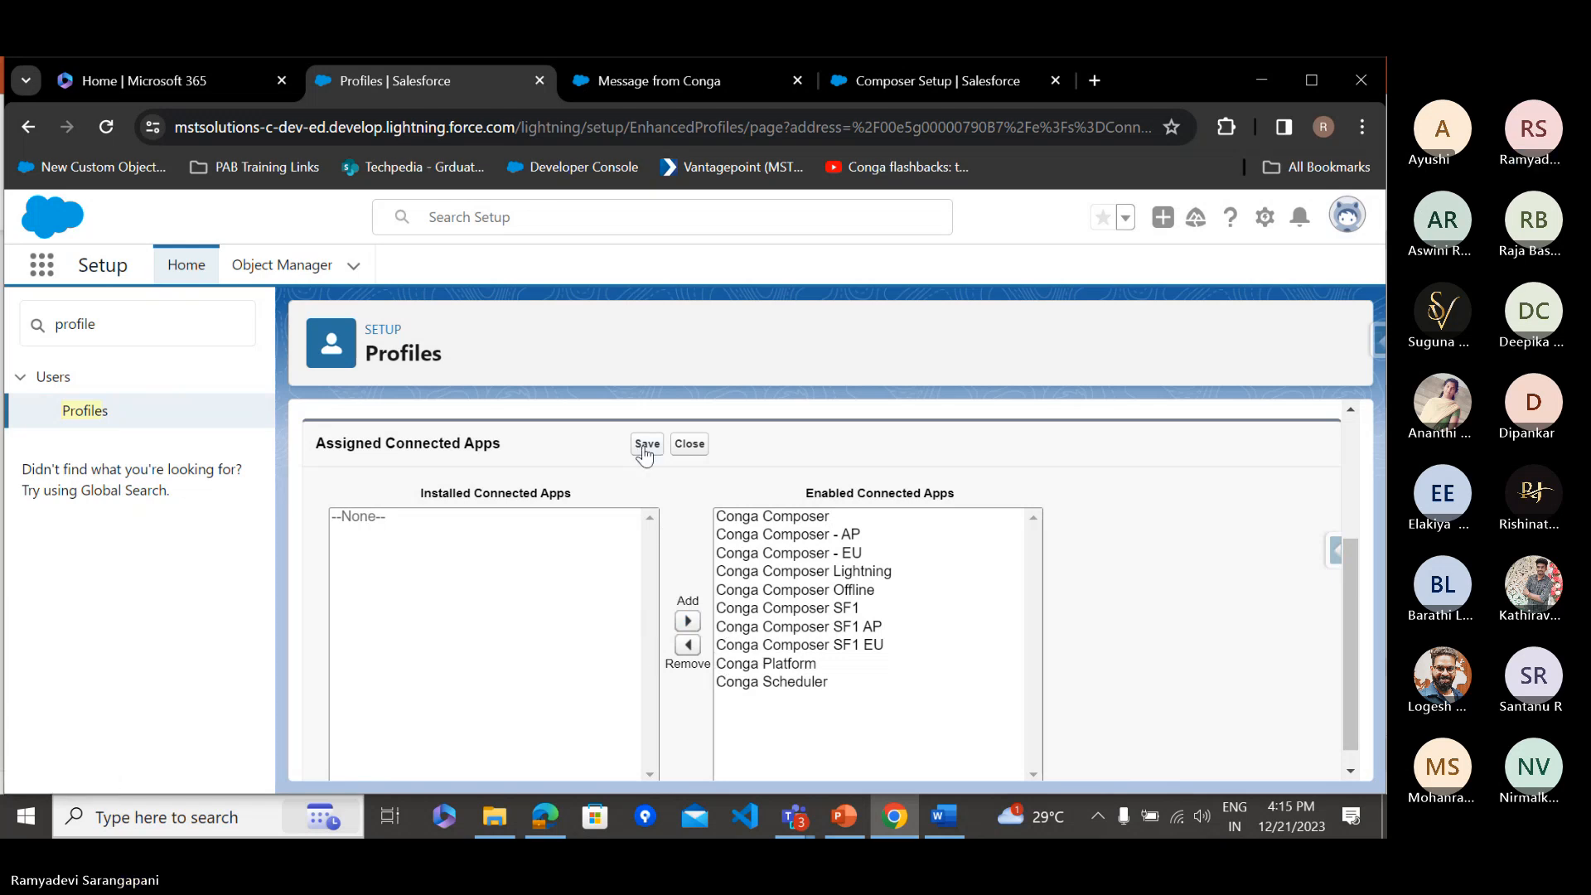
{"action": "left_click", "coordinate": [646, 451]}
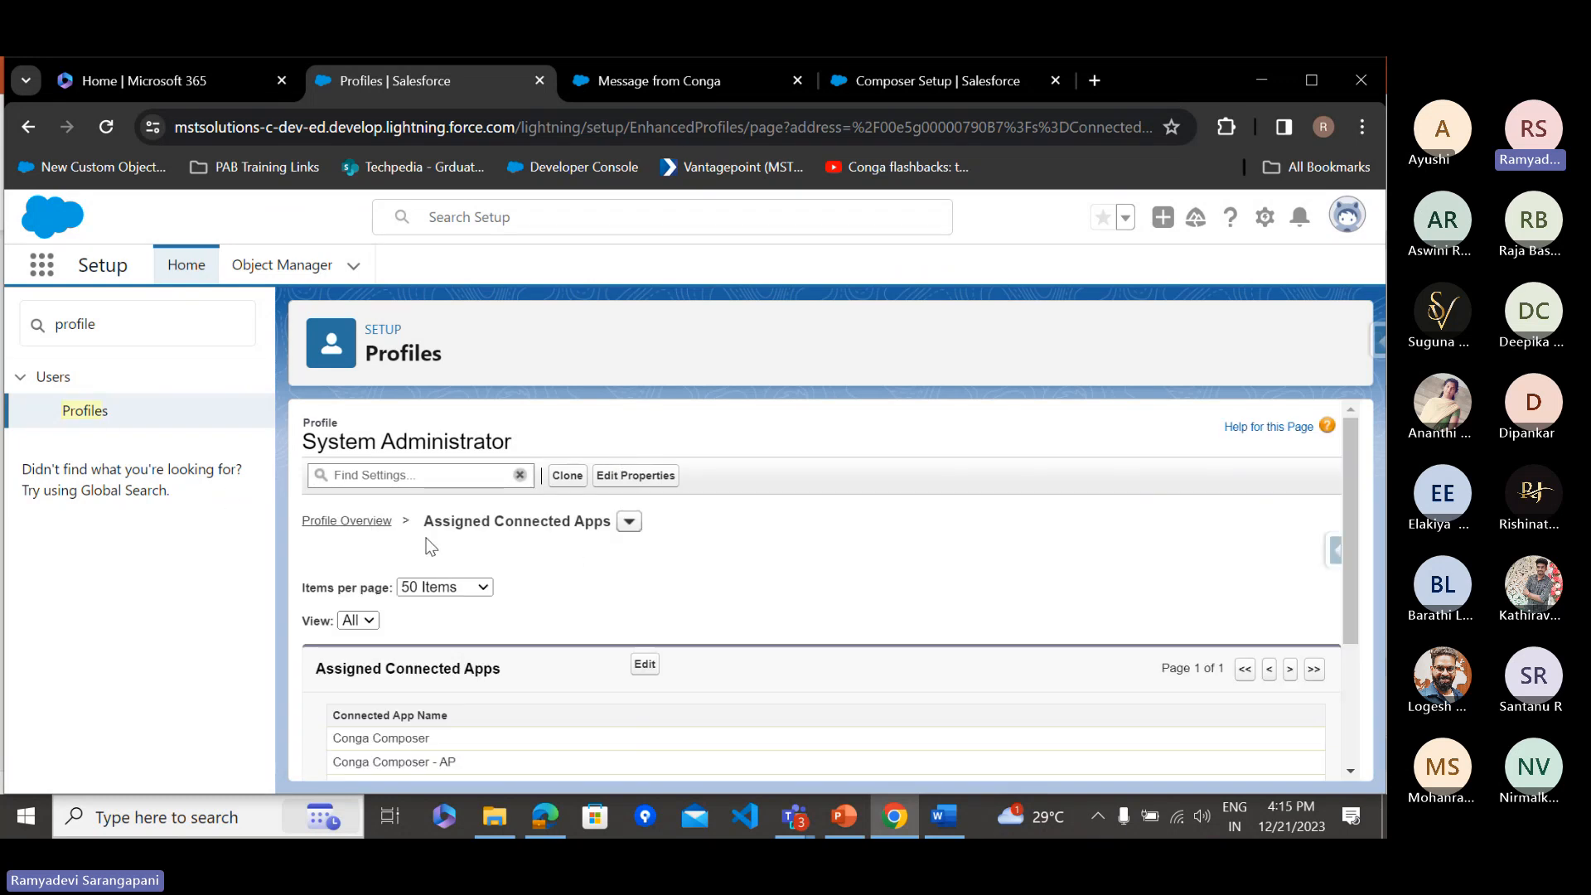
Find "remote" in the Setup navigation, open Remote Site Settings and review the Conga remote sites
{"action": "left_click", "coordinate": [237, 324]}
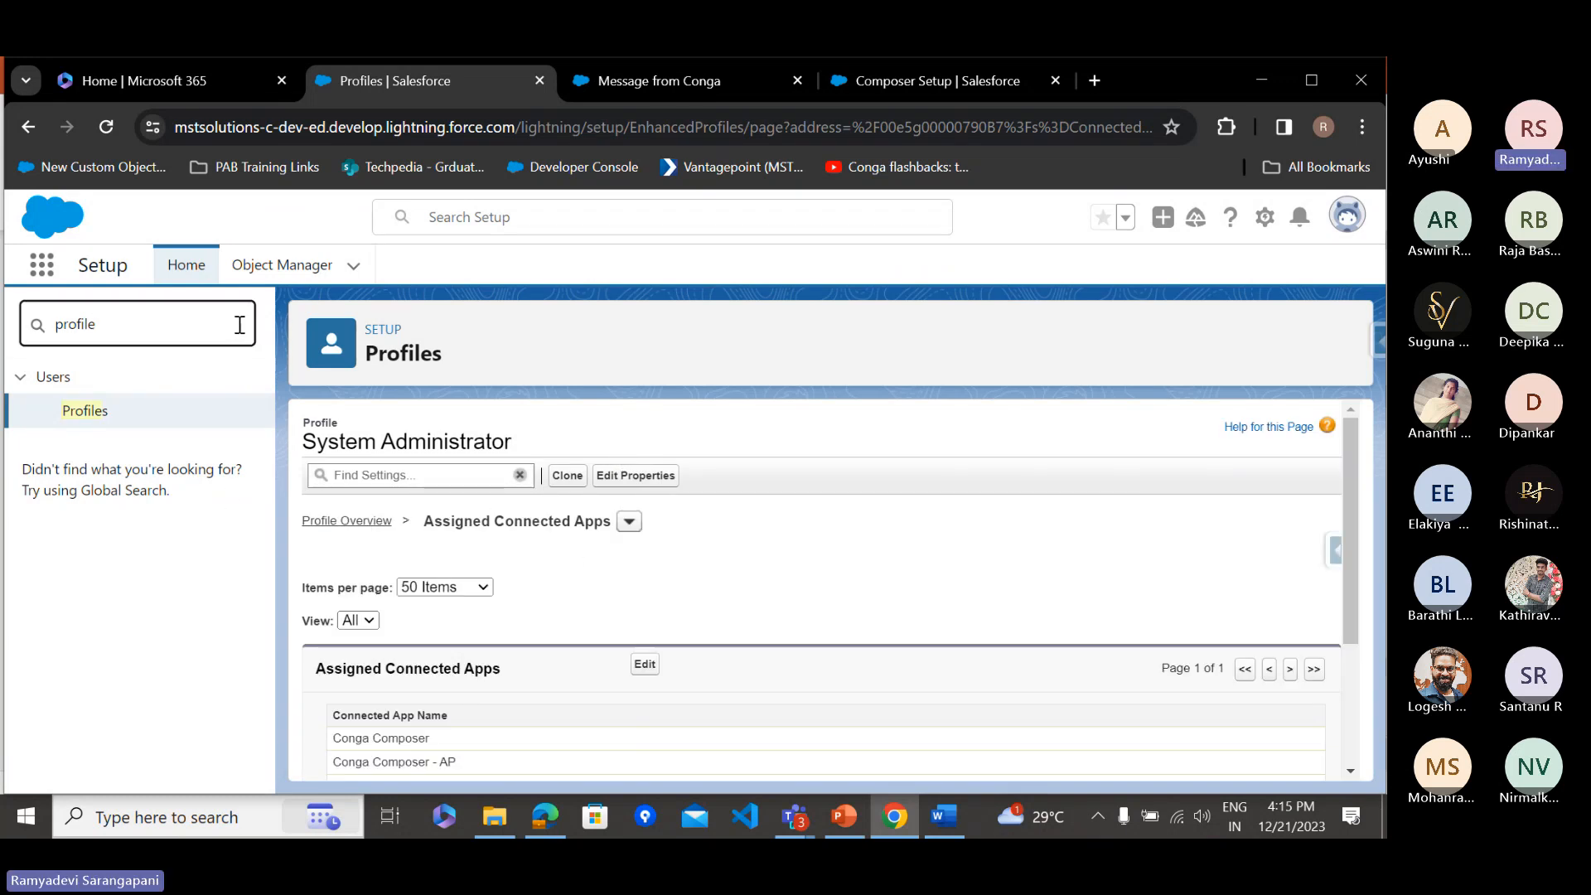
{"action": "key", "text": "BackSpace"}
{"action": "key", "text": "BackSpace"}
{"action": "key", "text": "BackSpace"}
{"action": "key", "text": "BackSpace"}
{"action": "key", "text": "BackSpace"}
{"action": "key", "text": "BackSpace"}
{"action": "key", "text": "BackSpace"}
{"action": "type", "text": "c"}
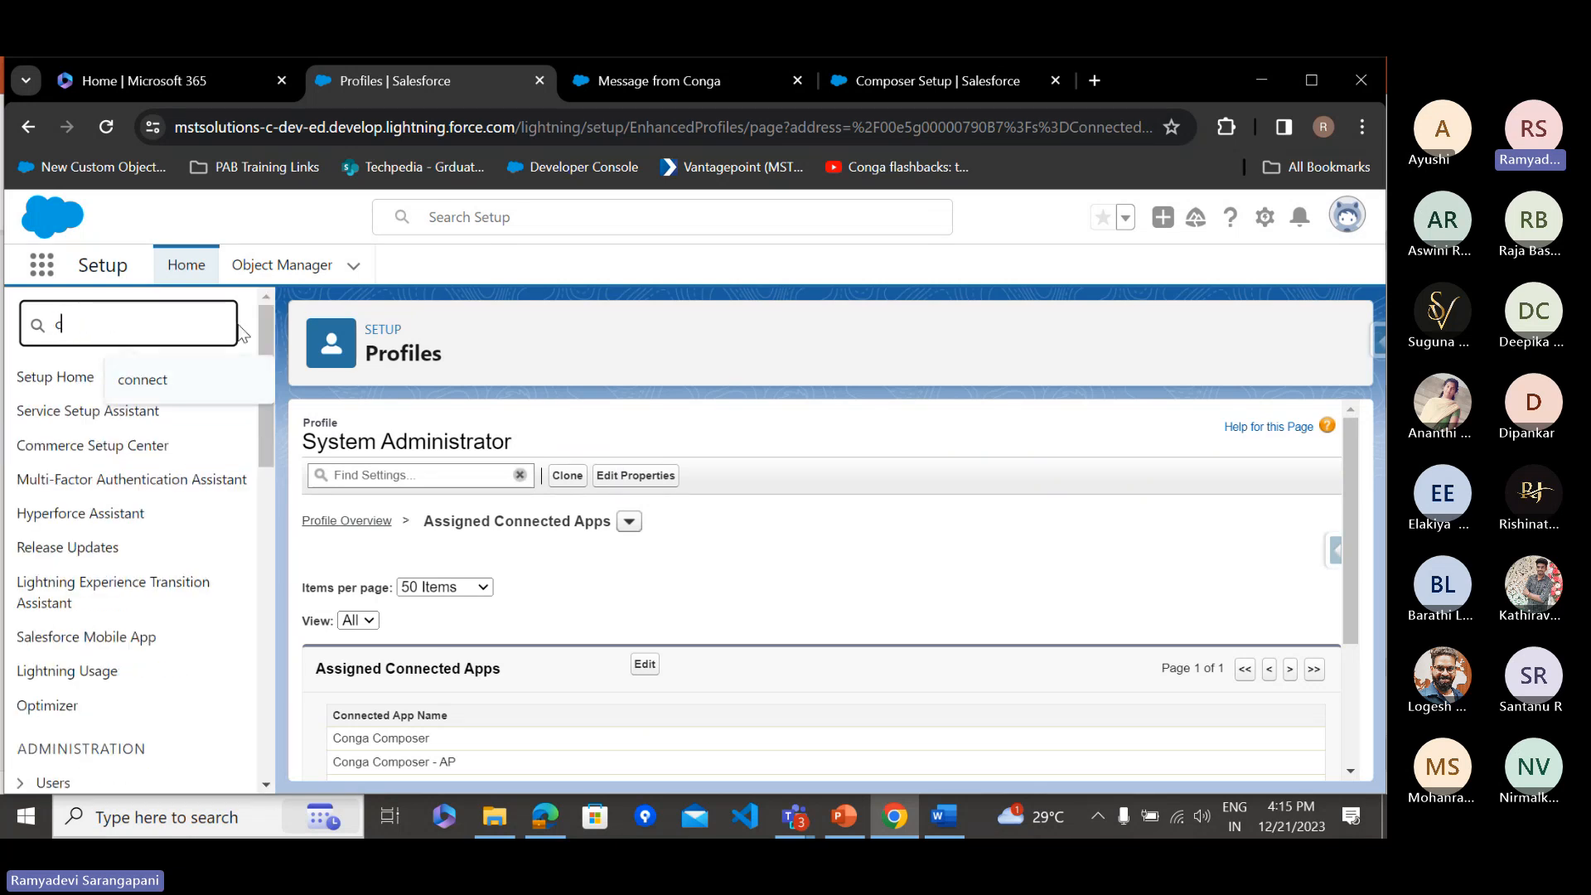
{"action": "key", "text": "BackSpace"}
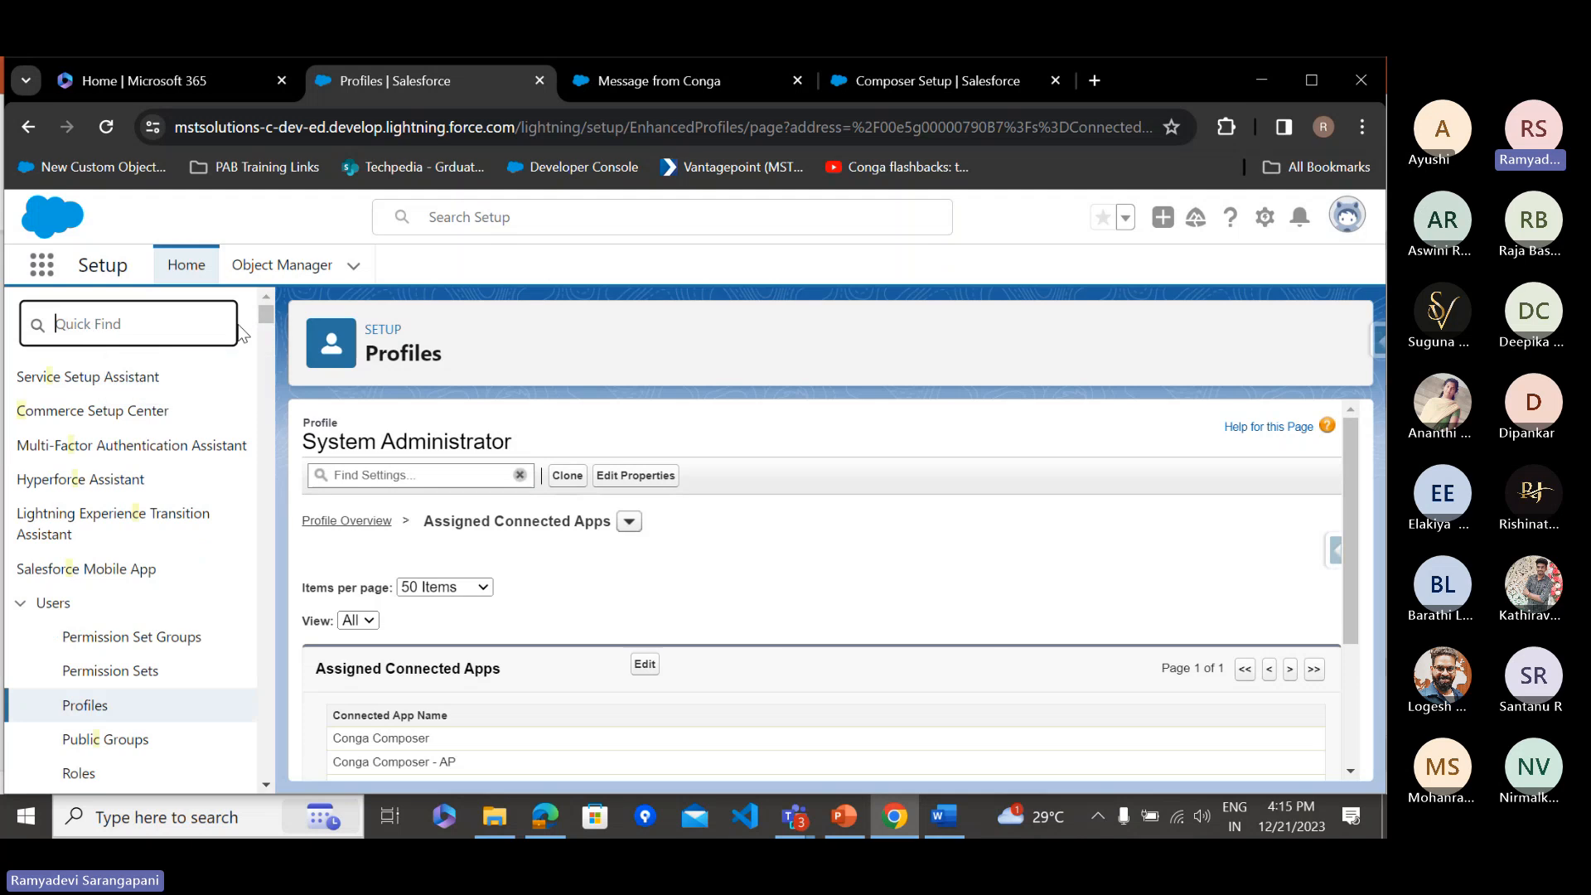
{"action": "type", "text": "ren"}
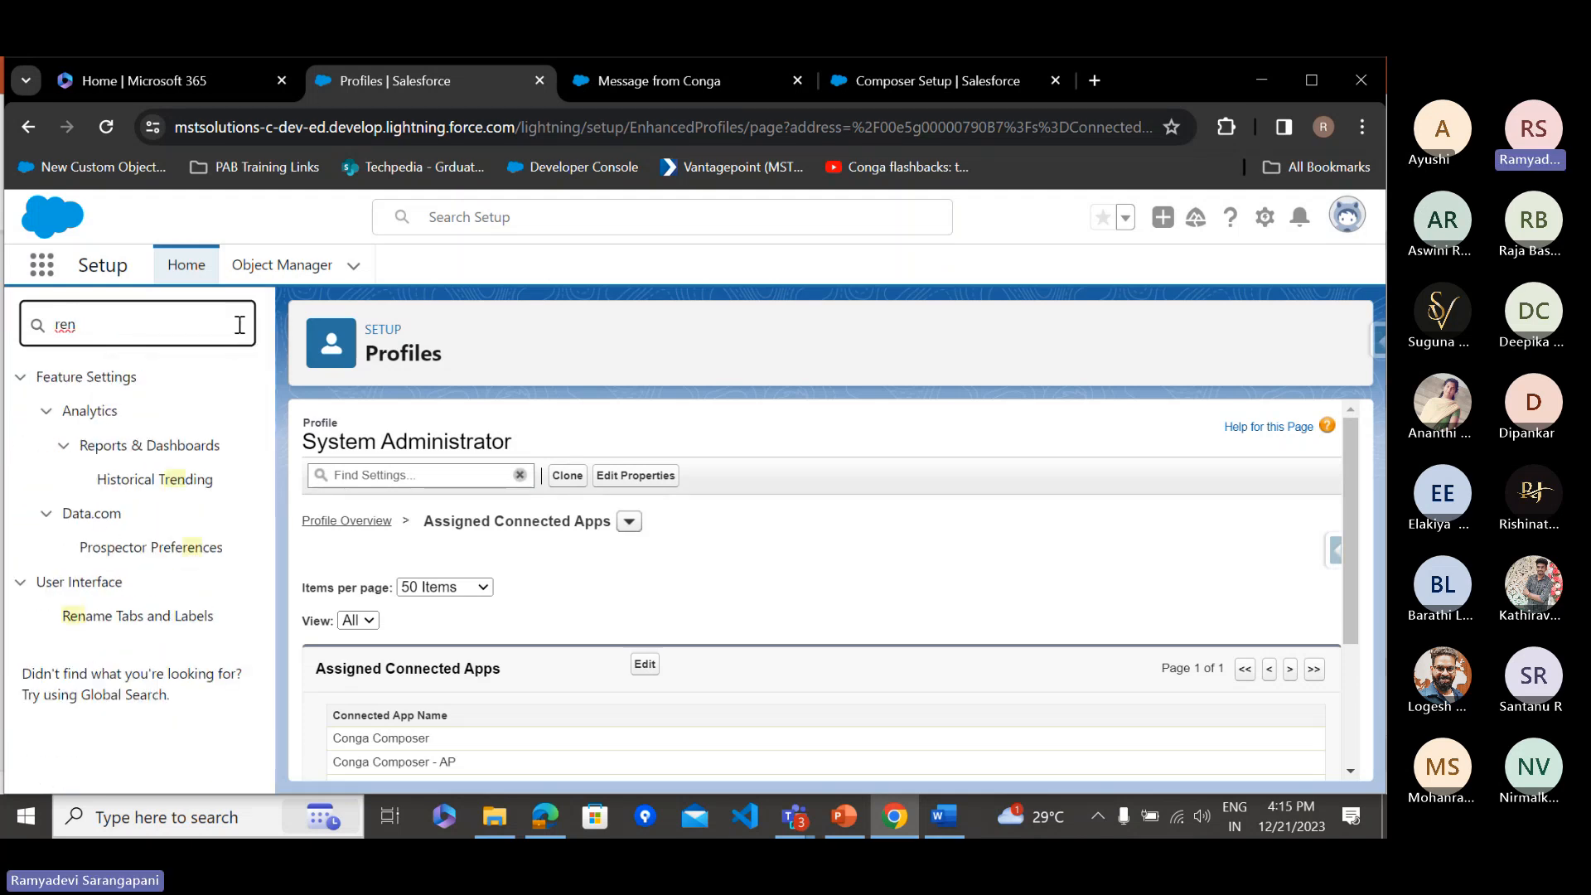
{"action": "key", "text": "BackSpace"}
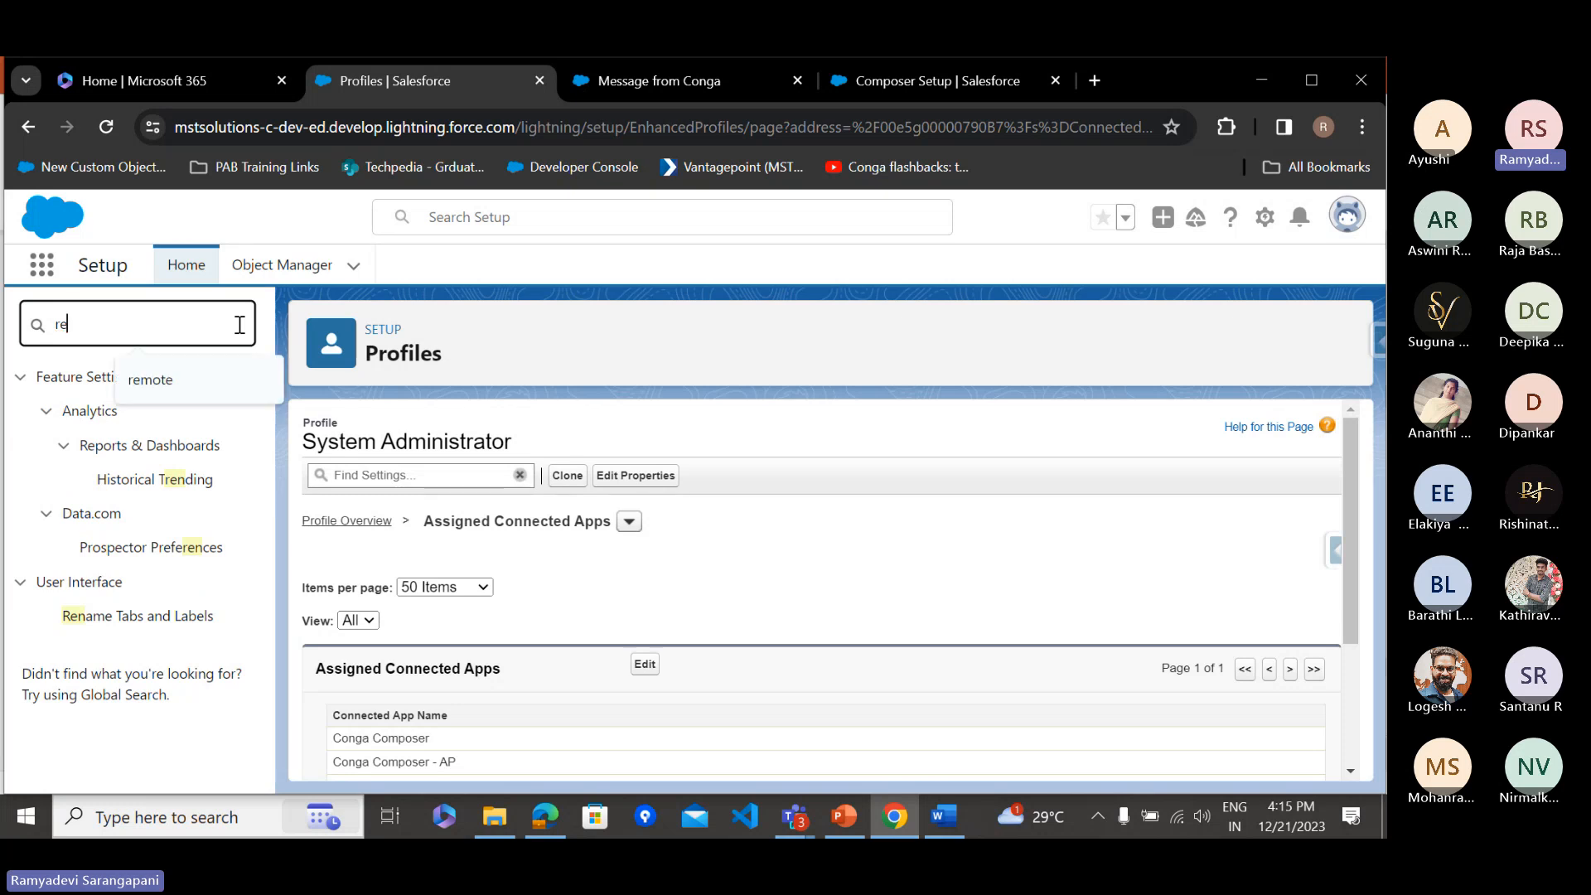
{"action": "type", "text": "mote"}
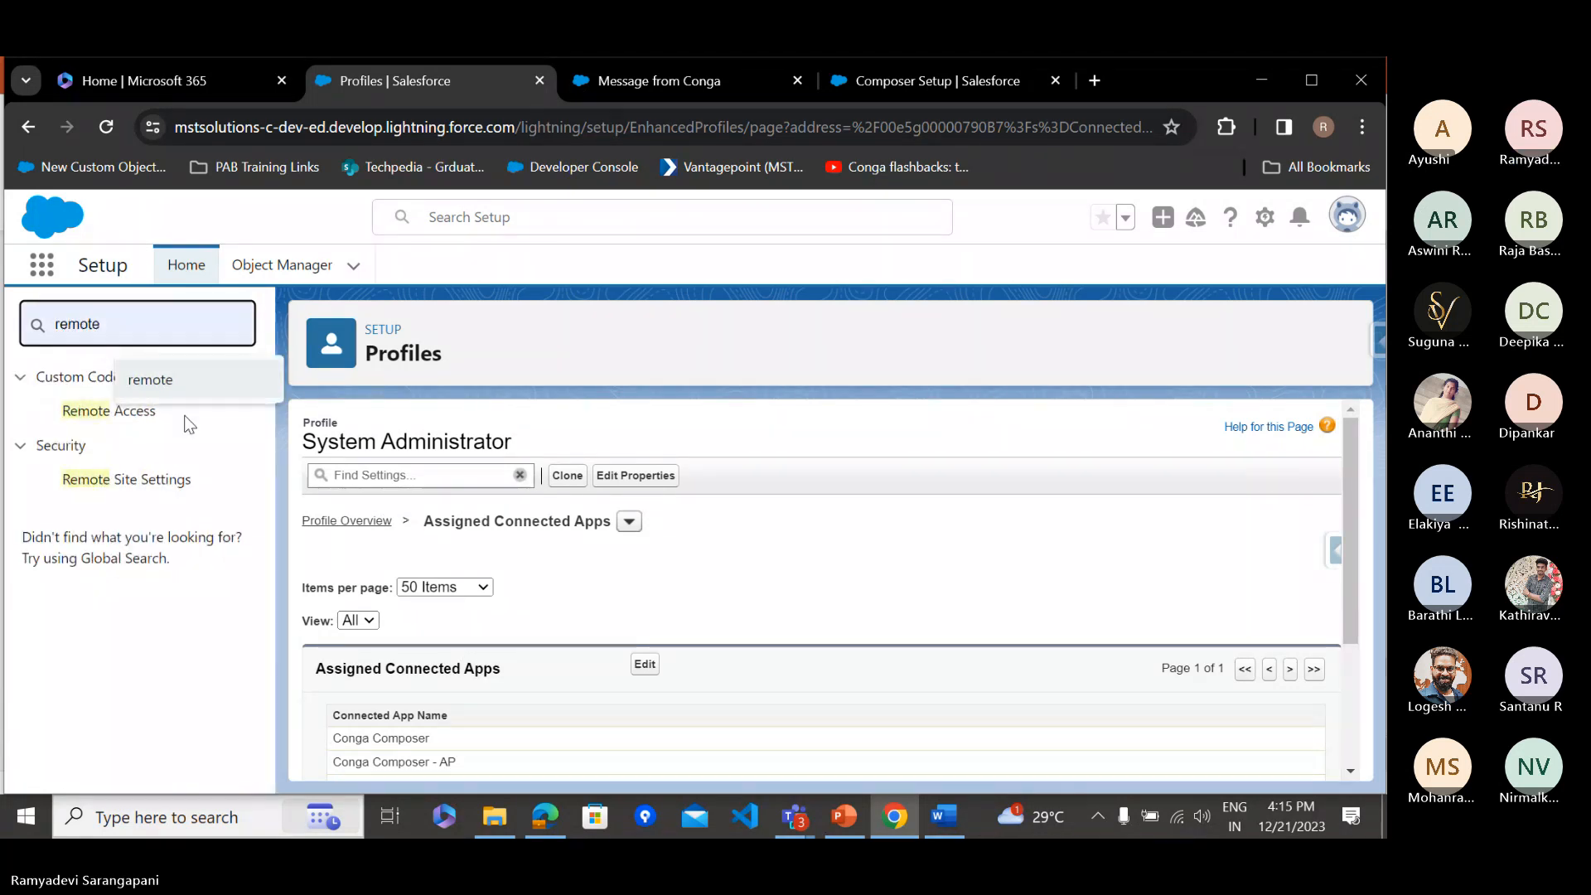
{"action": "left_click", "coordinate": [146, 485]}
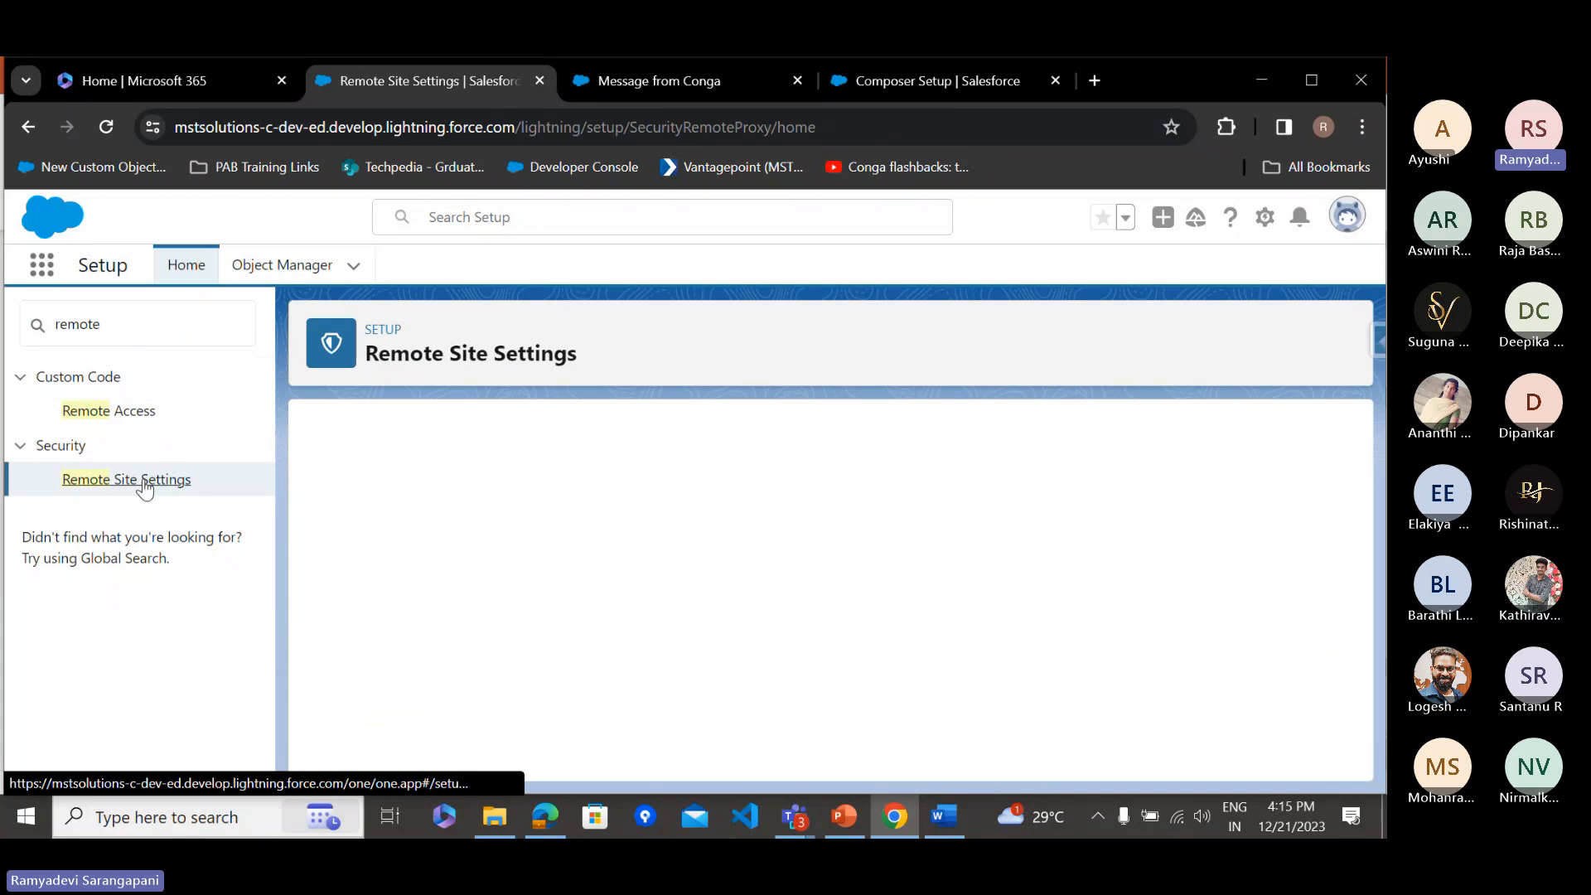
{"action": "scroll", "coordinate": [411, 654], "scroll_direction": "down", "scroll_amount": 5}
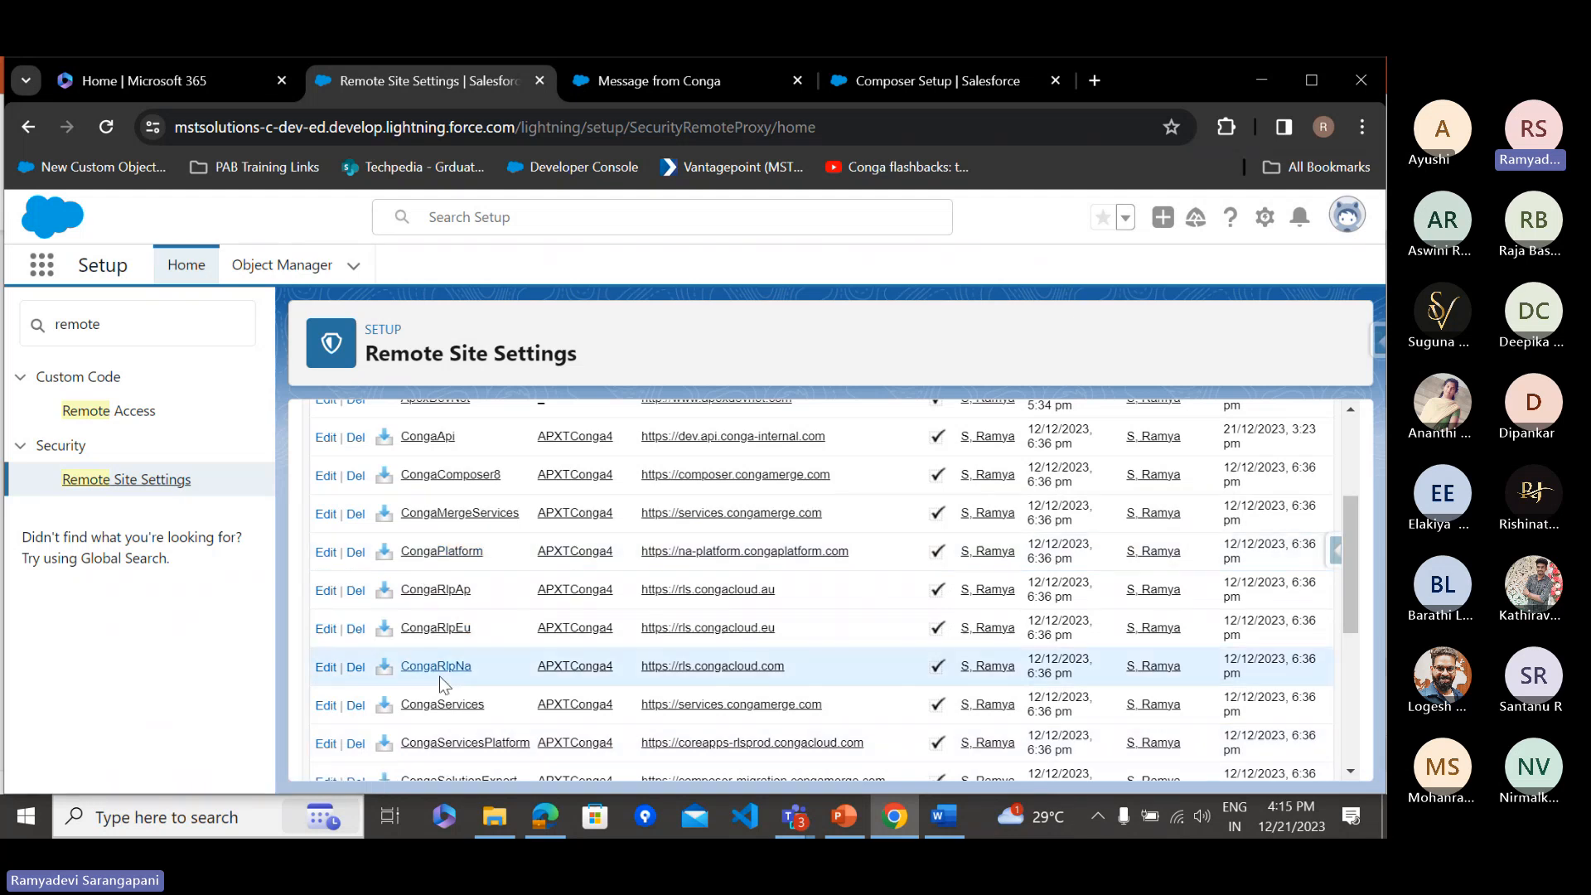
{"action": "scroll", "coordinate": [428, 688], "scroll_direction": "up", "scroll_amount": 3}
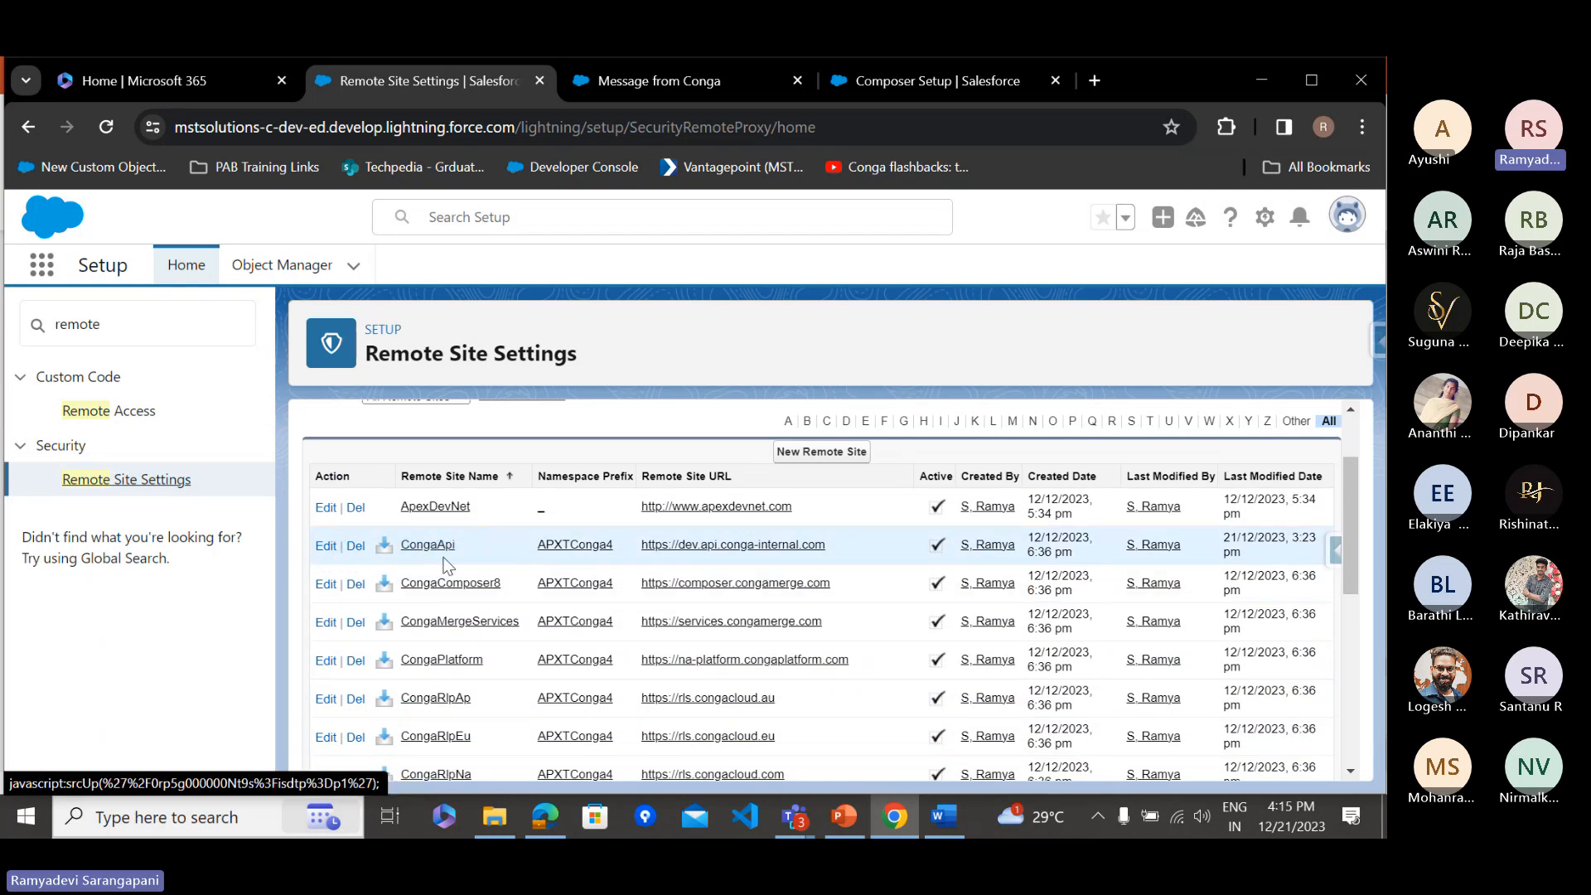
Edit the CongaApi remote site, save it with Active enabled, and look through the remaining Conga remote sites
{"action": "left_click", "coordinate": [322, 549]}
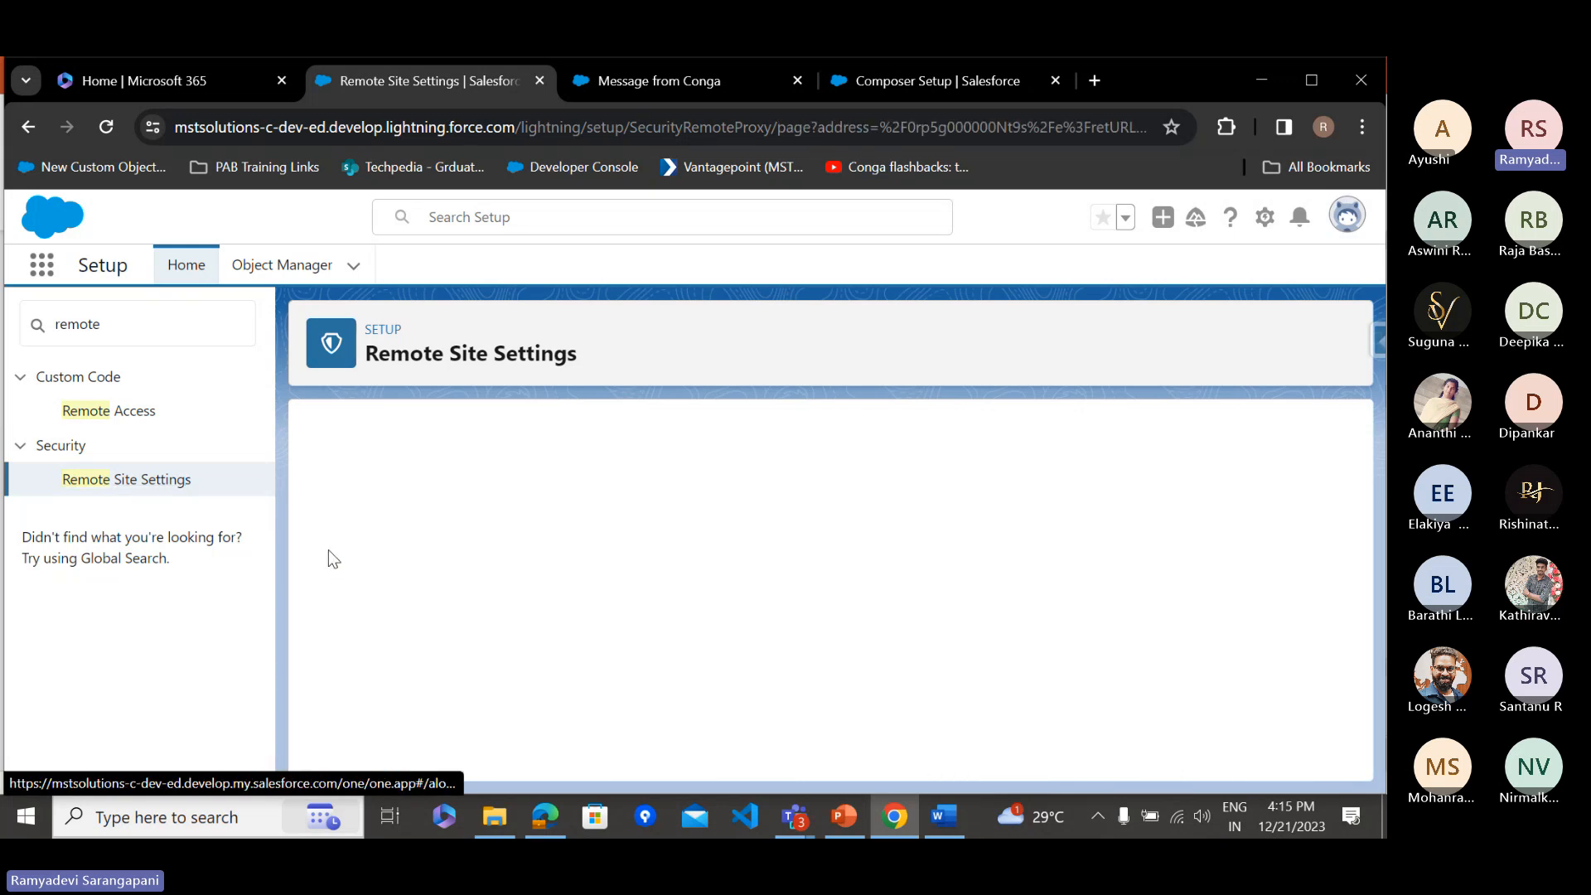
{"action": "scroll", "coordinate": [713, 596], "scroll_direction": "down", "scroll_amount": 1}
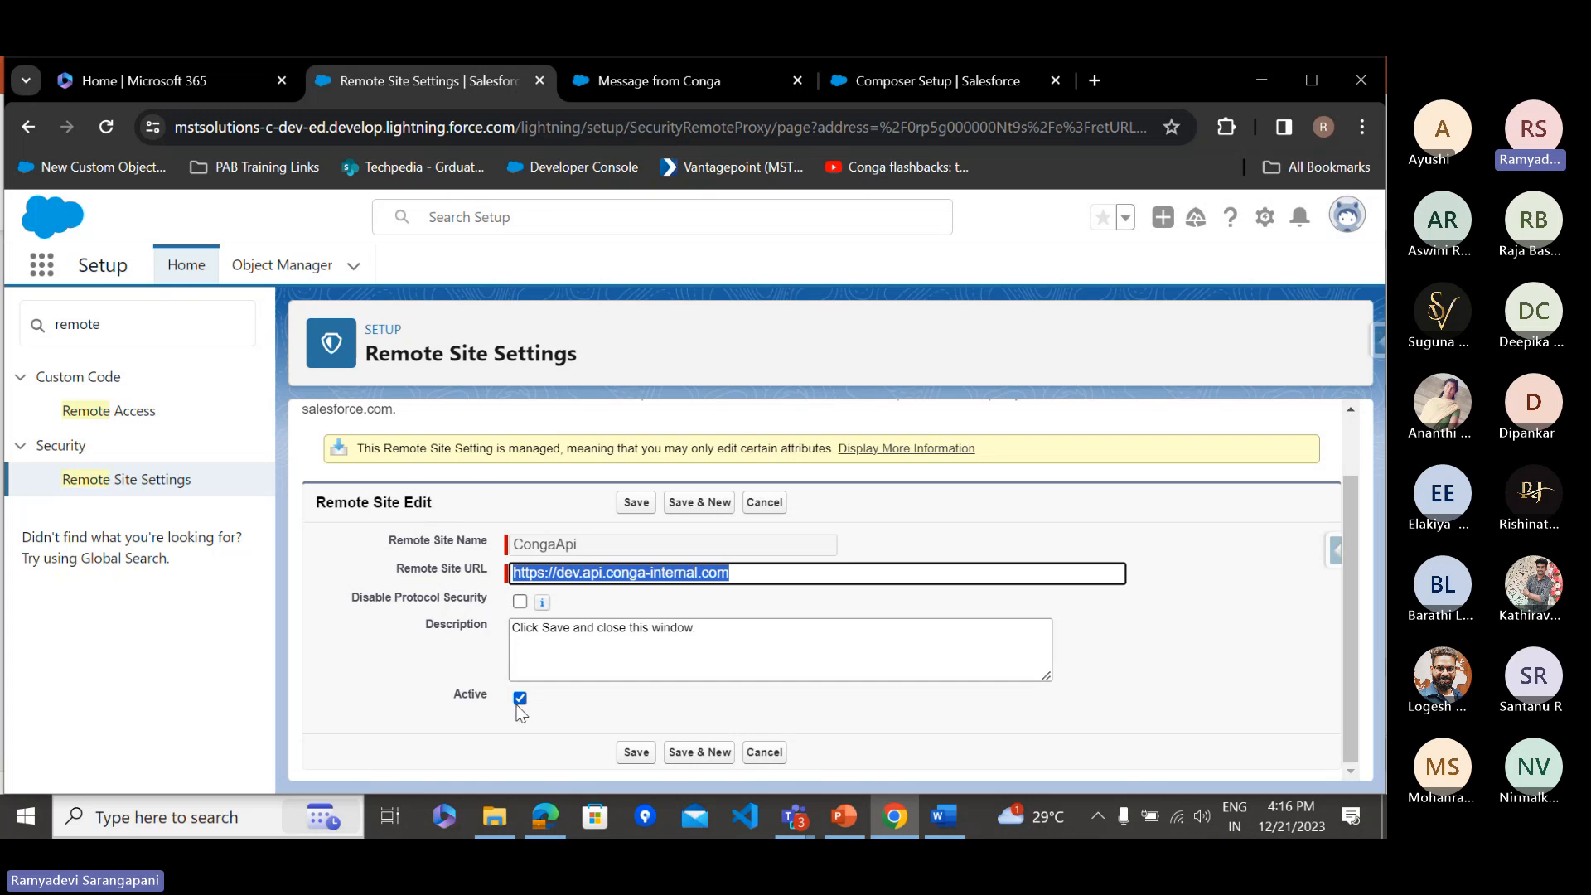
{"action": "left_click", "coordinate": [521, 700]}
{"action": "left_click", "coordinate": [521, 699]}
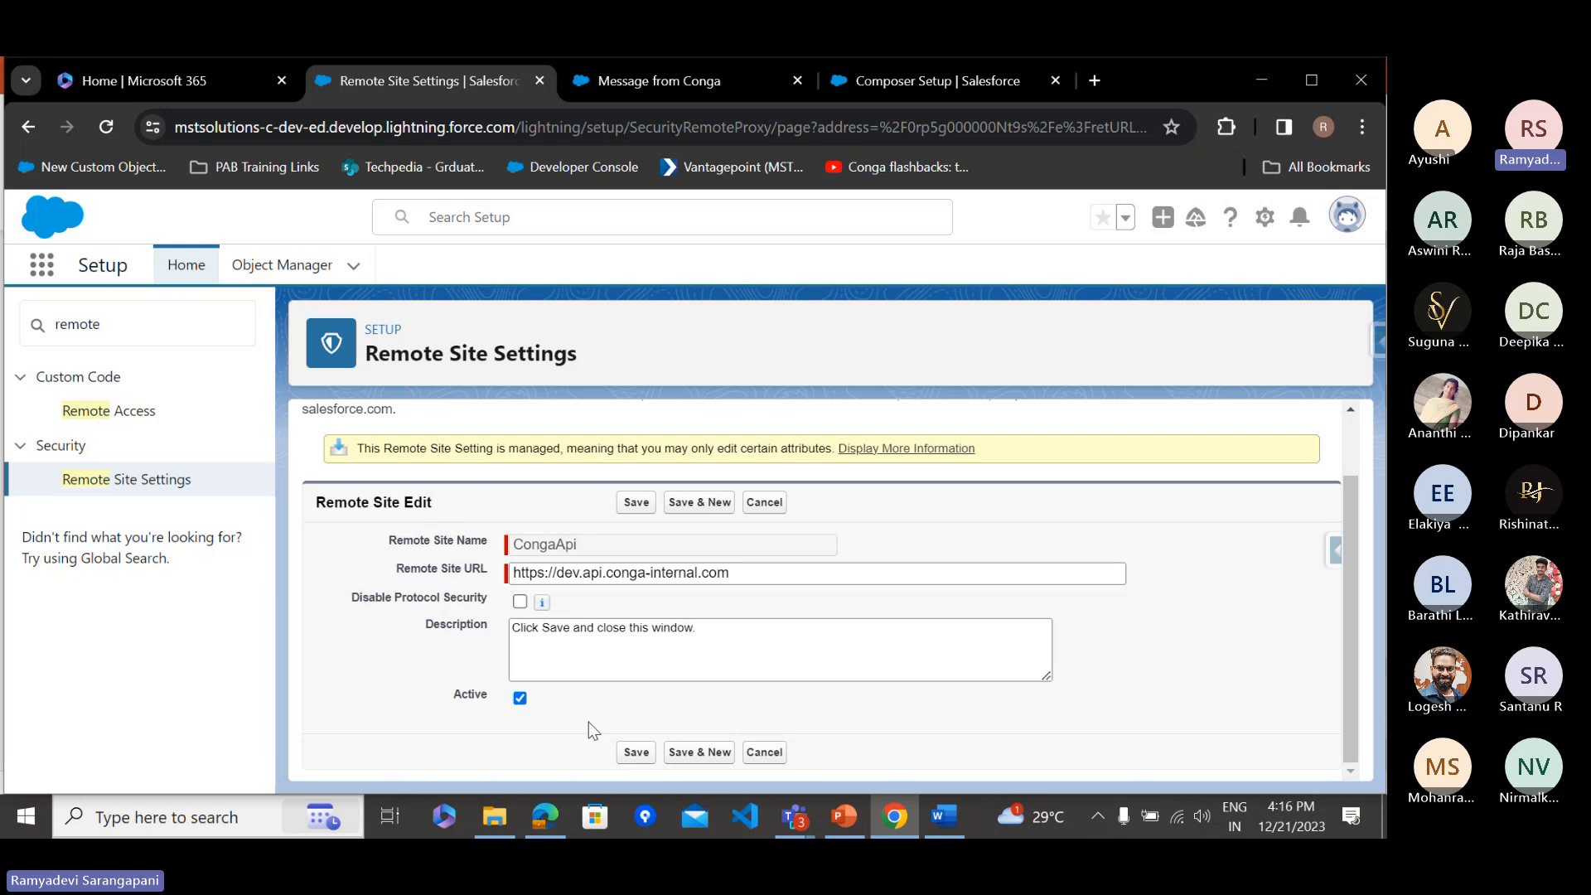
{"action": "left_click", "coordinate": [640, 753]}
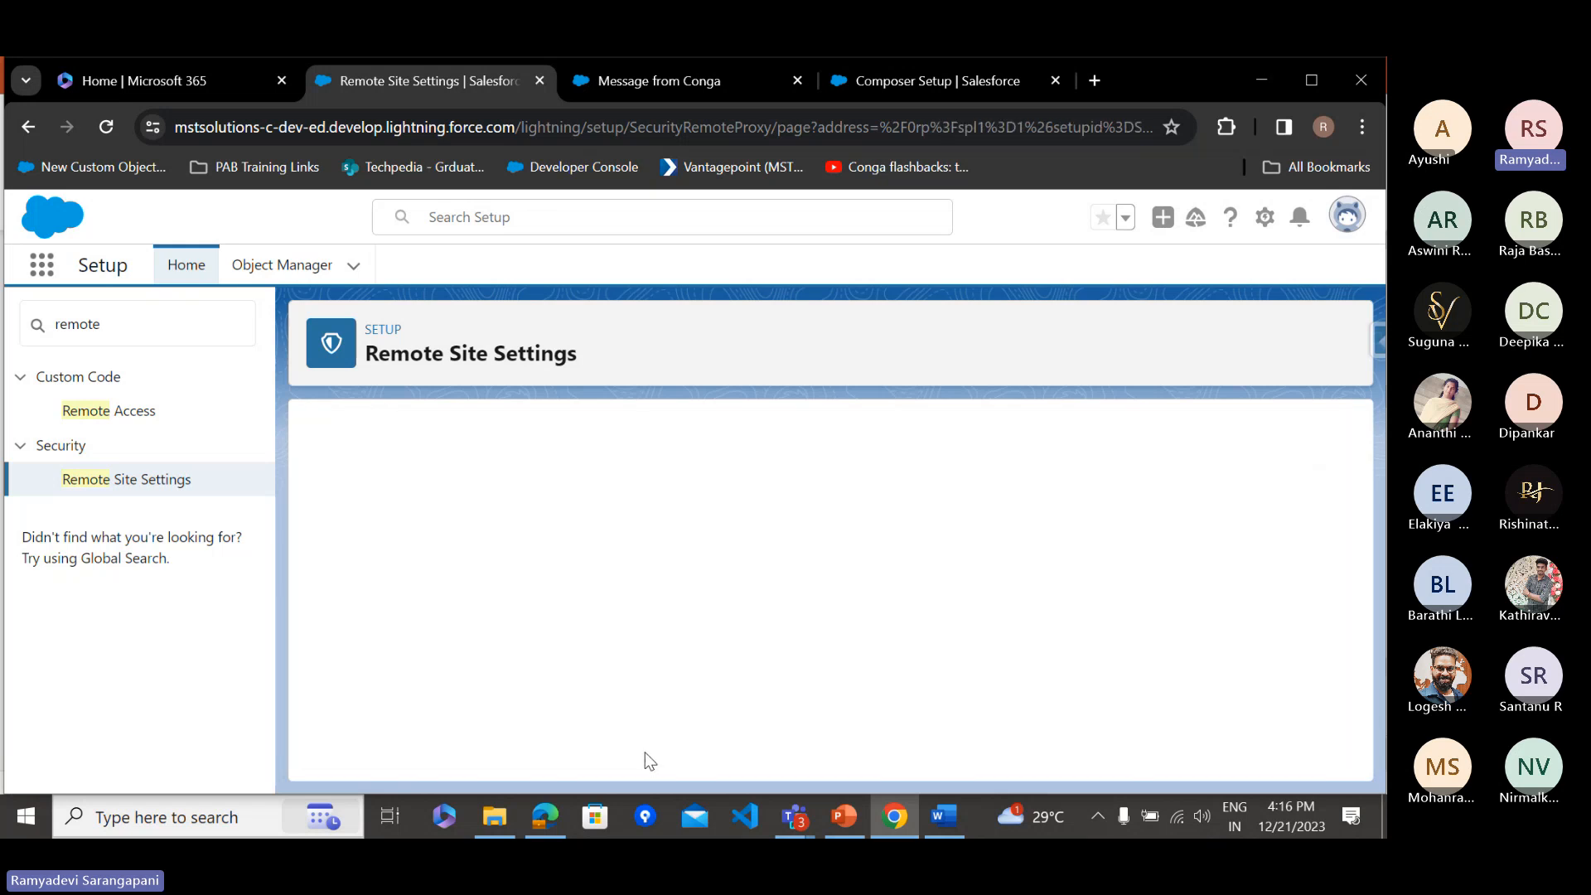
{"action": "scroll", "coordinate": [435, 683], "scroll_direction": "down", "scroll_amount": 2}
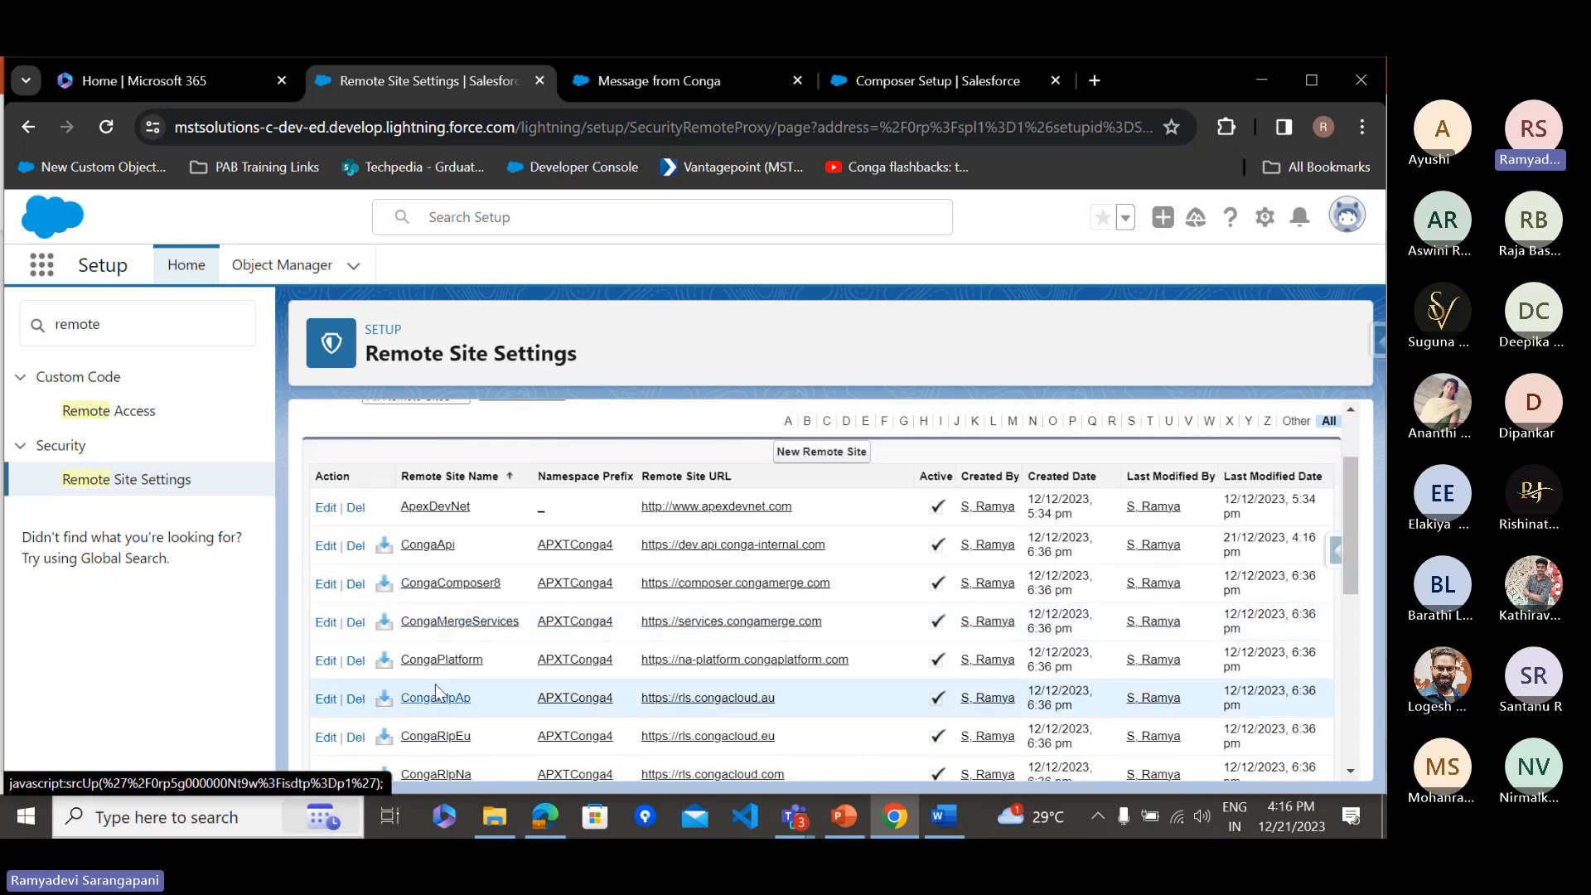
{"action": "scroll", "coordinate": [443, 704], "scroll_direction": "down", "scroll_amount": 2}
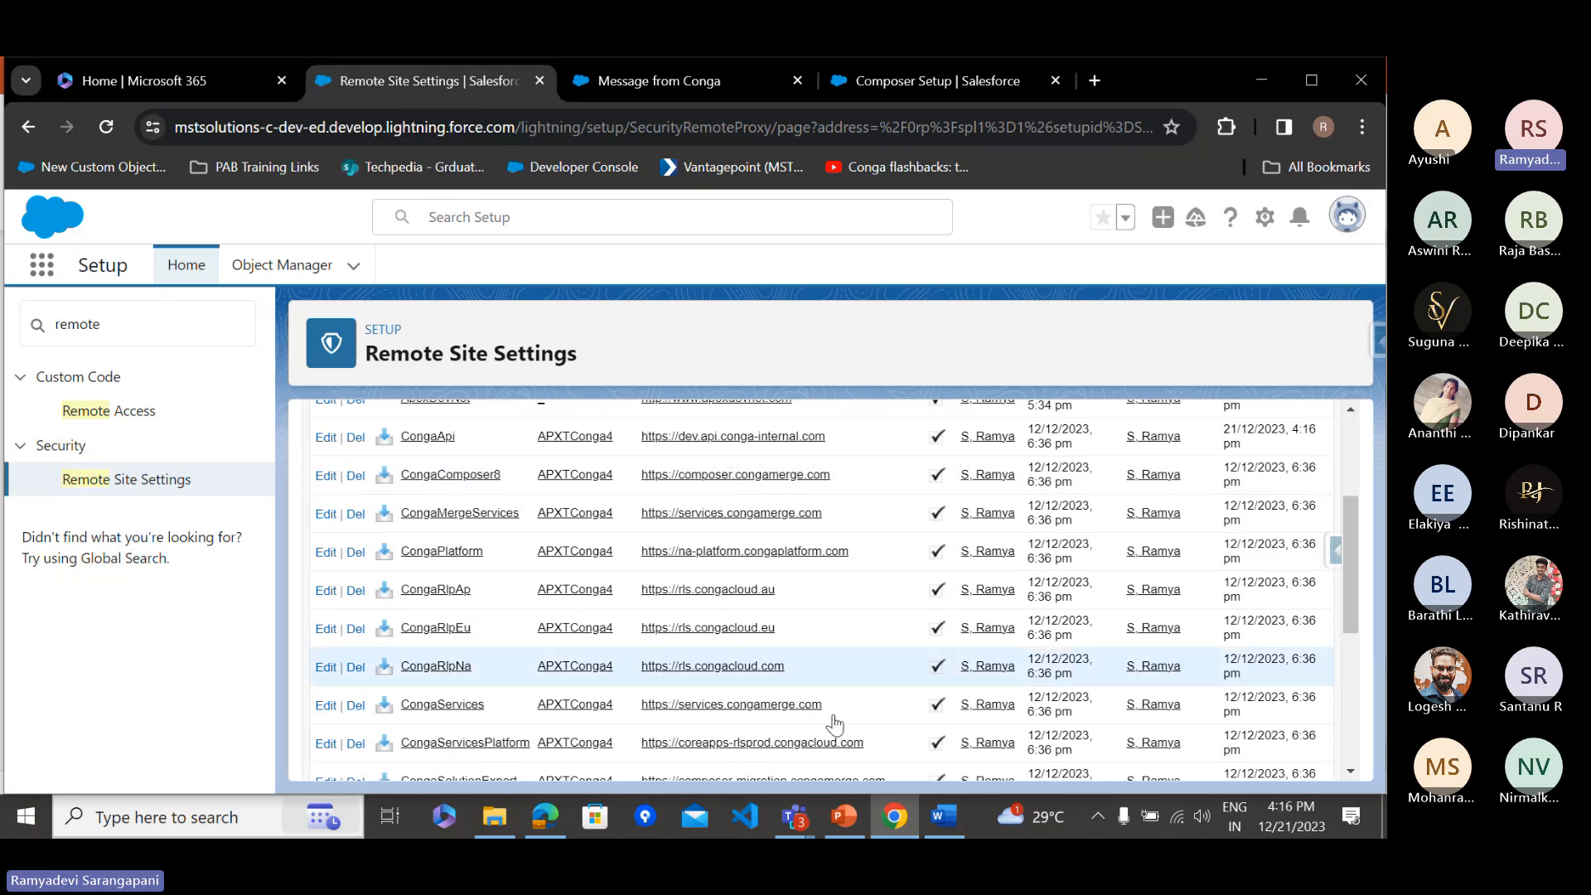
Switch to the PowerPoint presentation, check the Teams meeting window and return to the configuration slide
{"action": "left_click", "coordinate": [833, 814]}
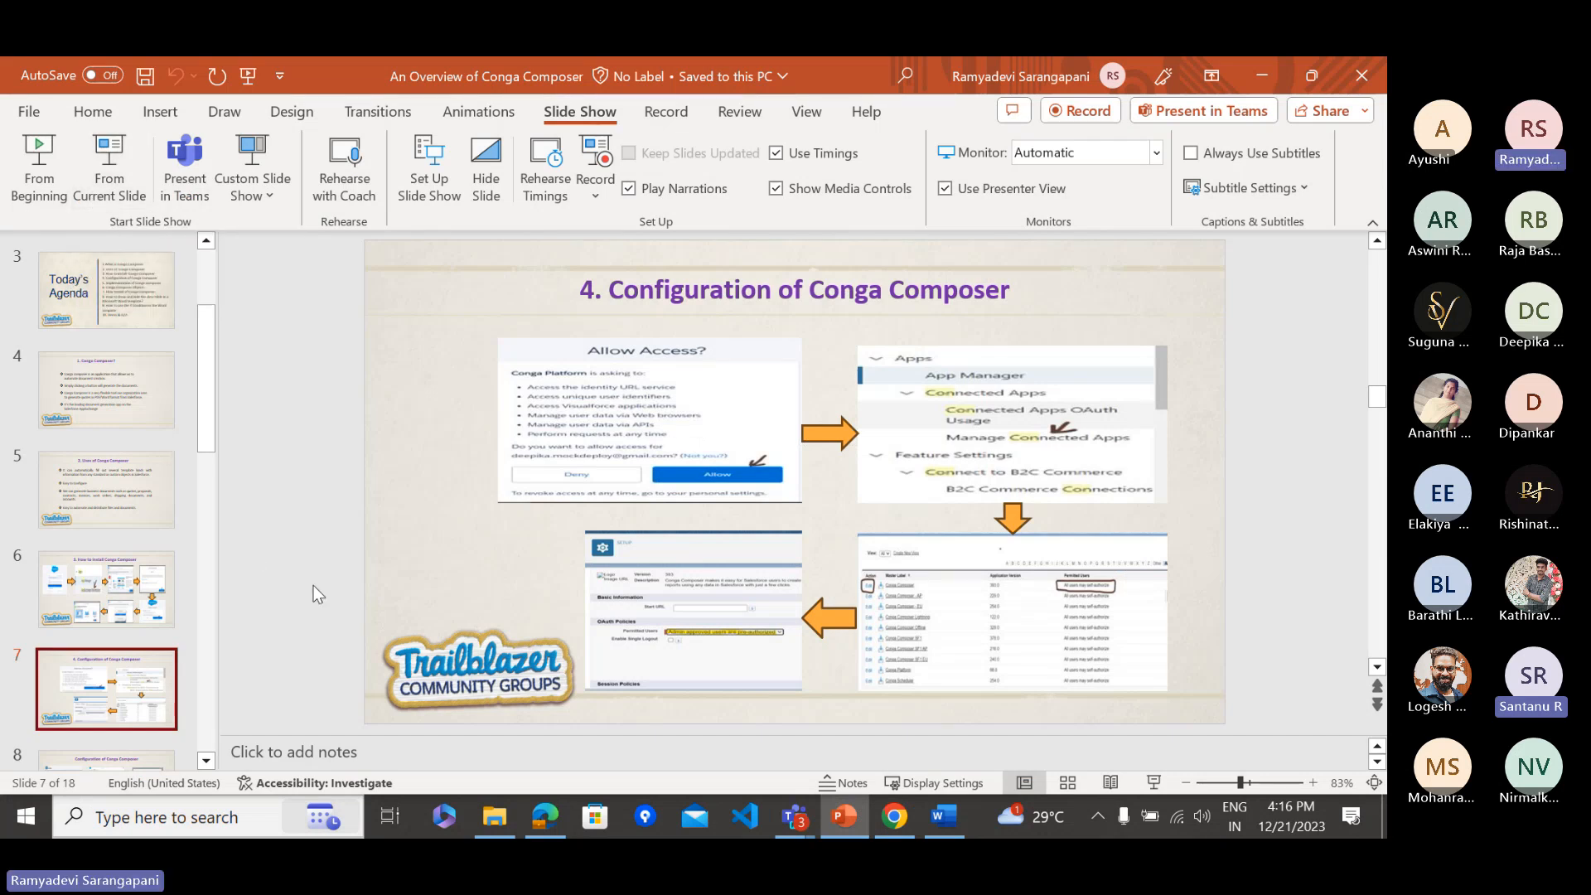
{"action": "mouse_move", "coordinate": [796, 821]}
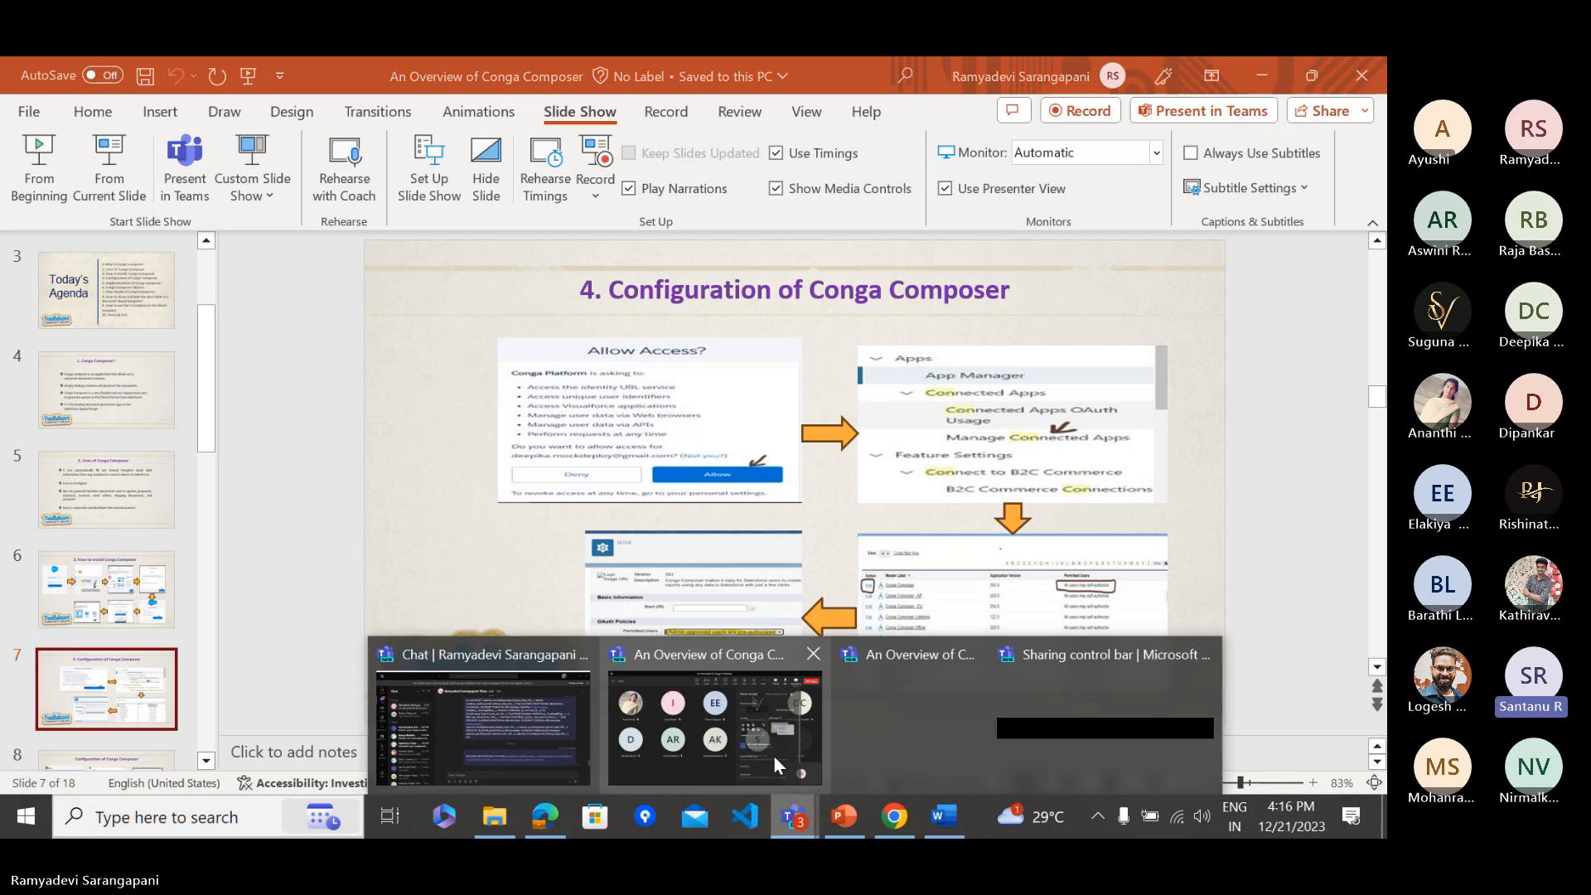
{"action": "left_click", "coordinate": [728, 753]}
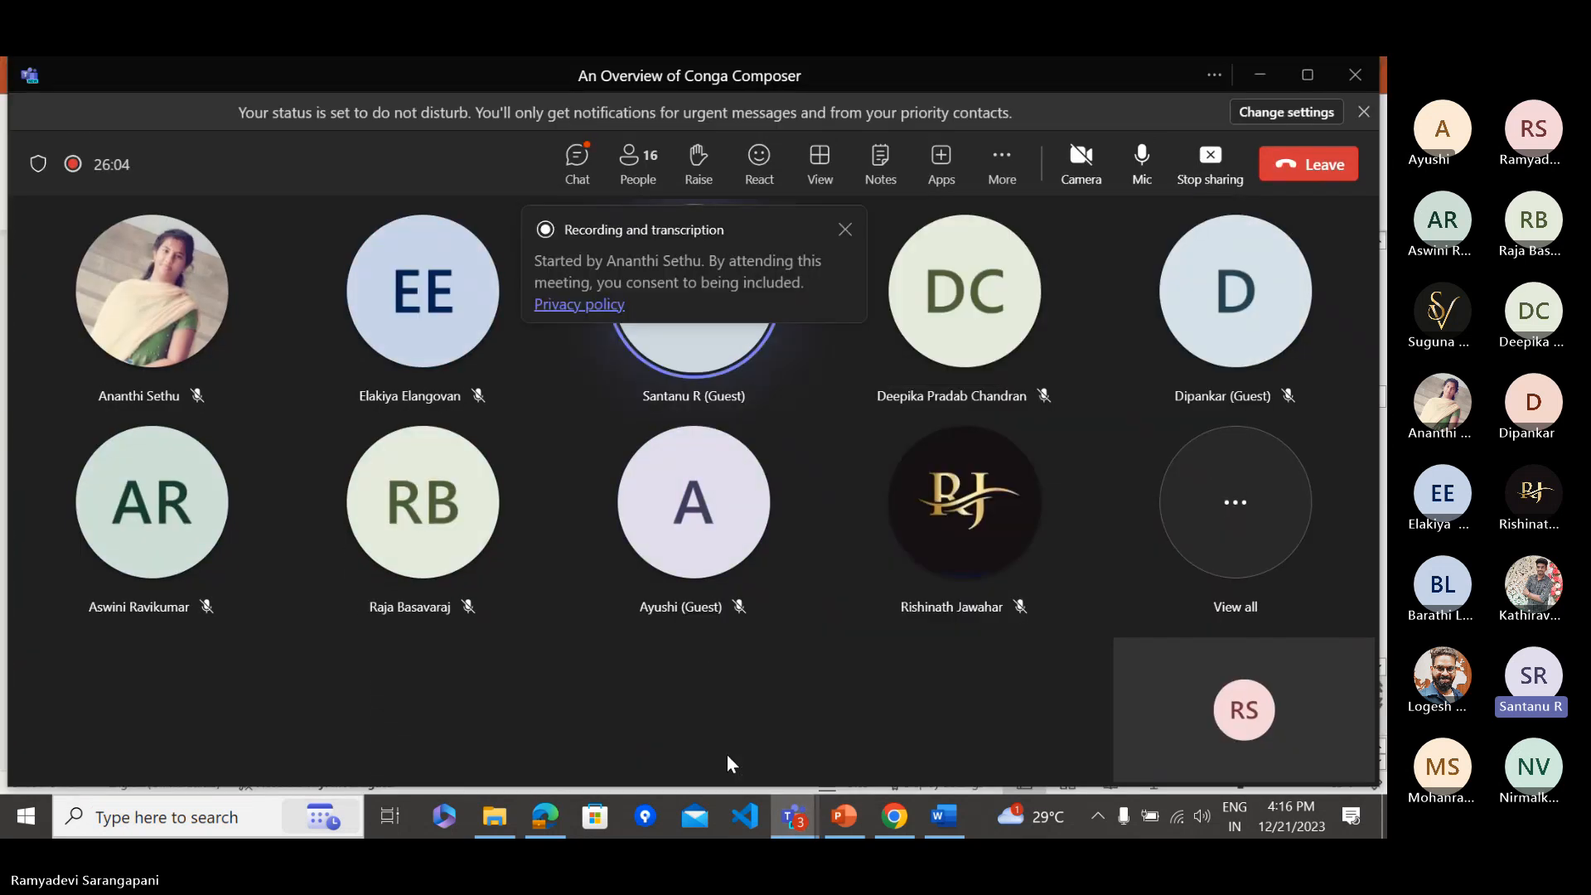
{"action": "mouse_move", "coordinate": [807, 826]}
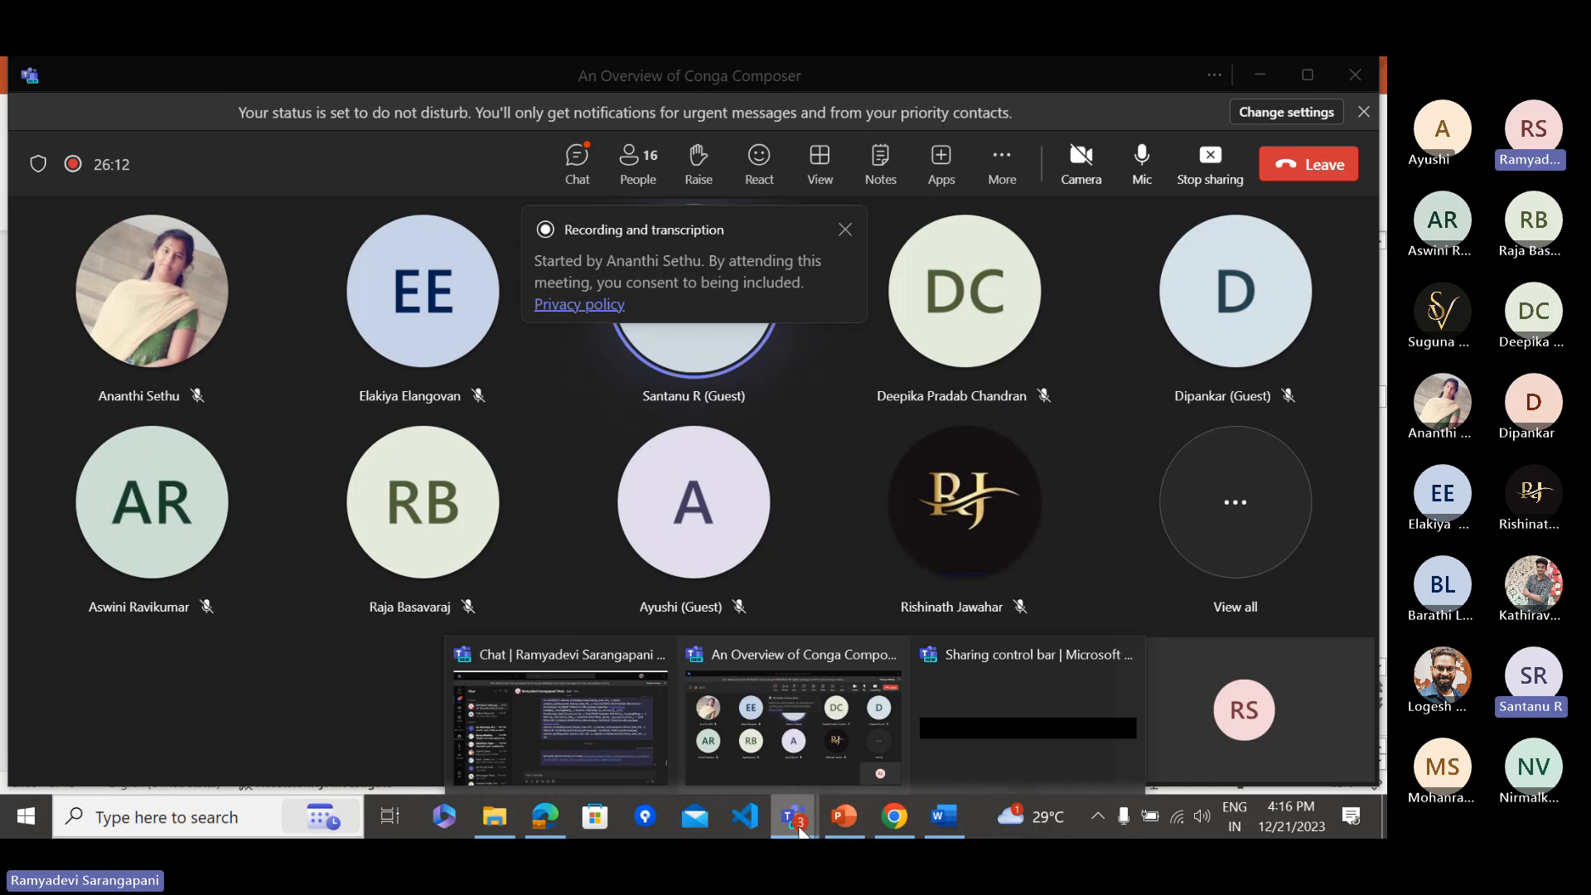
{"action": "left_click", "coordinate": [843, 828]}
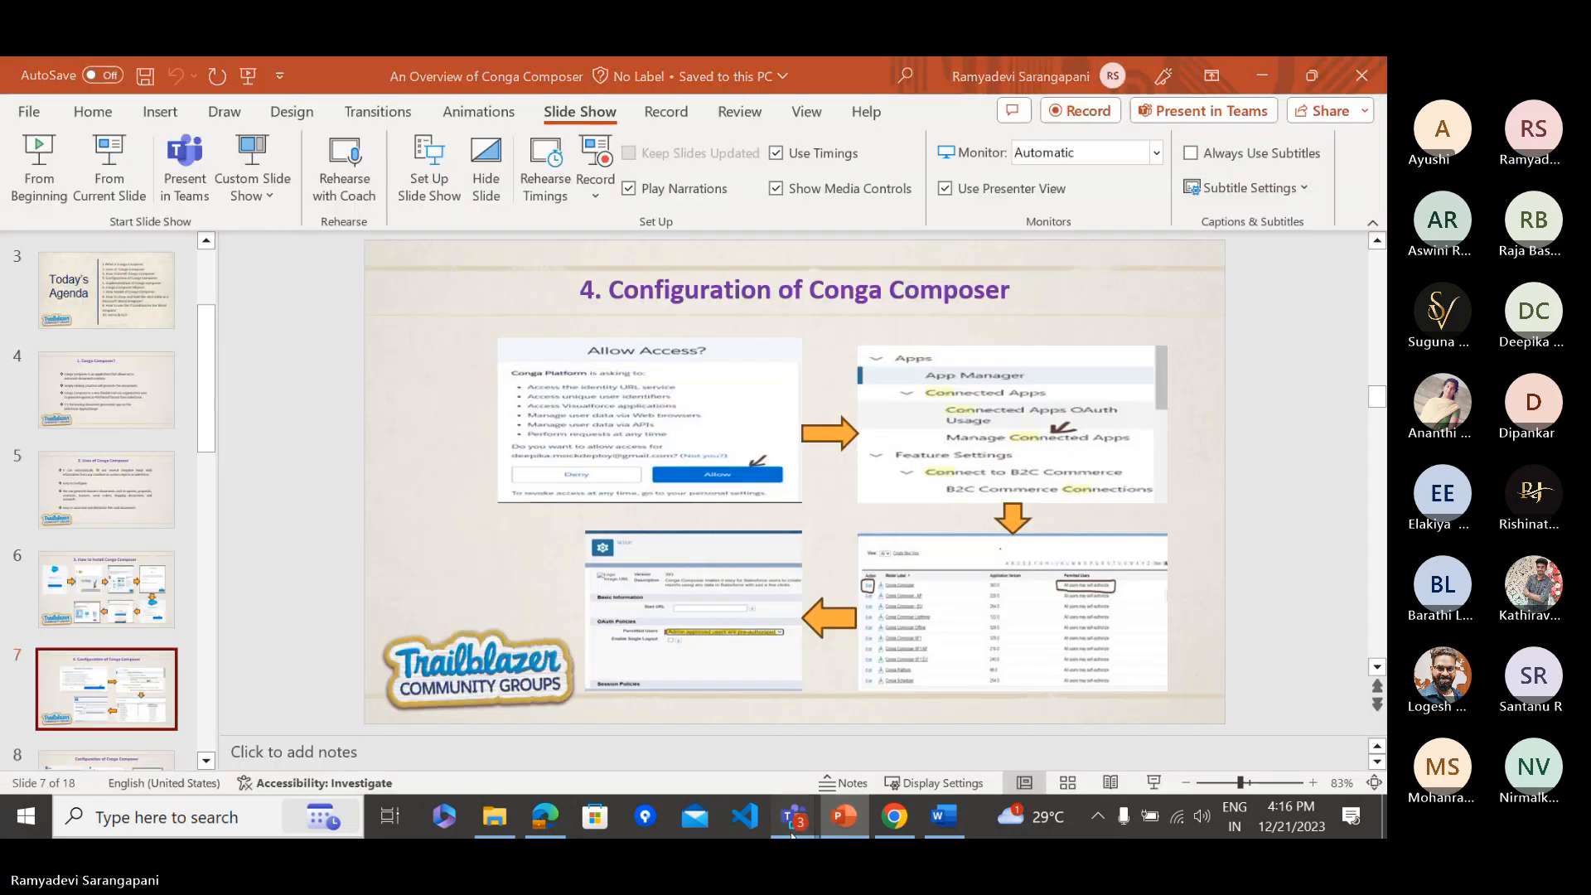
{"action": "mouse_move", "coordinate": [793, 816]}
{"action": "mouse_move", "coordinate": [745, 778]}
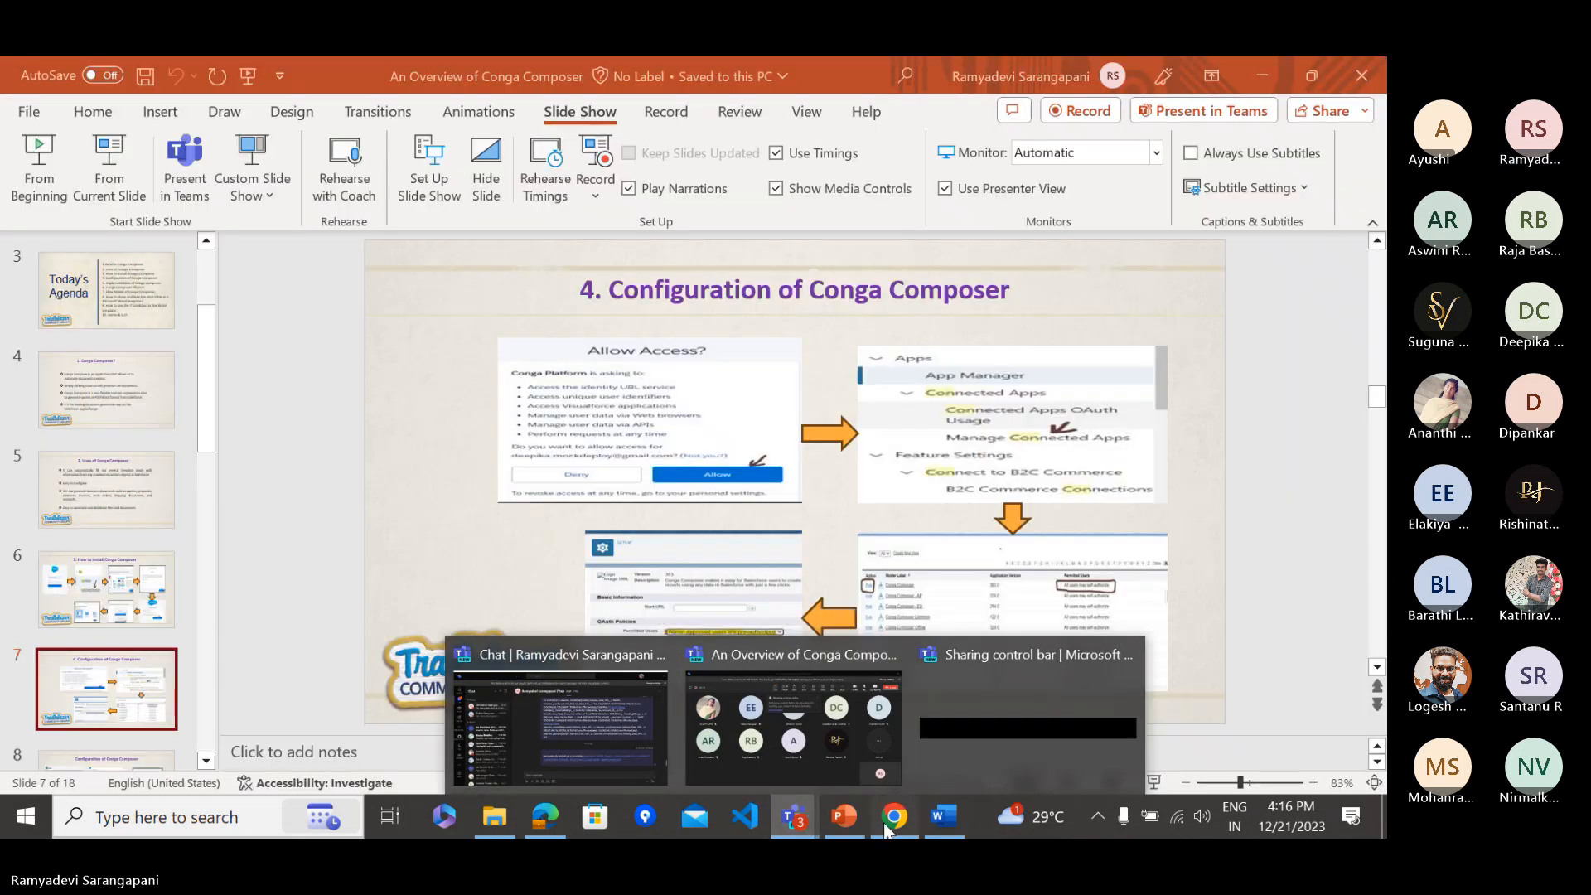
Switch to Chrome and review the Legacy Configuration options in Composer Configuration, down to Enable Text-based Merge Fields (Word)
{"action": "left_click", "coordinate": [890, 820]}
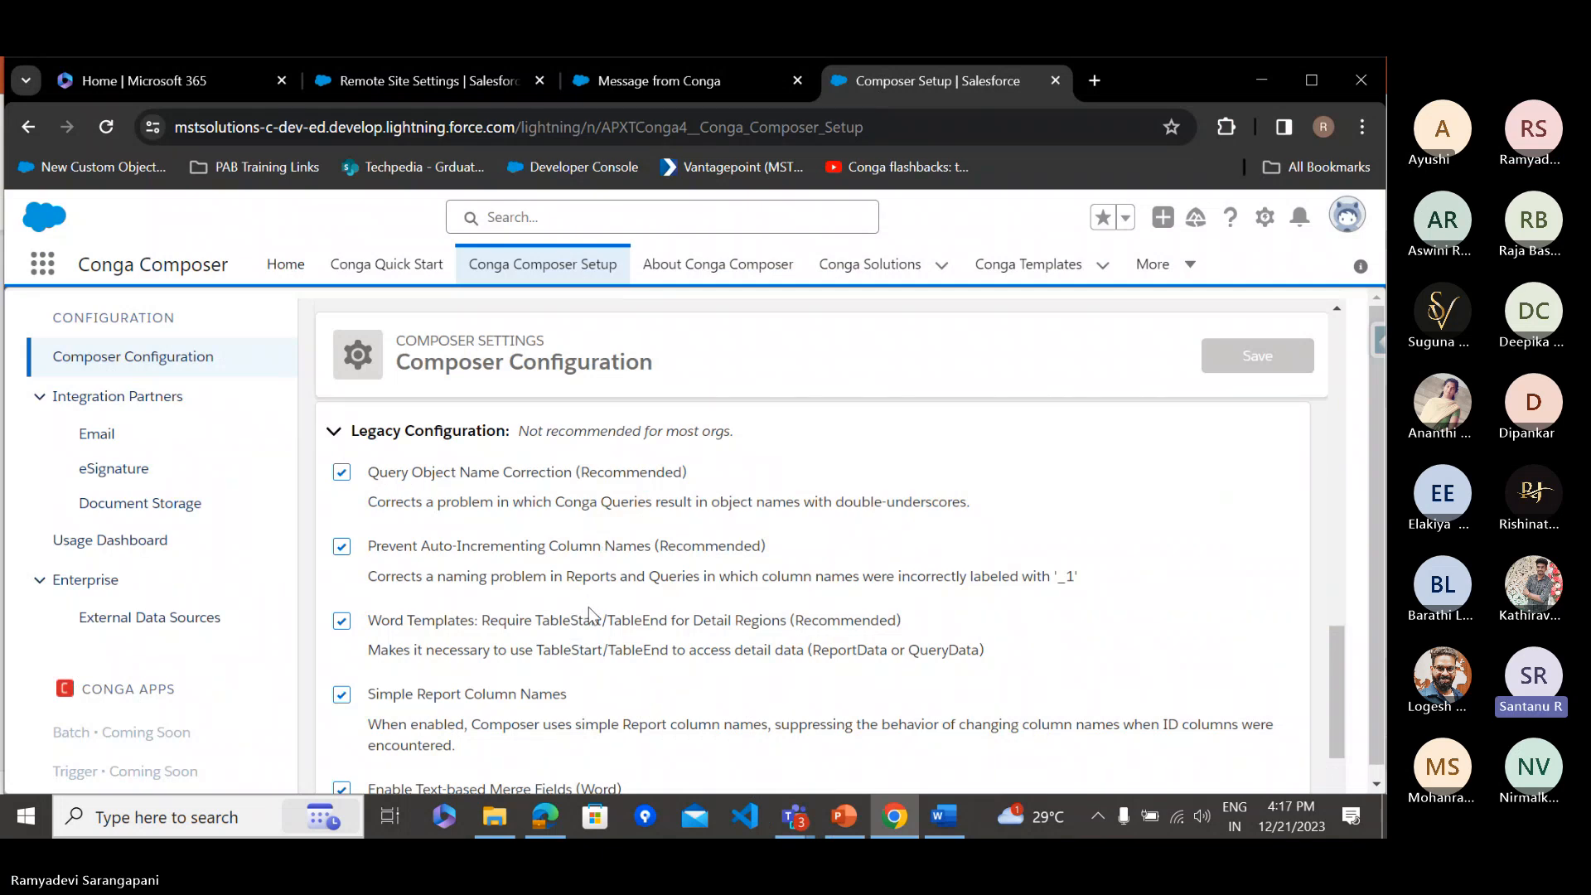
{"action": "scroll", "coordinate": [587, 617], "scroll_direction": "down", "scroll_amount": 2}
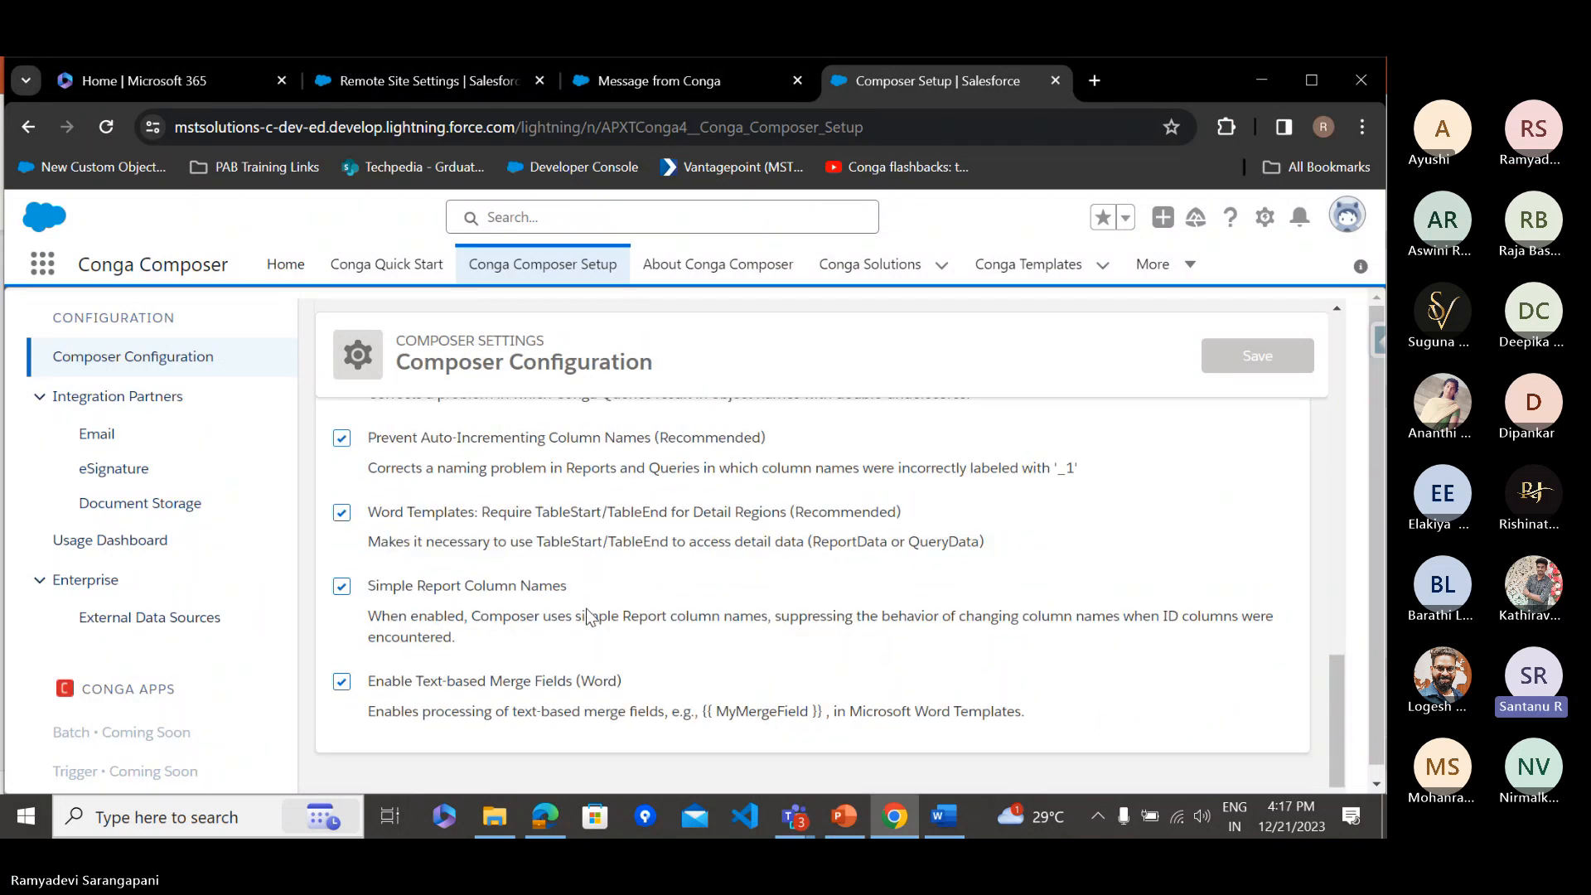
{"action": "scroll", "coordinate": [586, 618], "scroll_direction": "up", "scroll_amount": 2}
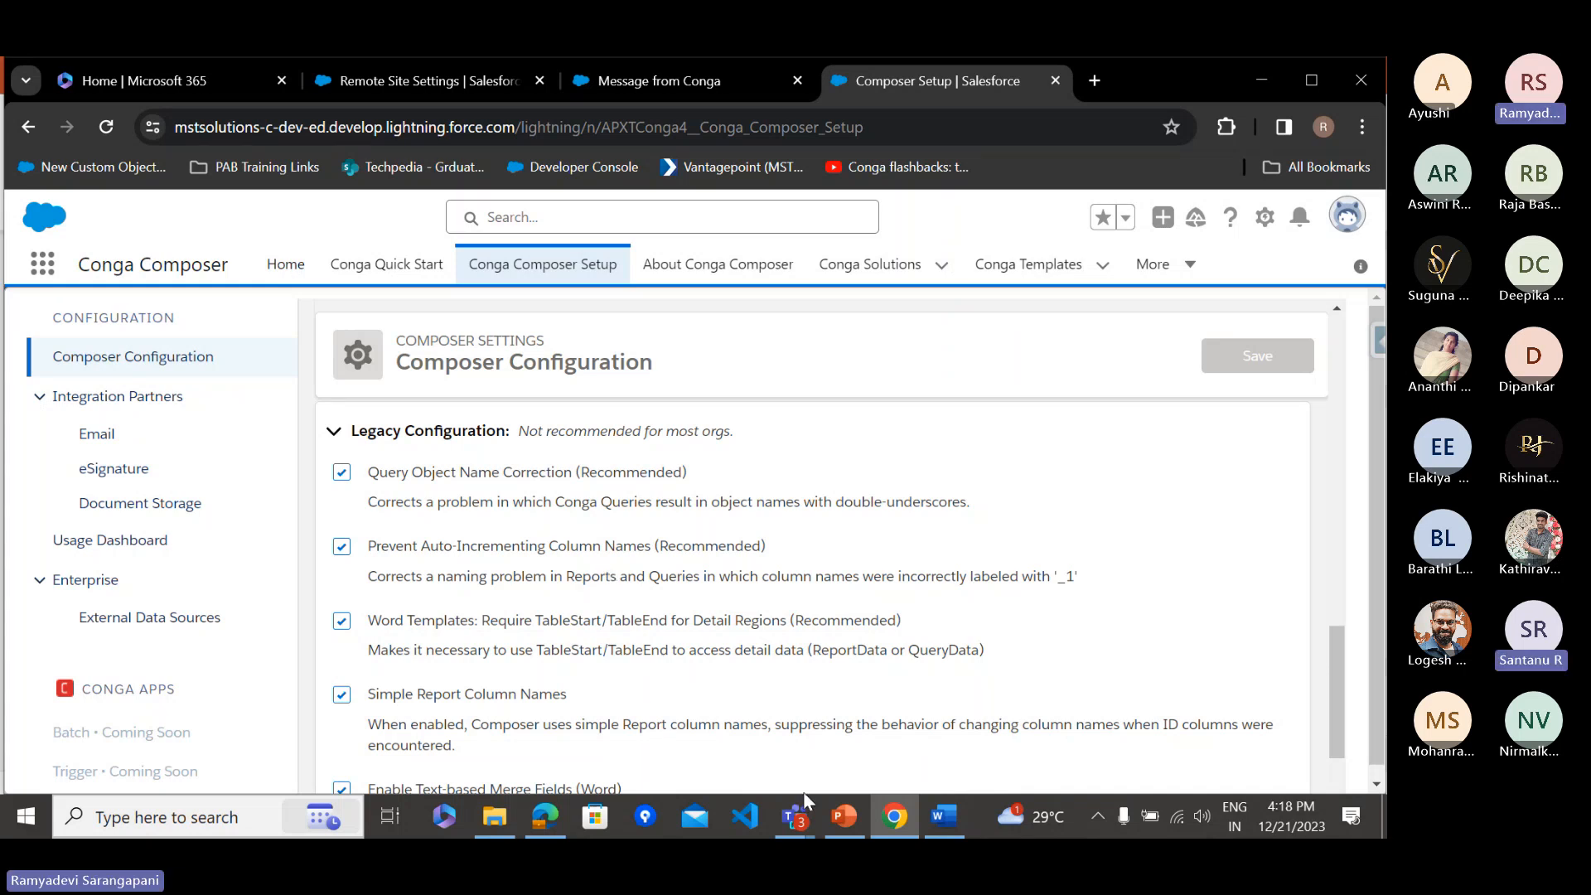
{"action": "mouse_move", "coordinate": [840, 822]}
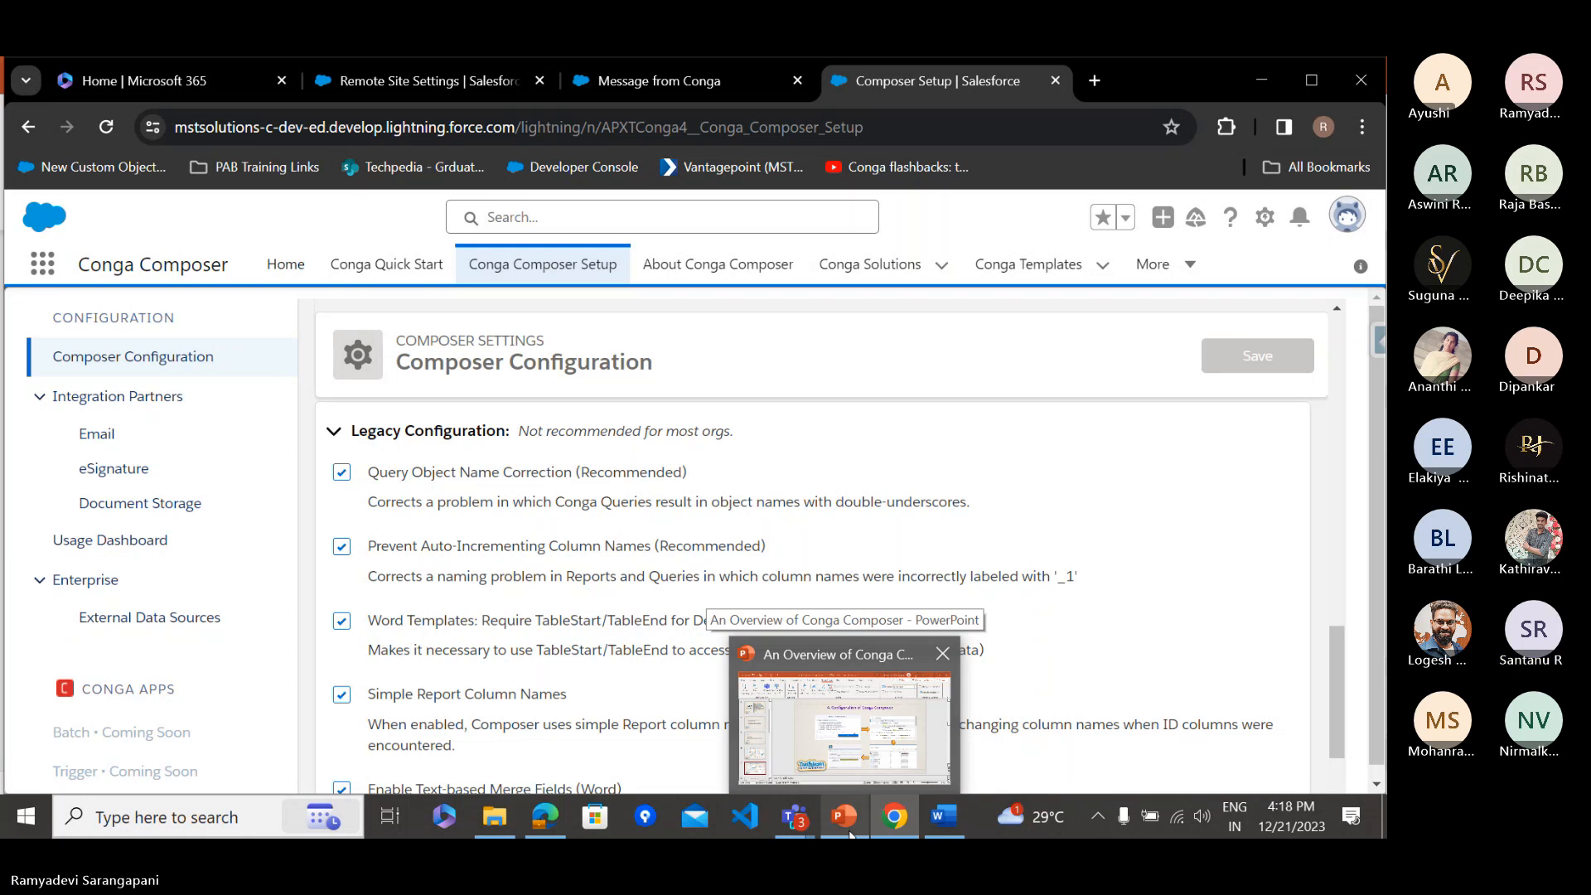
{"action": "mouse_move", "coordinate": [891, 823]}
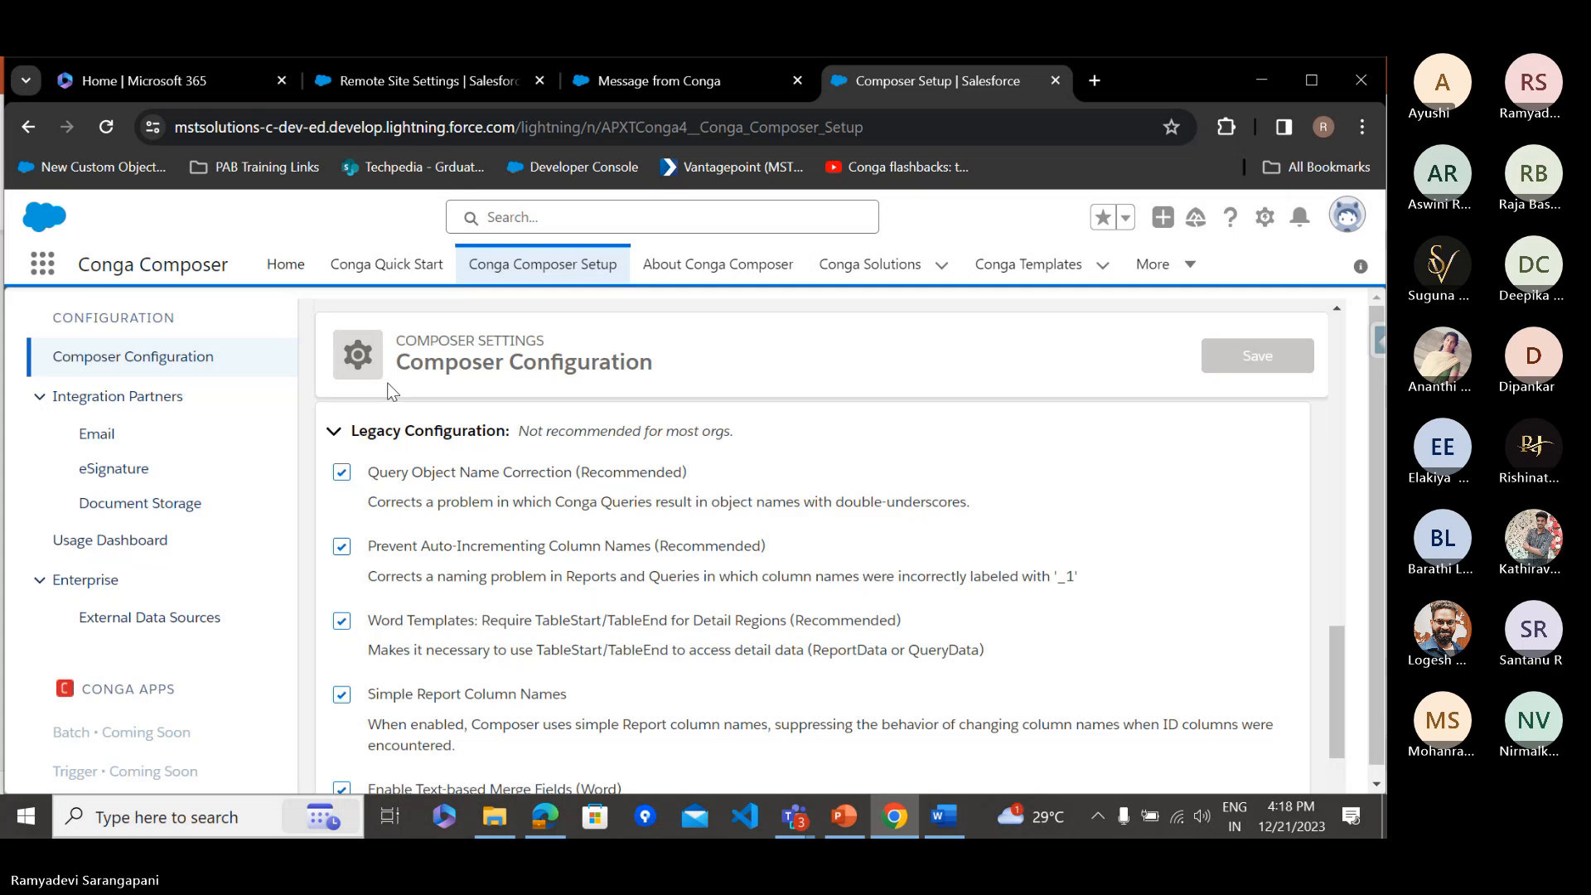
{"action": "scroll", "coordinate": [669, 570], "scroll_direction": "down", "scroll_amount": 2}
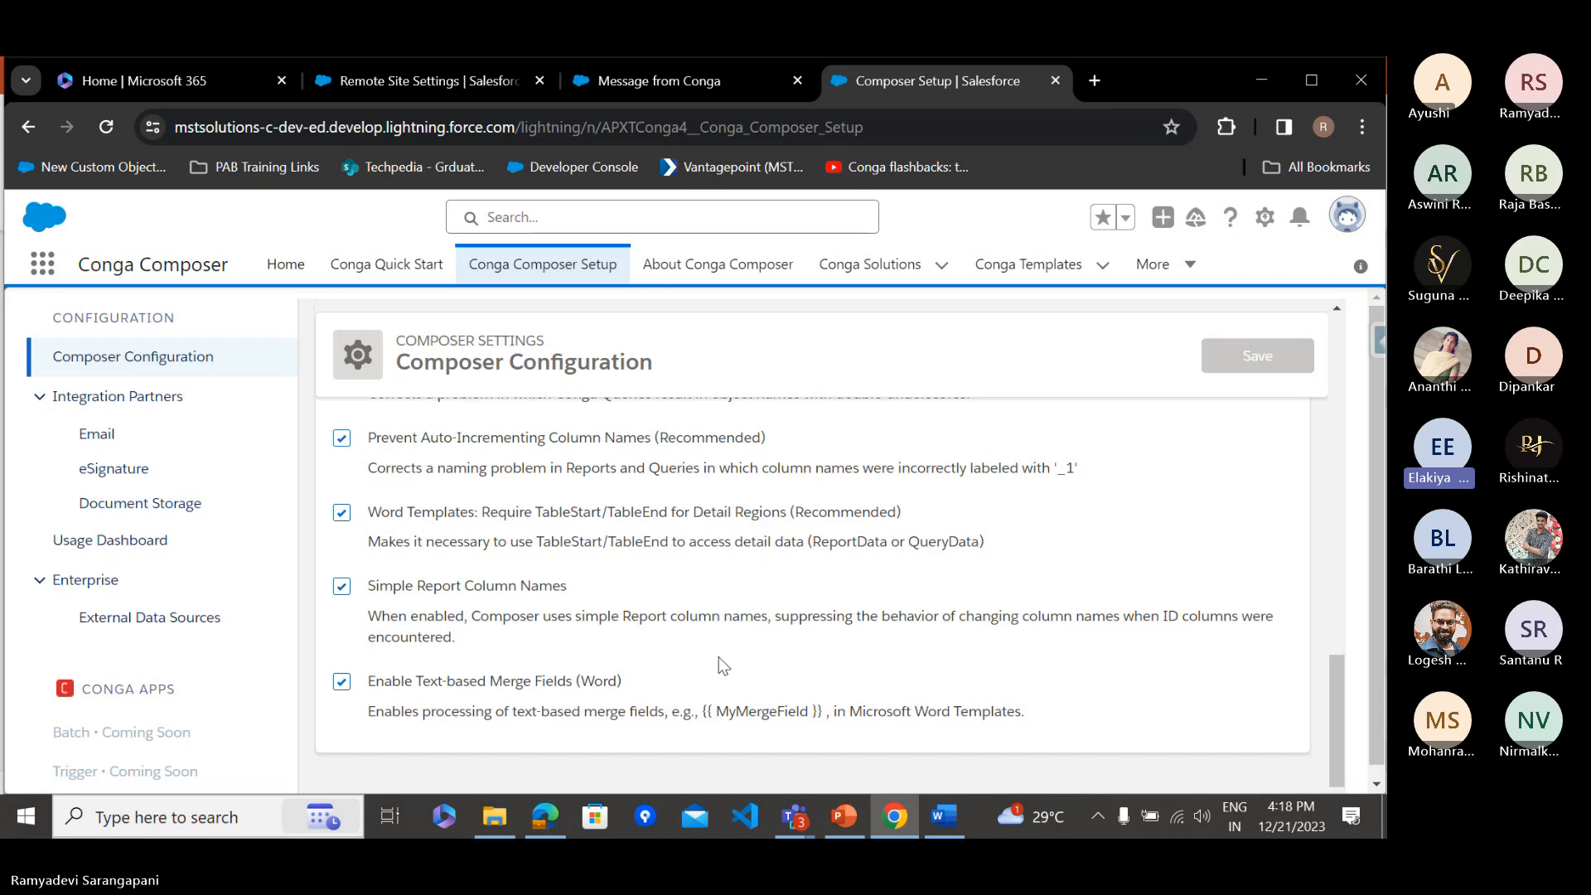
{"action": "scroll", "coordinate": [718, 658], "scroll_direction": "up", "scroll_amount": 2}
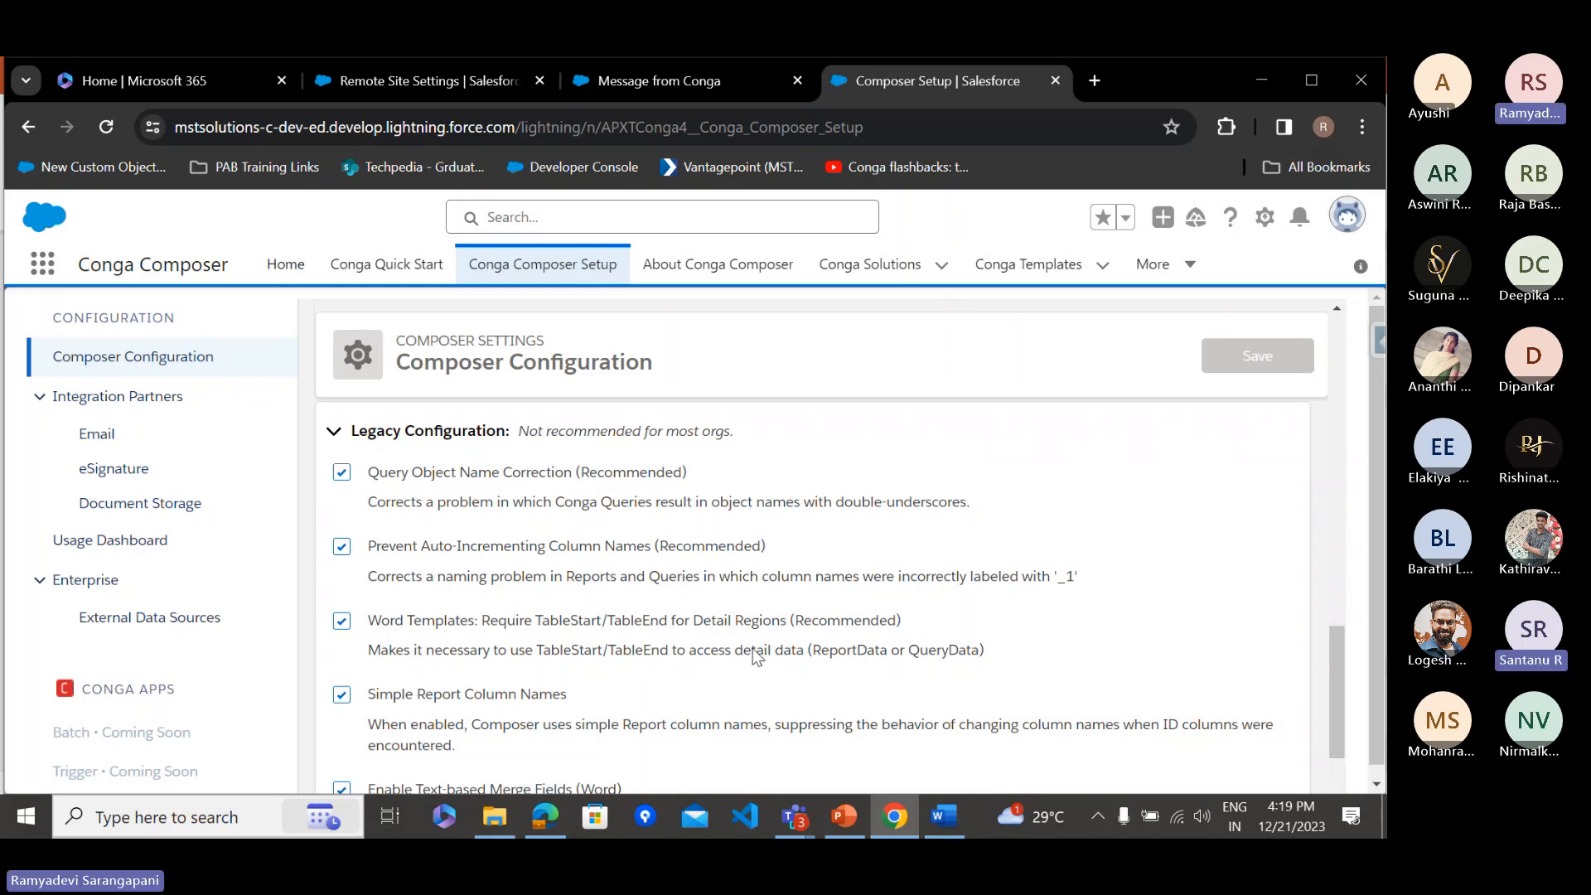
Switch to PowerPoint, start the slide show from the first slide and advance to "5. Implementation of Conga composer in Salesforce"
{"action": "left_click", "coordinate": [845, 819]}
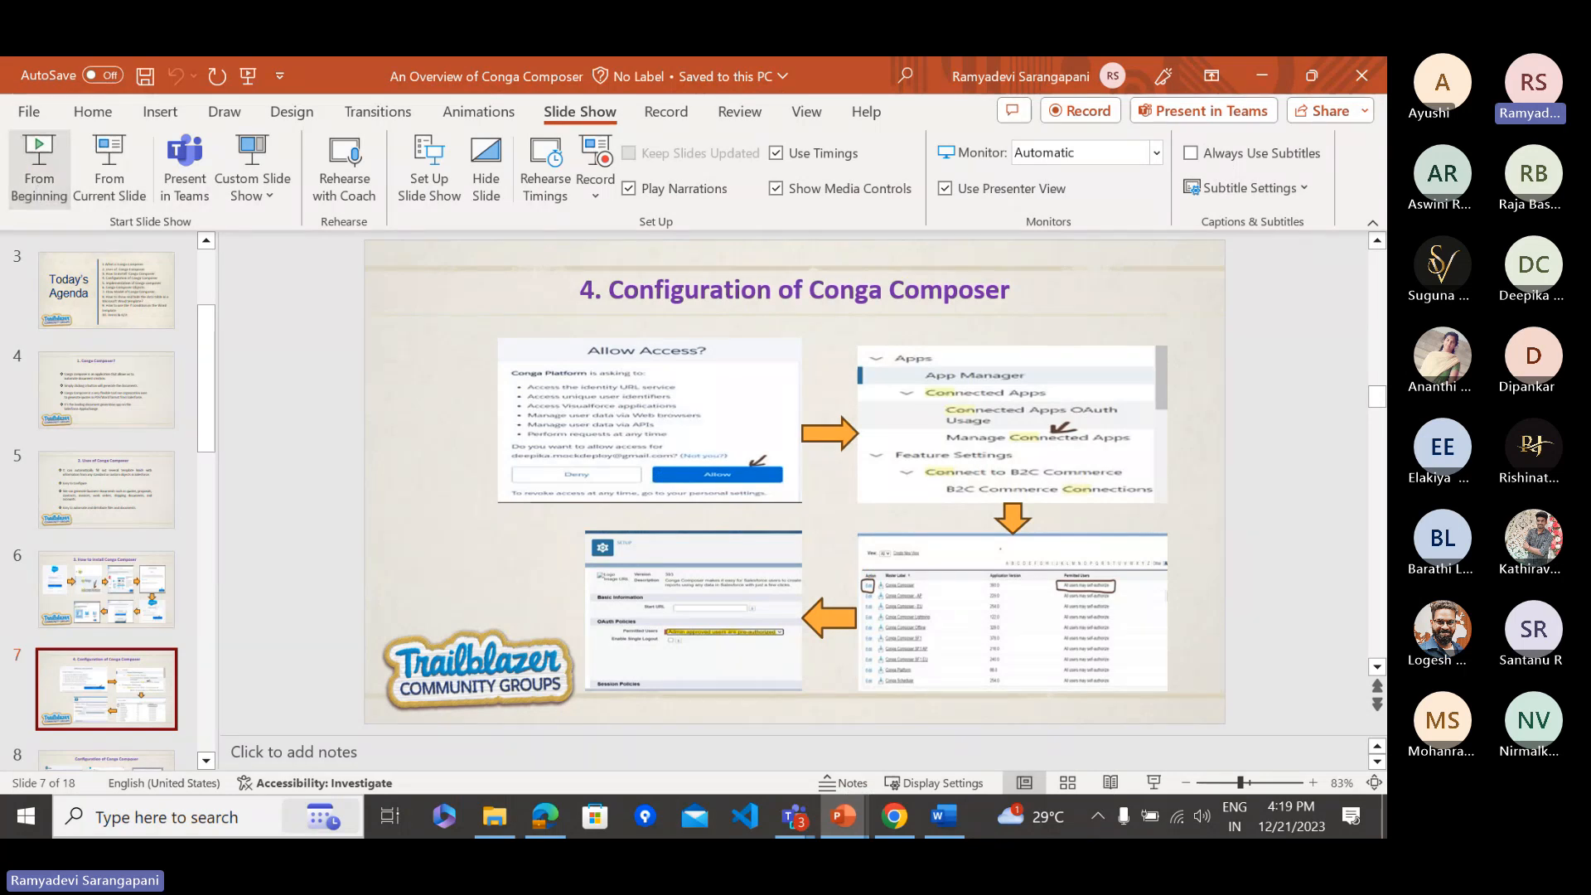
{"action": "left_click", "coordinate": [39, 170]}
{"action": "left_click", "coordinate": [916, 426]}
{"action": "left_click", "coordinate": [916, 426]}
{"action": "left_click", "coordinate": [916, 425]}
{"action": "left_click", "coordinate": [916, 426]}
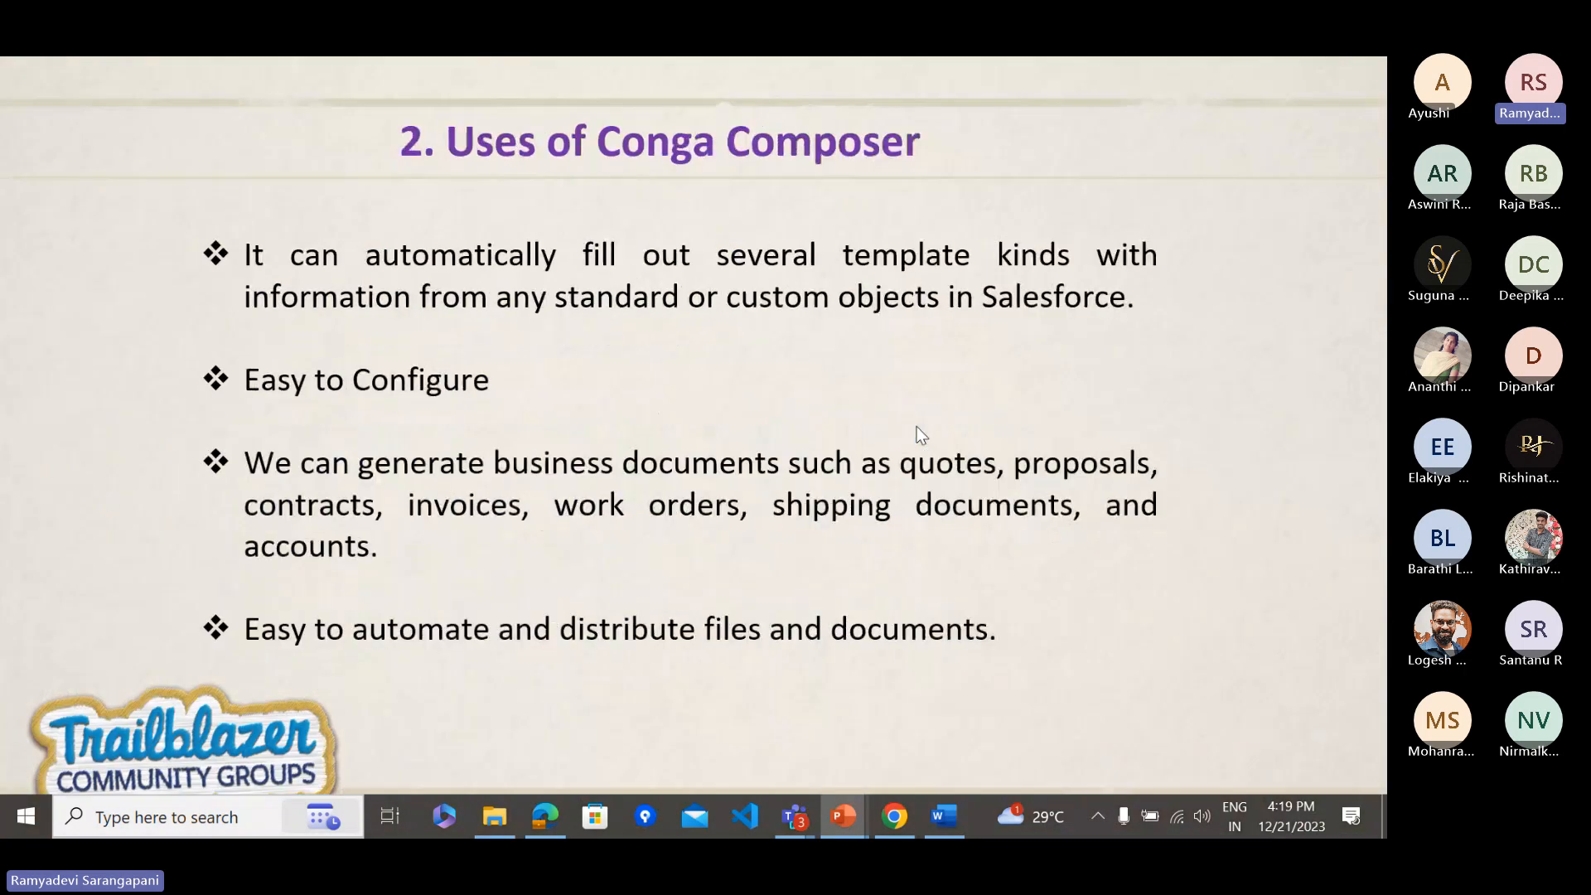
{"action": "left_click", "coordinate": [917, 426]}
{"action": "left_click", "coordinate": [916, 426]}
{"action": "left_click", "coordinate": [916, 426]}
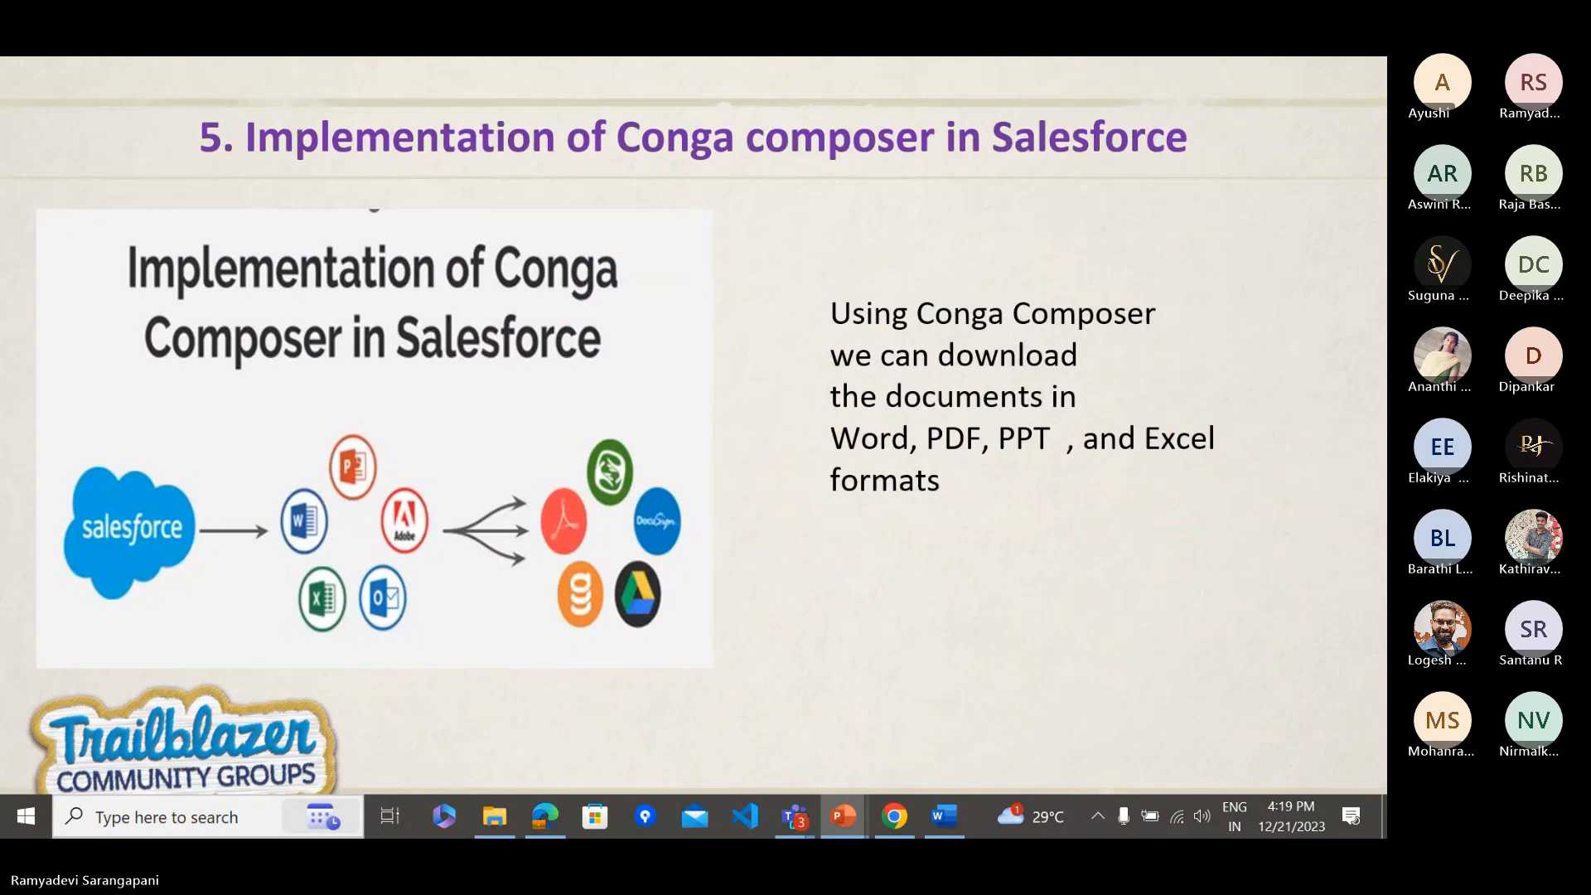
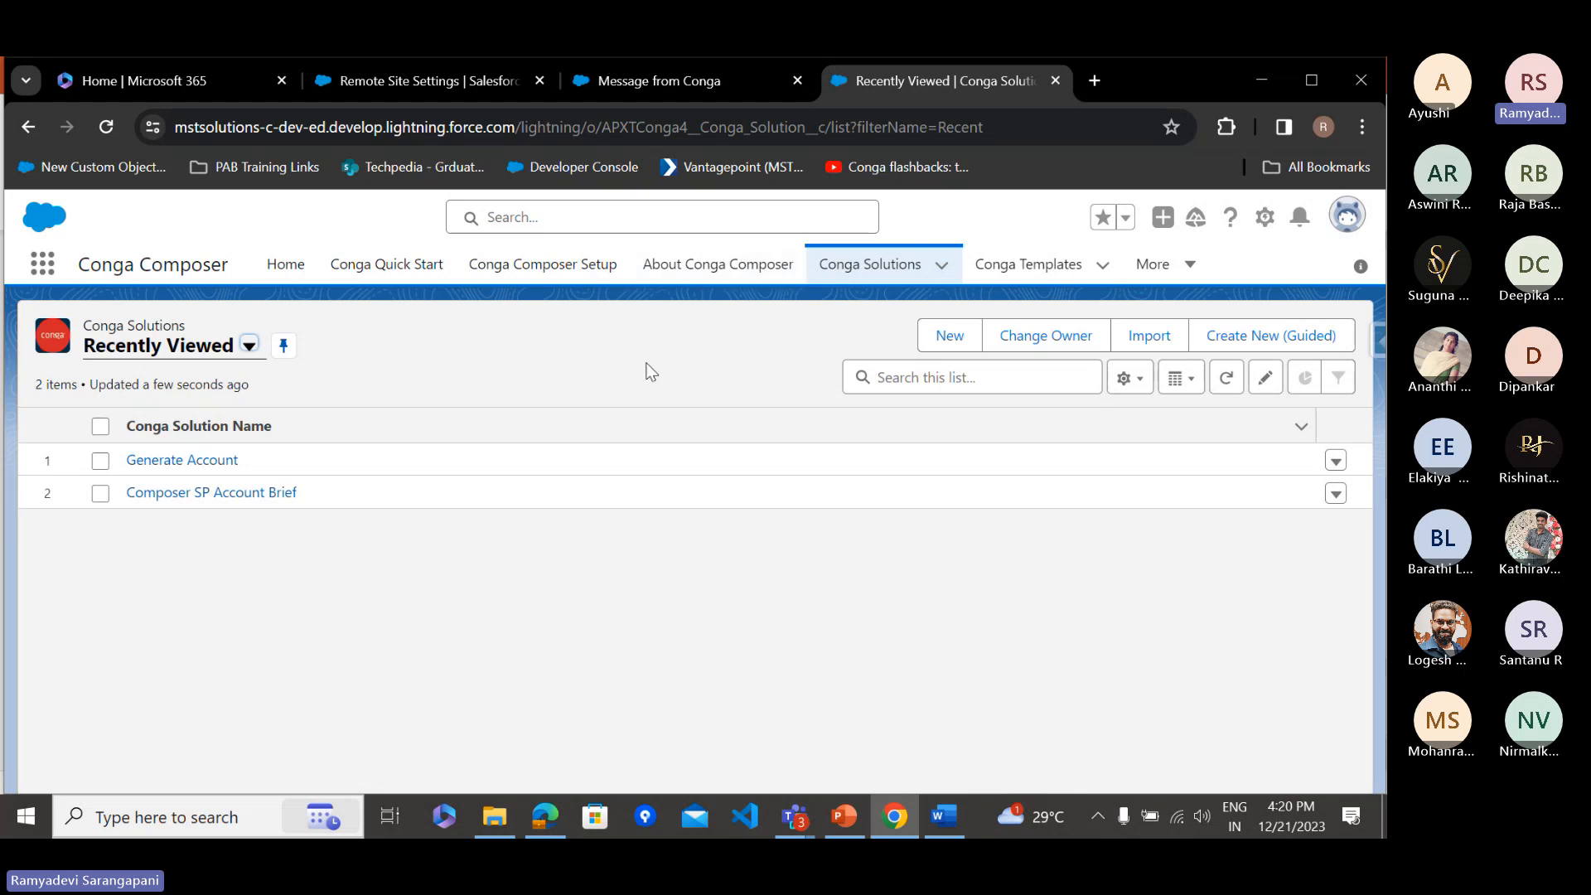
Open the new Conga Solution form, look at the Master Object choices and return to the Conga Solutions list without creating a record
{"action": "left_click", "coordinate": [940, 334]}
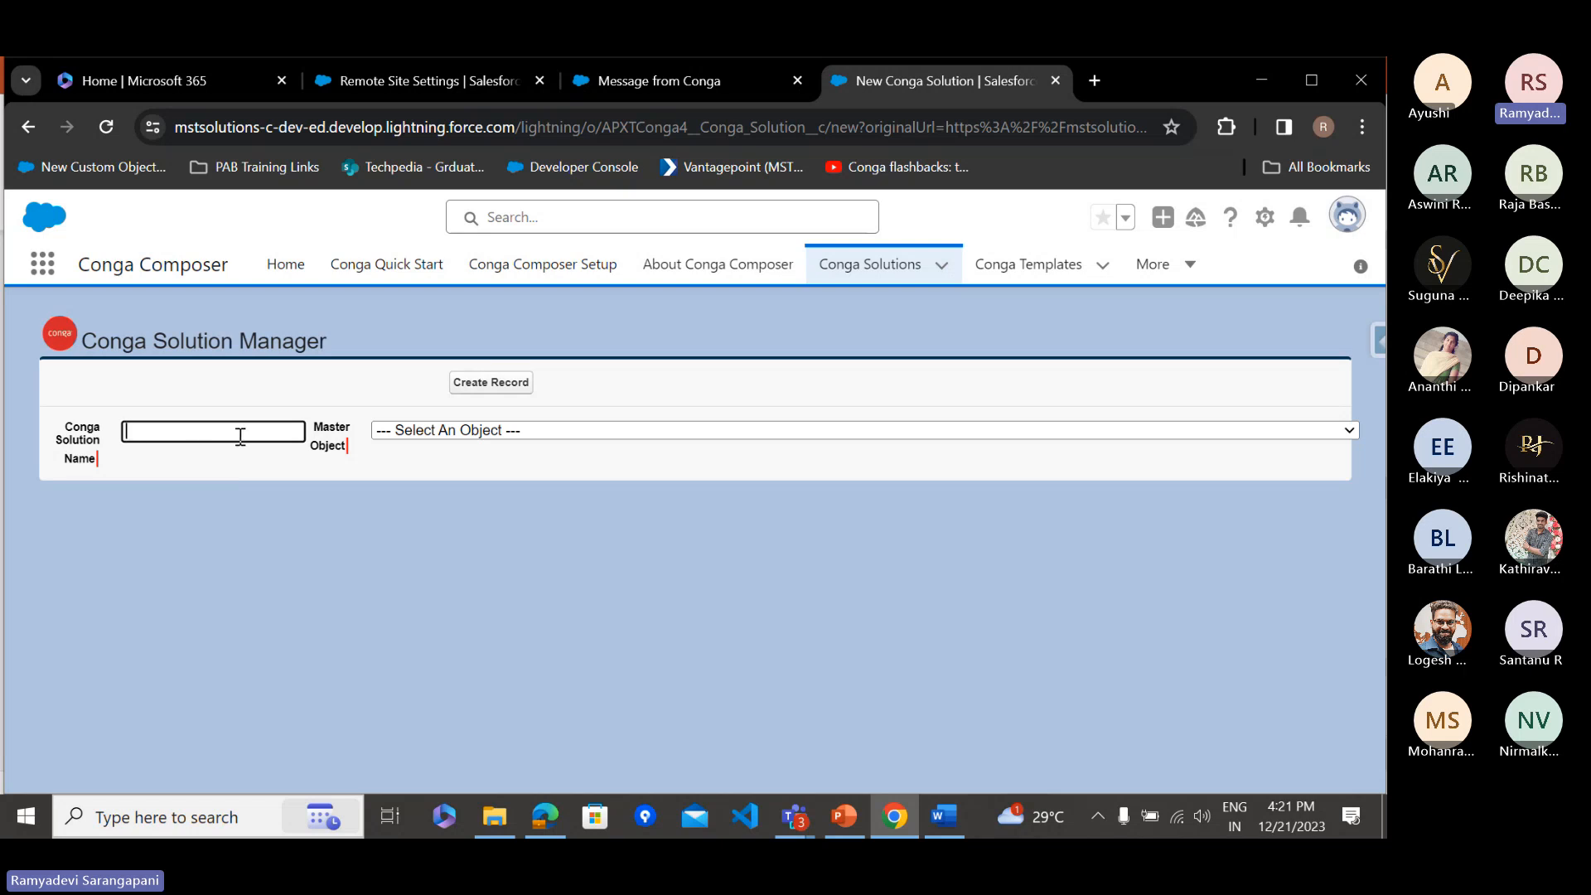
{"action": "left_click", "coordinate": [459, 438]}
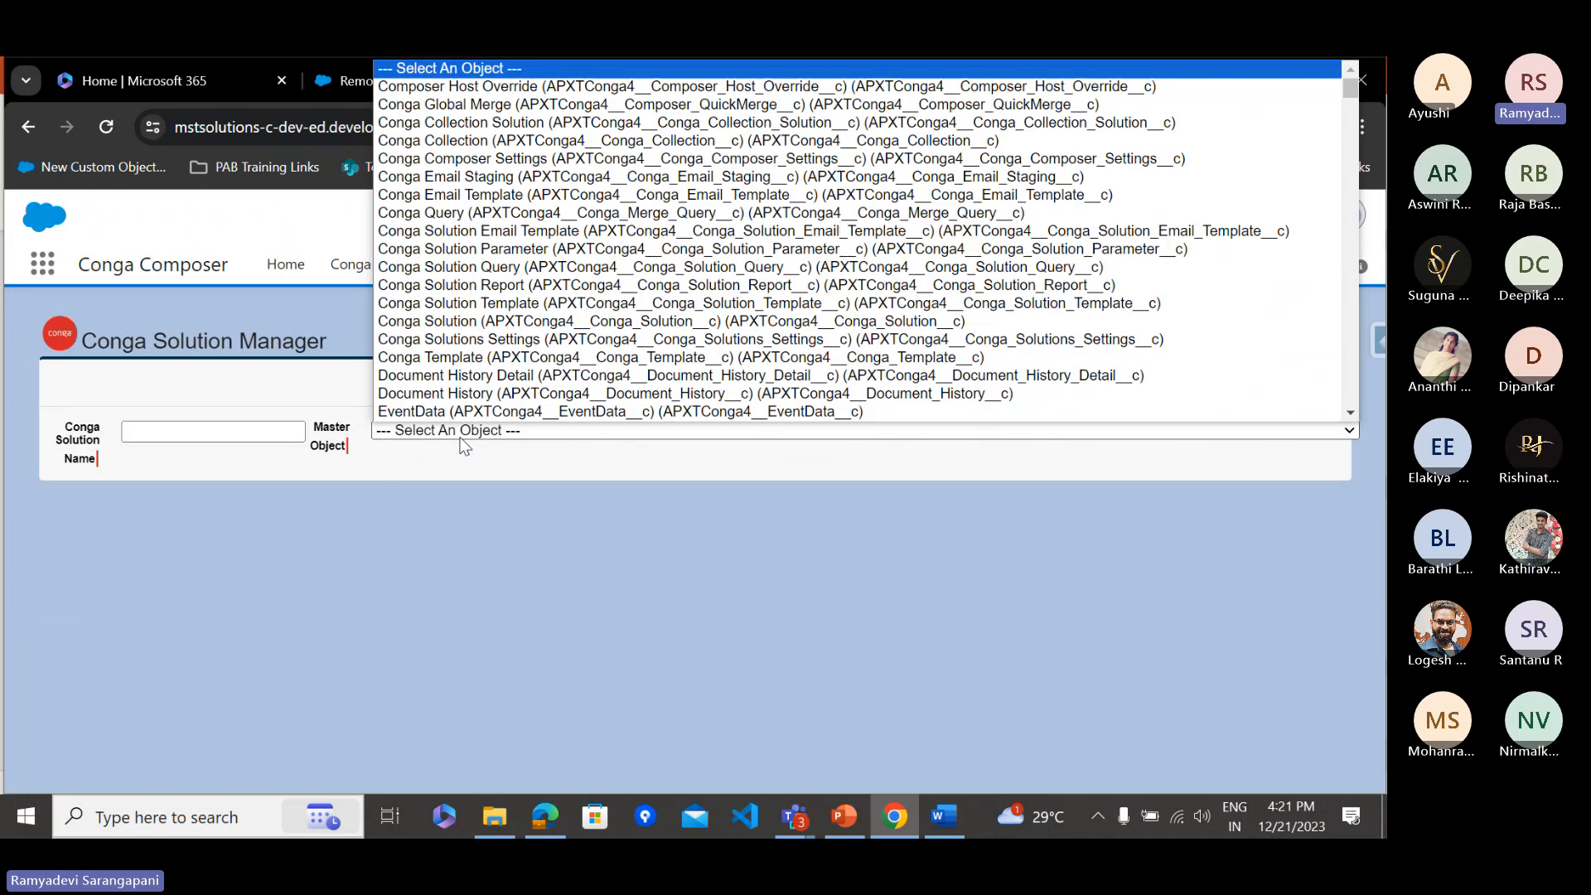
{"action": "left_click", "coordinate": [448, 527]}
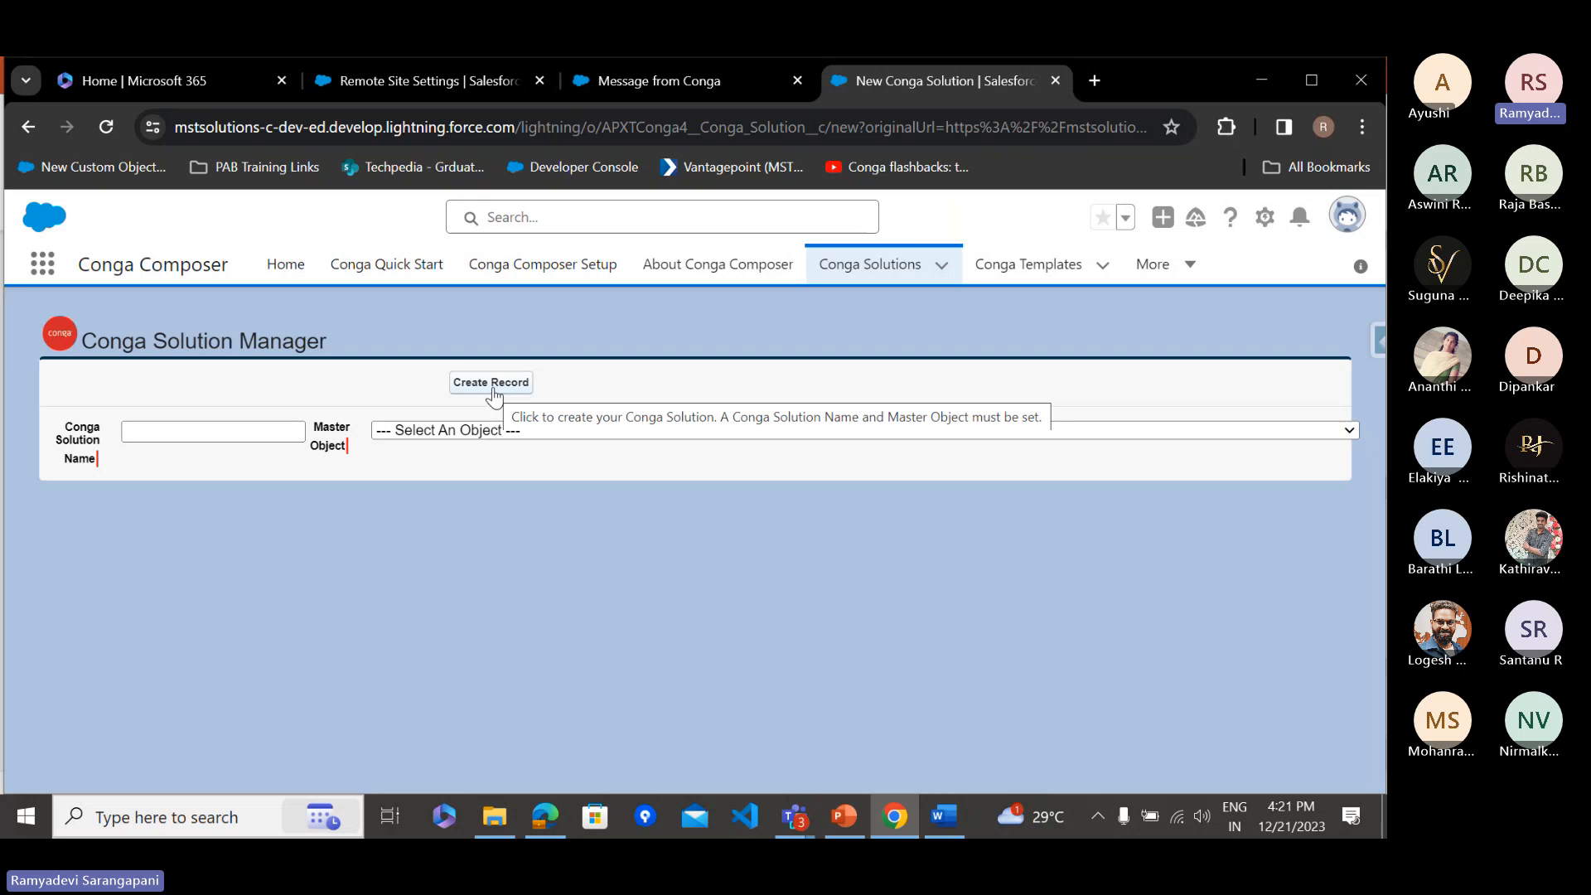
{"action": "left_click", "coordinate": [887, 271]}
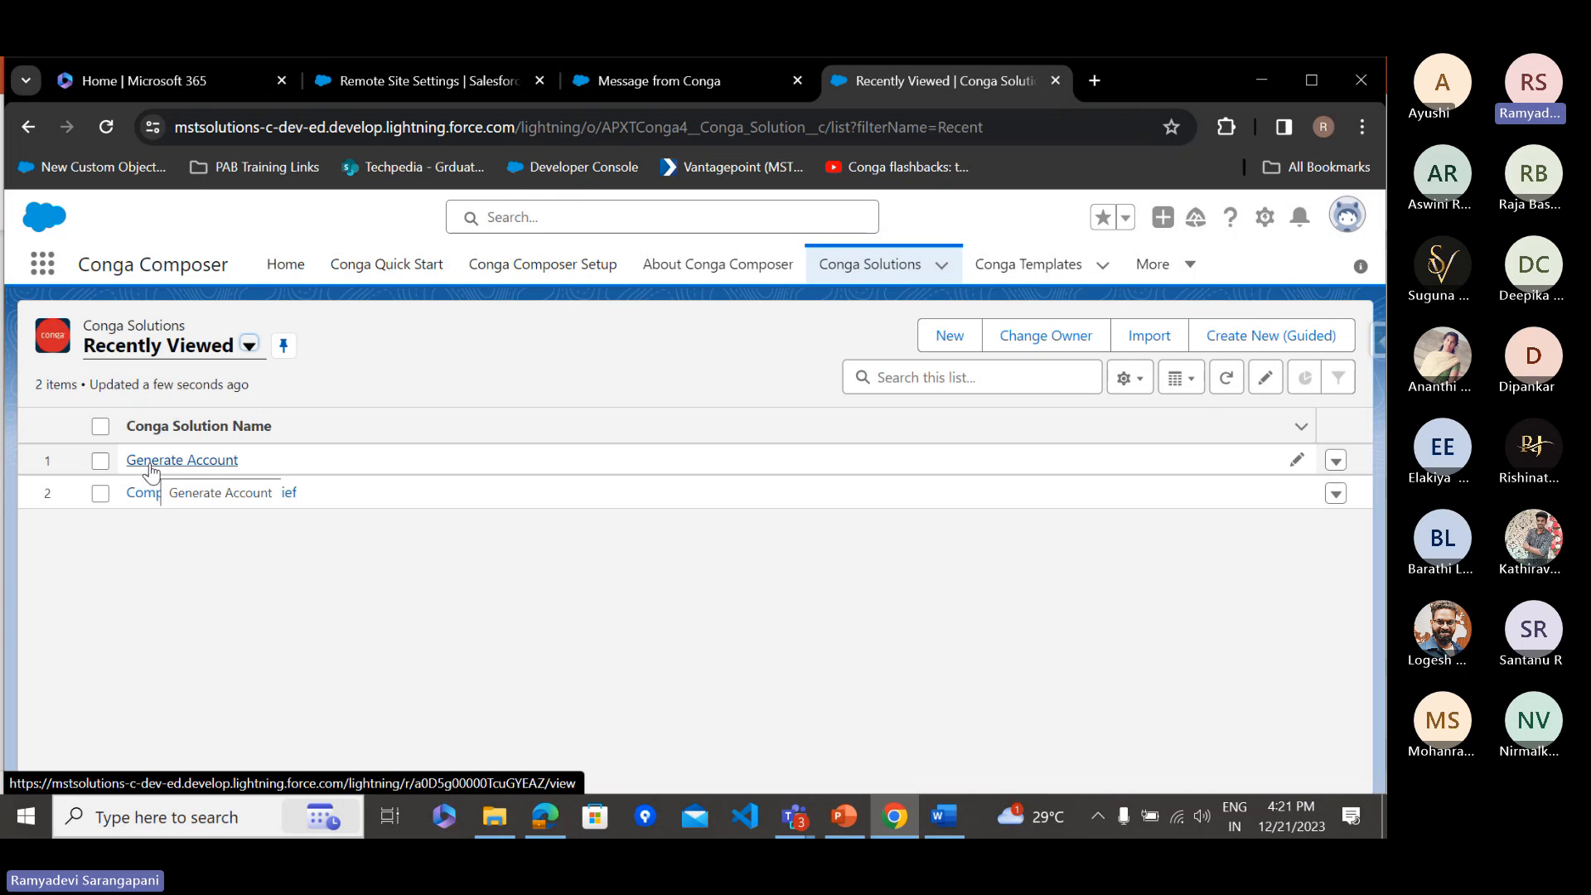
Open the Generate Account Conga solution and examine its solution details and Button URLs section
{"action": "left_click", "coordinate": [151, 461]}
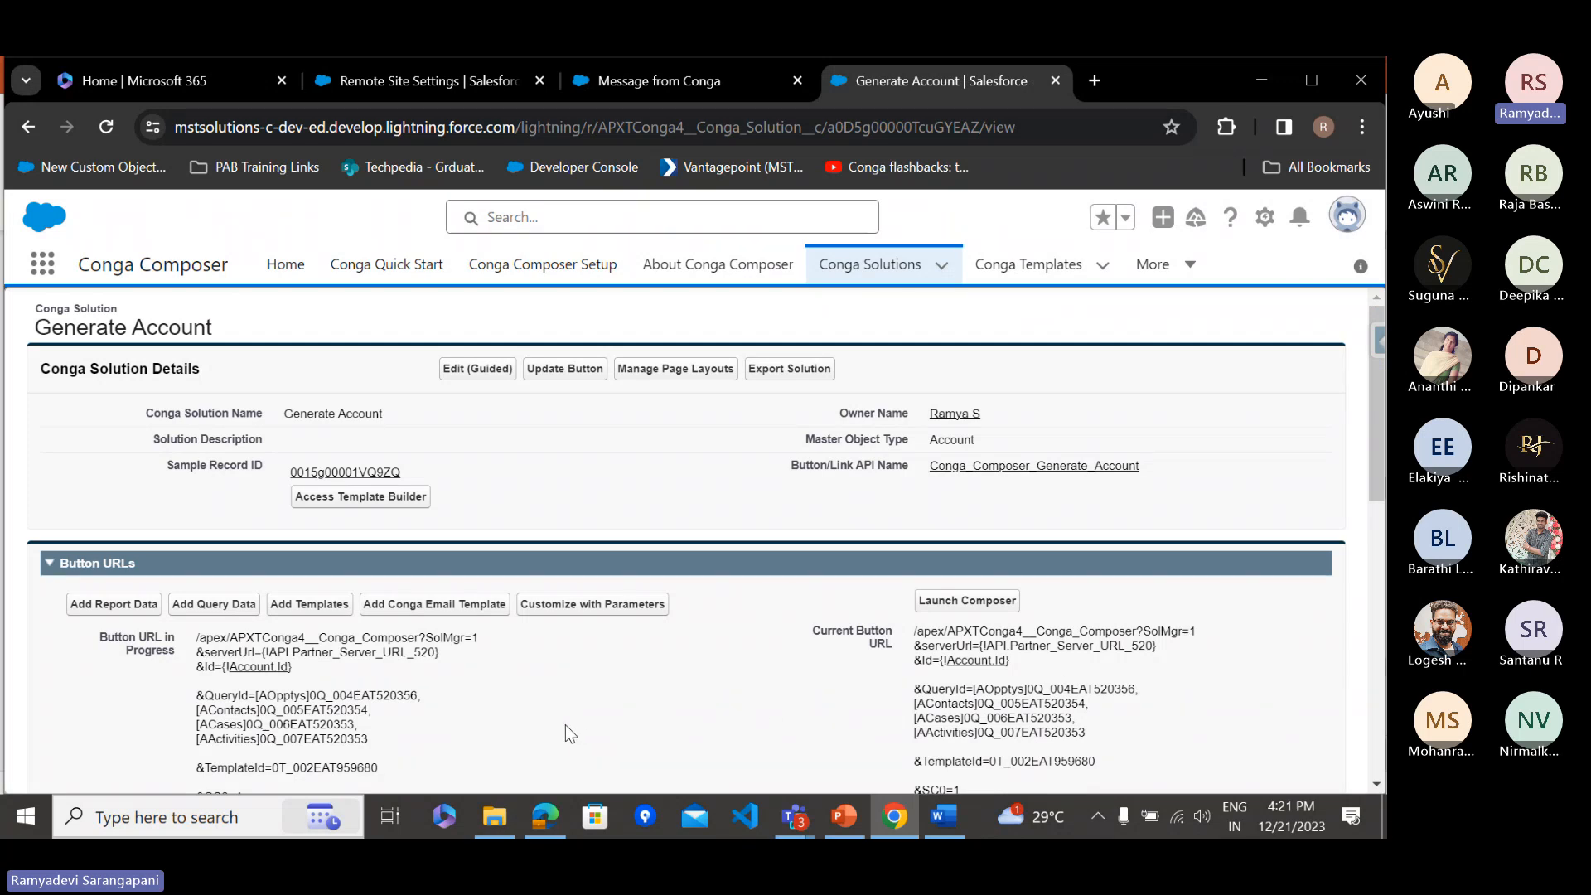
{"action": "scroll", "coordinate": [530, 704], "scroll_direction": "down", "scroll_amount": 1}
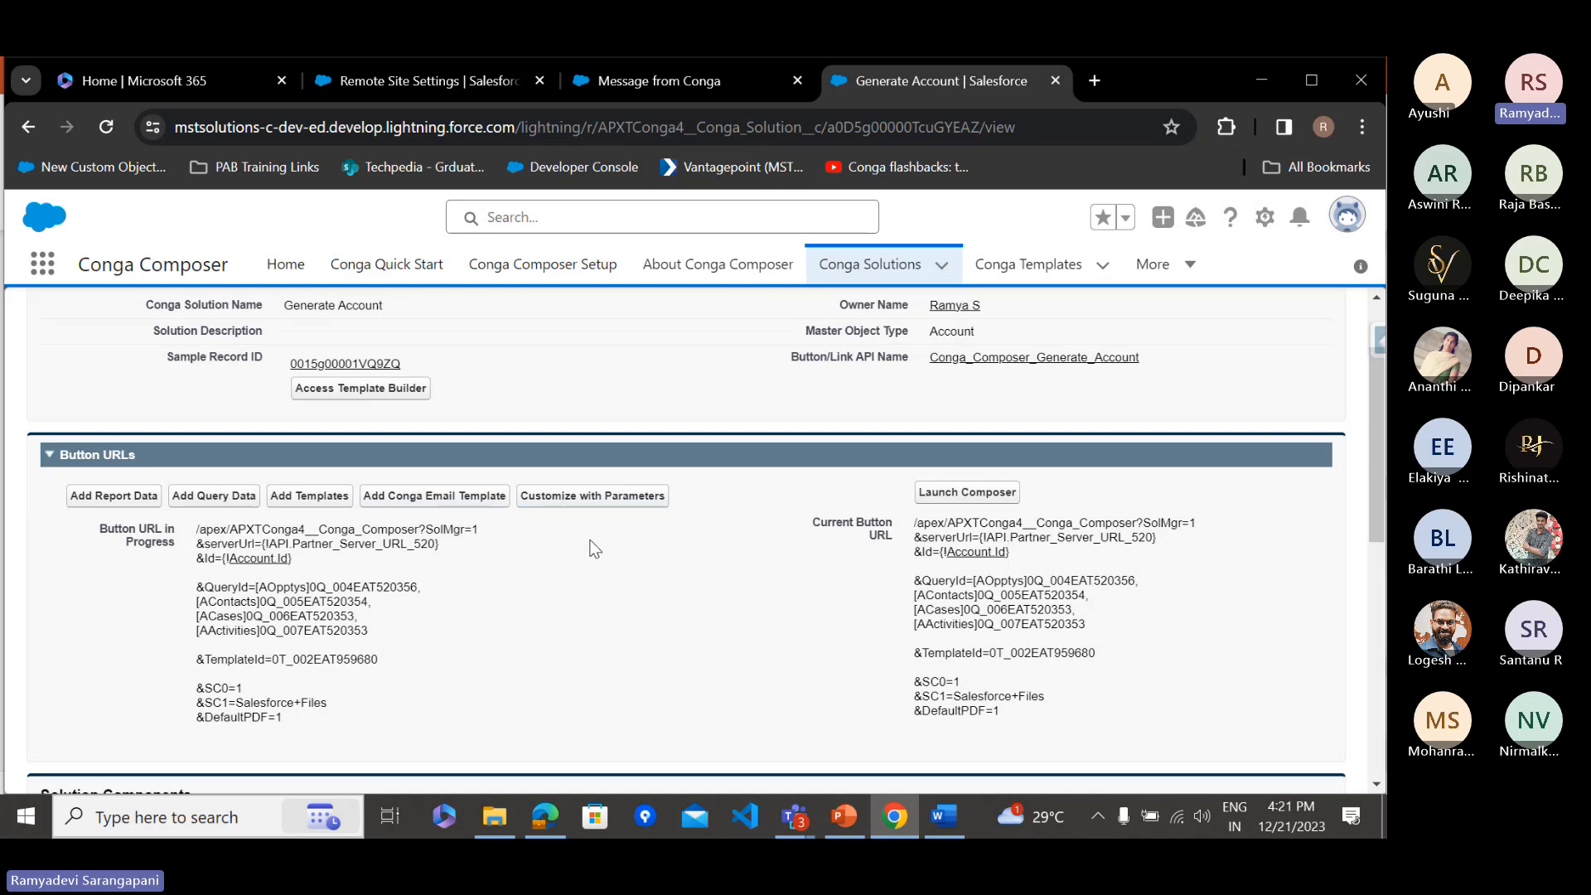
{"action": "scroll", "coordinate": [584, 688], "scroll_direction": "up", "scroll_amount": 2}
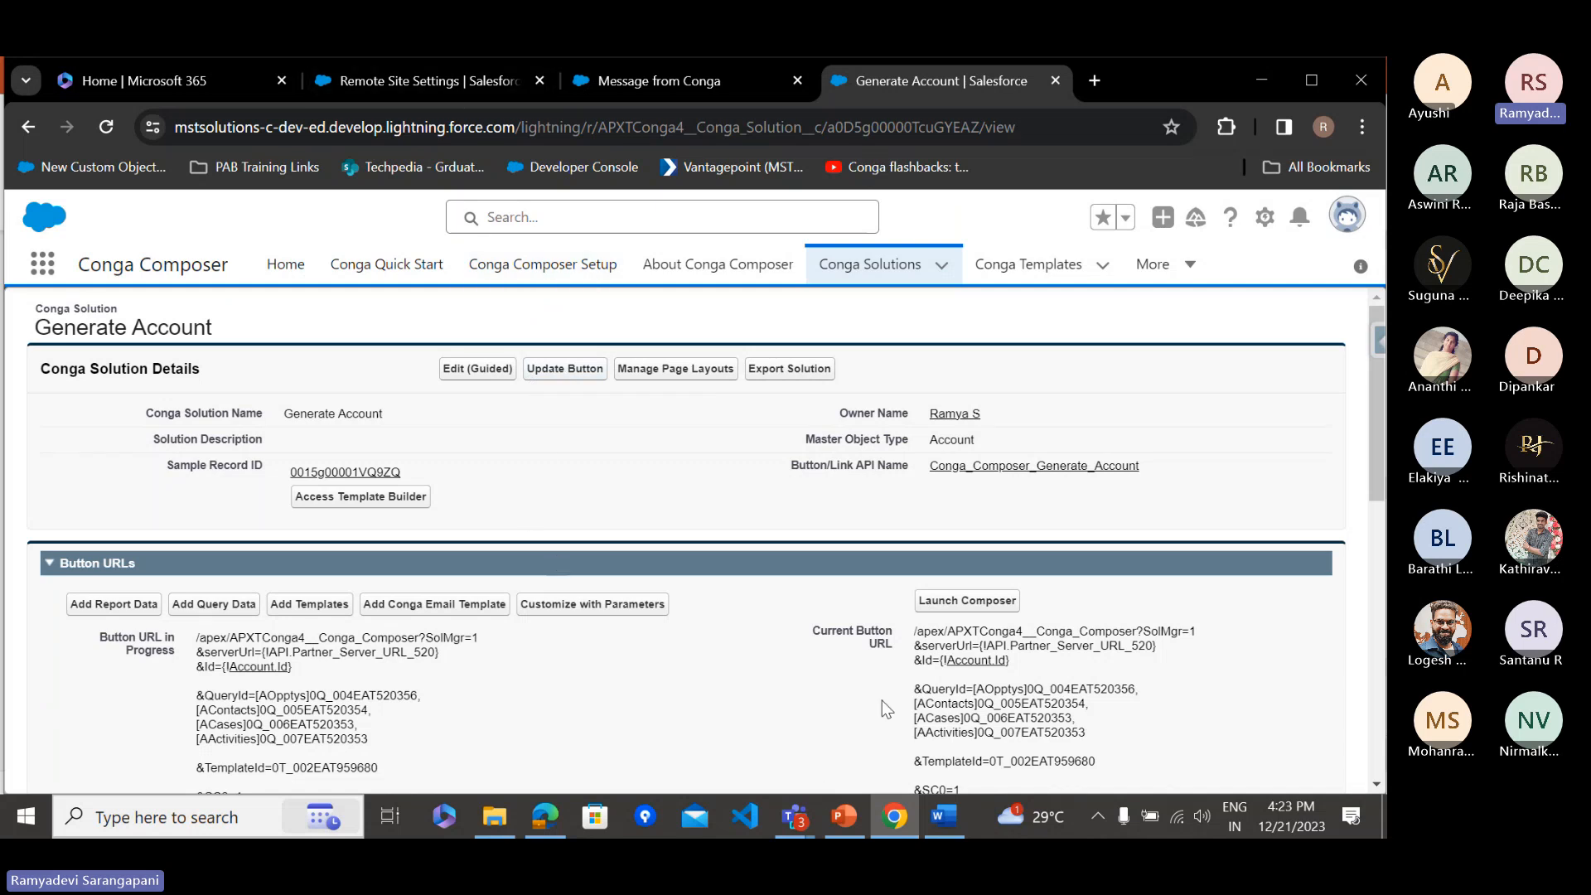
Open Conga Queries, then create and save a new Conga Query record named test
{"action": "left_click", "coordinate": [1187, 265]}
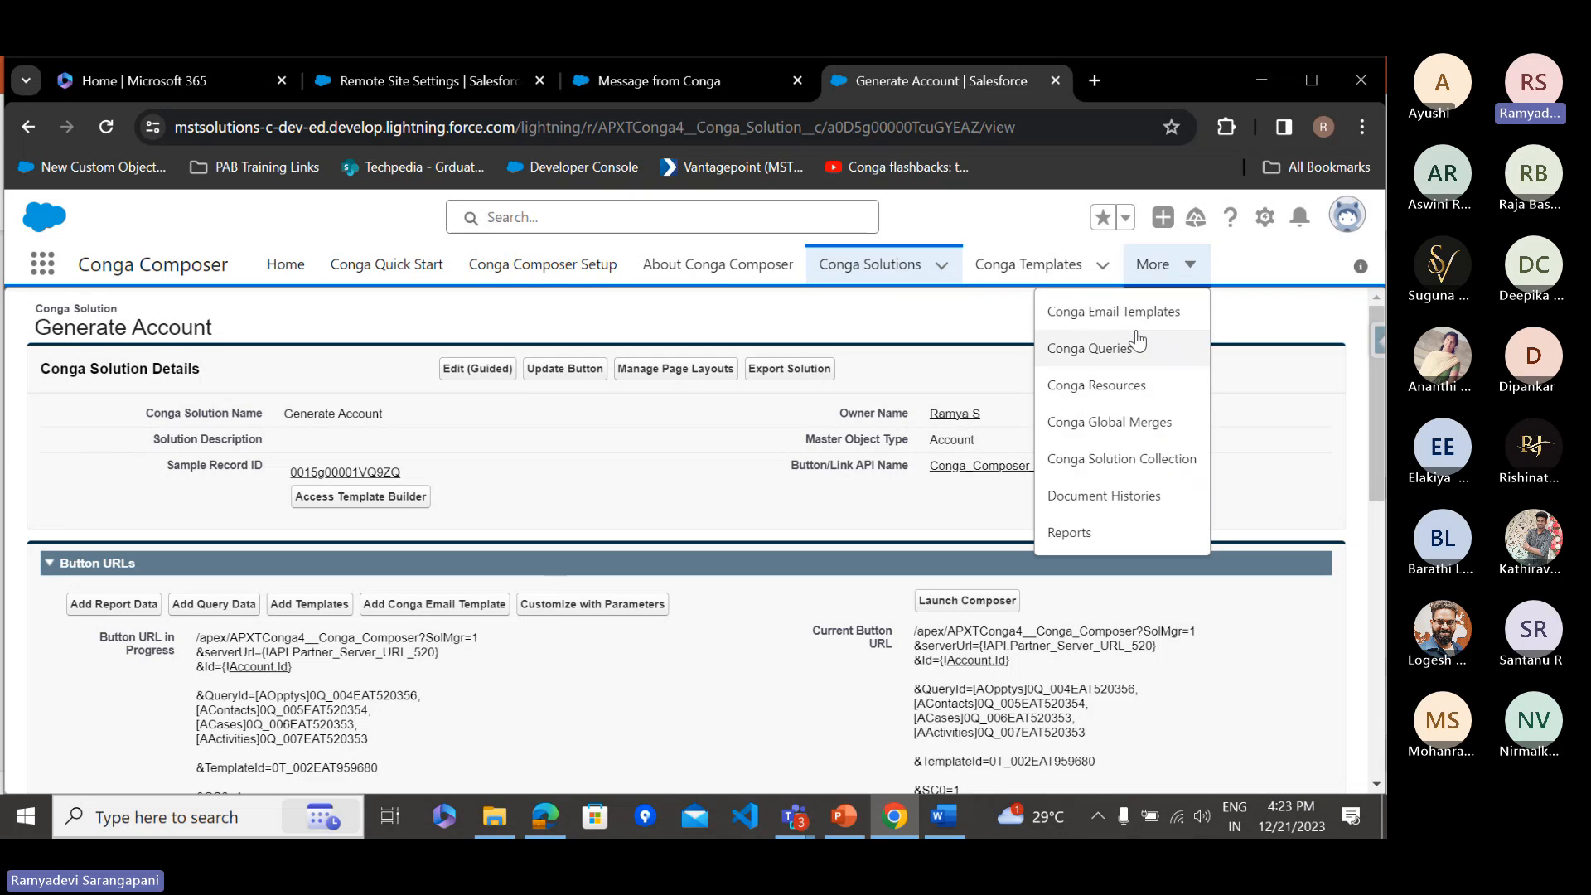
{"action": "left_click", "coordinate": [1131, 343]}
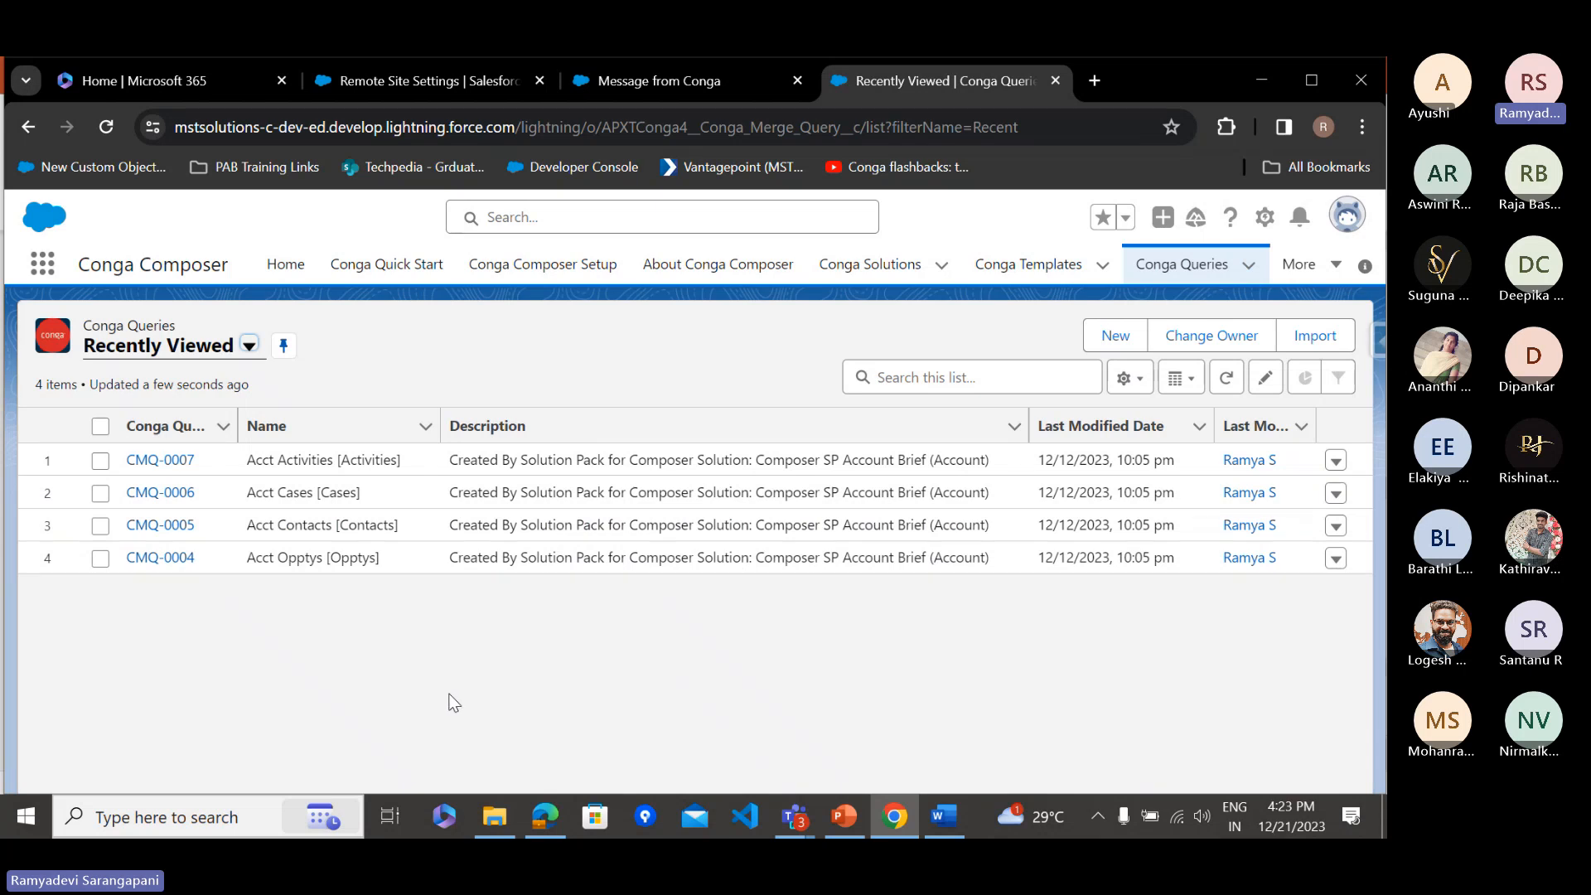
{"action": "left_click", "coordinate": [1111, 348]}
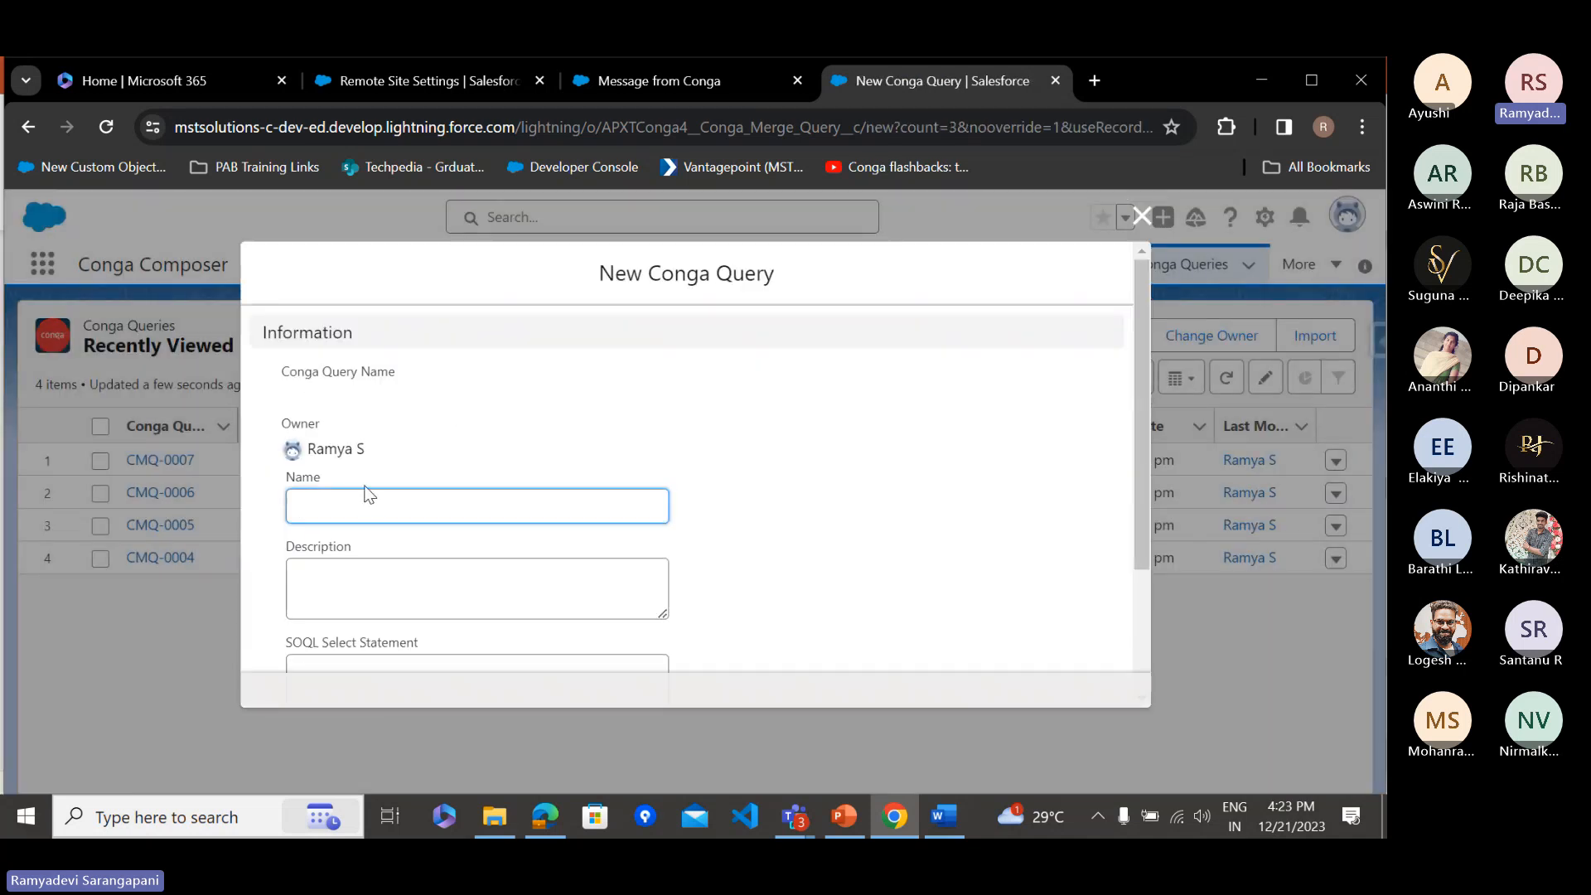
{"action": "type", "text": "test"}
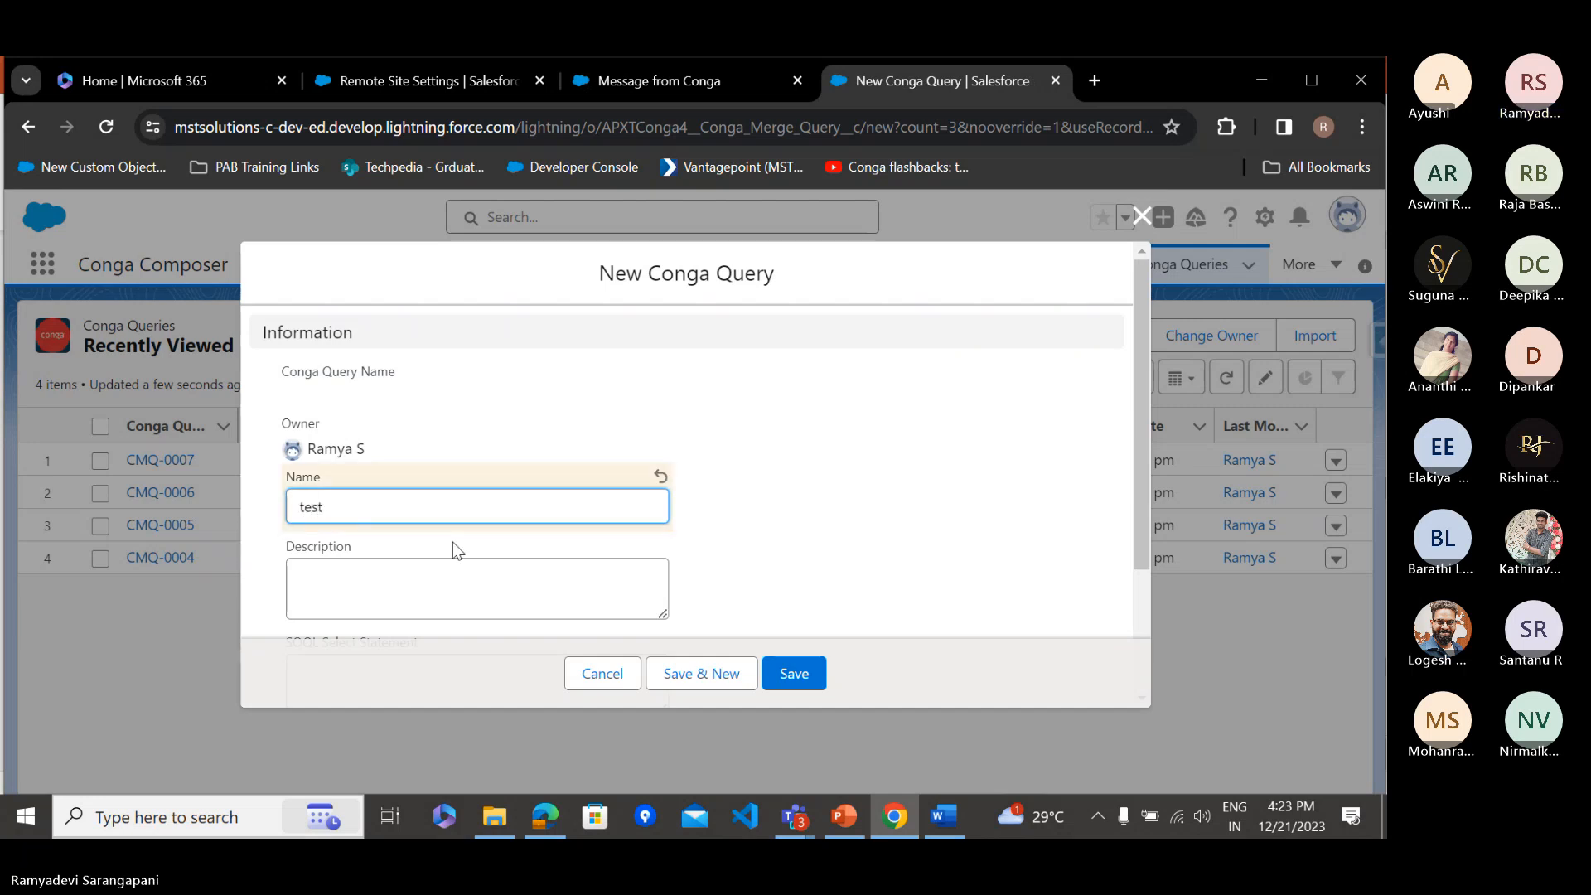
{"action": "scroll", "coordinate": [452, 542], "scroll_direction": "down", "scroll_amount": 2}
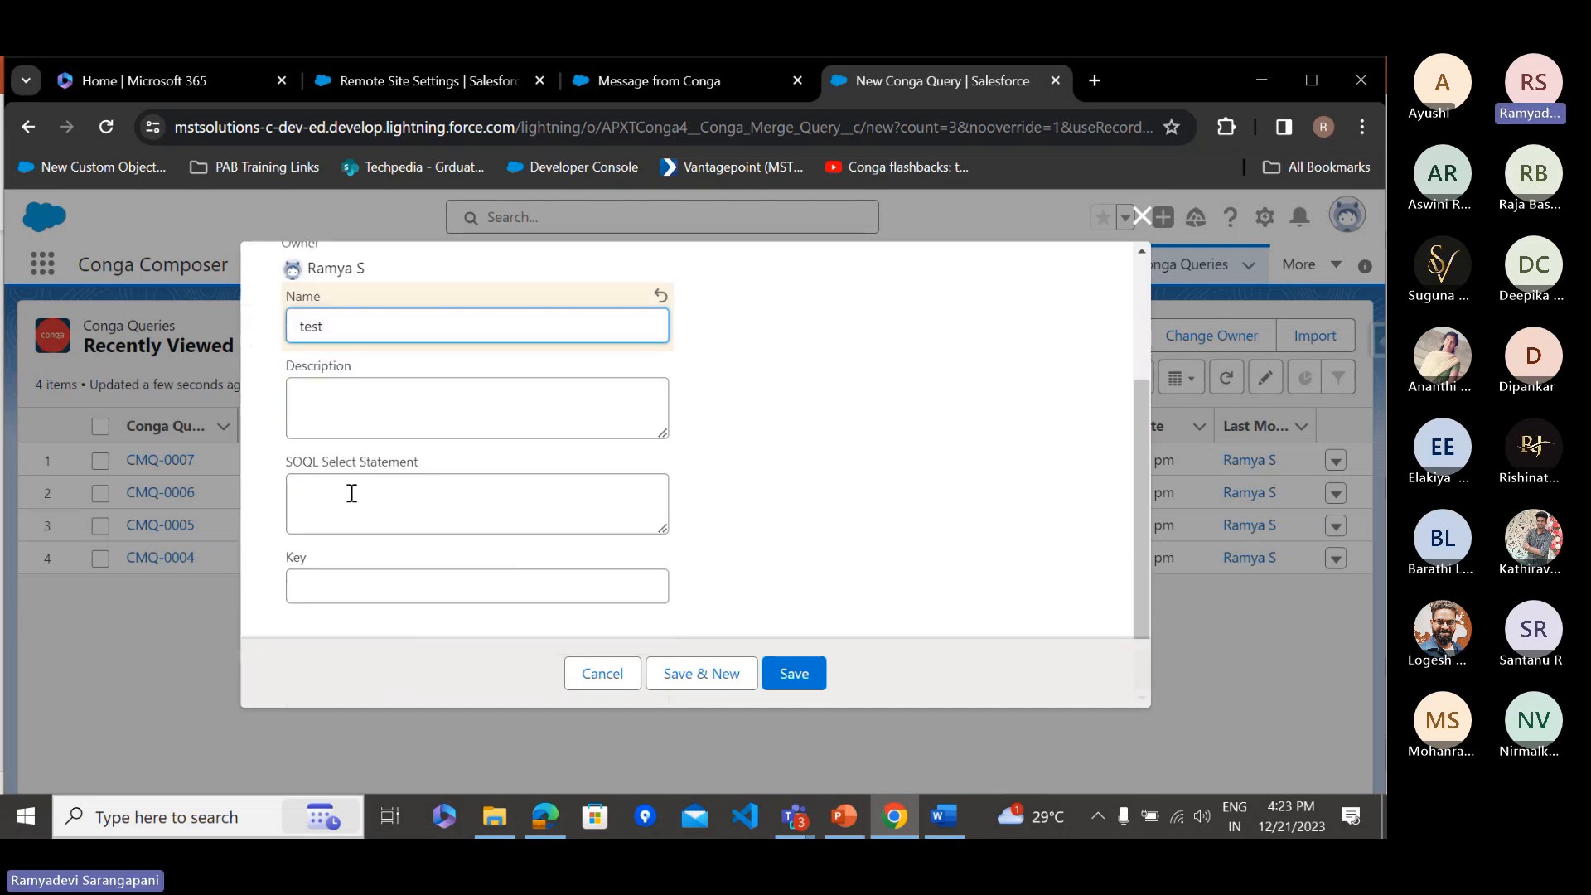
{"action": "left_click", "coordinate": [792, 671]}
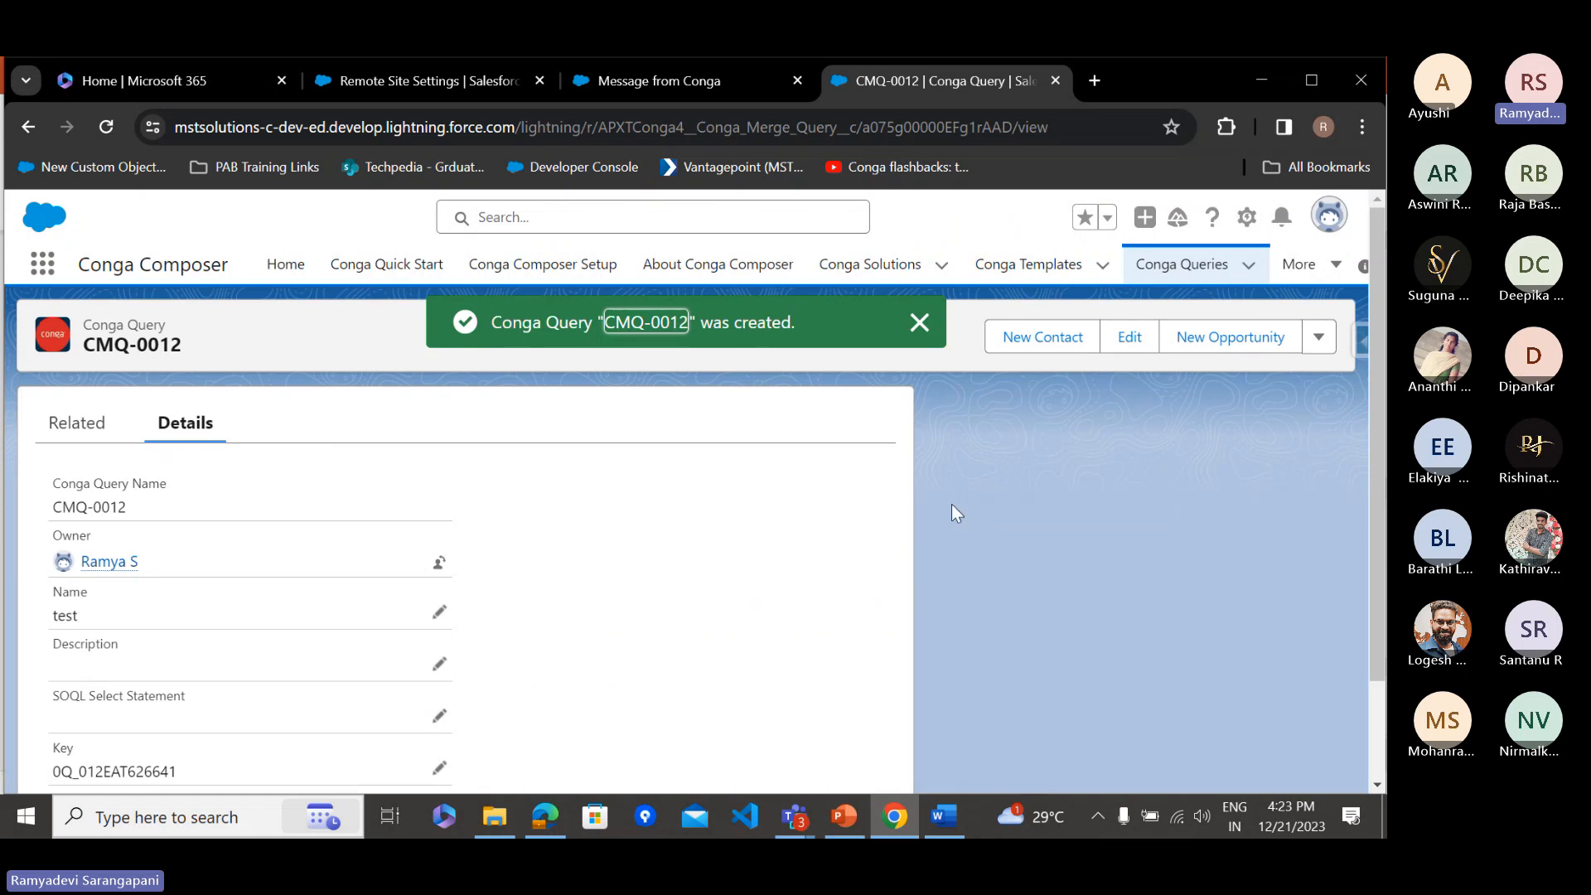
Open the Generate Account Conga solution and bring up its query selection page for adding query data
{"action": "left_click", "coordinate": [841, 274]}
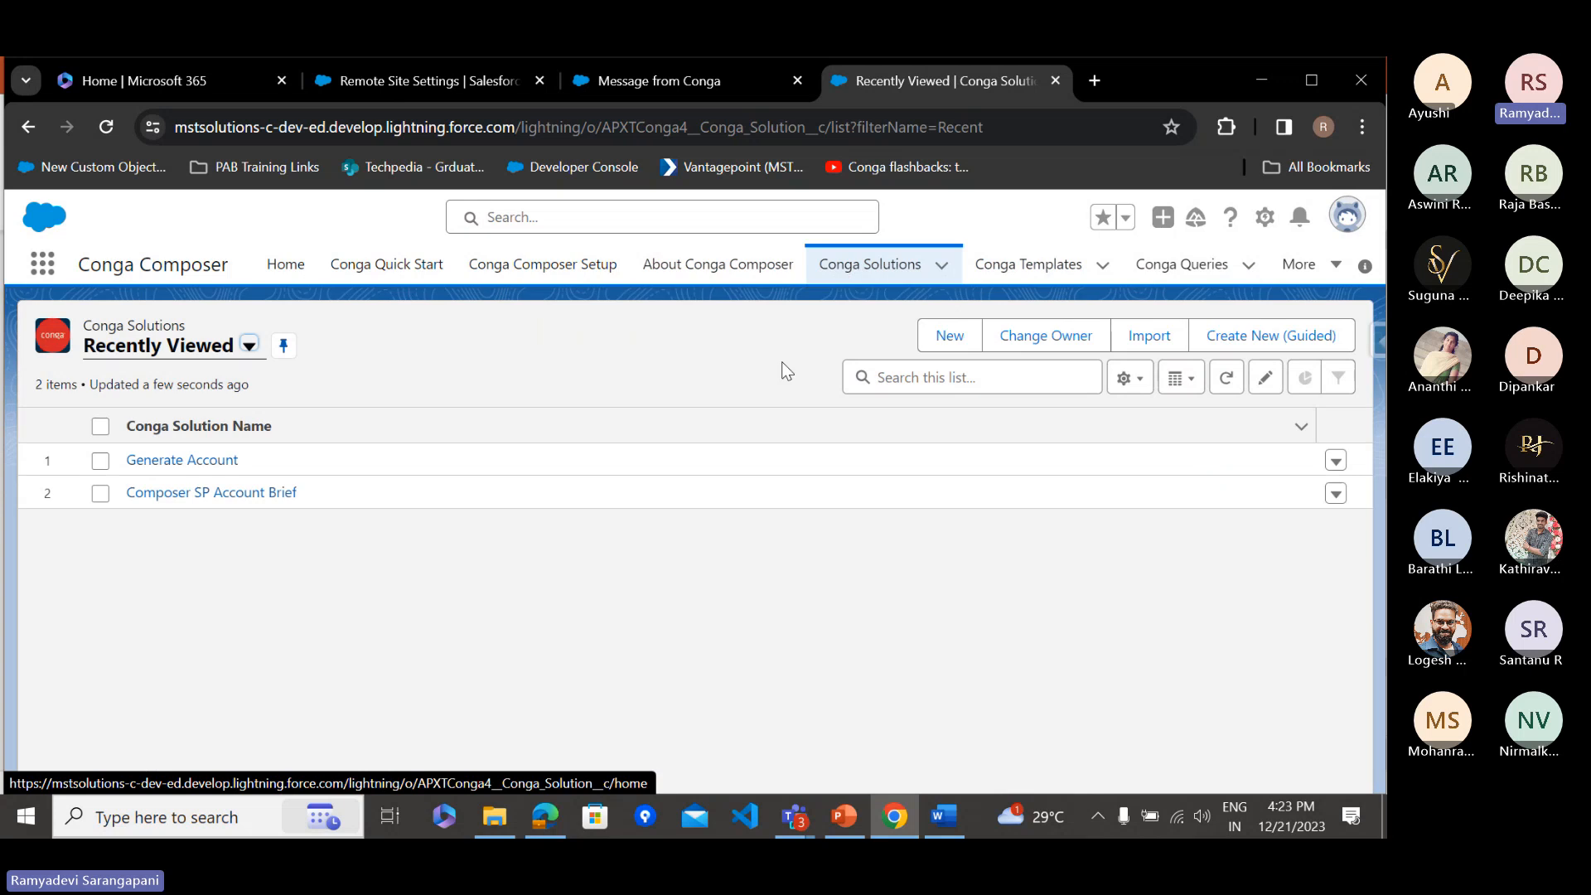
{"action": "left_click", "coordinate": [166, 460]}
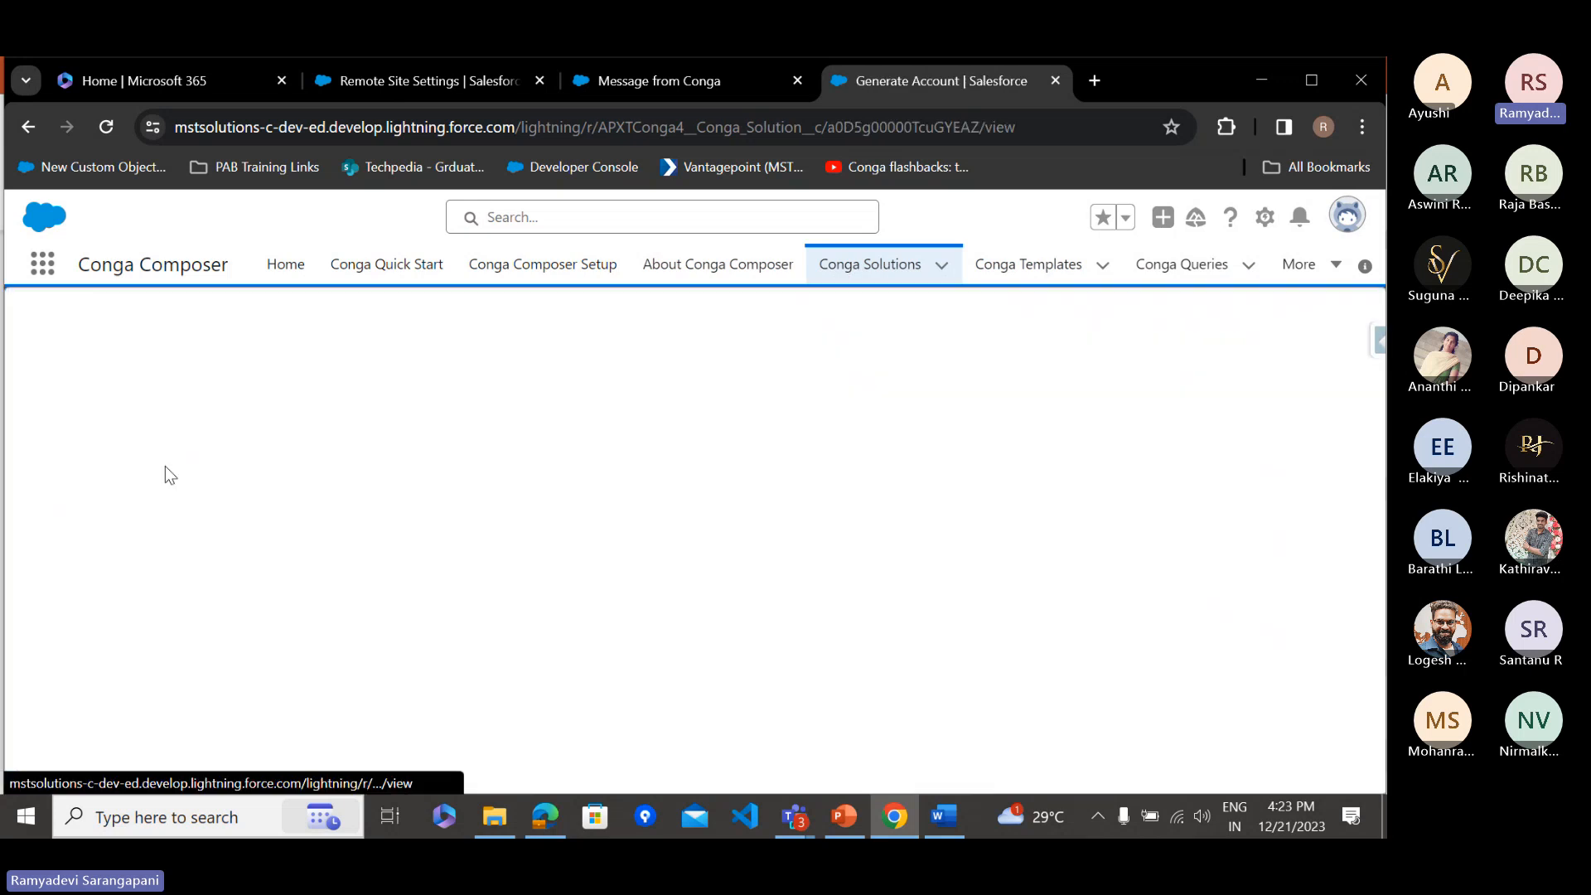
{"action": "scroll", "coordinate": [298, 551], "scroll_direction": "down", "scroll_amount": 3}
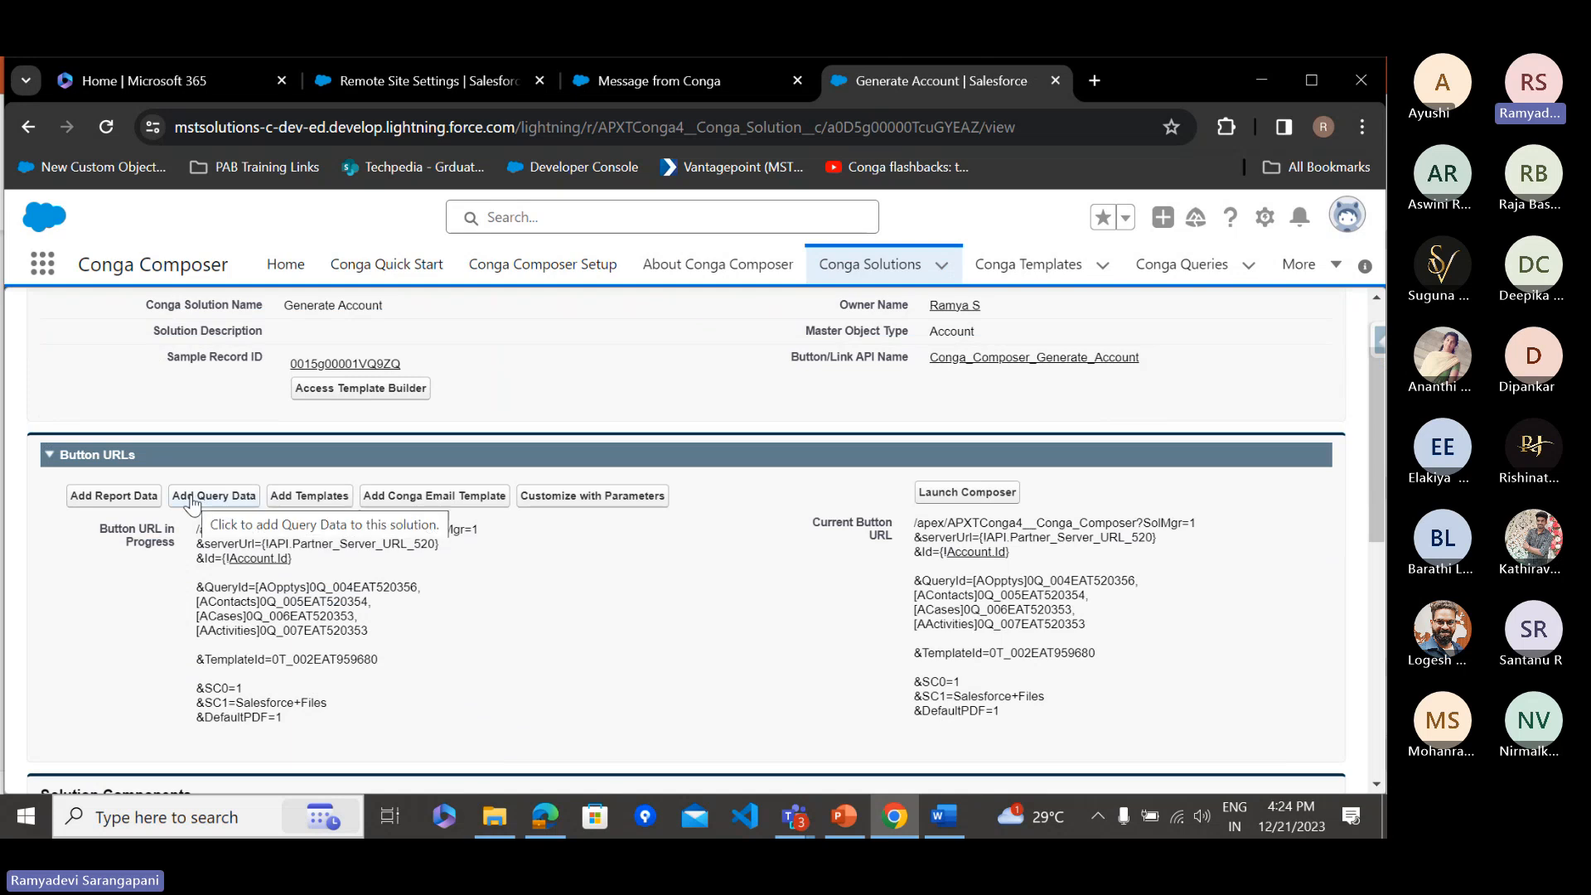
{"action": "left_click", "coordinate": [191, 497]}
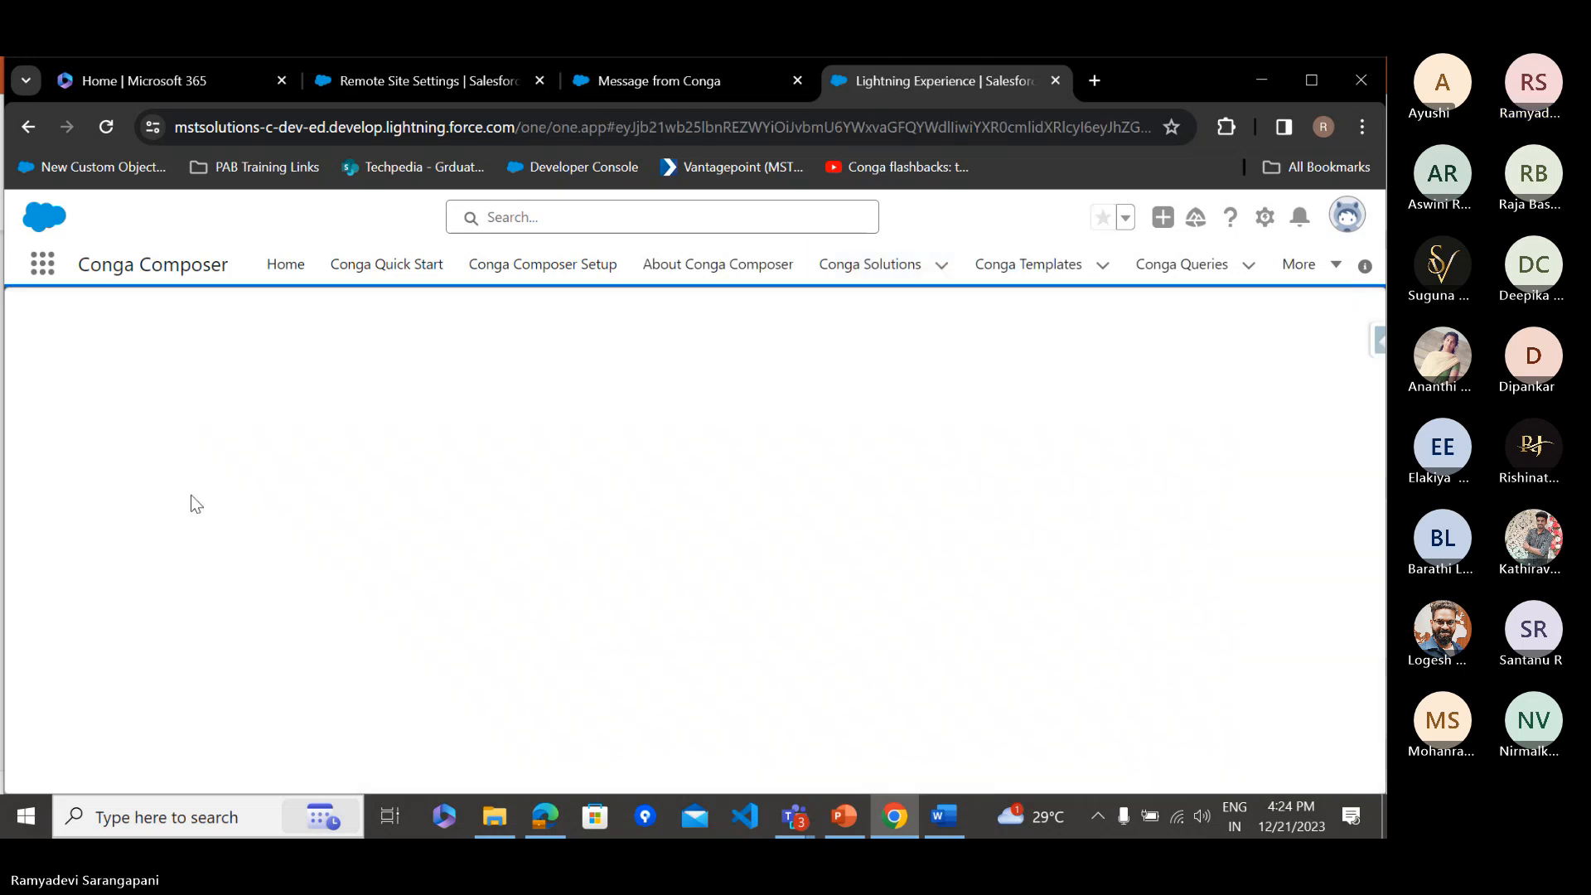
{"action": "scroll", "coordinate": [198, 622], "scroll_direction": "down", "scroll_amount": 1}
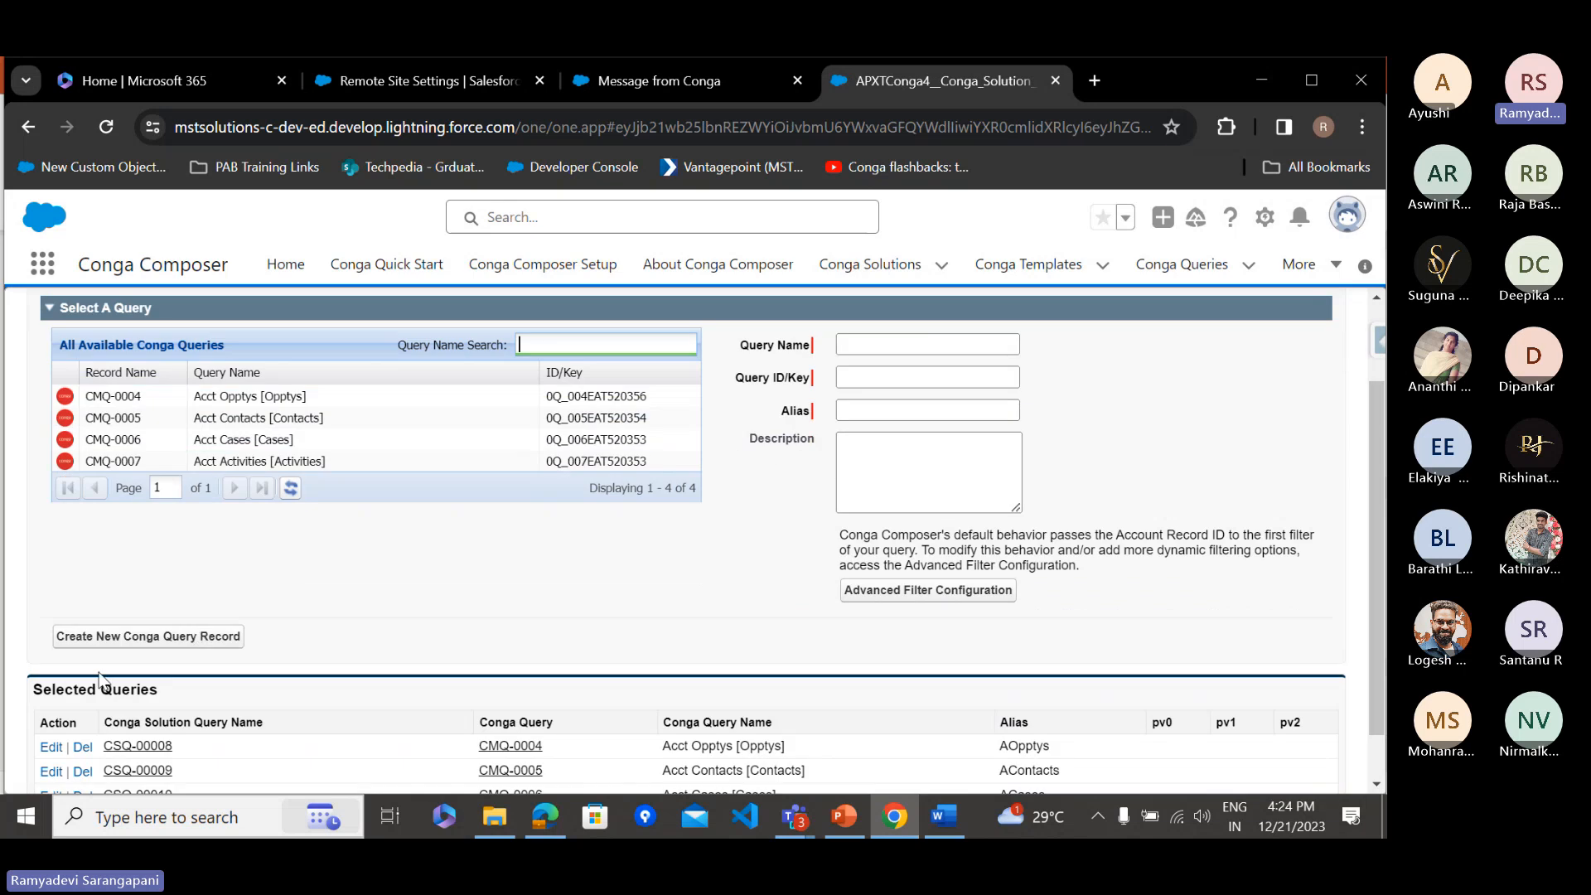
Look through the new Conga Query form offered by the solution's query page and close it without saving
{"action": "left_click", "coordinate": [178, 639]}
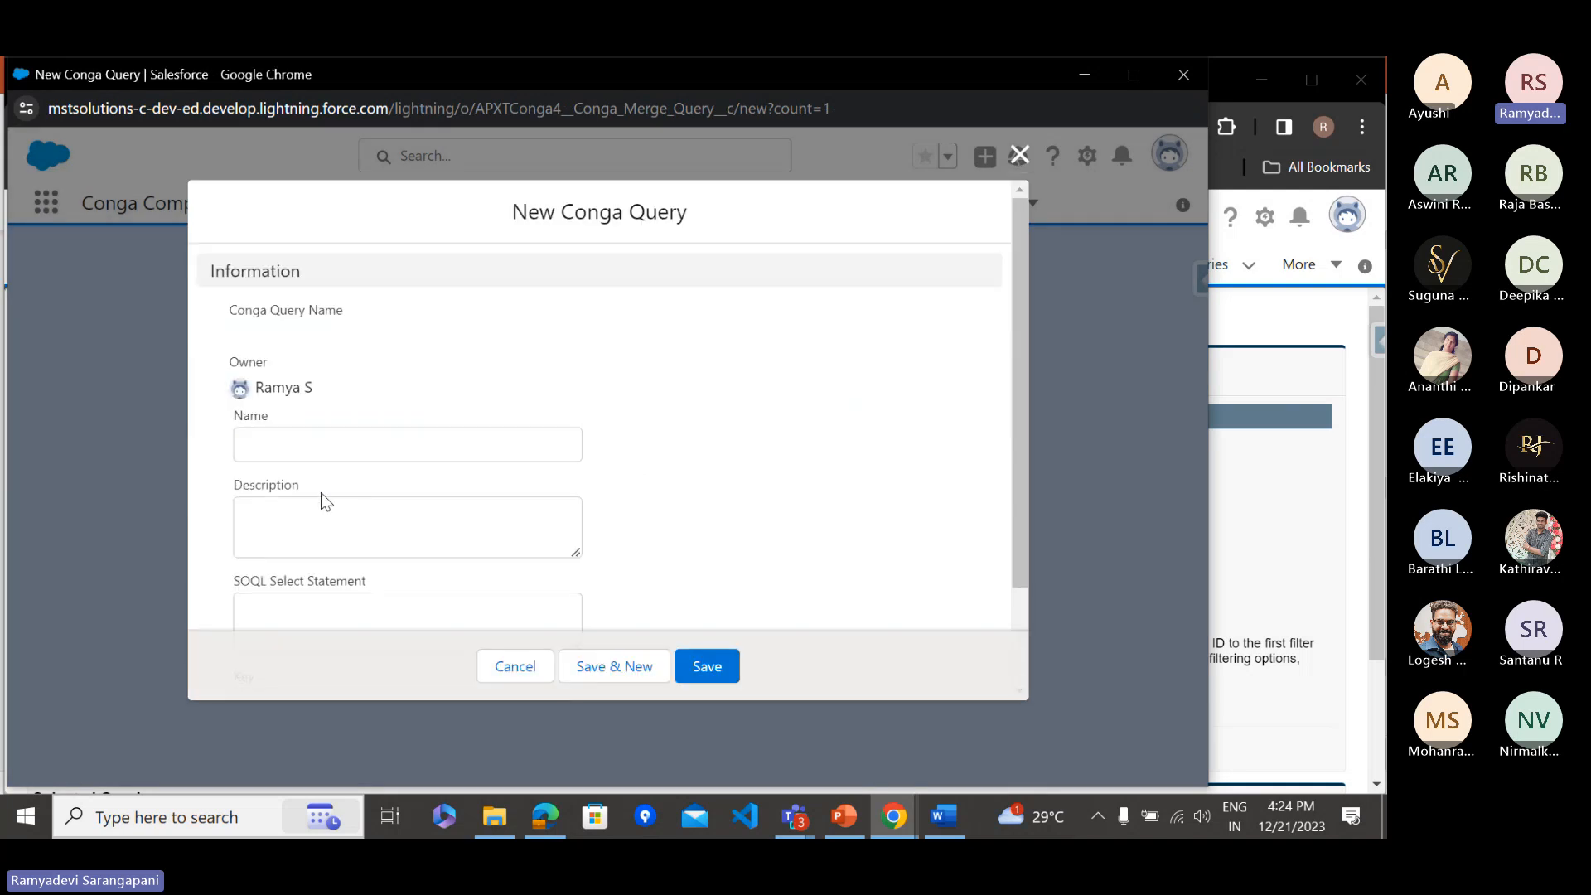
{"action": "scroll", "coordinate": [277, 459], "scroll_direction": "down", "scroll_amount": 2}
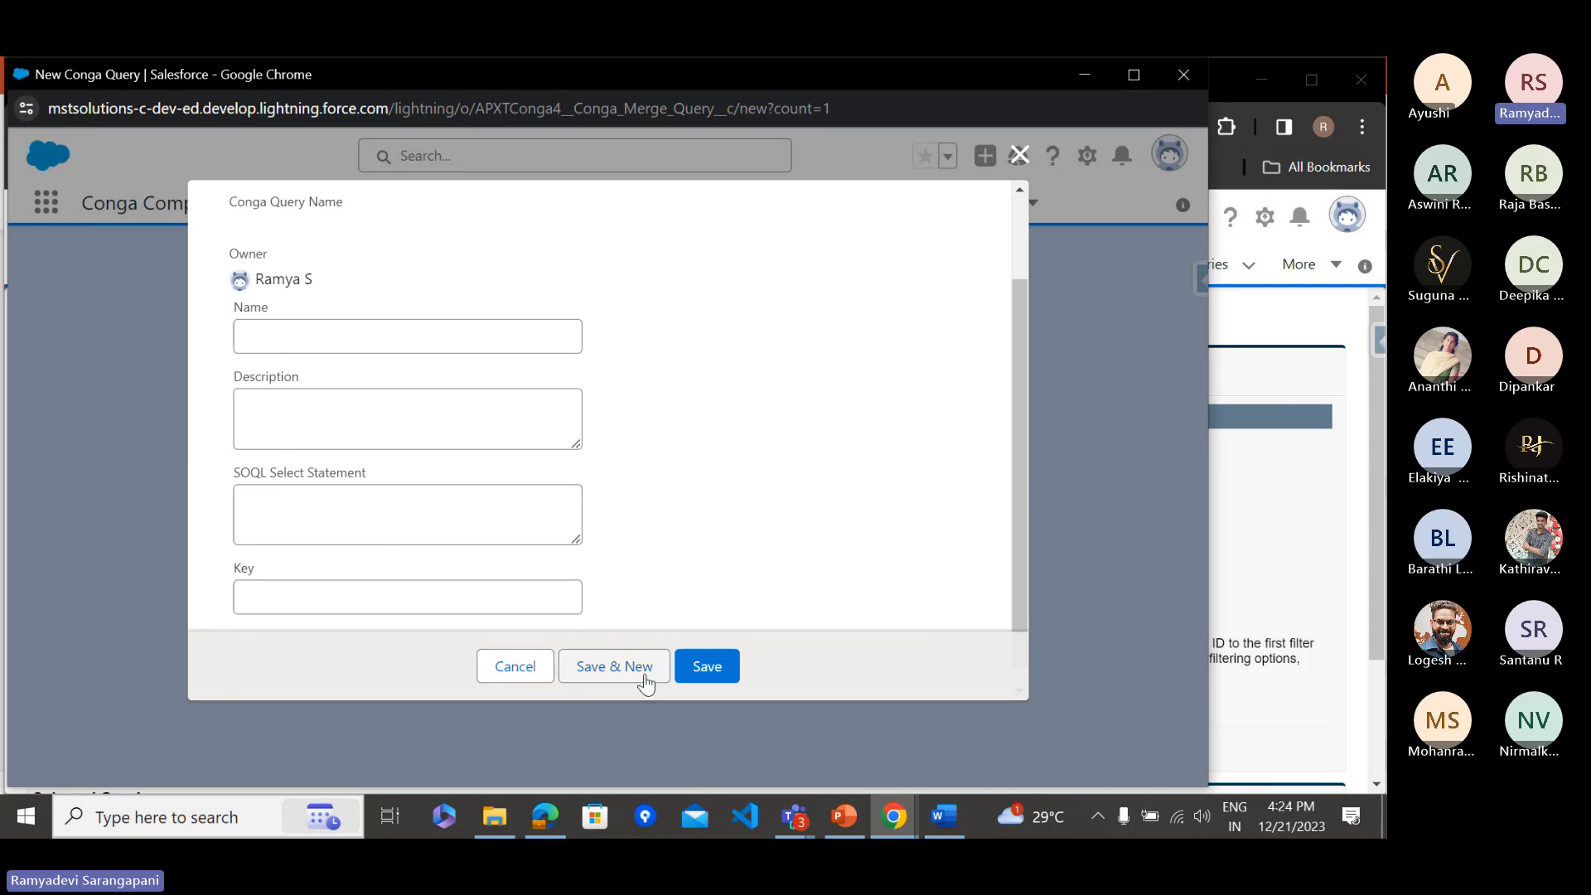
{"action": "left_click", "coordinate": [1019, 155]}
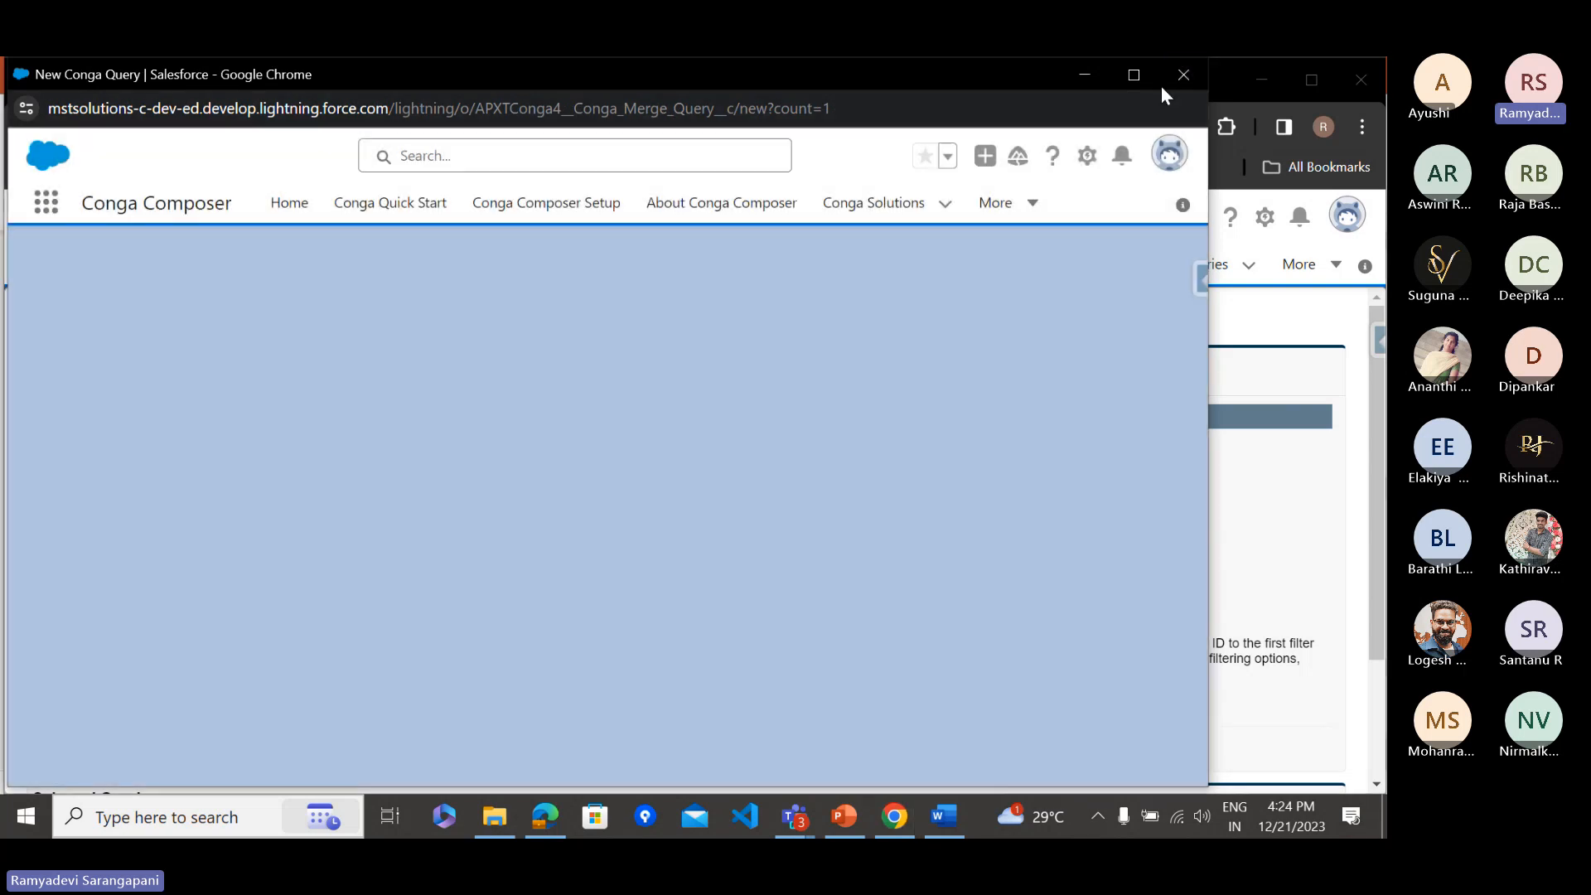
{"action": "left_click", "coordinate": [1163, 85]}
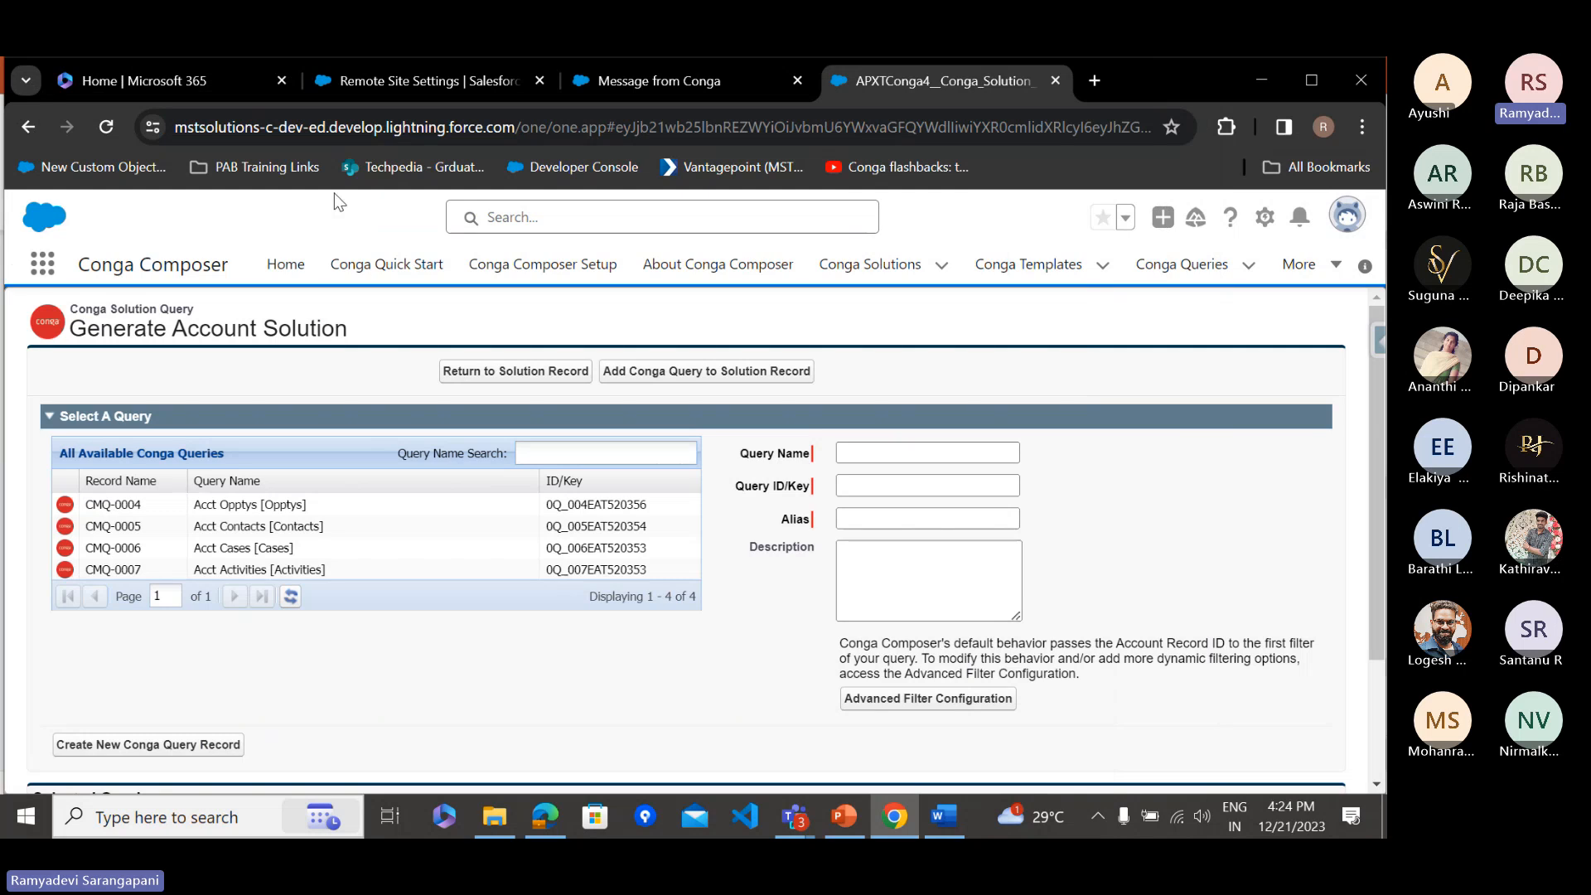
Reload the solution's query page, select the Acct Activities [Activities] query and return to the Conga Solutions list without adding it
{"action": "left_click", "coordinate": [101, 128]}
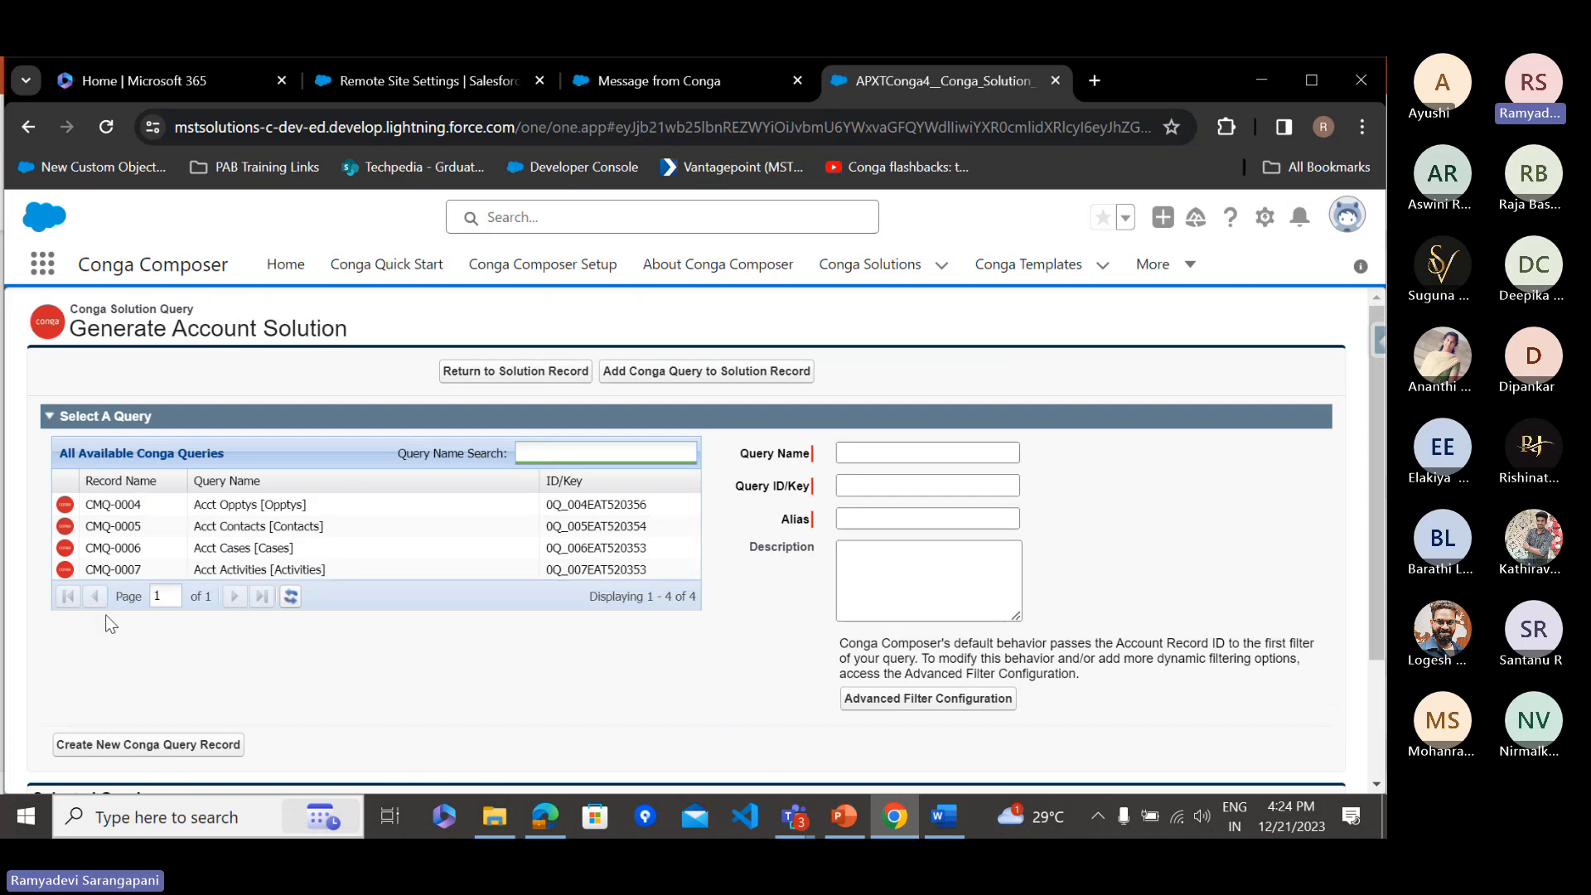
{"action": "left_click", "coordinate": [88, 571]}
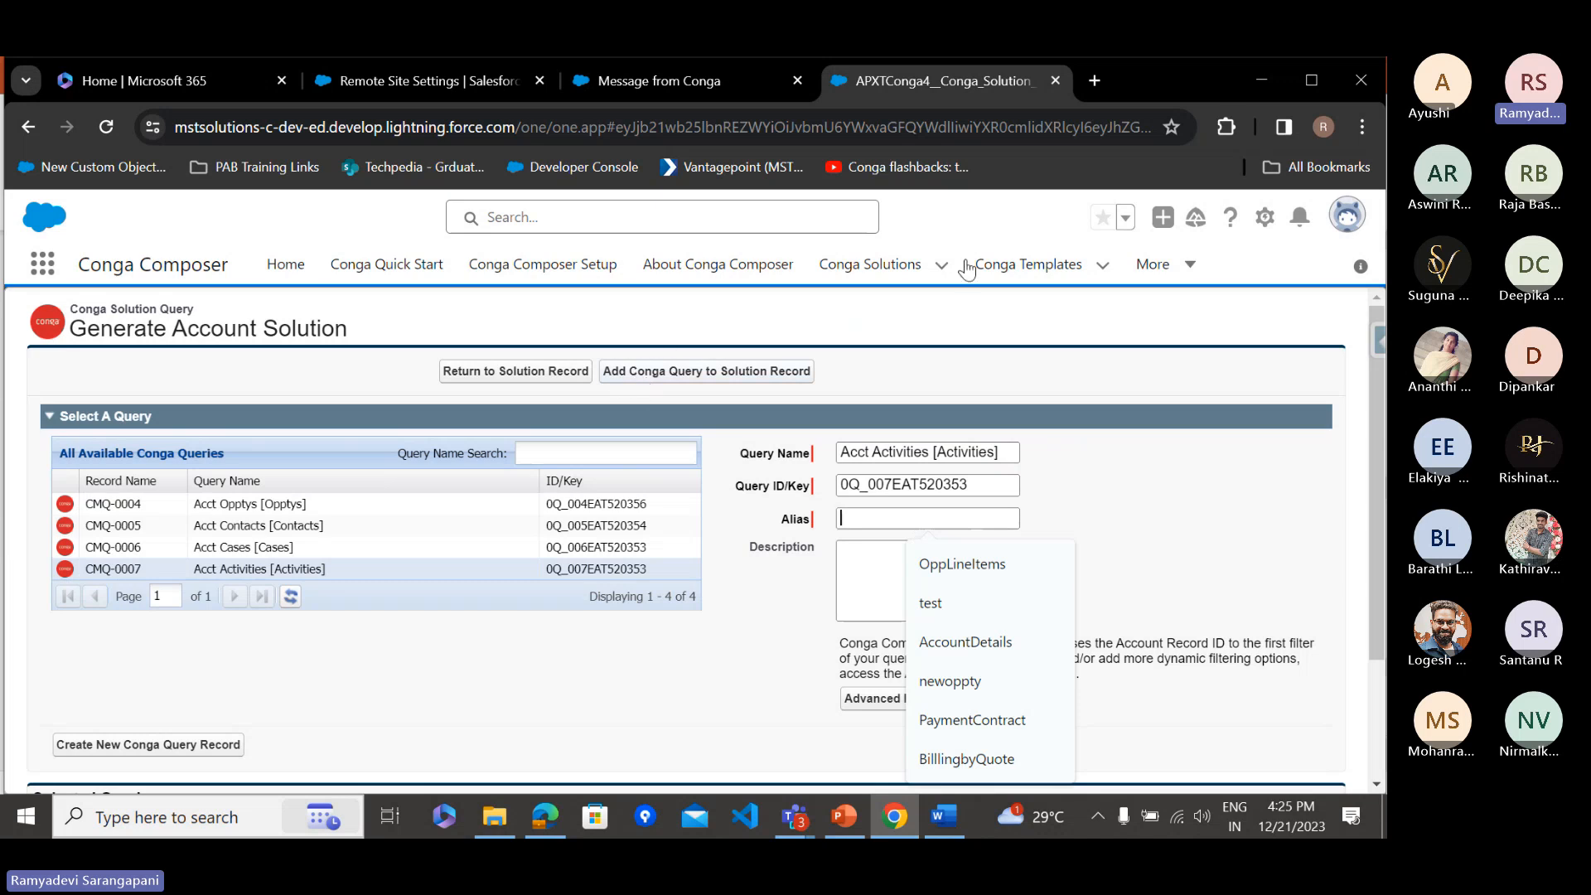
{"action": "left_click", "coordinate": [878, 276]}
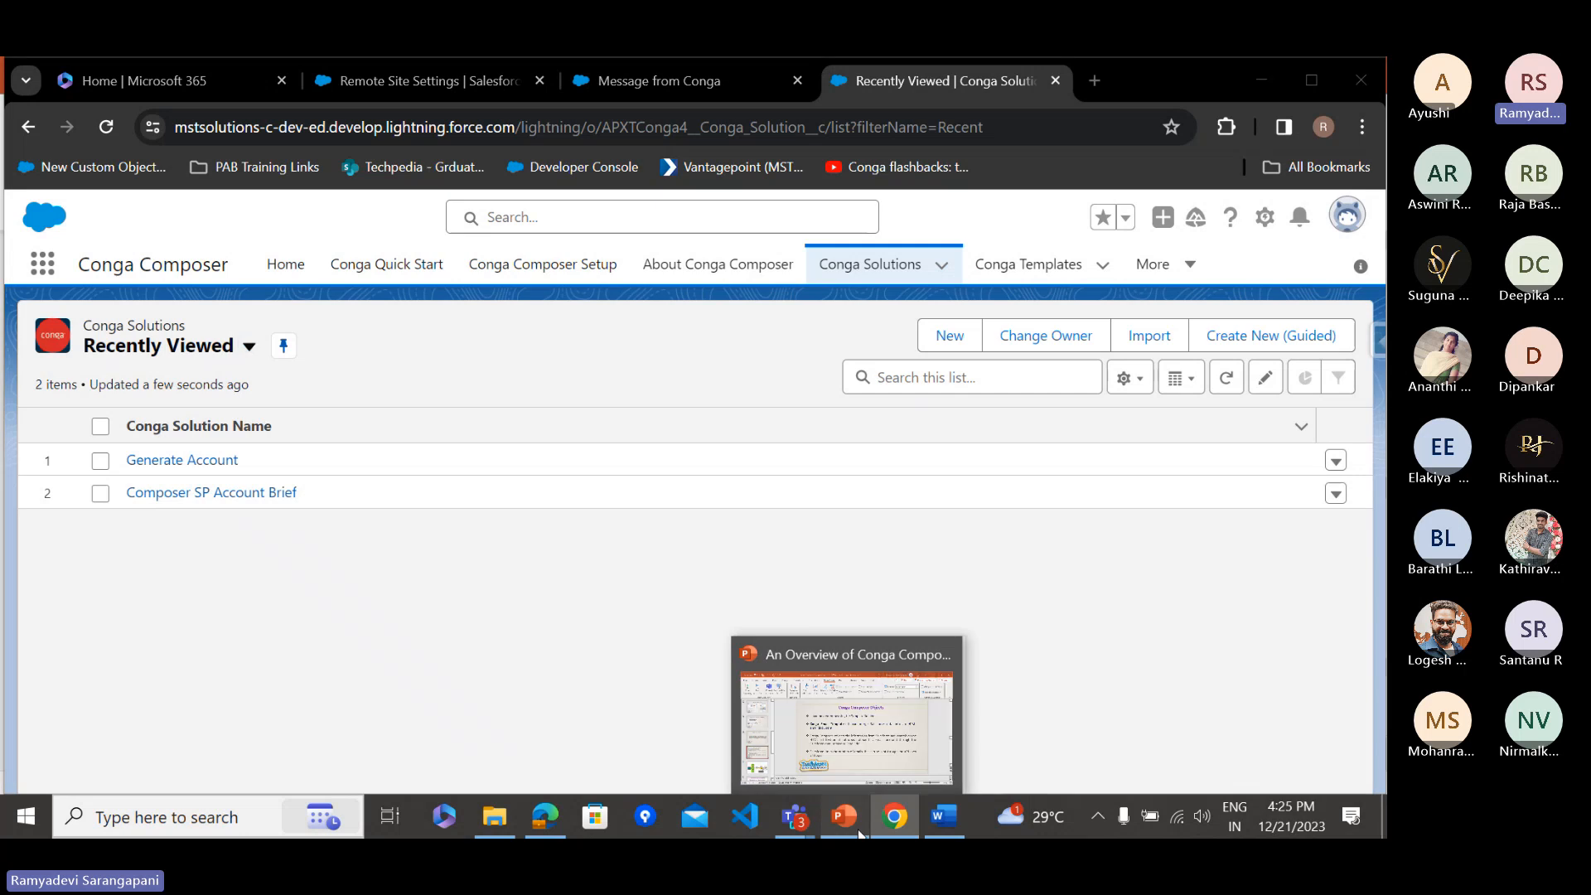
Switch to PowerPoint, present the "6. Conga Composer Objects." slide, look briefly at the following slide and end the show
{"action": "left_click", "coordinate": [835, 819]}
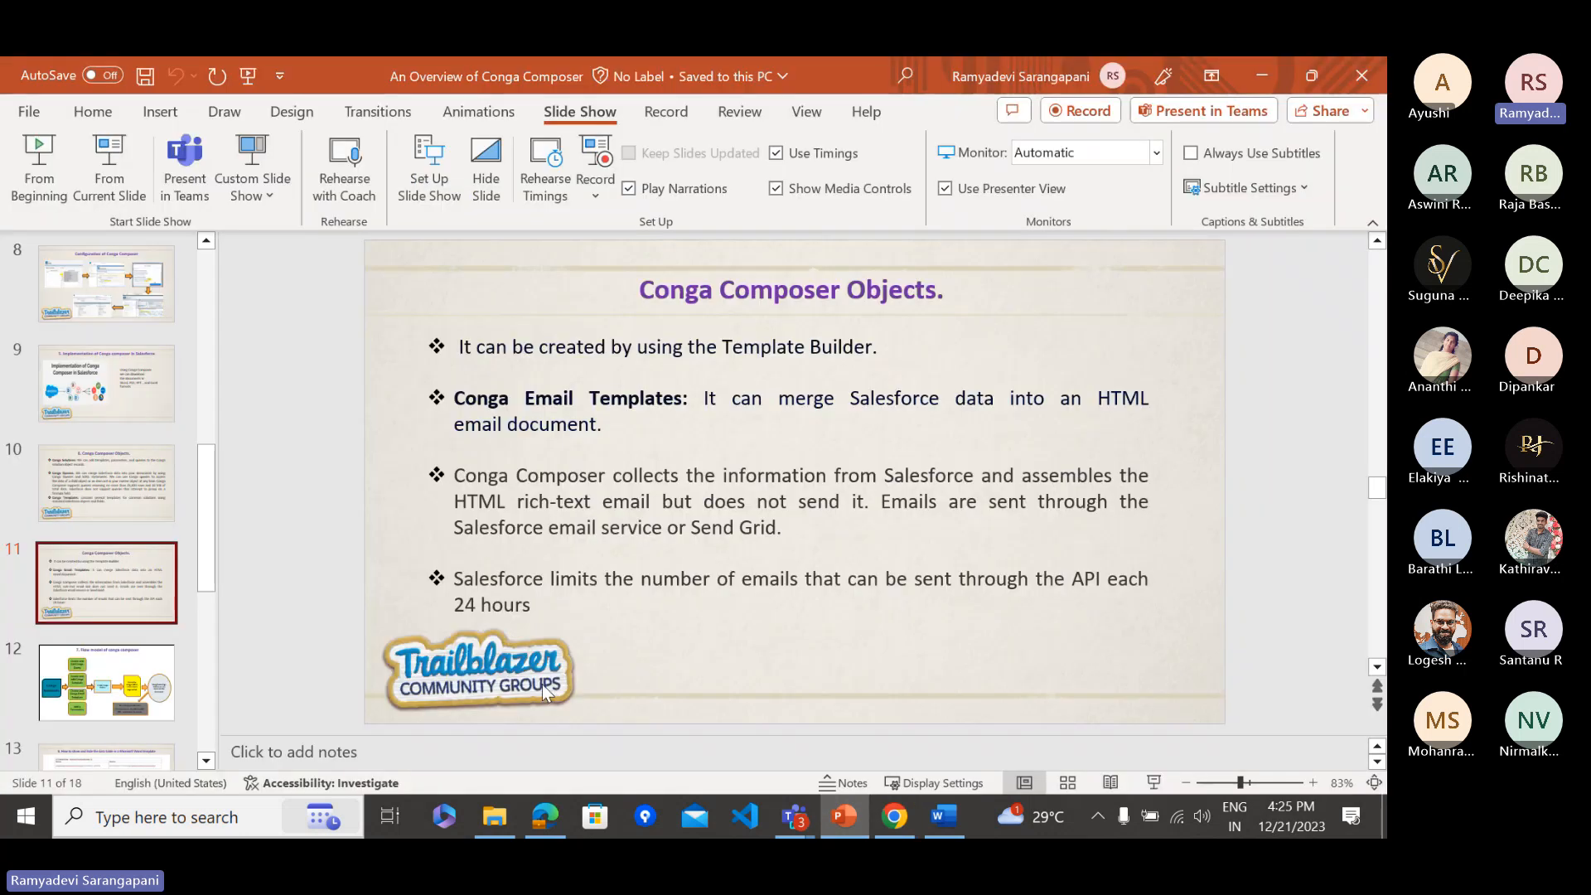
{"action": "left_click", "coordinate": [46, 517]}
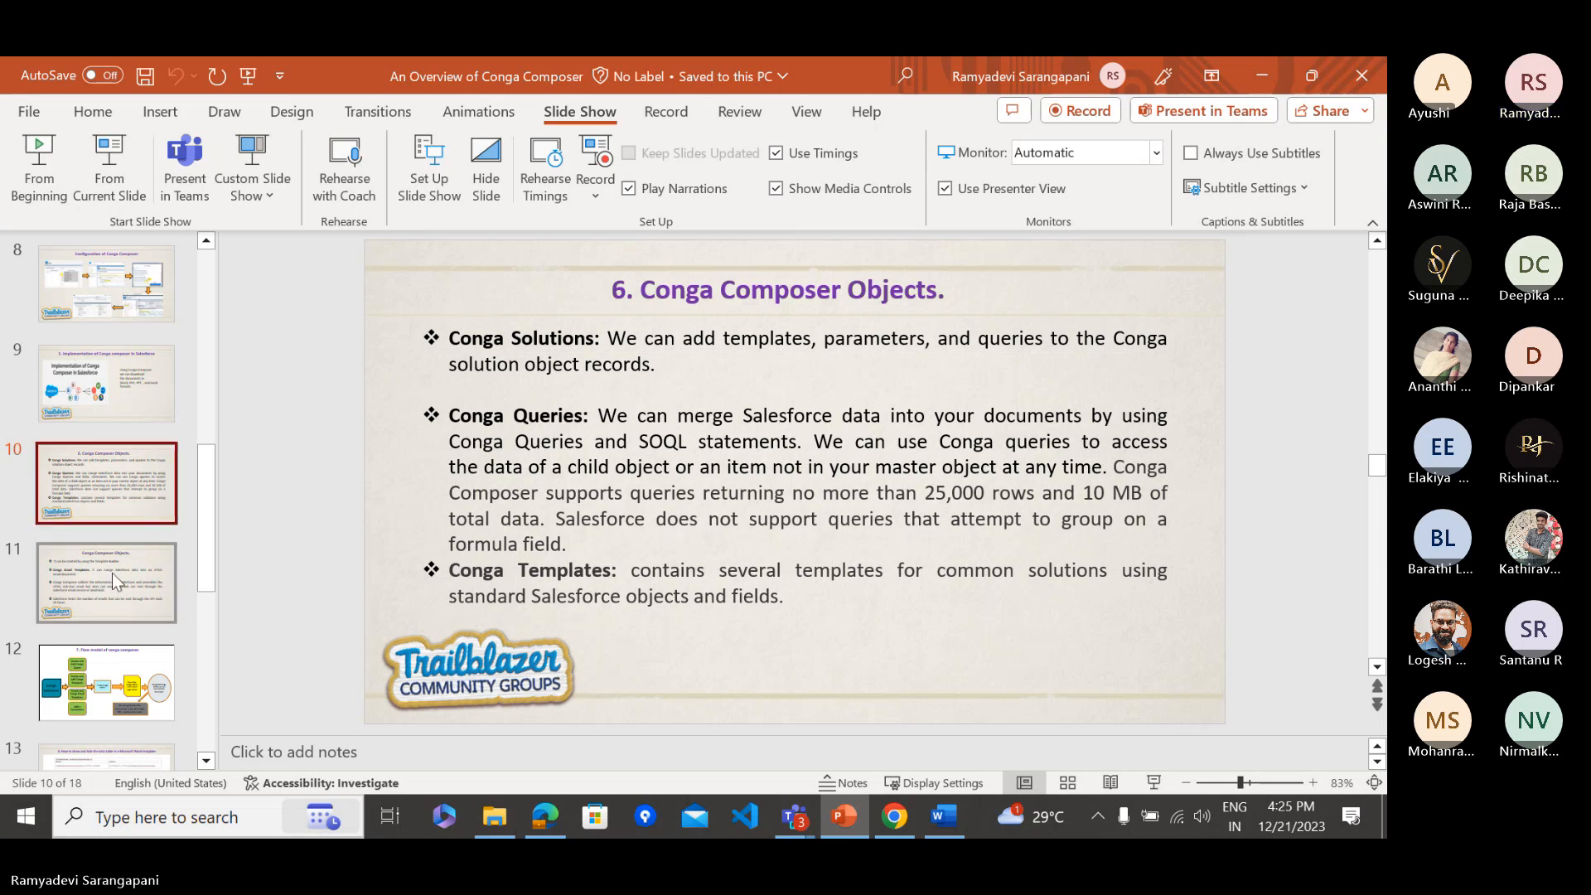
{"action": "left_click", "coordinate": [103, 194]}
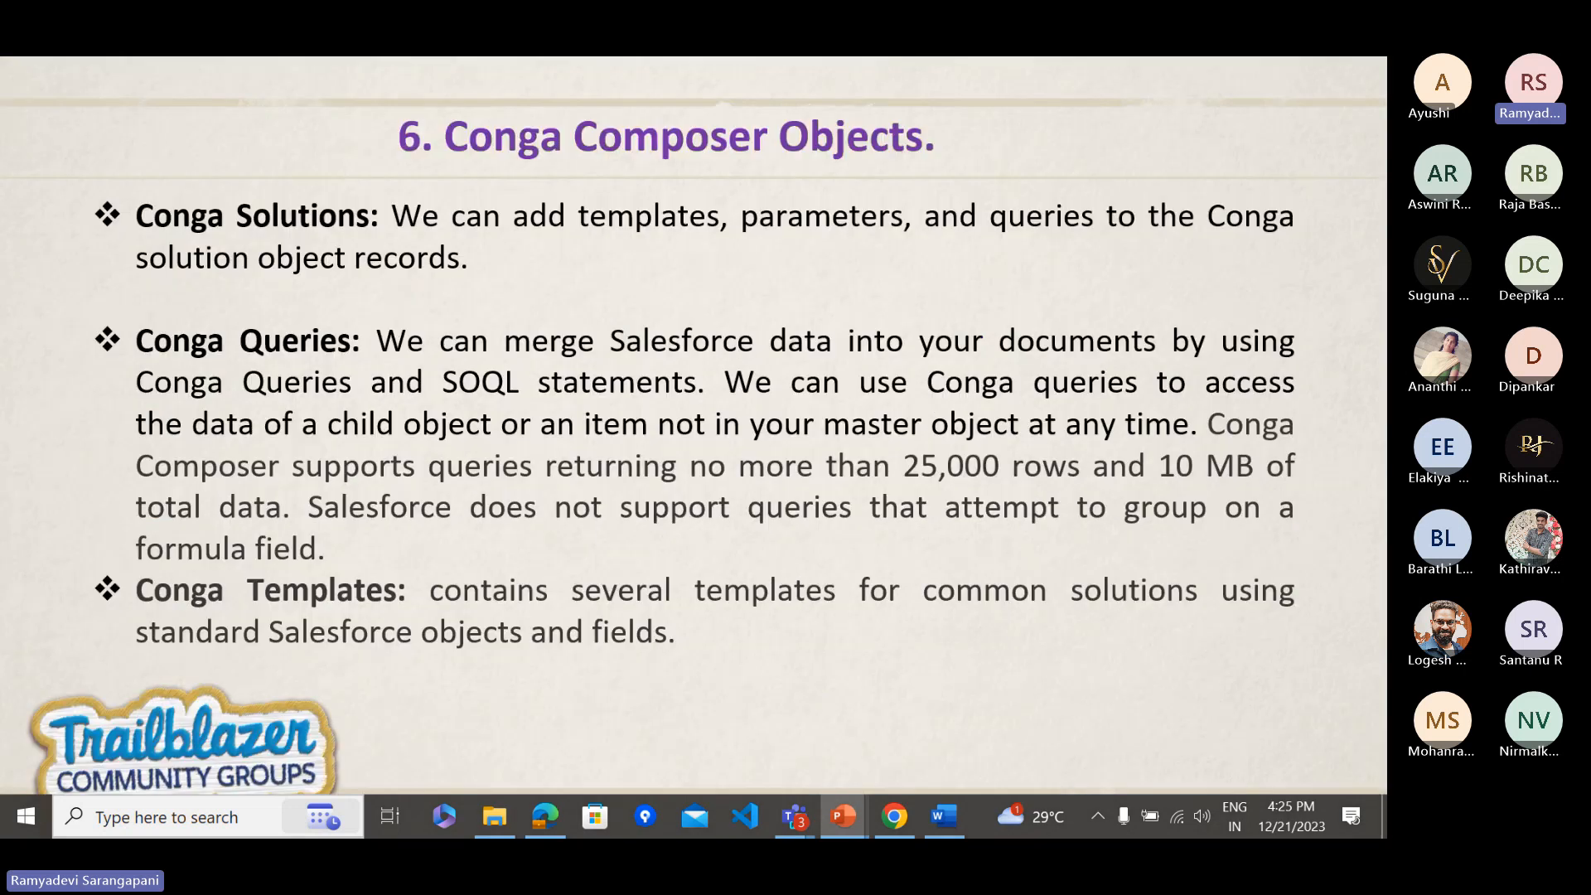
{"action": "key", "text": "Right"}
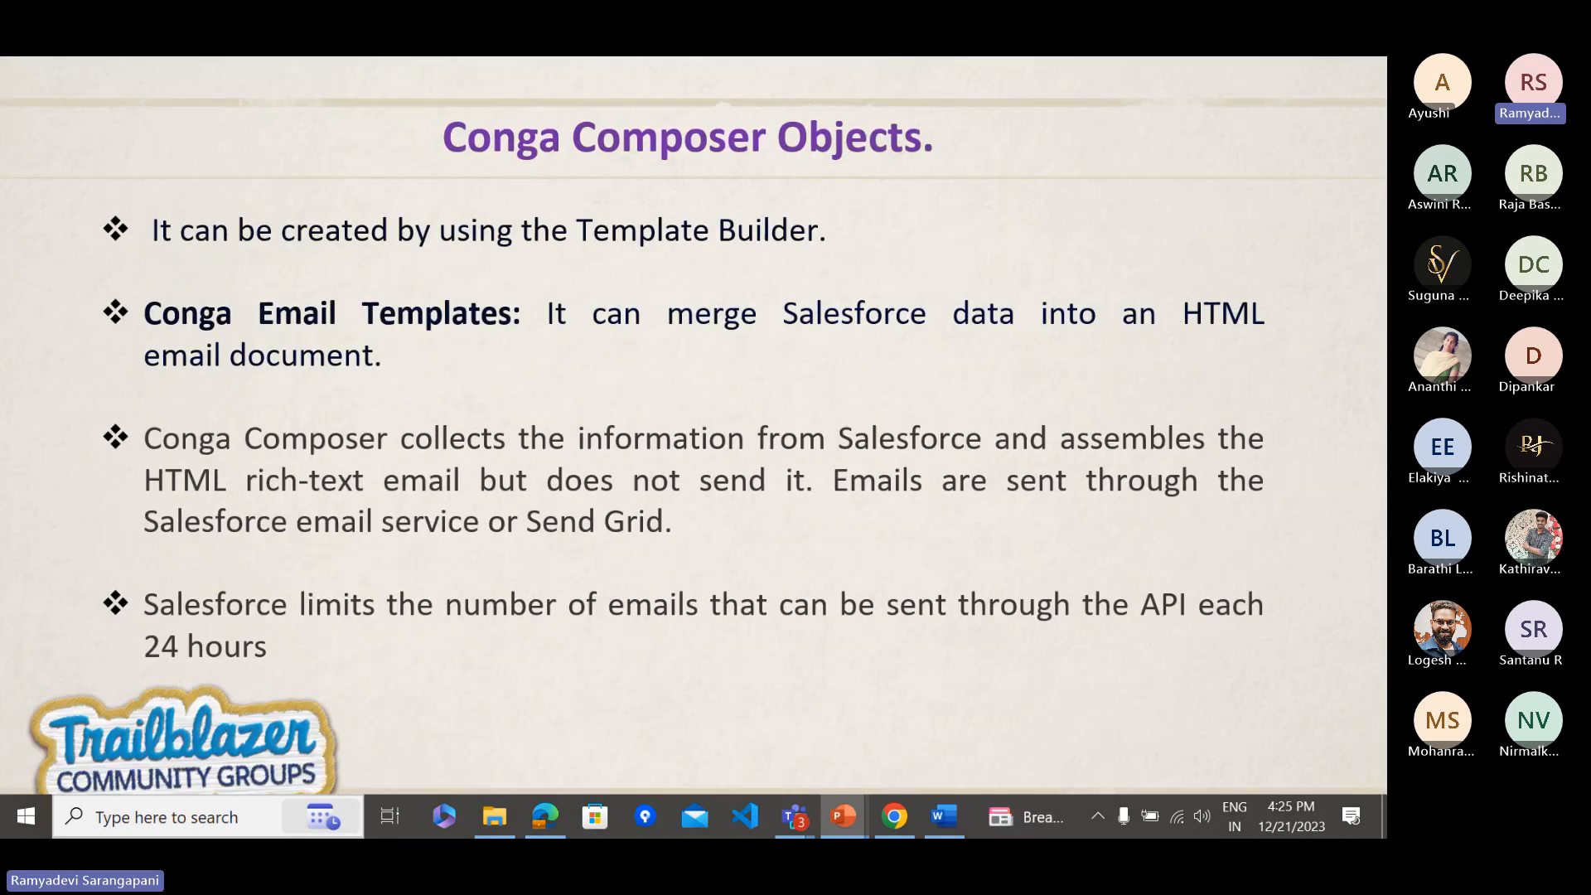
{"action": "key", "text": "Left"}
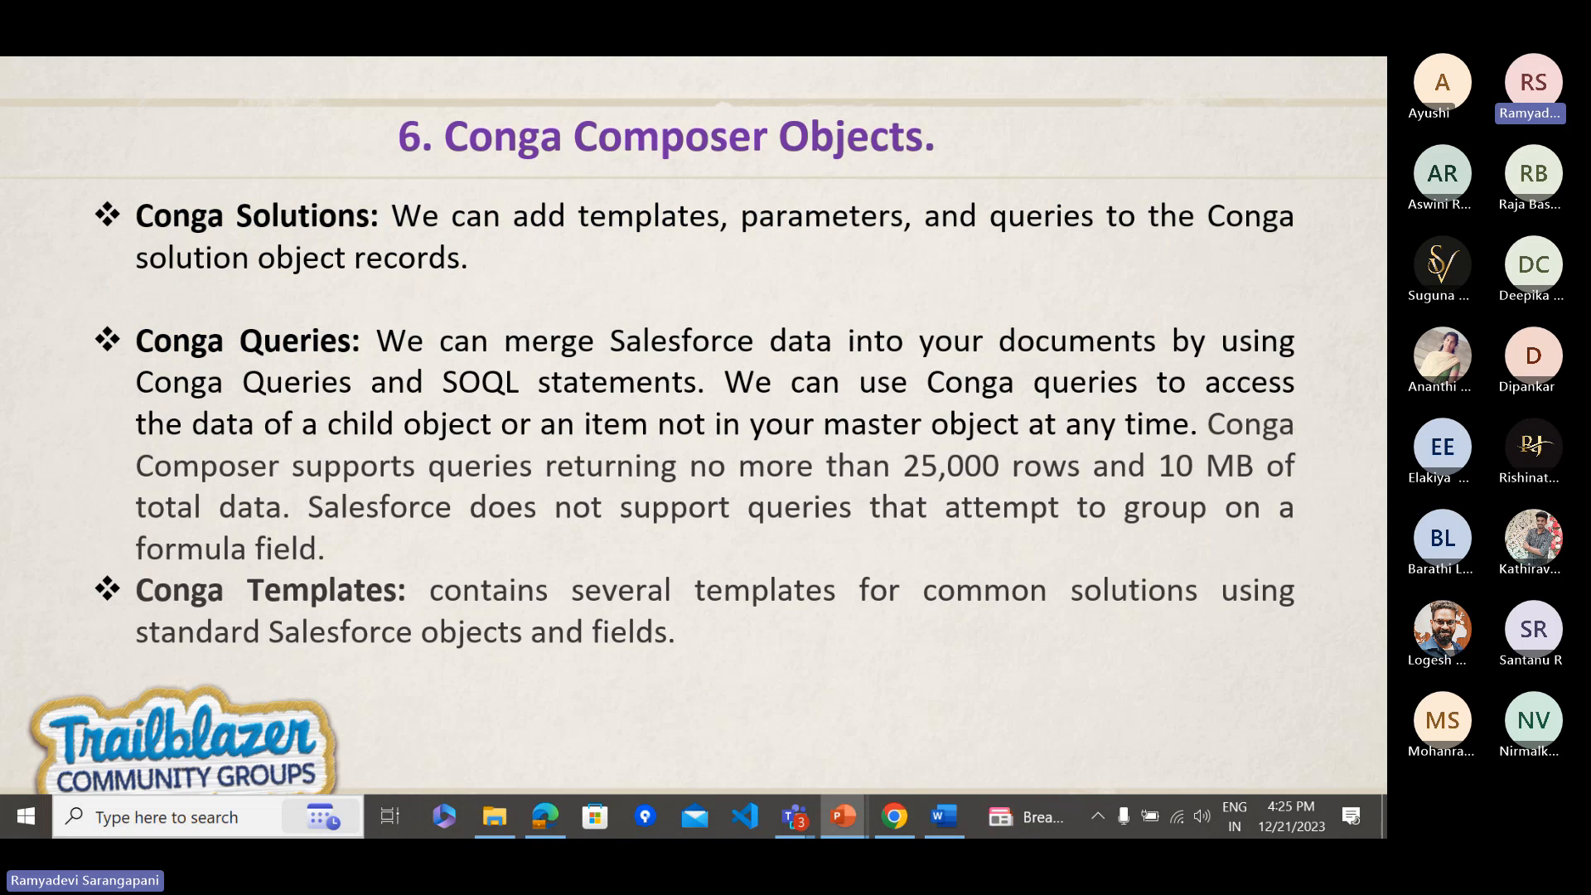
{"action": "key", "text": "Escape"}
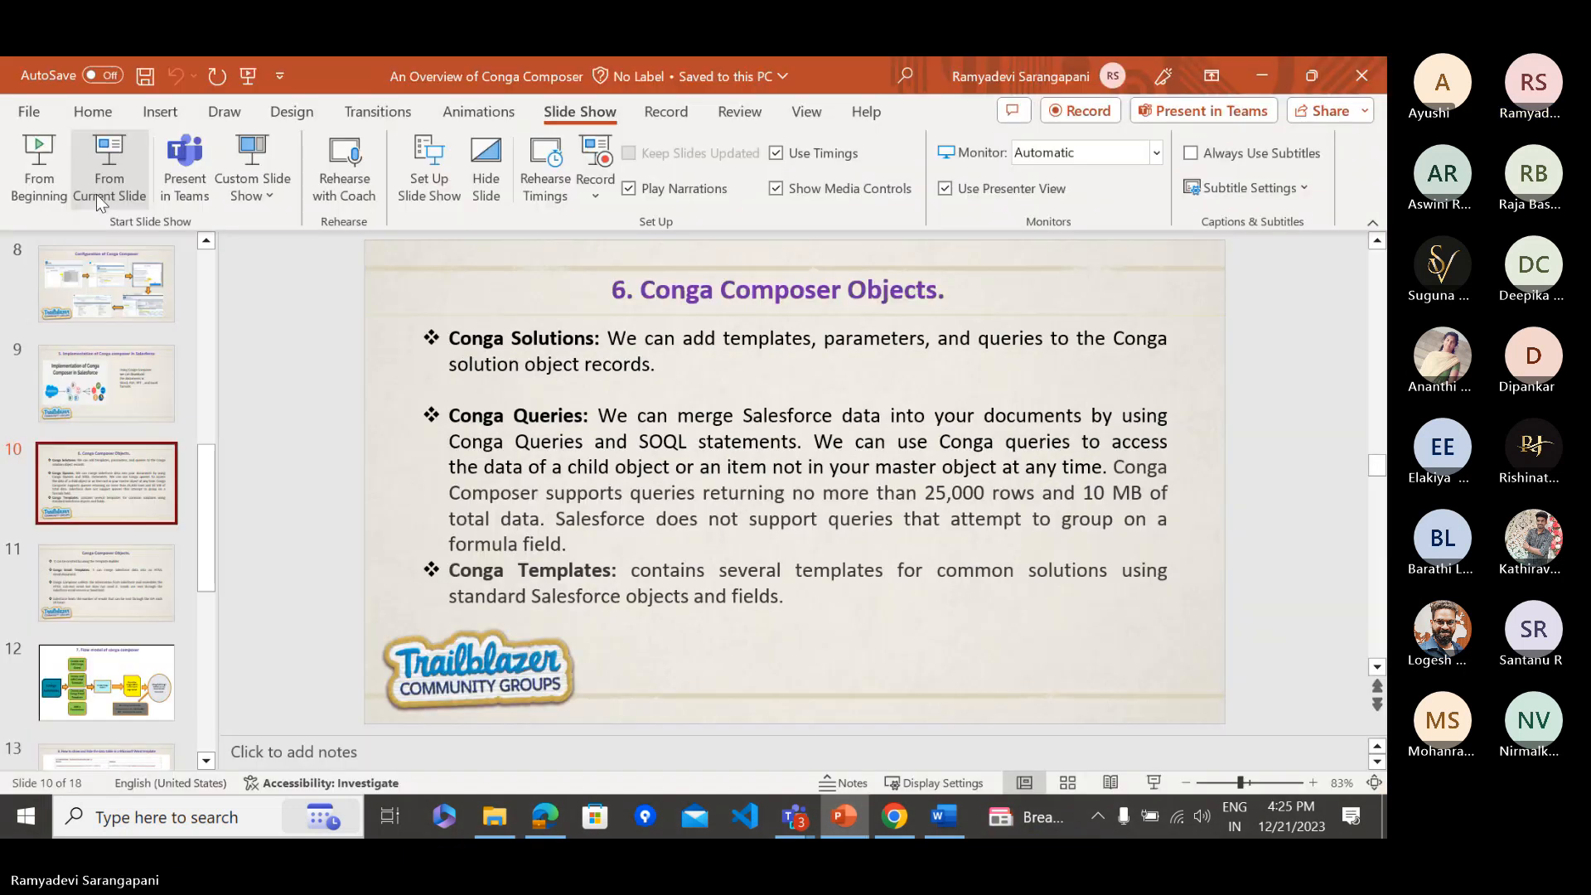
Switch to Chrome, create a Conga Template named testtemp with template type Document and open its related Notes & Attachments
{"action": "left_click", "coordinate": [894, 816]}
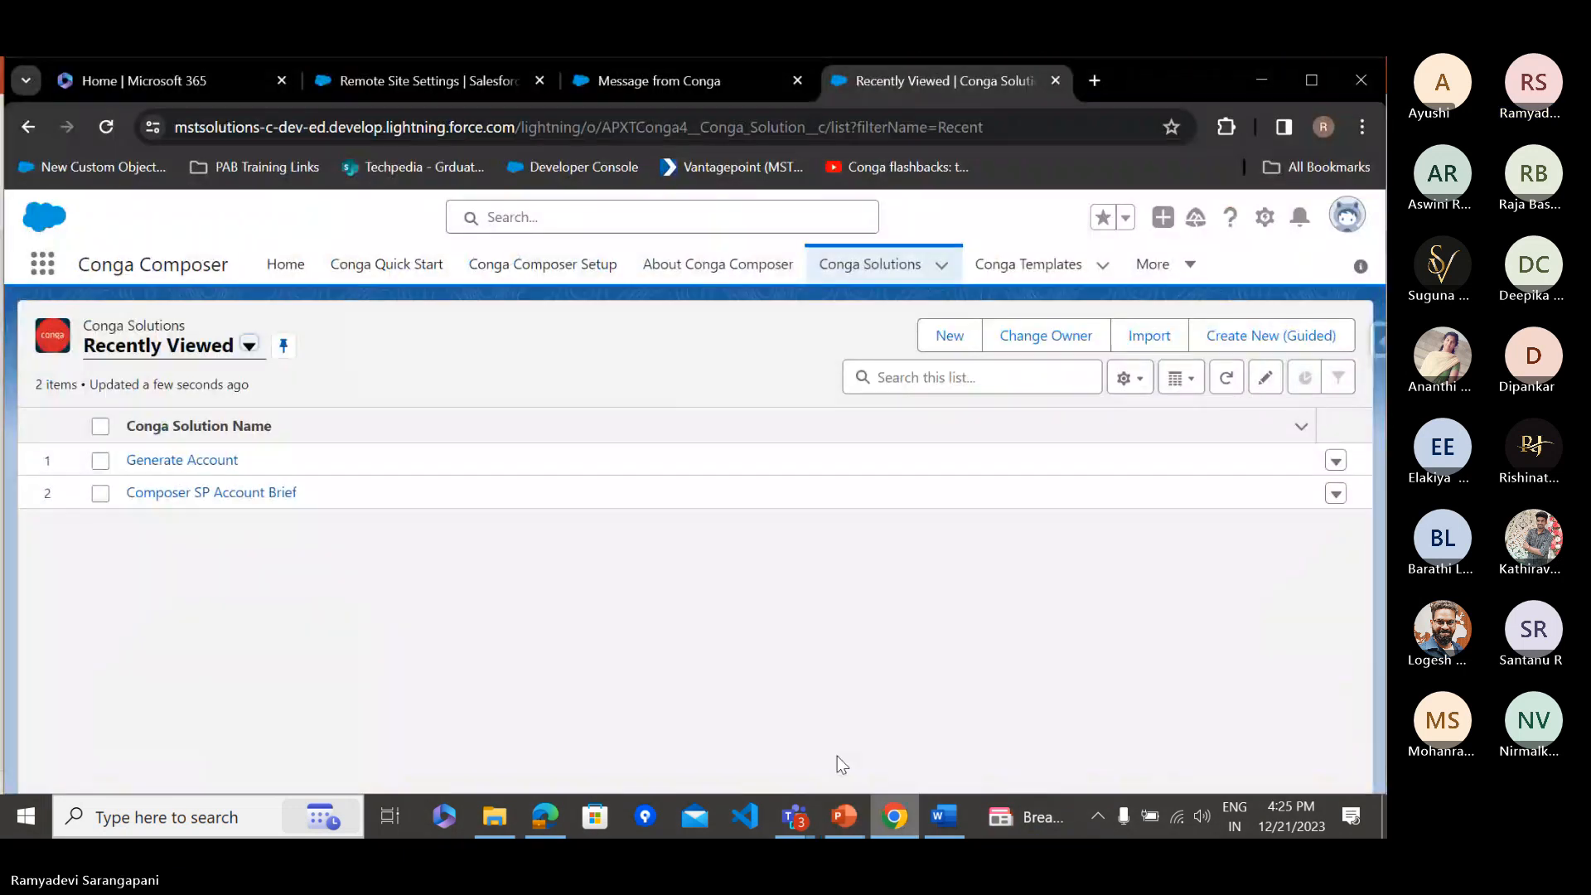
{"action": "left_click", "coordinate": [949, 346]}
{"action": "left_click", "coordinate": [1038, 267]}
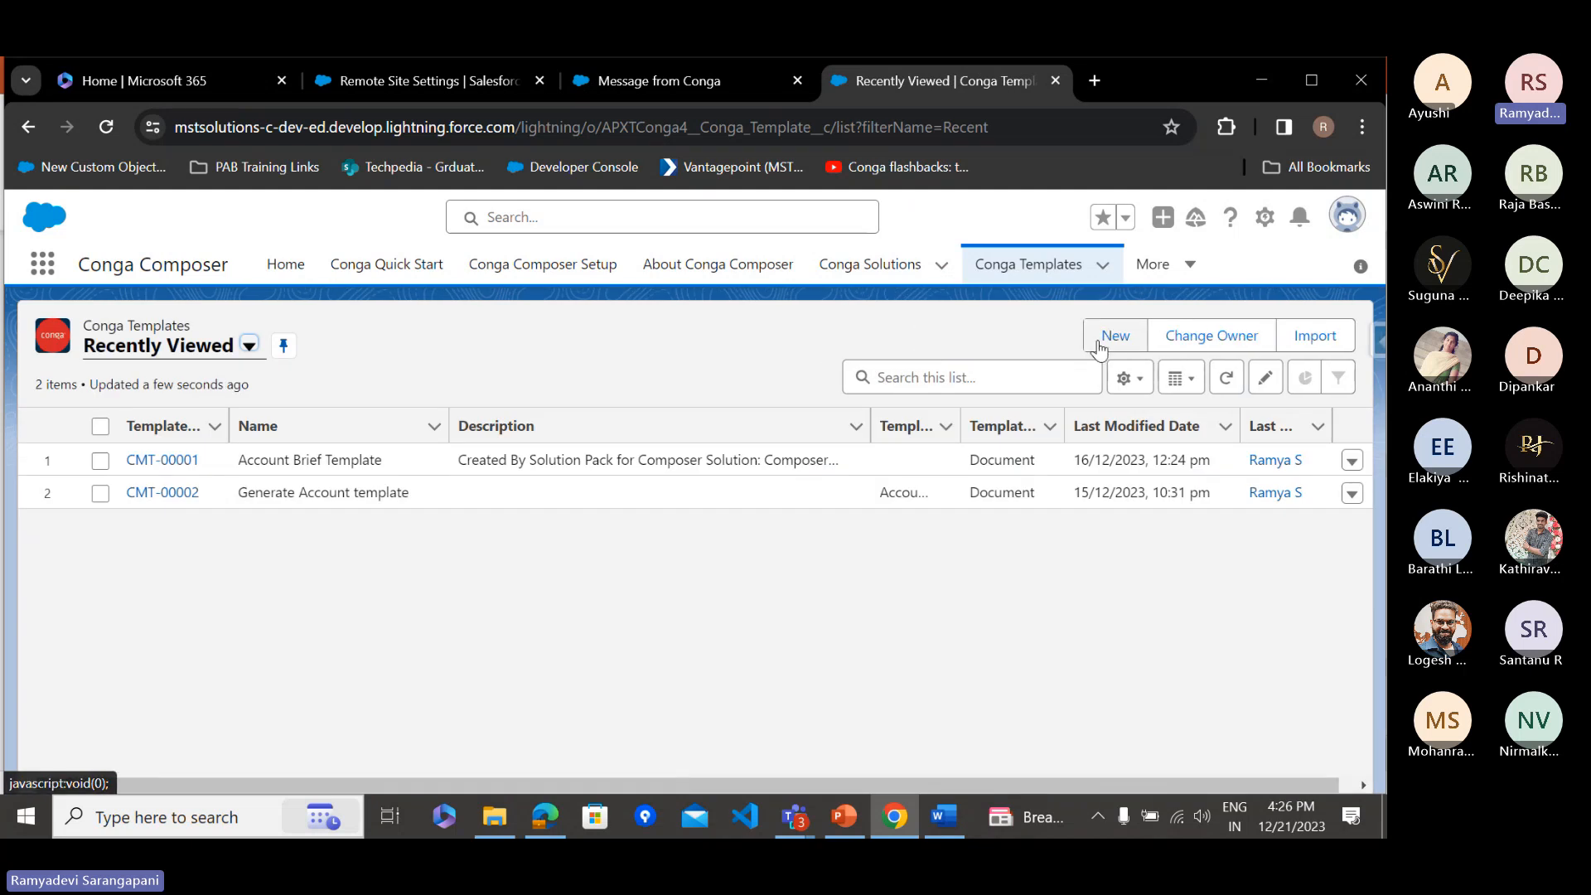
{"action": "left_click", "coordinate": [1104, 342]}
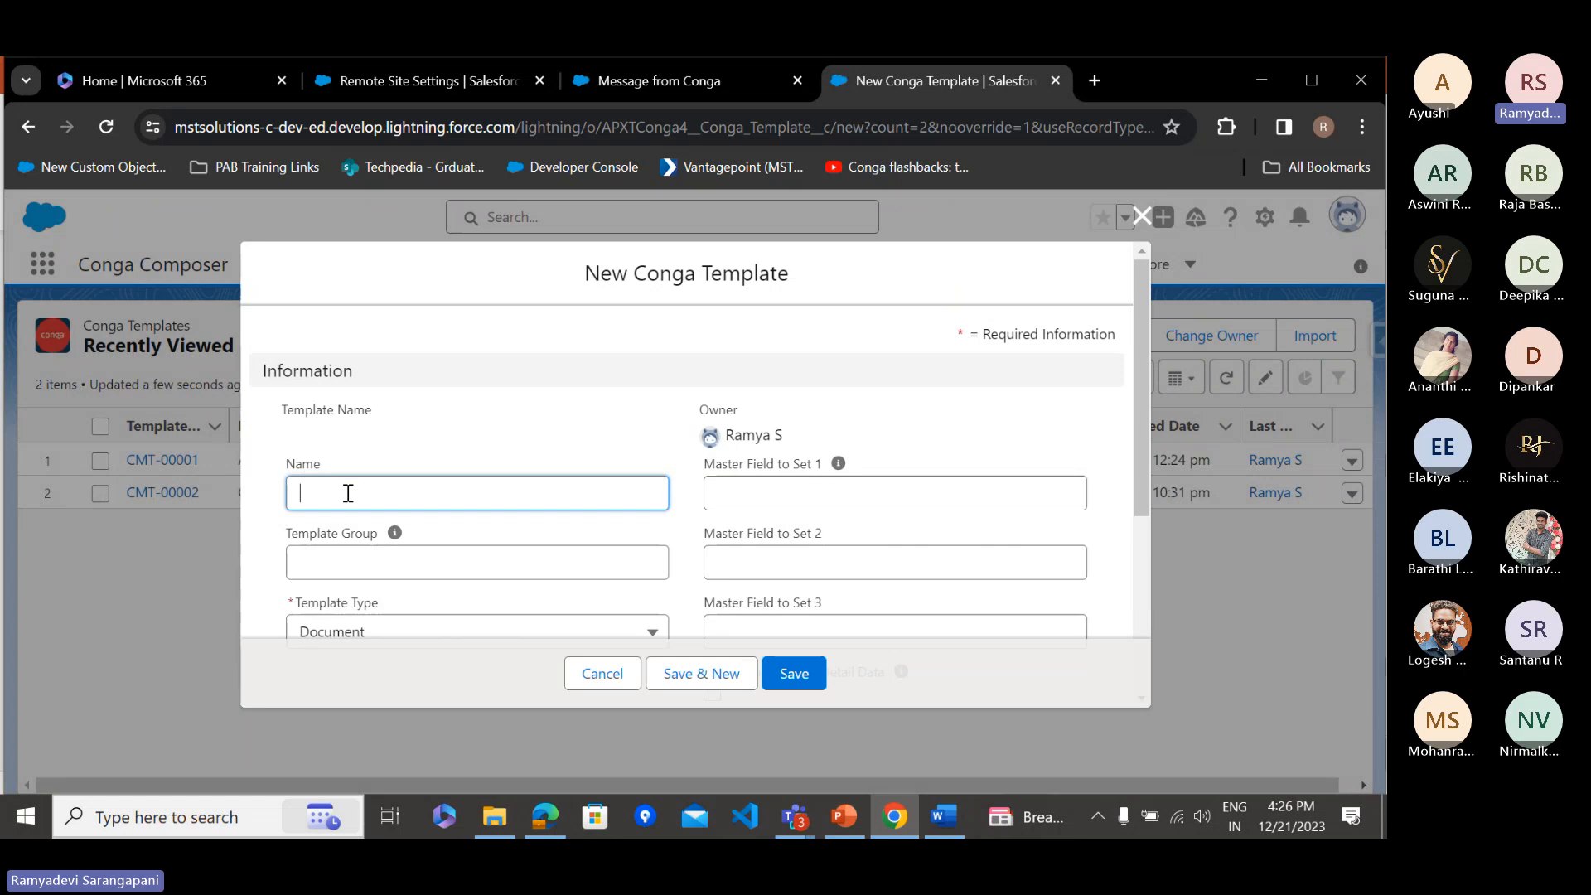
{"action": "type", "text": "test"}
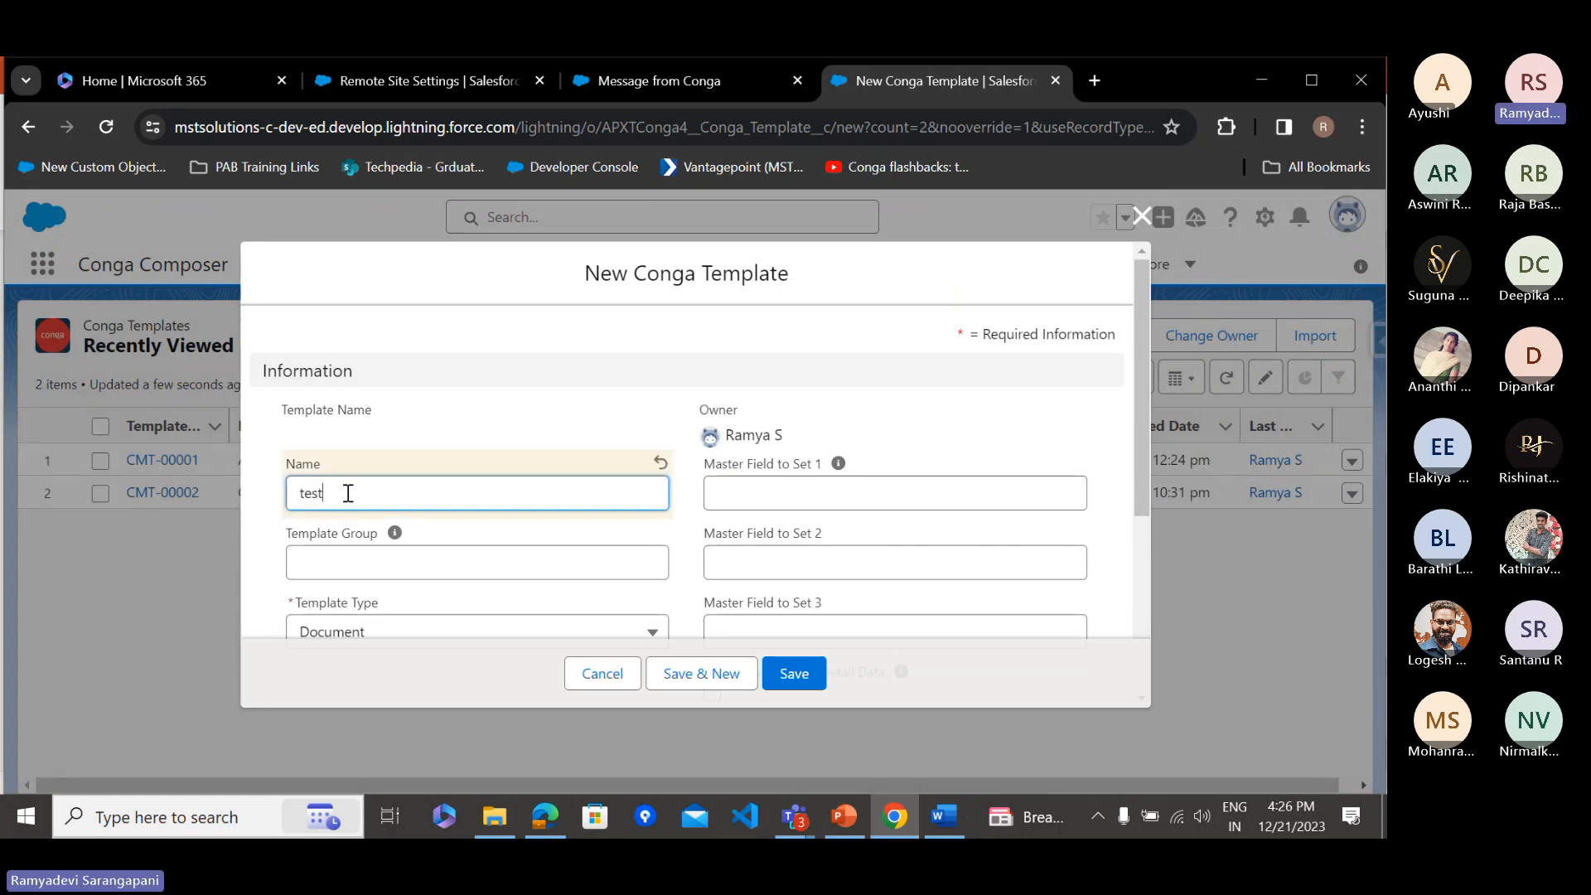
{"action": "type", "text": "temp"}
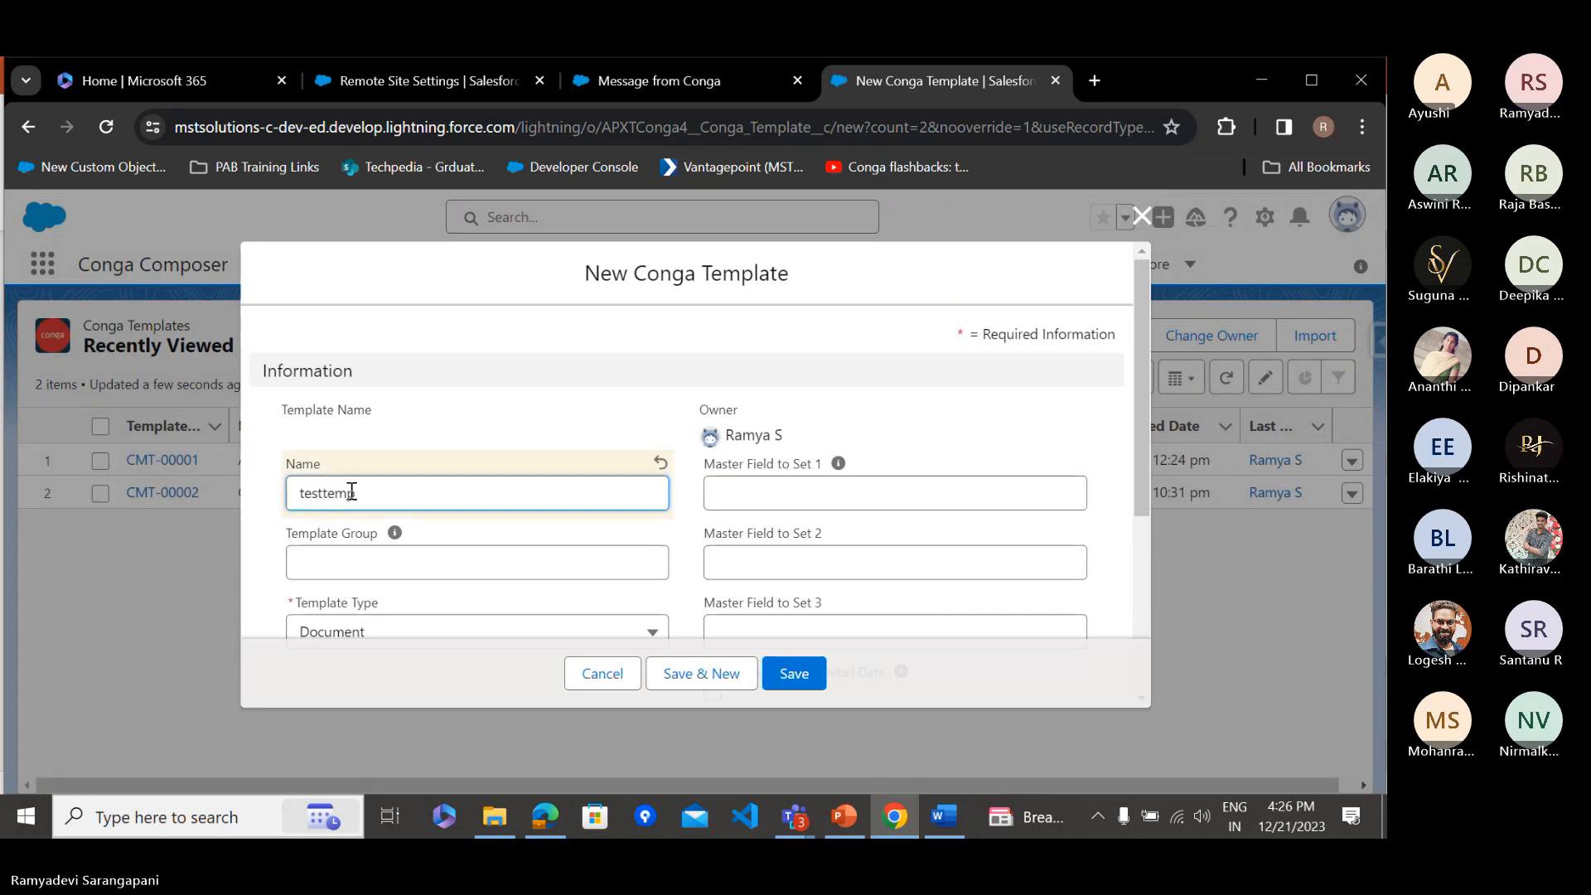
{"action": "scroll", "coordinate": [531, 605], "scroll_direction": "down", "scroll_amount": 4}
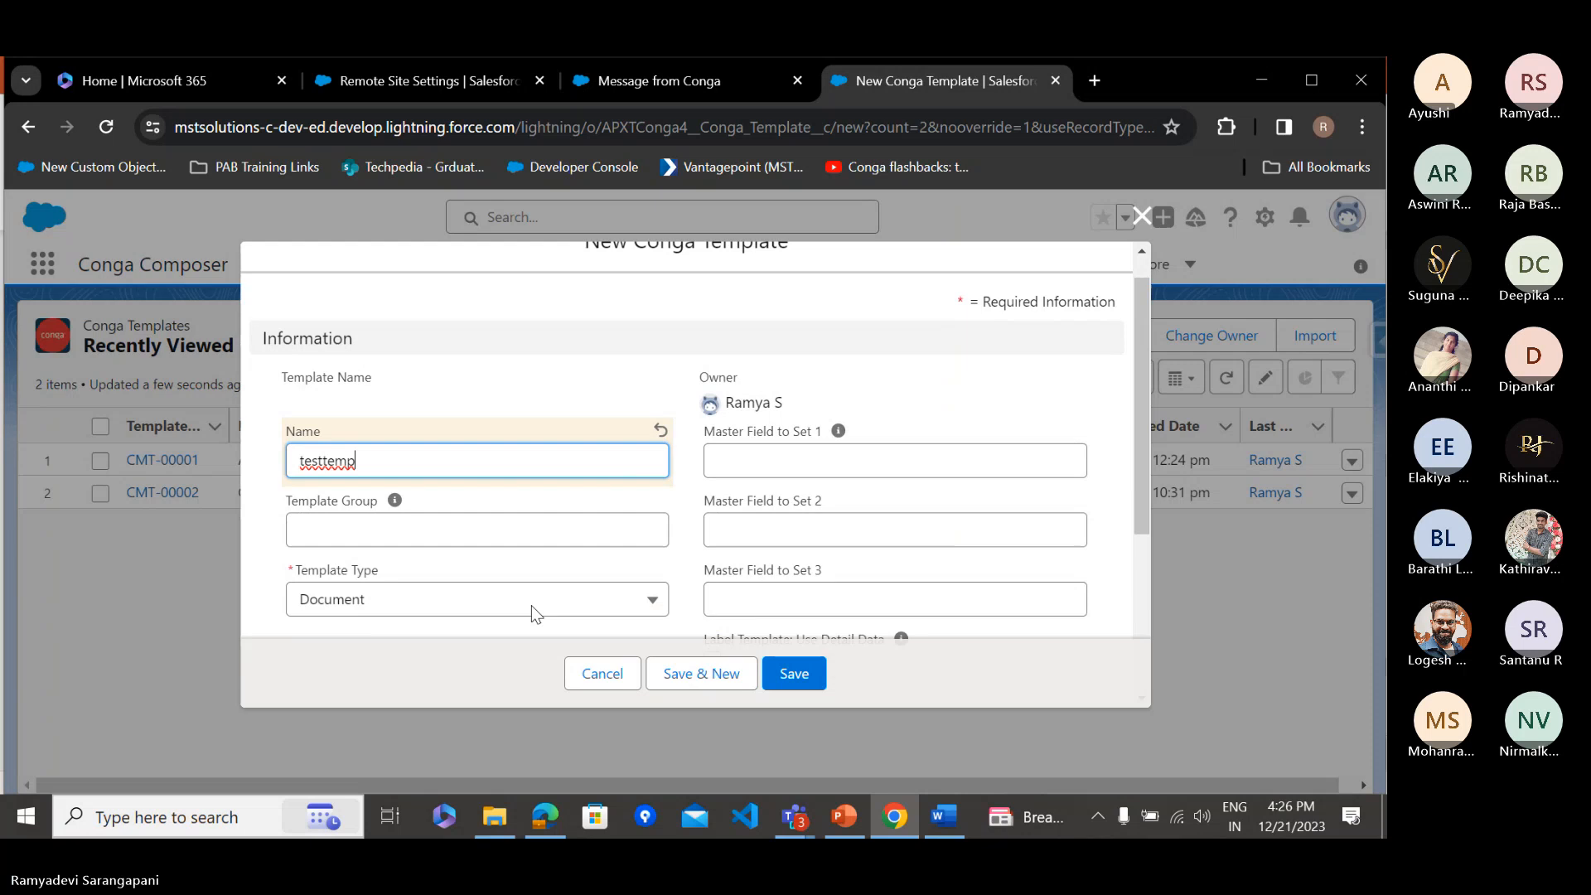
{"action": "left_click", "coordinate": [793, 684]}
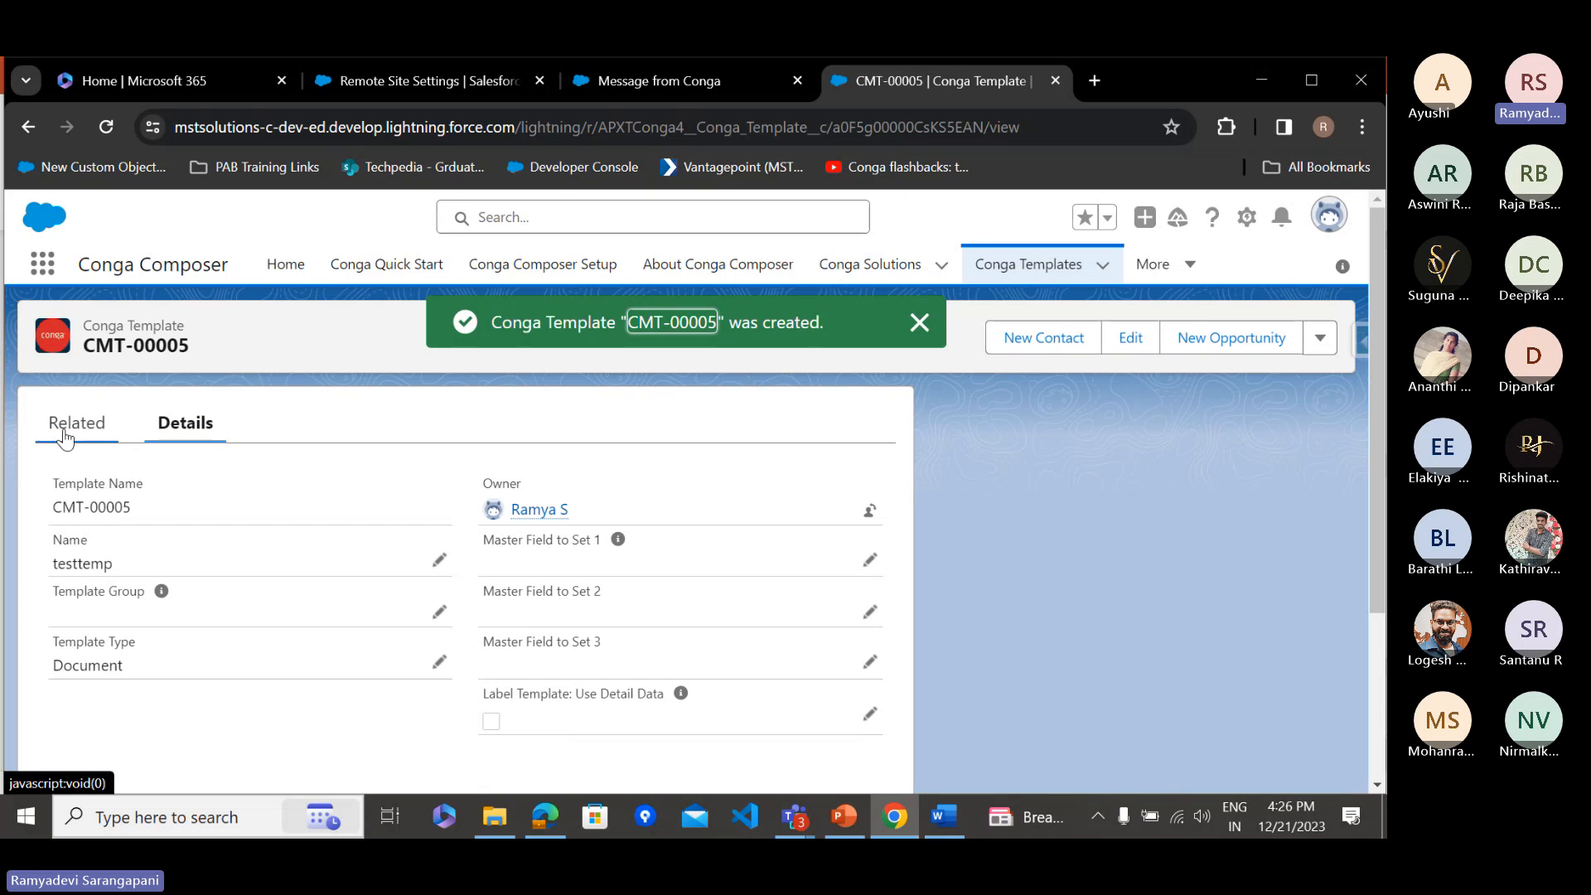
{"action": "left_click", "coordinate": [65, 438]}
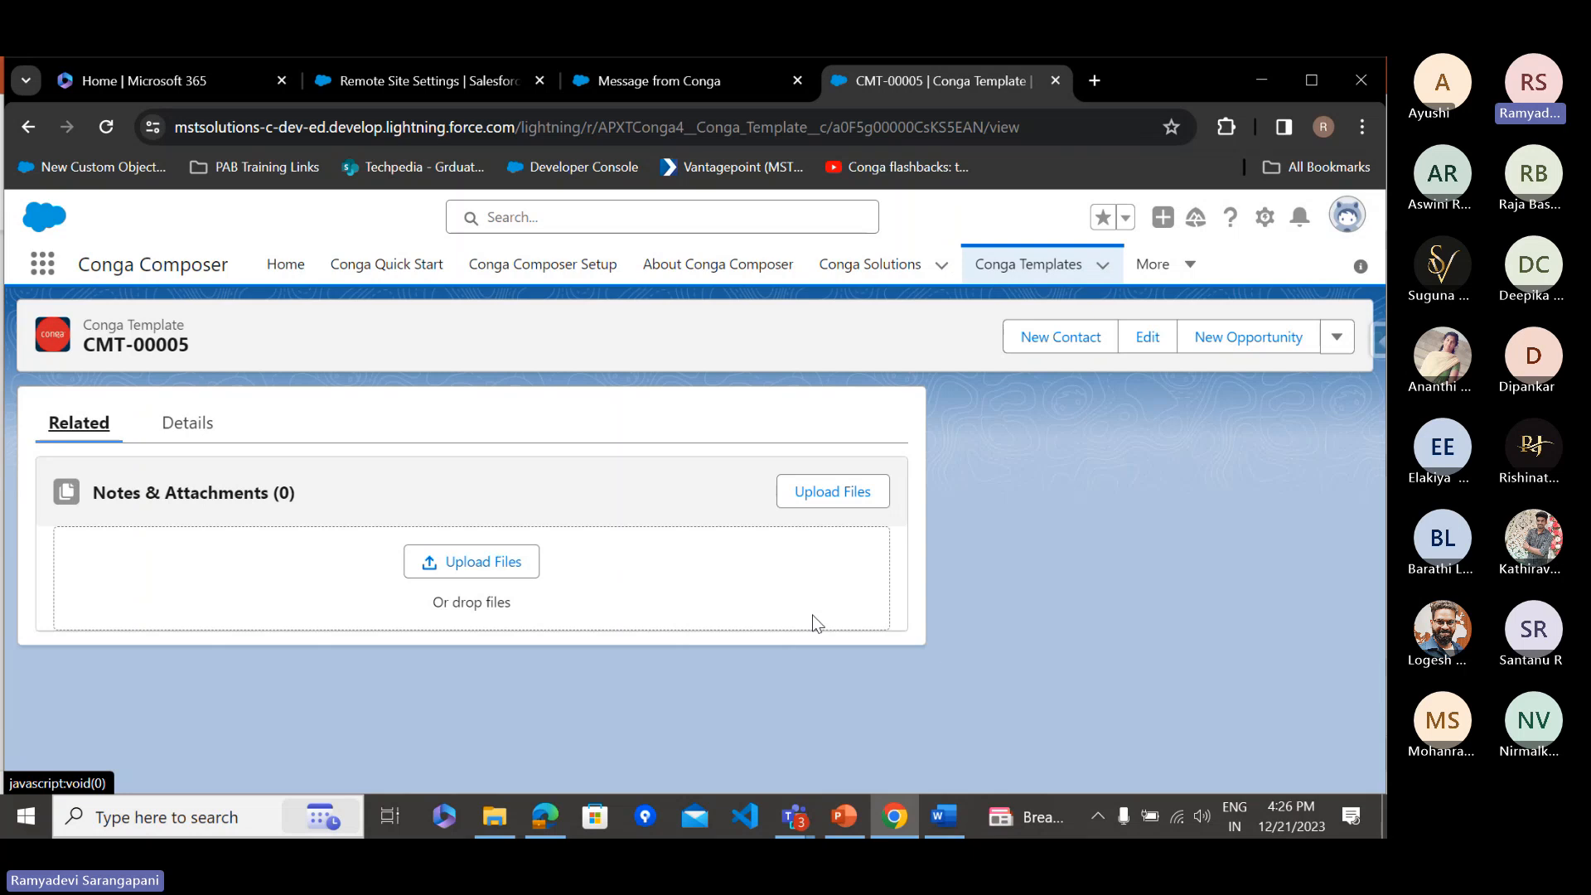
Open the Generate Account solution's template page, refresh the available templates and view the new Conga Template form, closing it without saving
{"action": "left_click", "coordinate": [847, 271]}
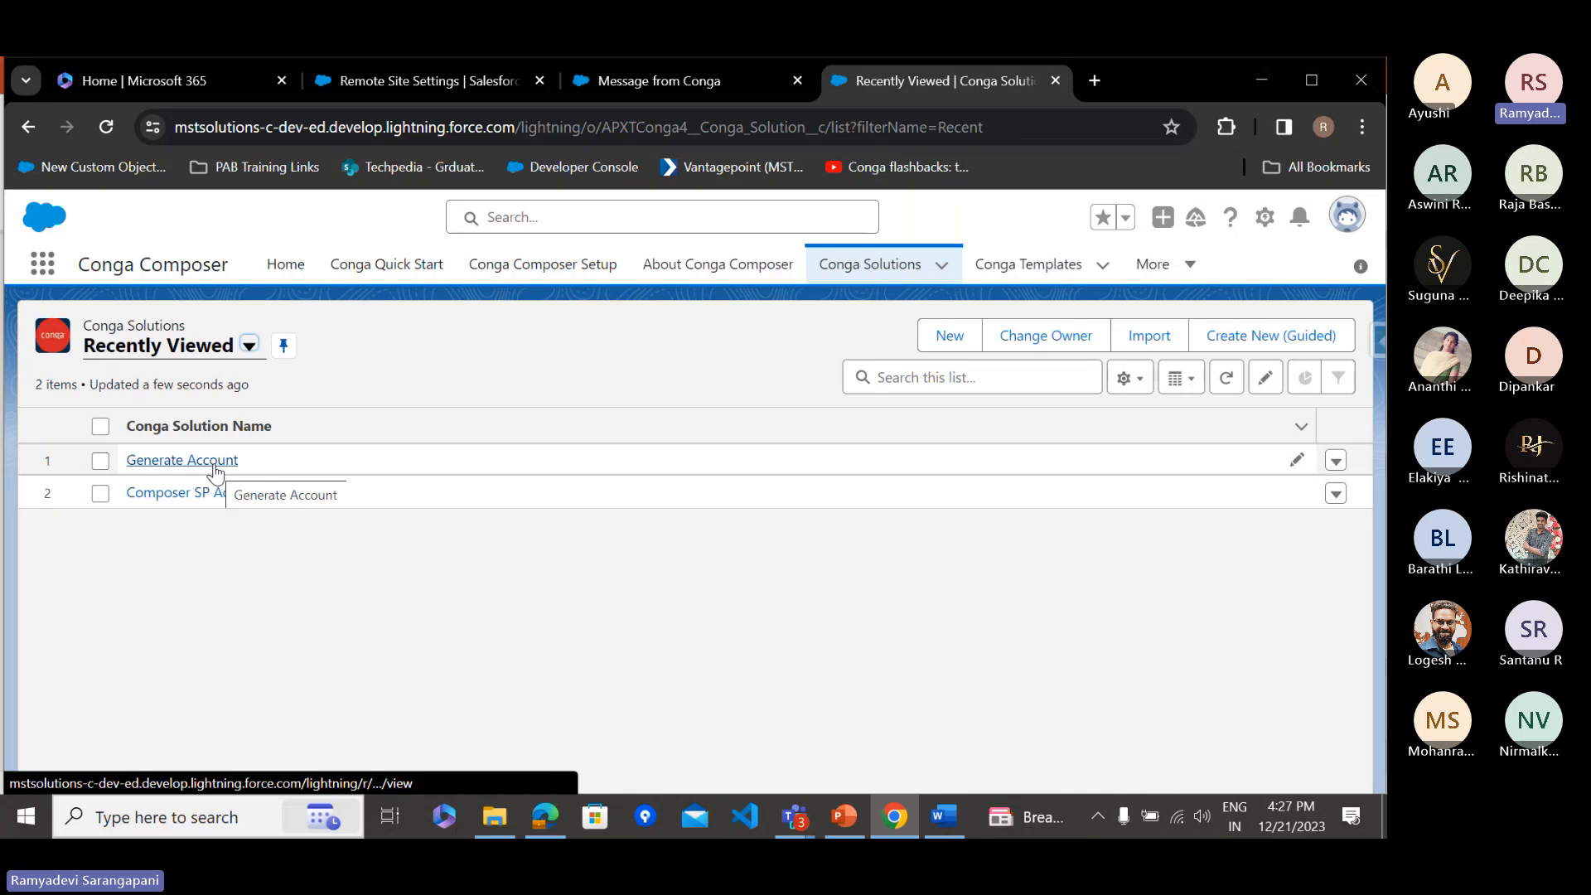
{"action": "left_click", "coordinate": [214, 464]}
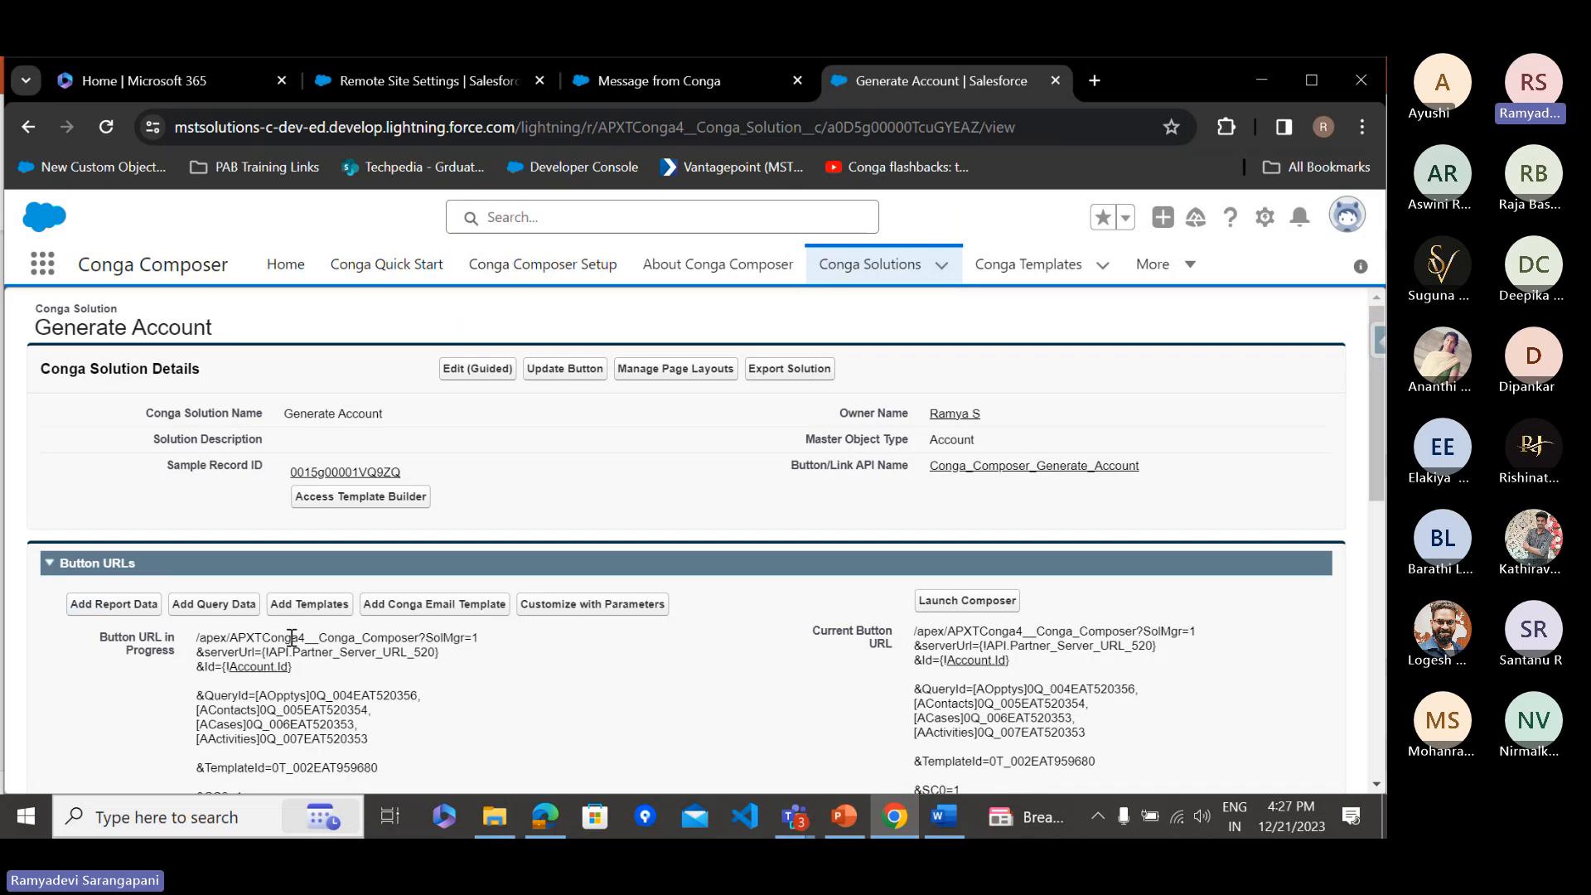
{"action": "left_click", "coordinate": [303, 609]}
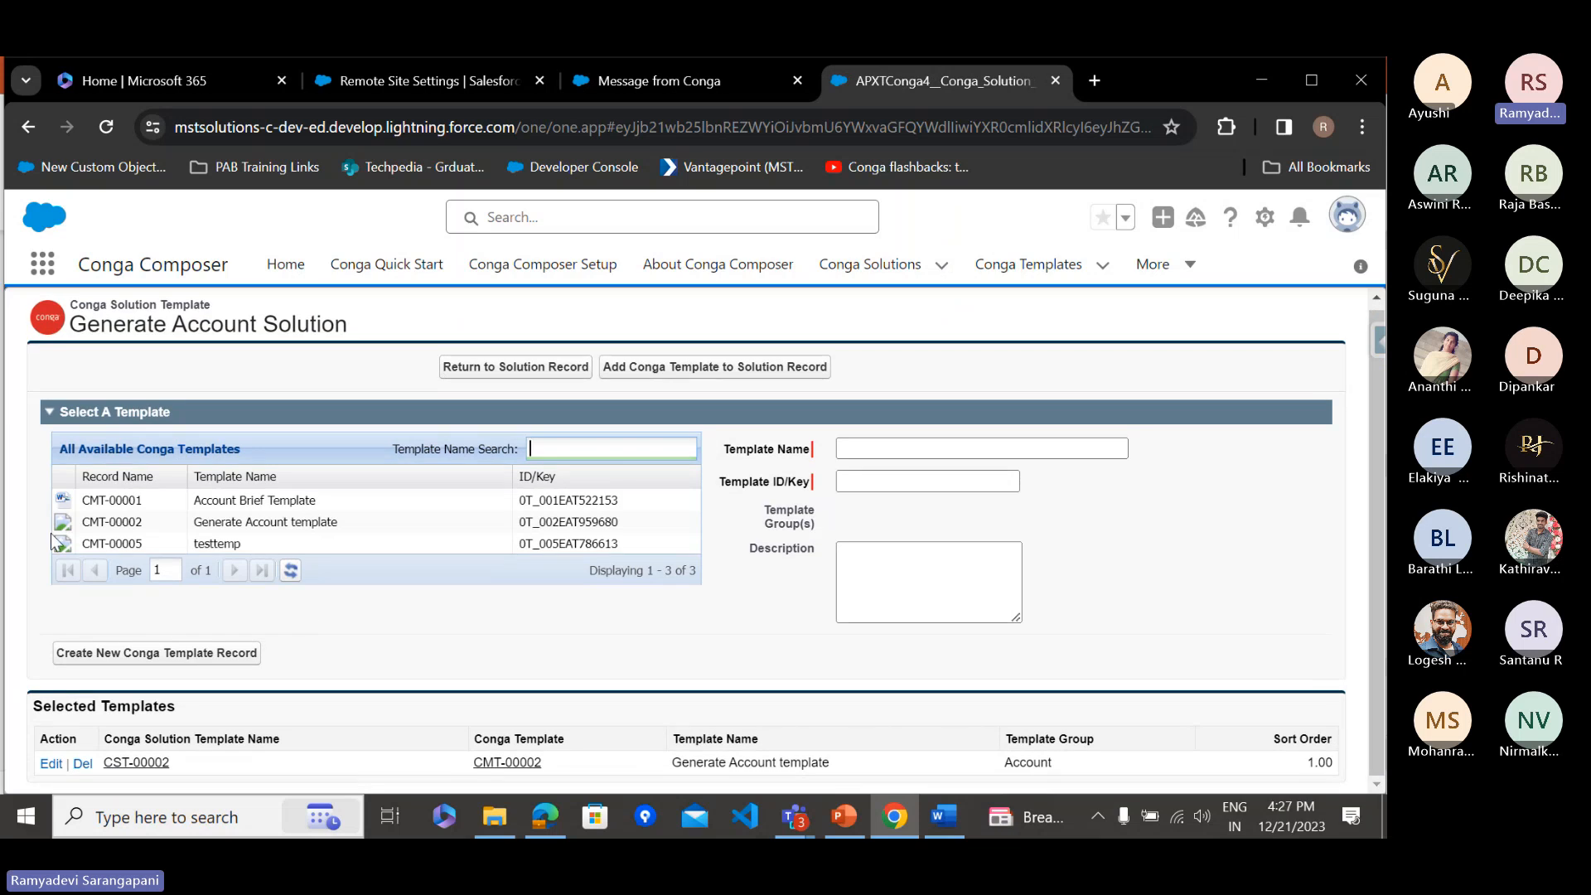
{"action": "left_click", "coordinate": [289, 570]}
{"action": "left_click", "coordinate": [143, 654]}
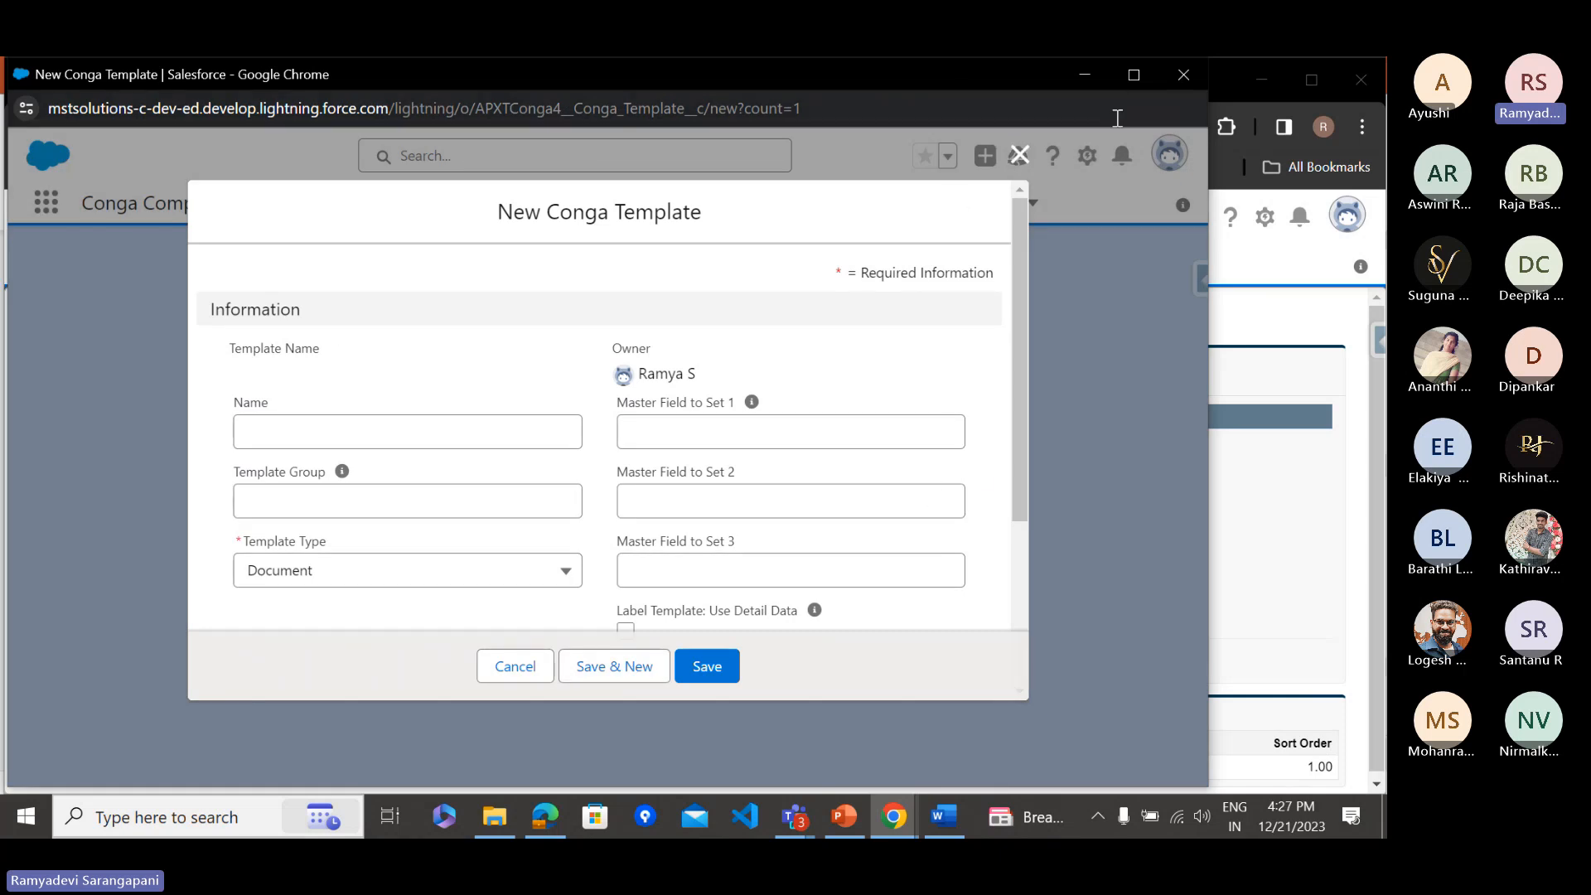
{"action": "left_click", "coordinate": [1019, 155]}
{"action": "left_click", "coordinate": [1193, 73]}
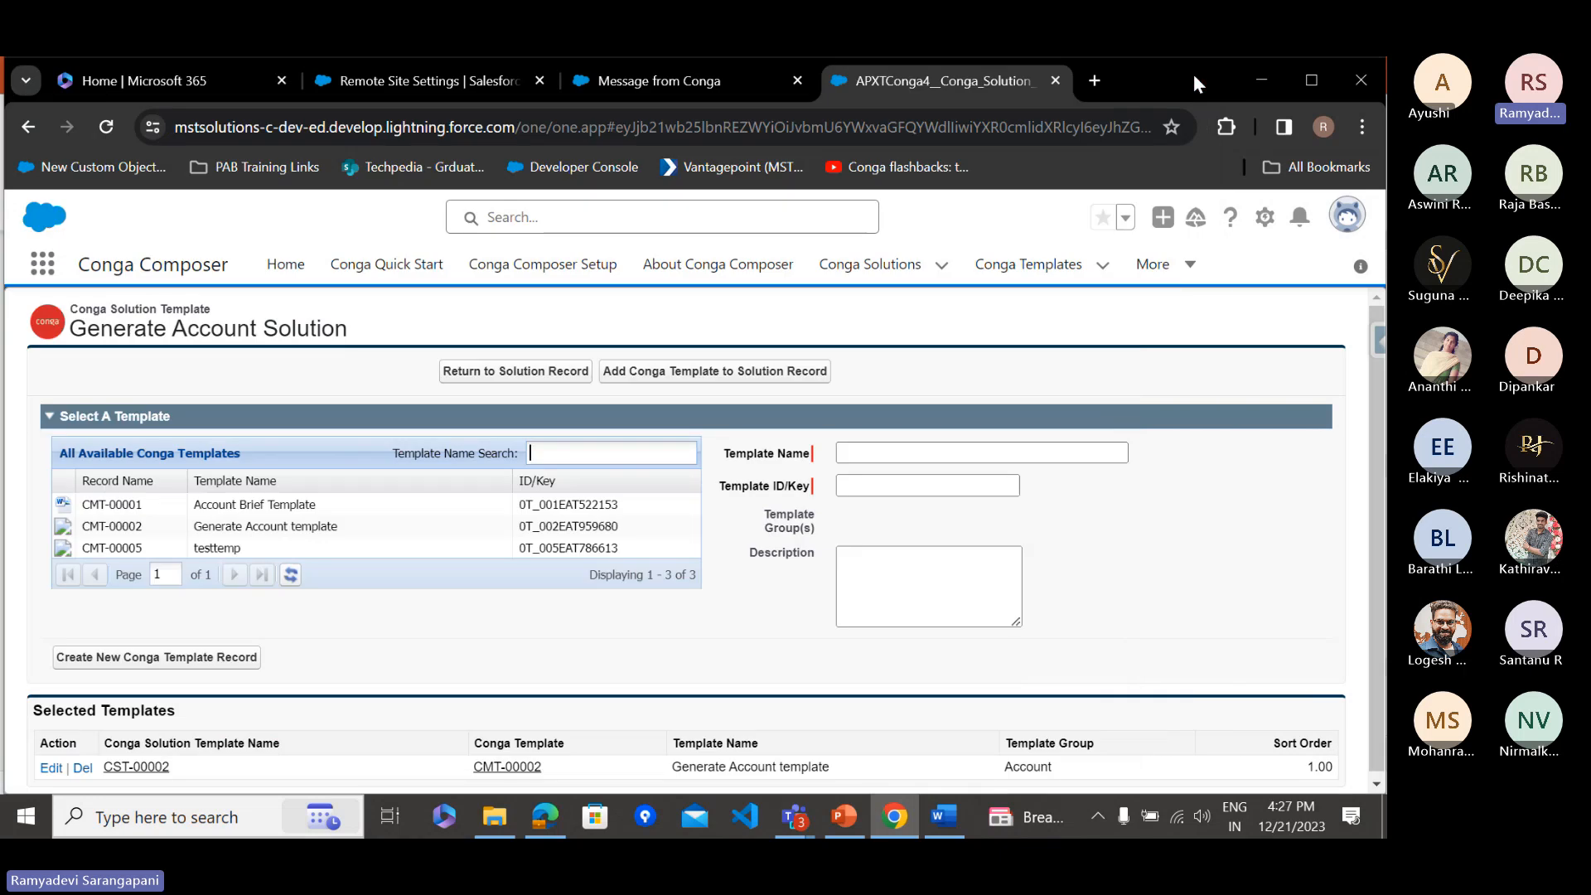
Switch to Word and look through the merge fields at the start of the Account Brief Template document
{"action": "left_click", "coordinate": [953, 825]}
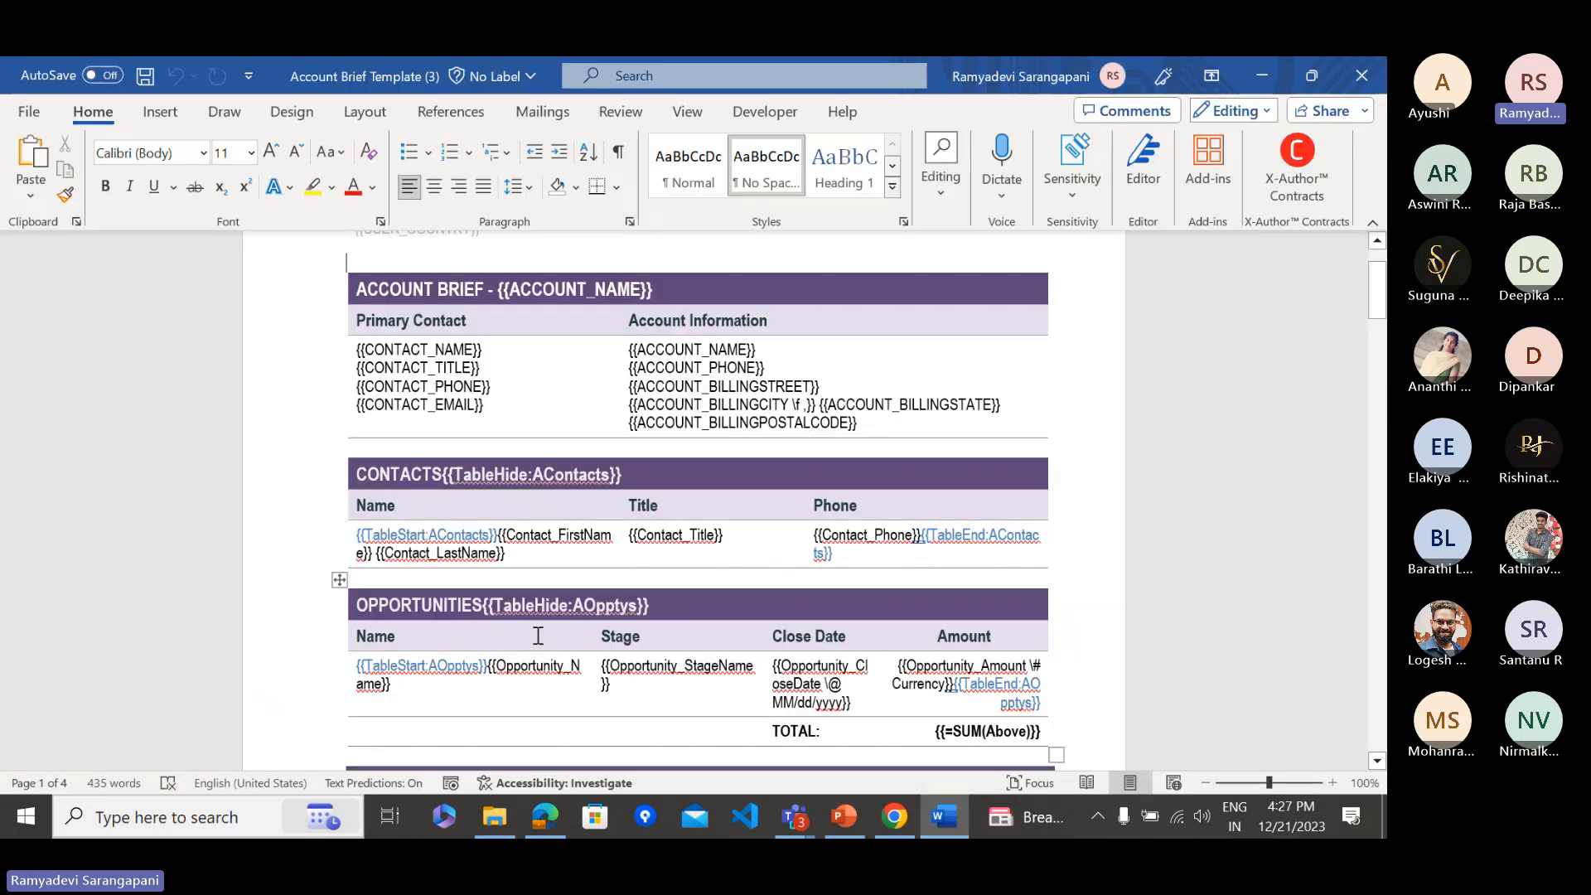
{"action": "scroll", "coordinate": [450, 518], "scroll_direction": "up", "scroll_amount": 3}
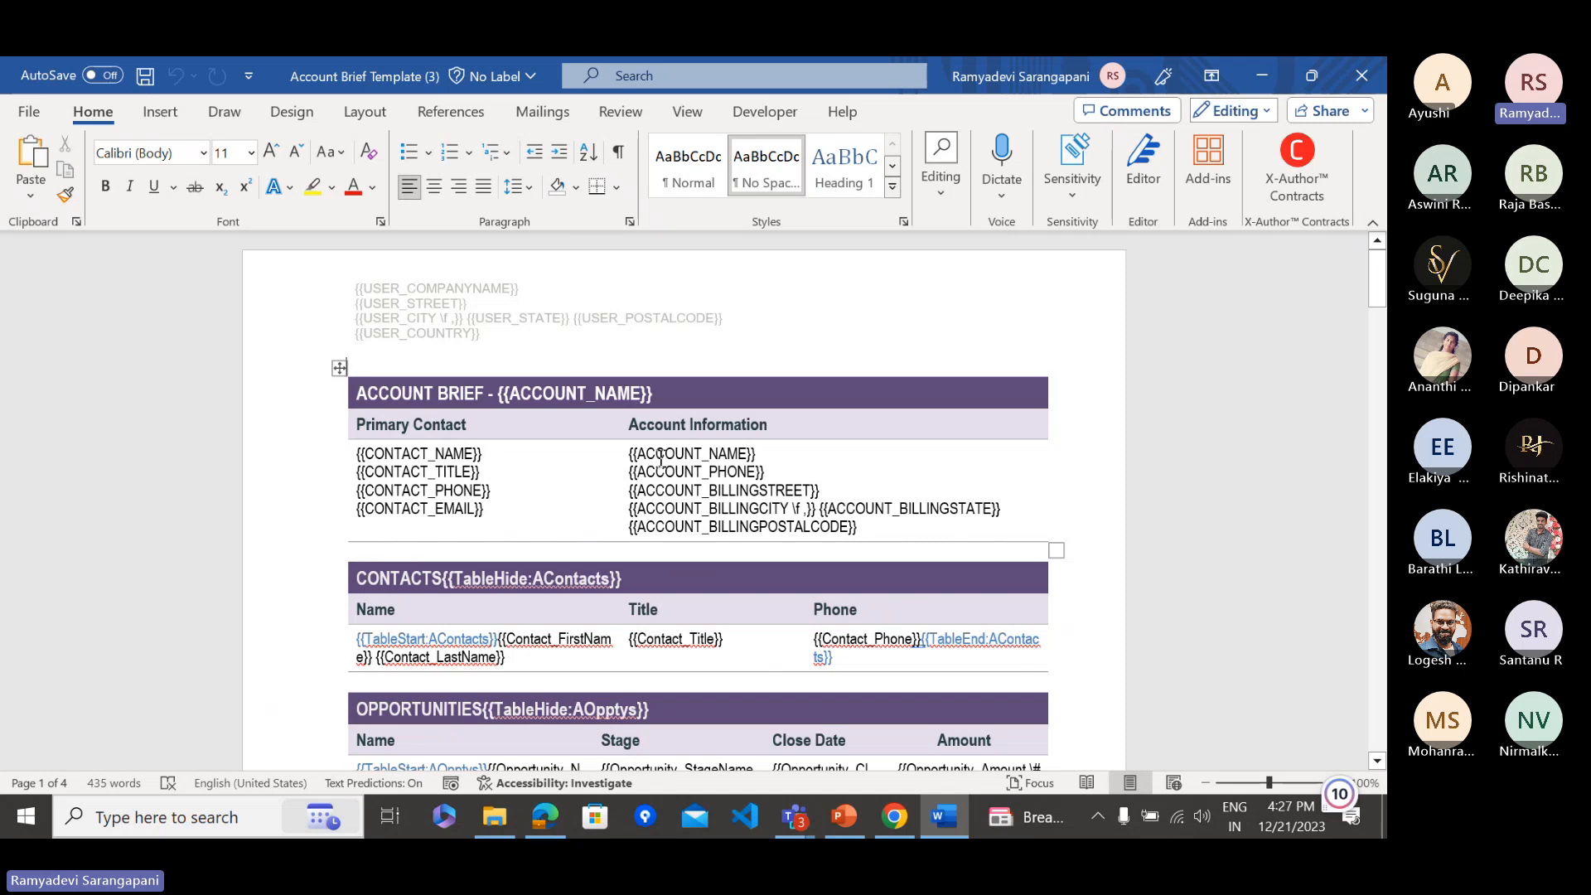
{"action": "scroll", "coordinate": [804, 660], "scroll_direction": "down", "scroll_amount": 1}
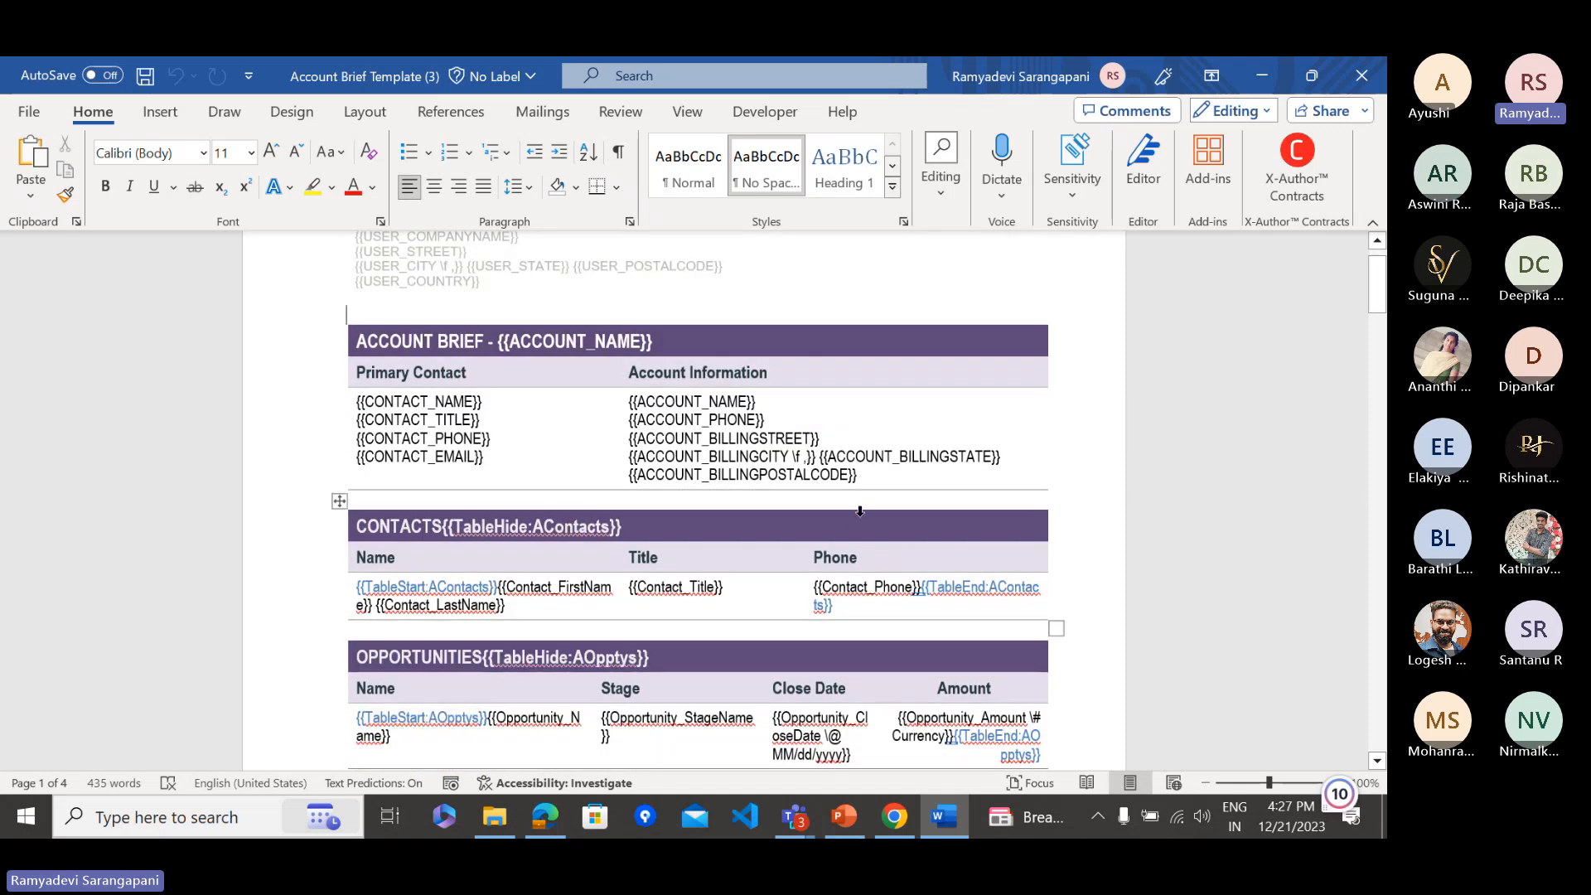
{"action": "mouse_move", "coordinate": [853, 817]}
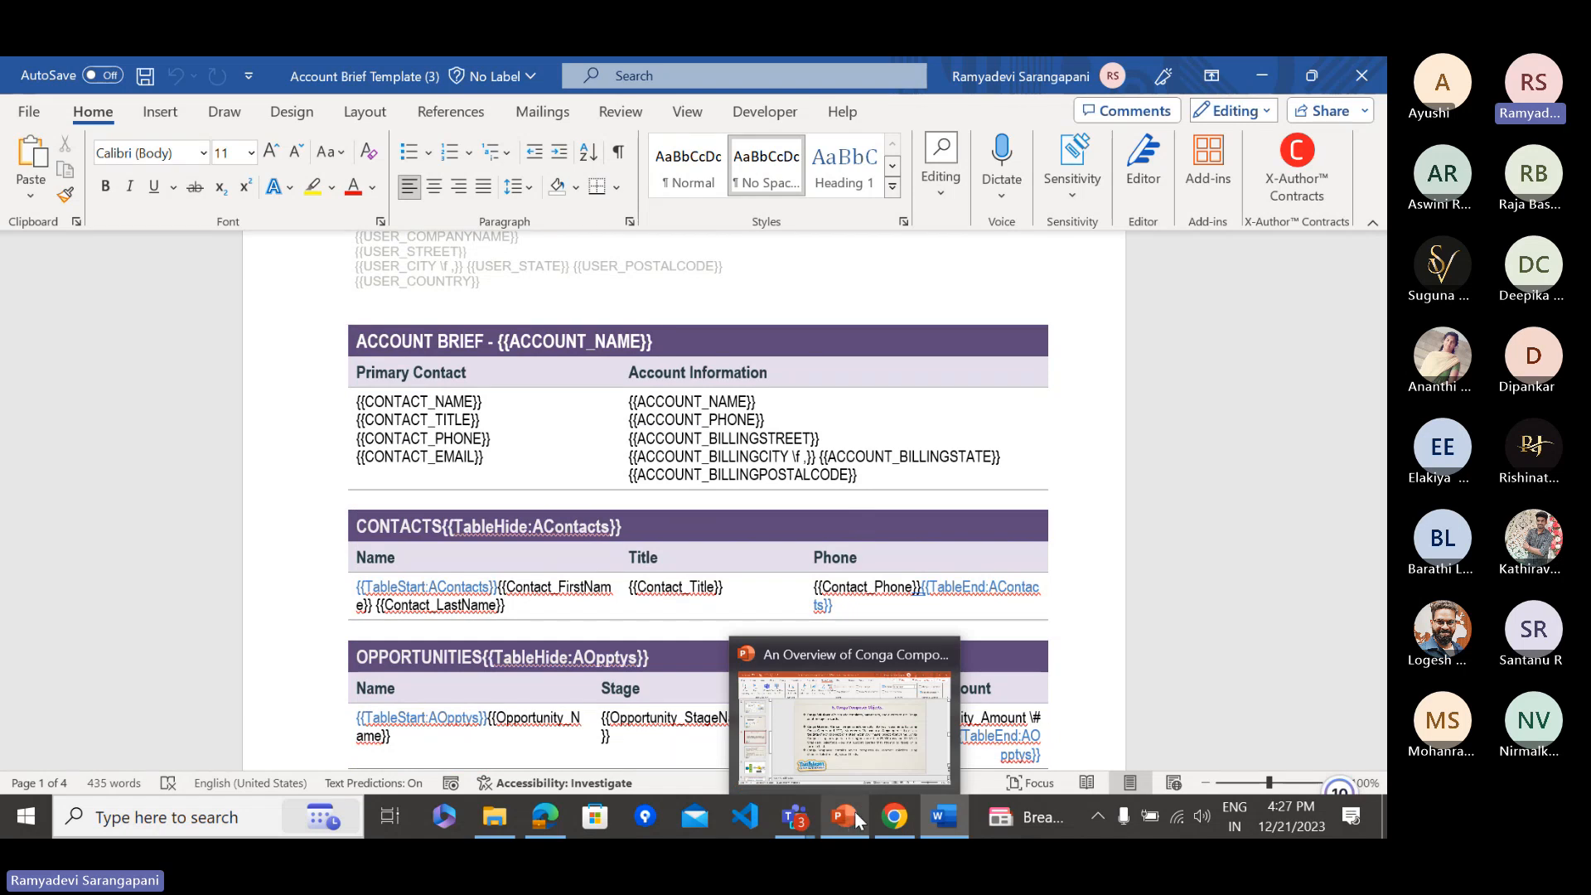
Switch to Chrome, reopen the Generate Account solution and launch Composer from it to open the Template Builder
{"action": "left_click", "coordinate": [899, 829]}
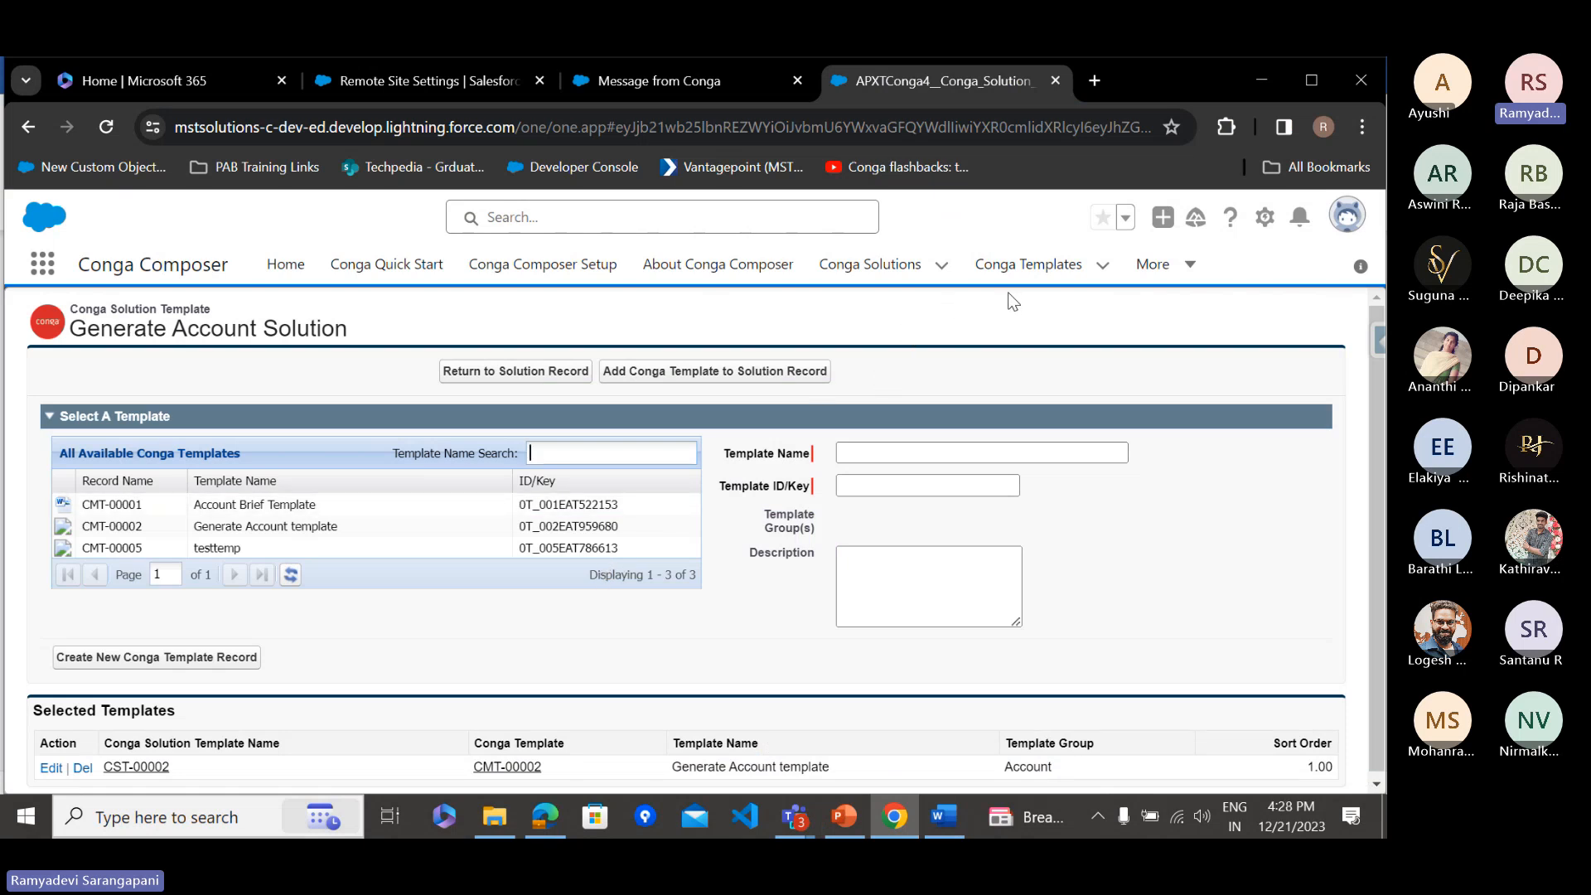
{"action": "left_click", "coordinate": [849, 265]}
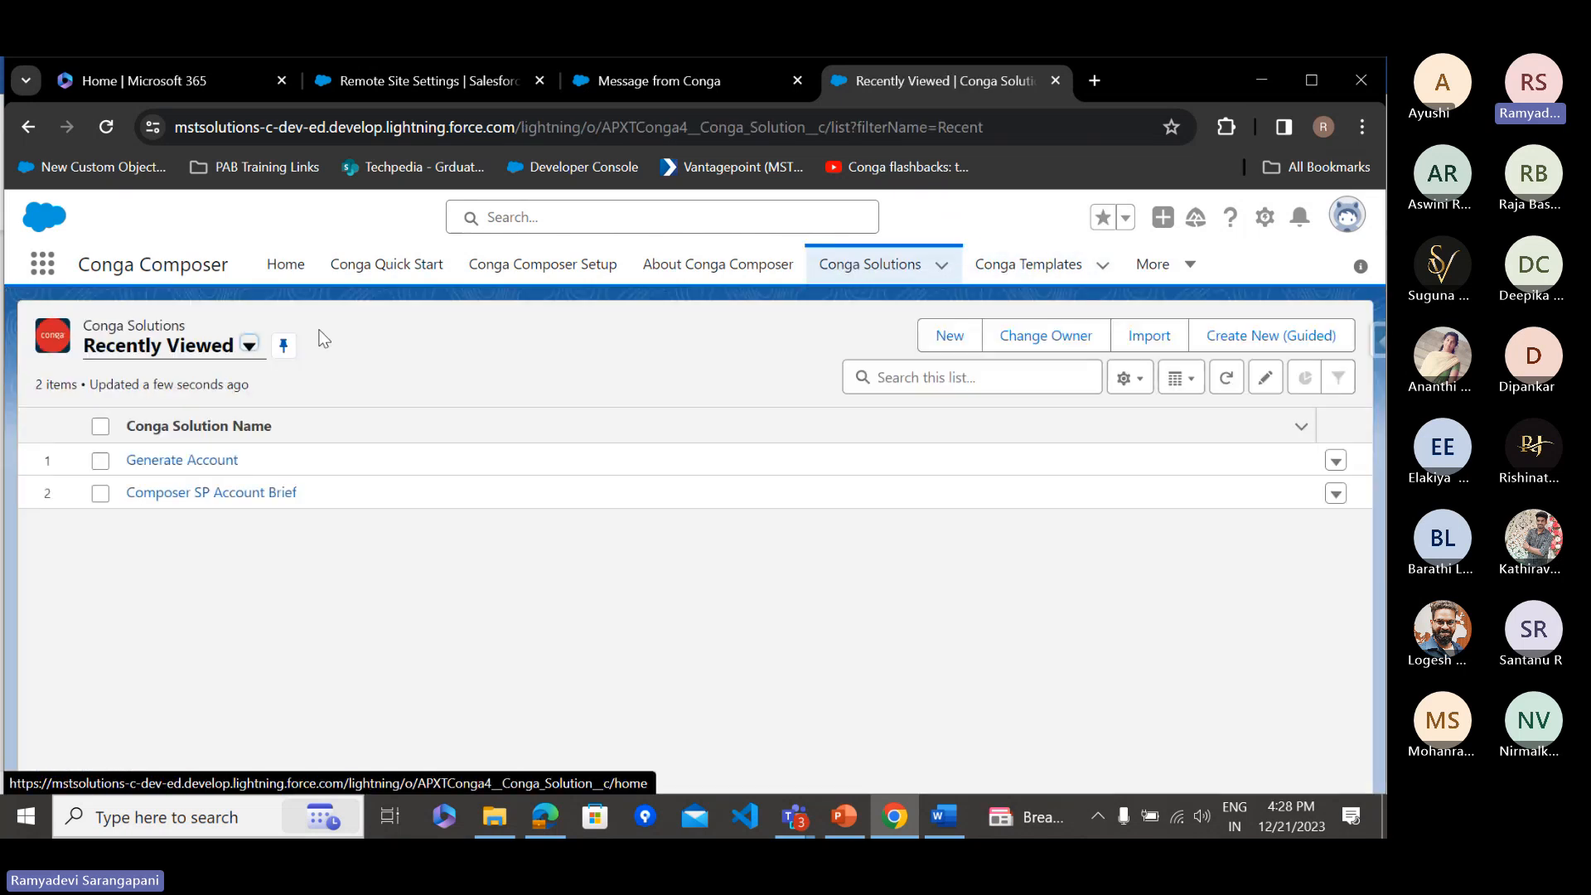
{"action": "left_click", "coordinate": [159, 458]}
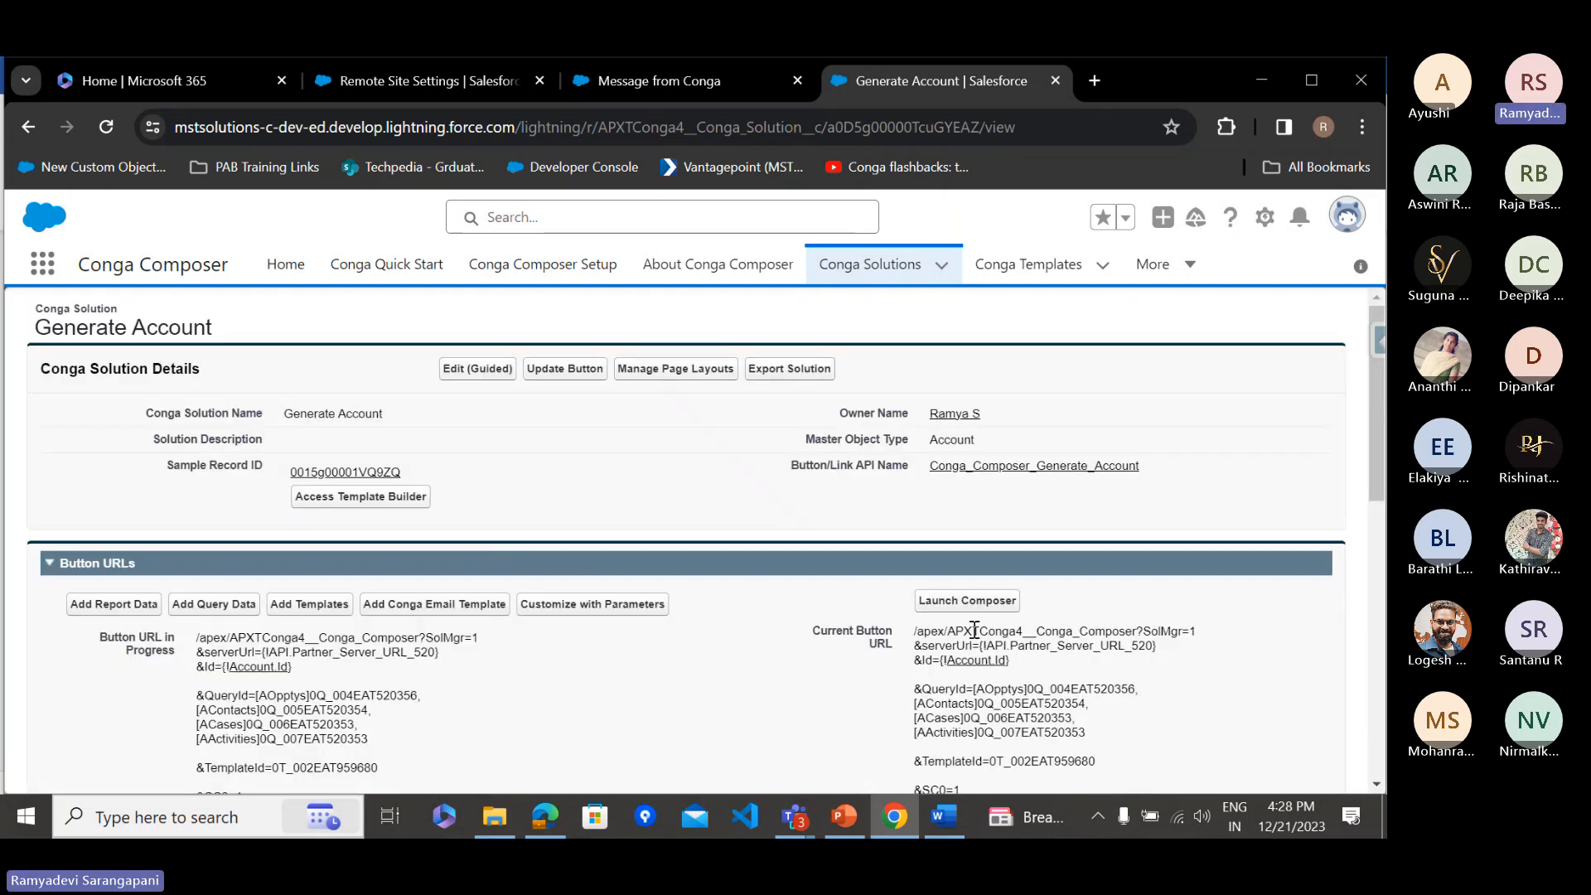
{"action": "left_click", "coordinate": [968, 602]}
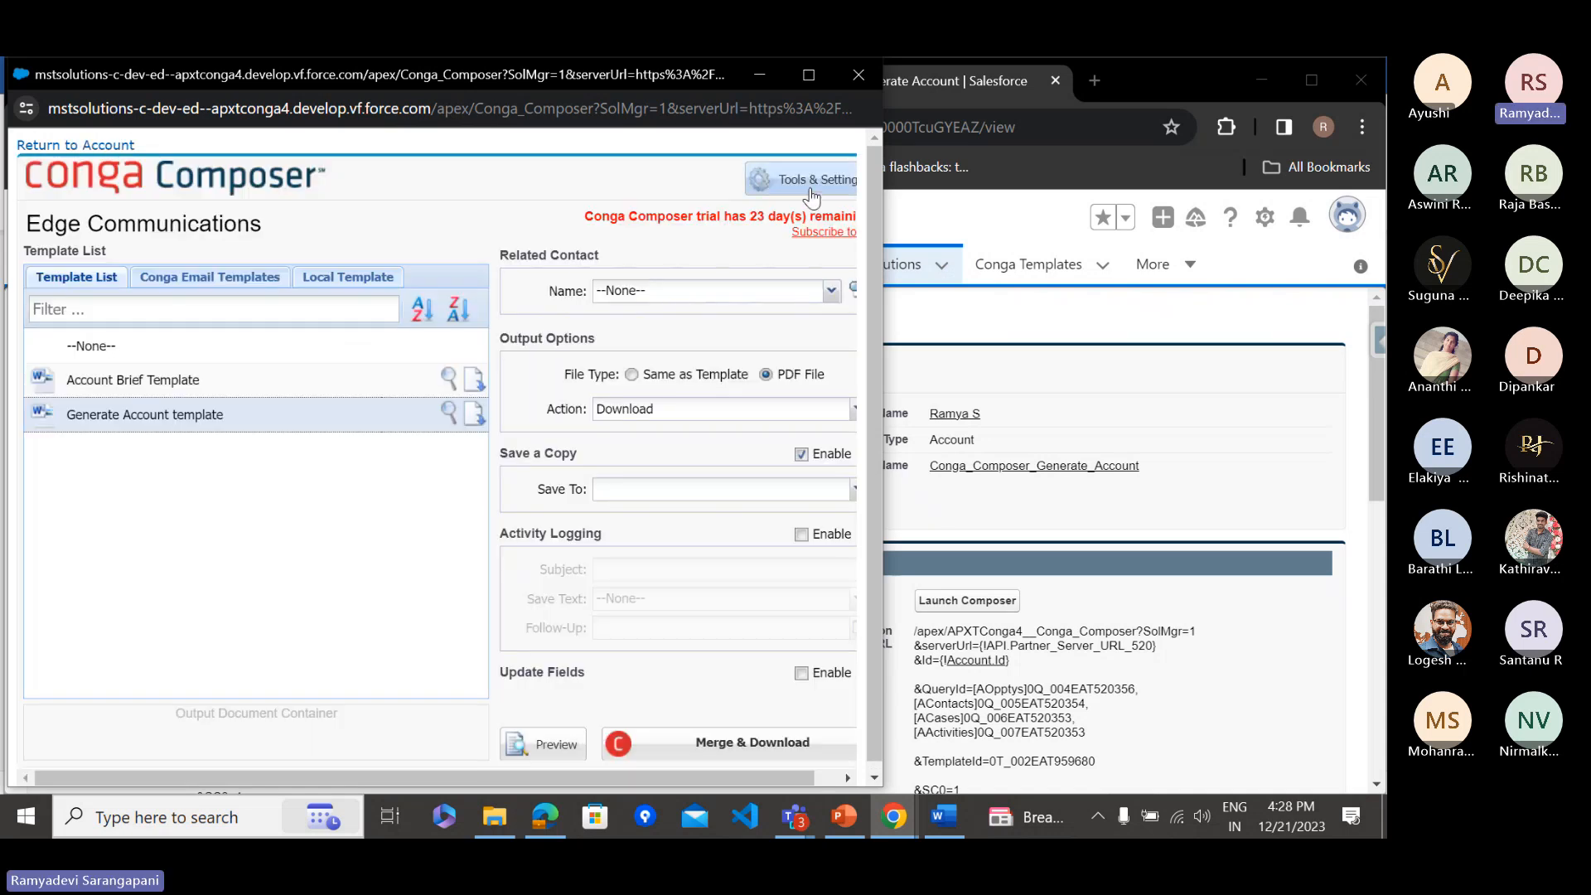
{"action": "left_click", "coordinate": [812, 194]}
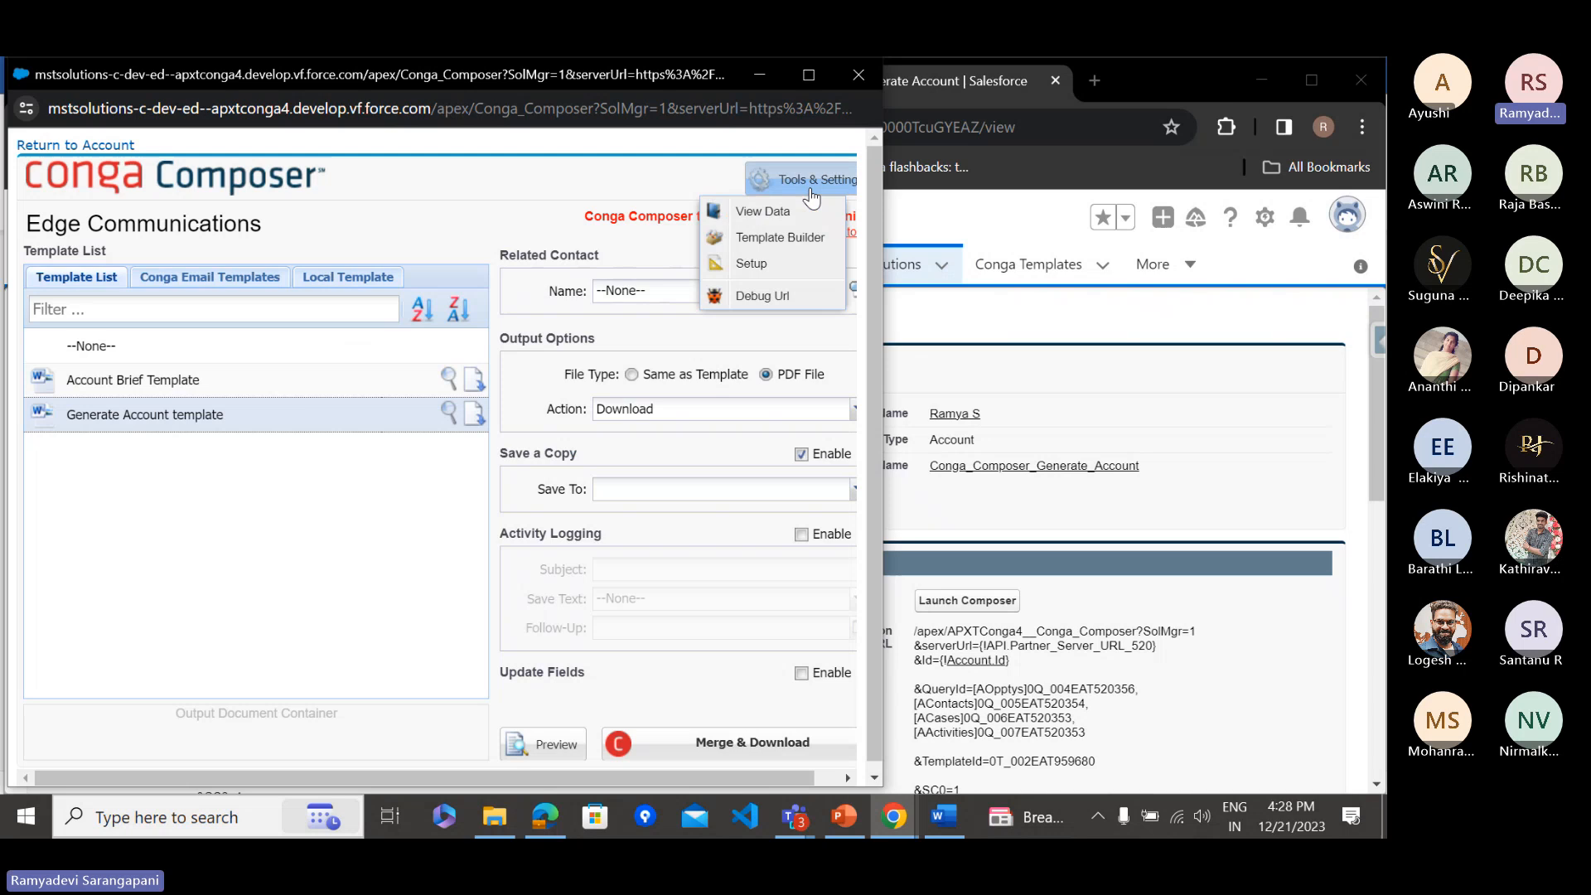
{"action": "left_click", "coordinate": [769, 242]}
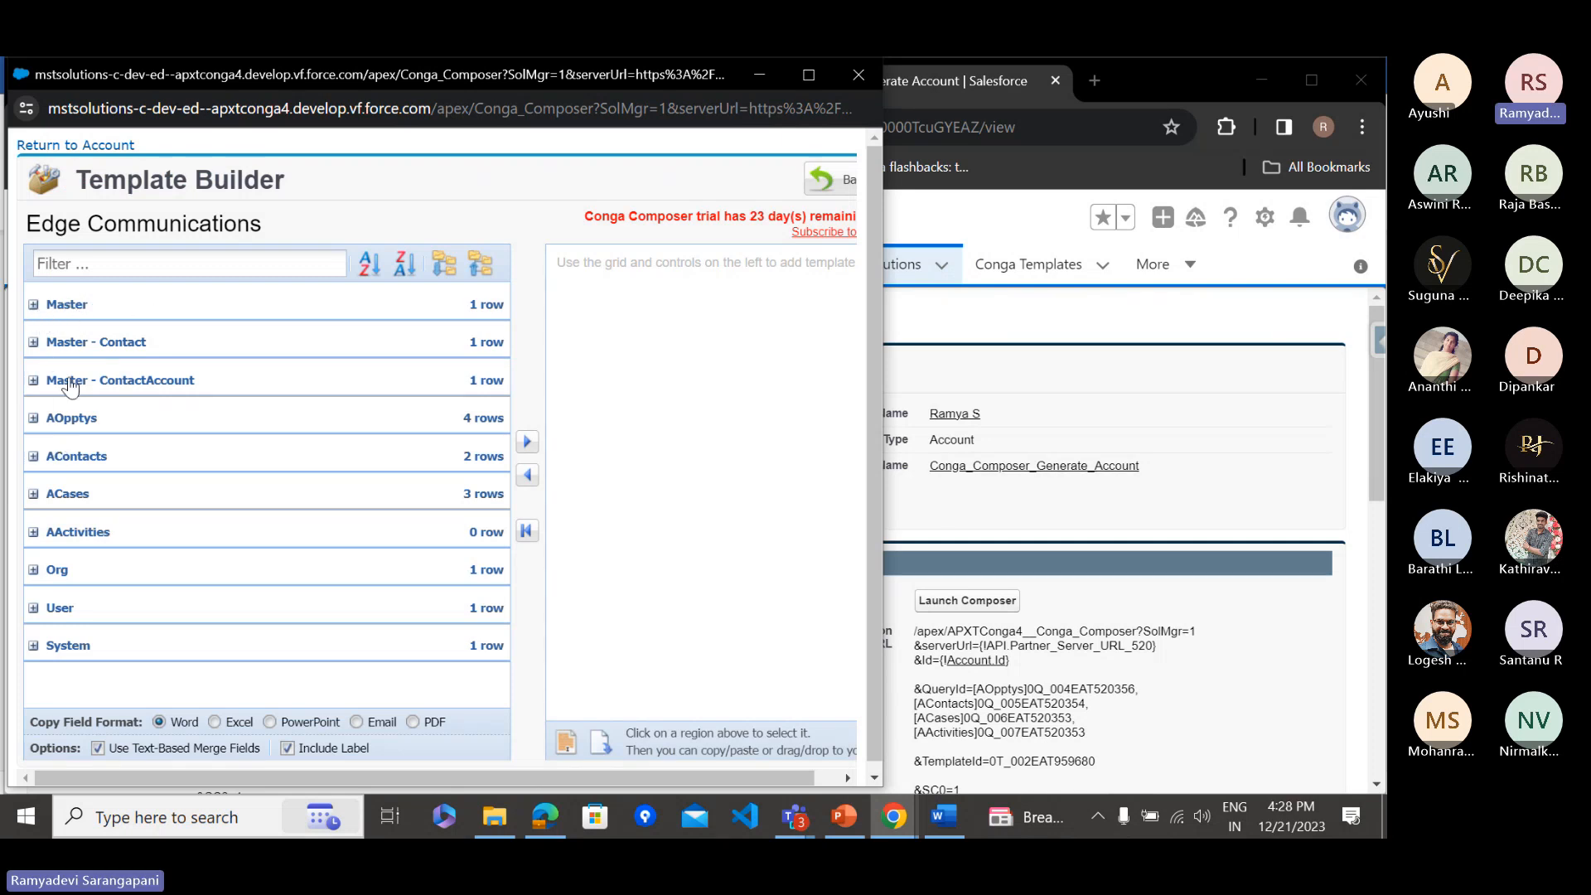
Add the ACCOUNT_ACCOUNTNUMBER field from the Master group to the Template Builder's merge field area
{"action": "left_click", "coordinate": [33, 304]}
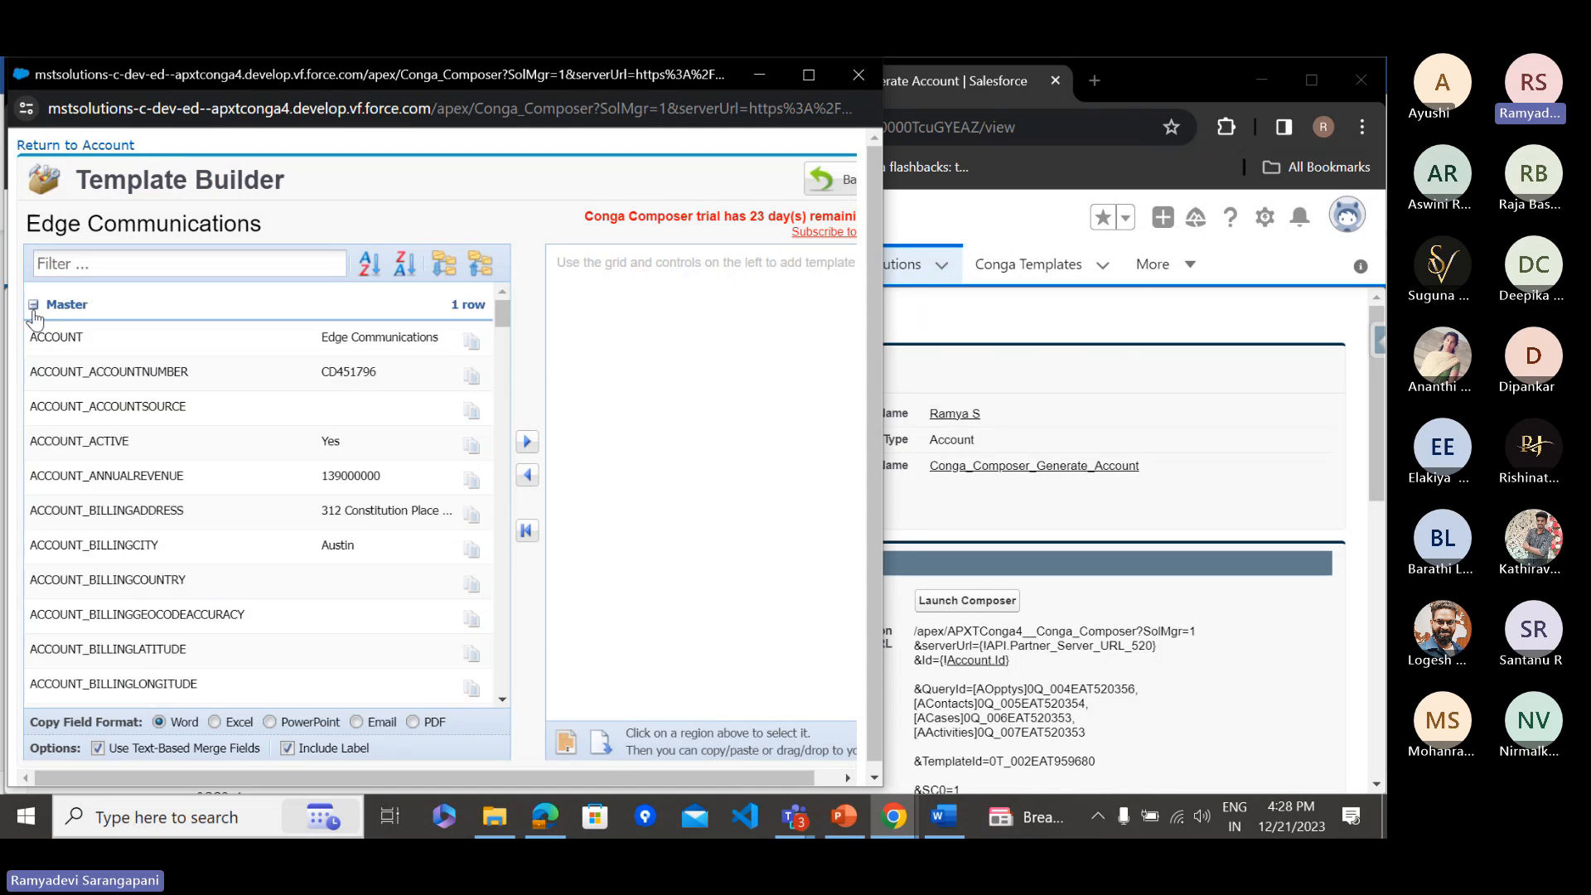
{"action": "left_click", "coordinate": [64, 377]}
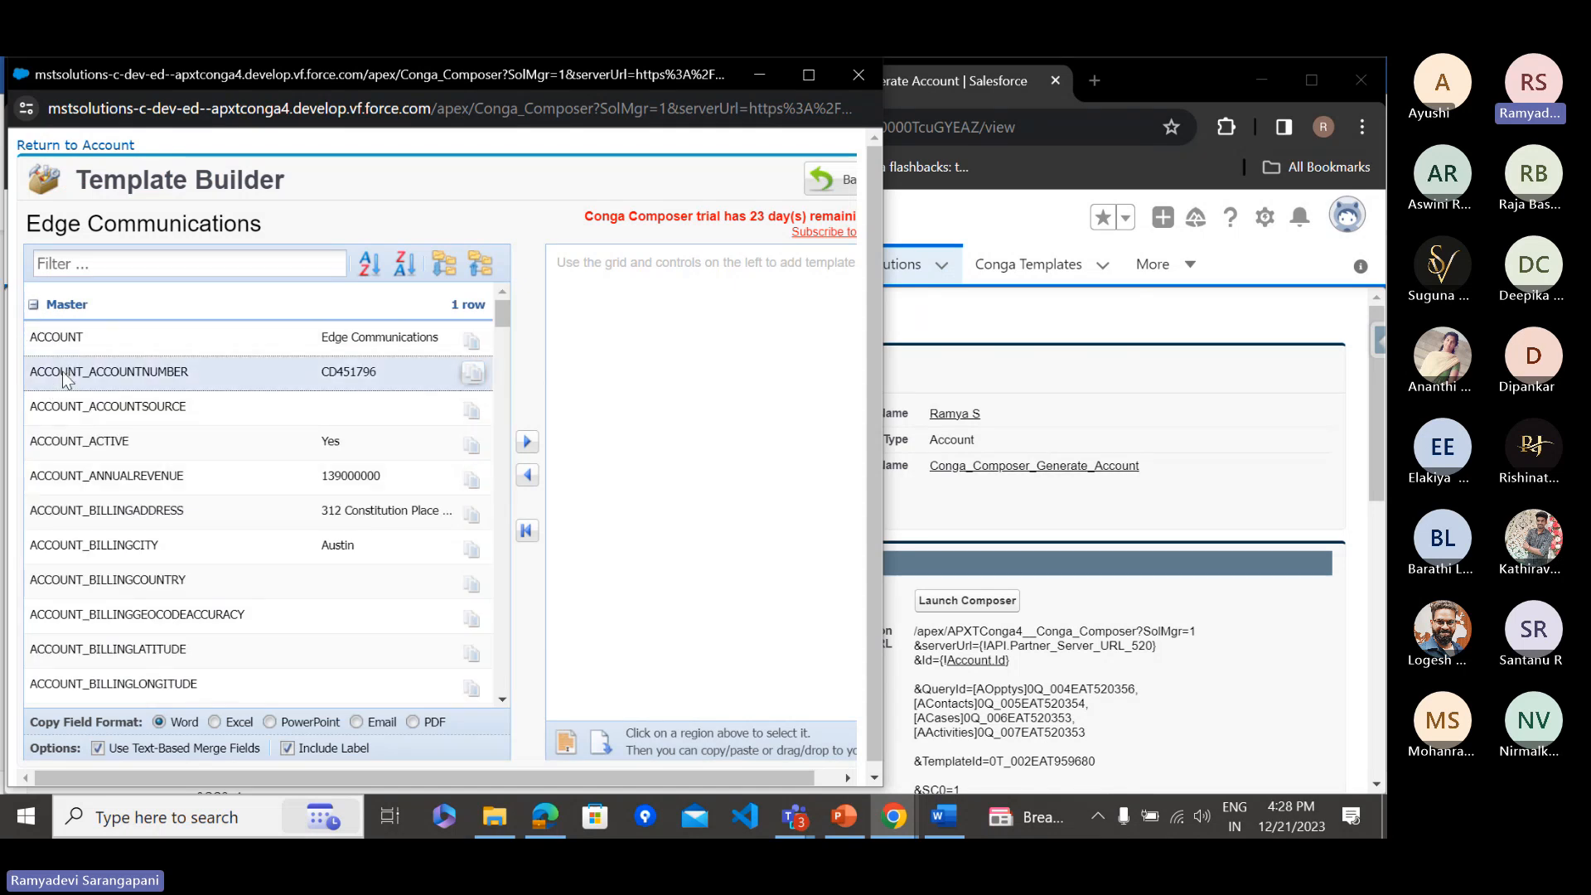
{"action": "left_click", "coordinate": [527, 444]}
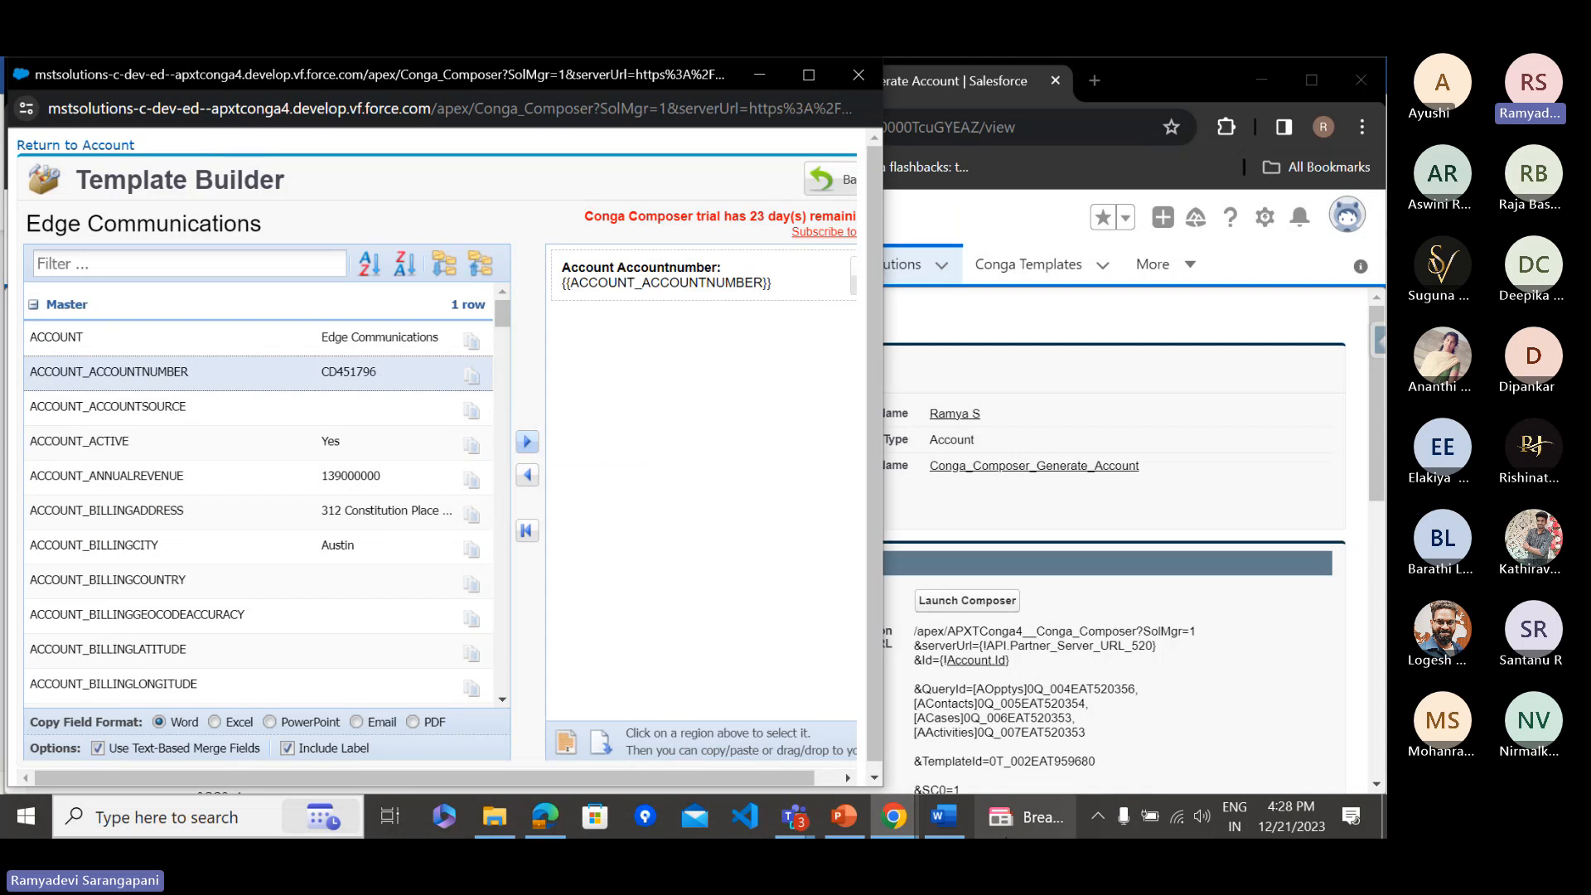
Switch to Word, examine the Account Brief Template's contact and opportunity merge fields, and close the Template Builder window
{"action": "left_click", "coordinate": [942, 818]}
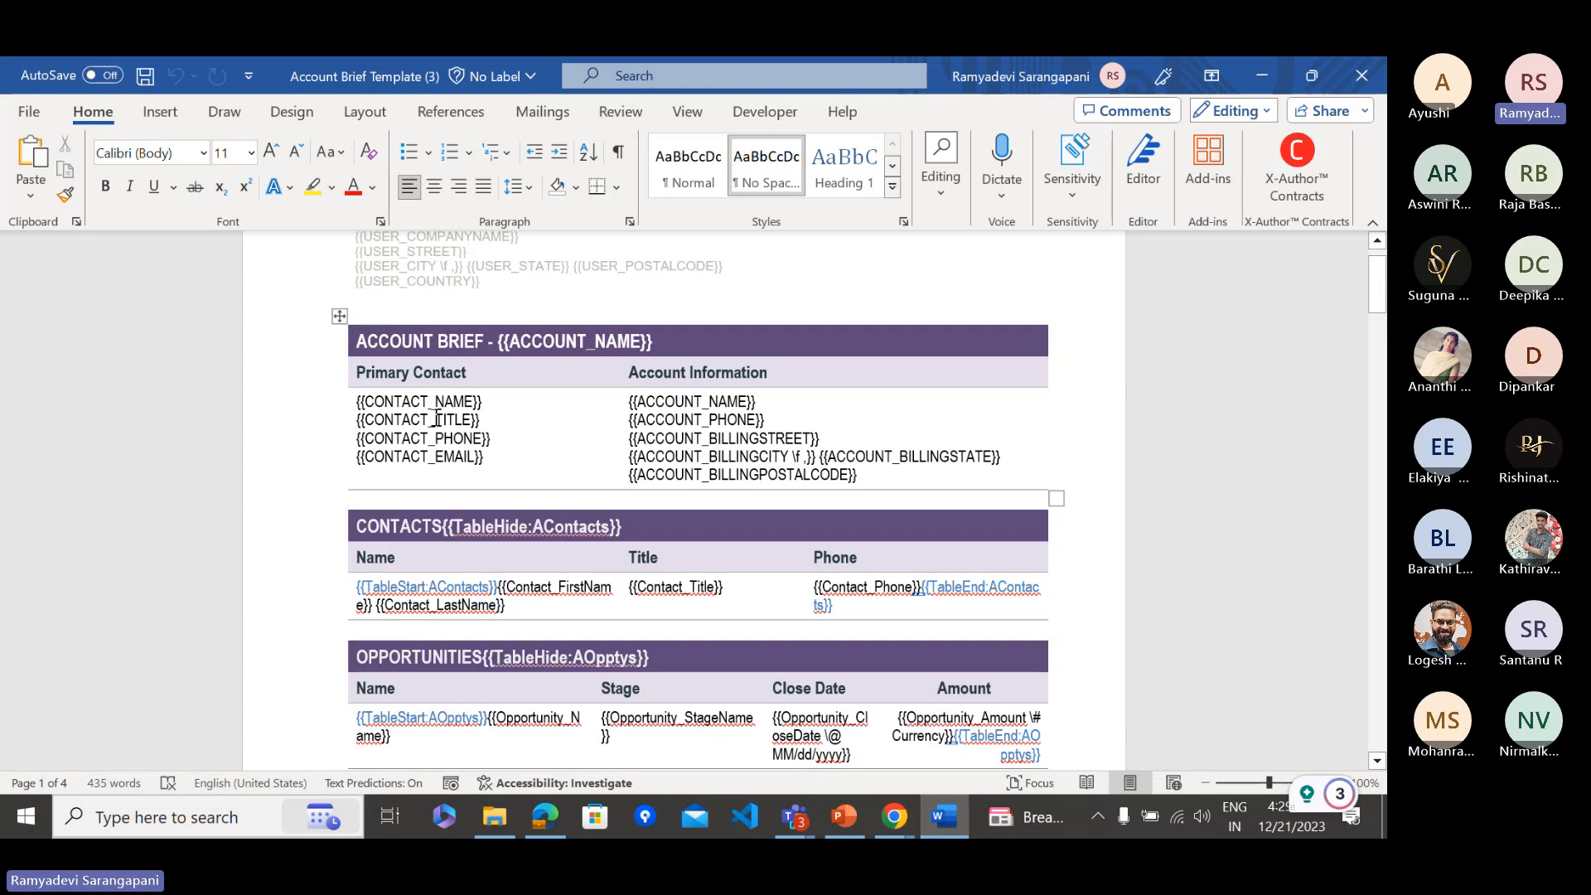
{"action": "scroll", "coordinate": [427, 504], "scroll_direction": "down", "scroll_amount": 2}
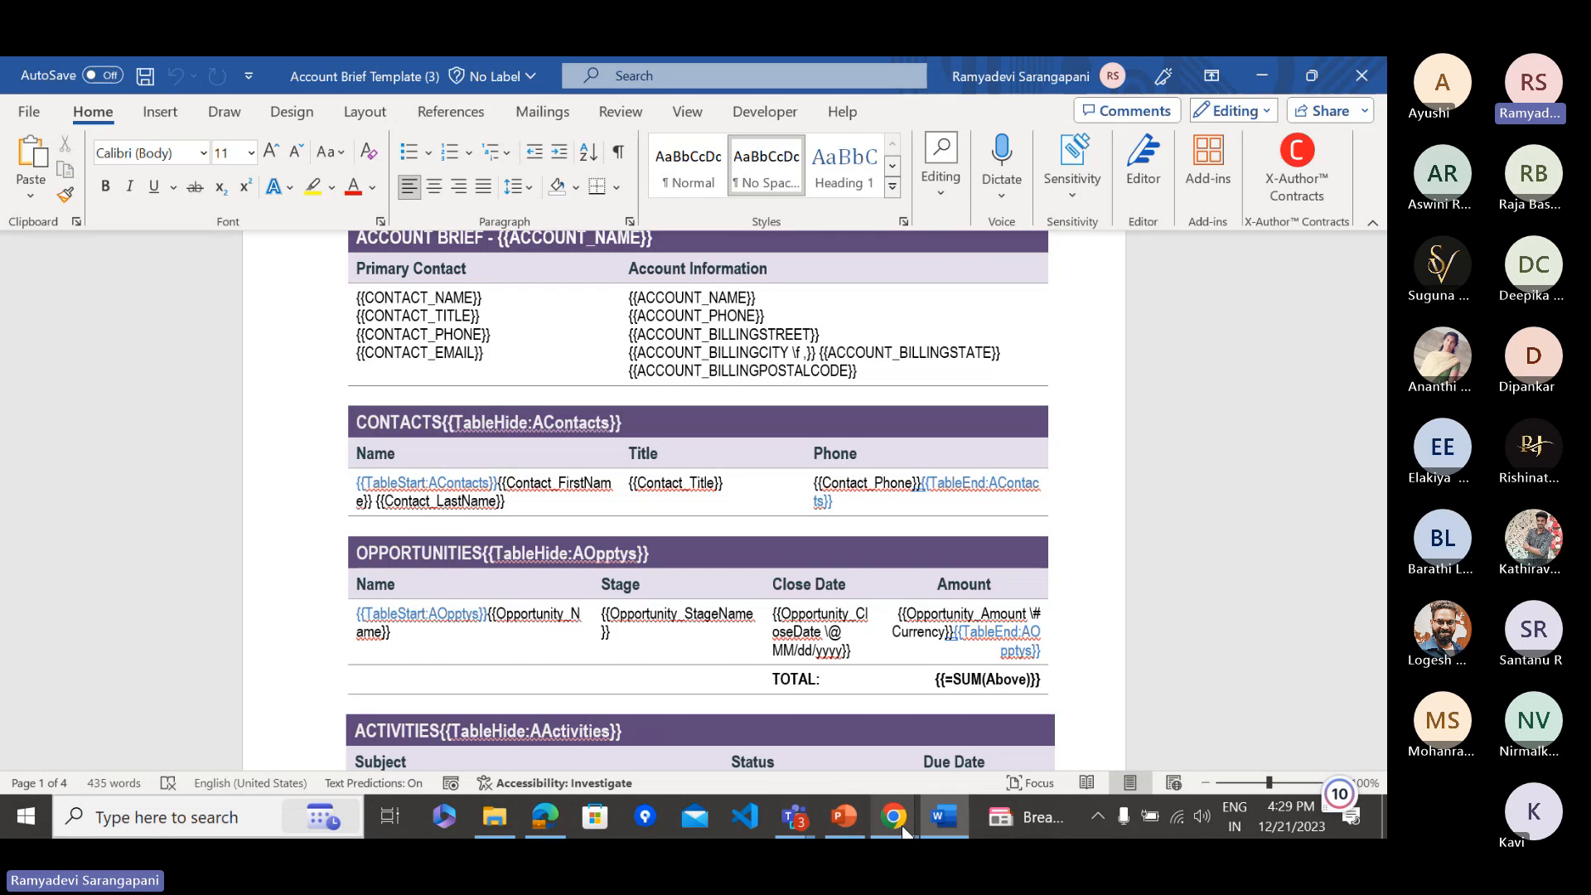
{"action": "mouse_move", "coordinate": [873, 816]}
{"action": "left_click", "coordinate": [977, 769]}
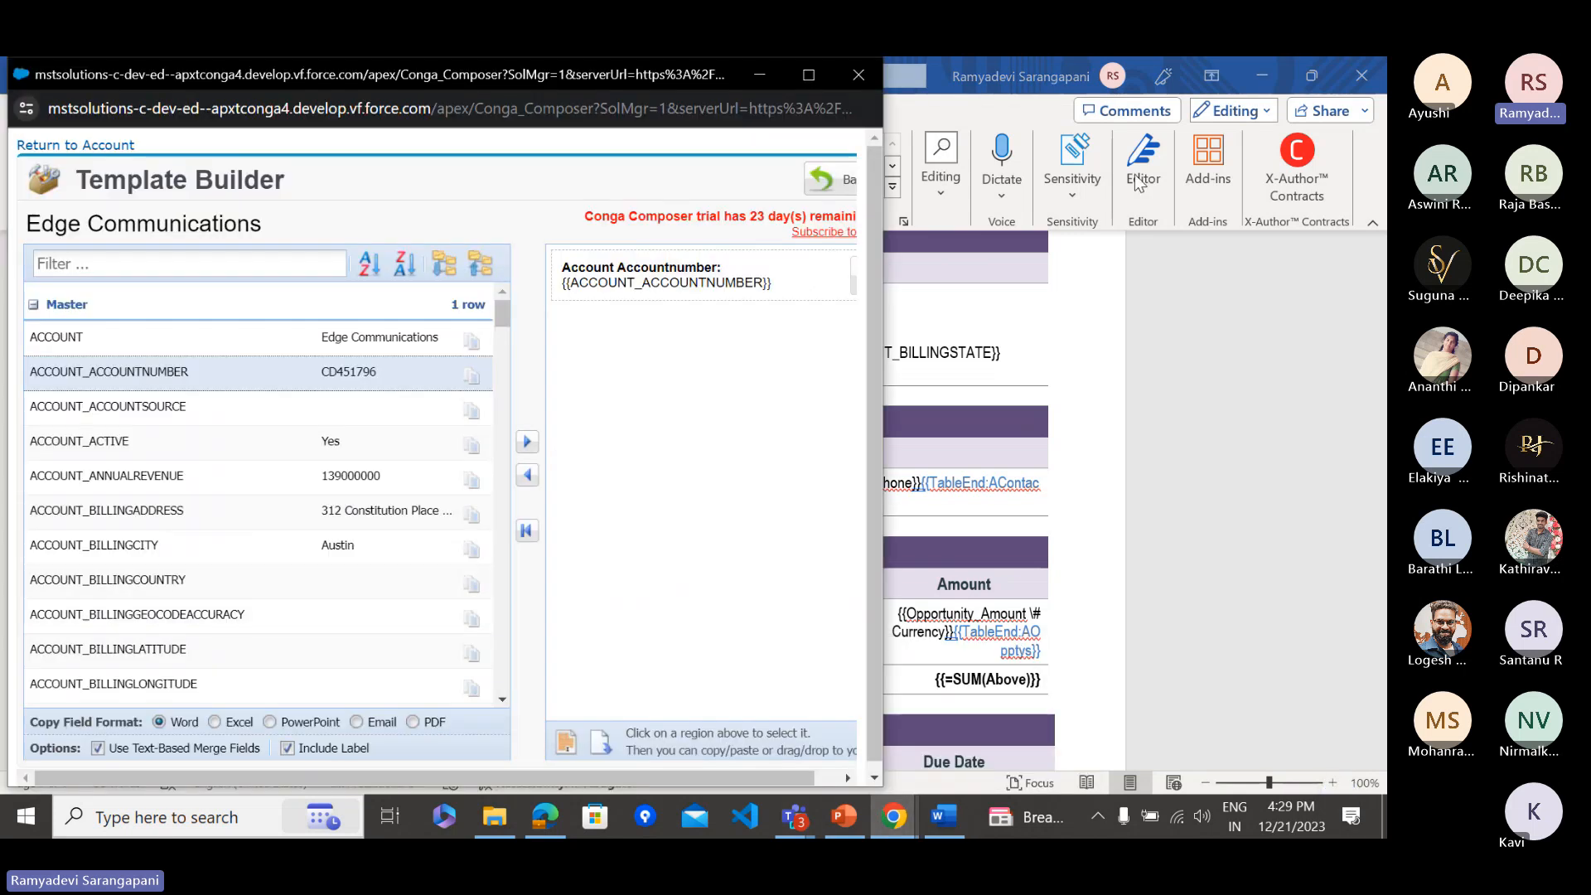
{"action": "left_click", "coordinate": [859, 75]}
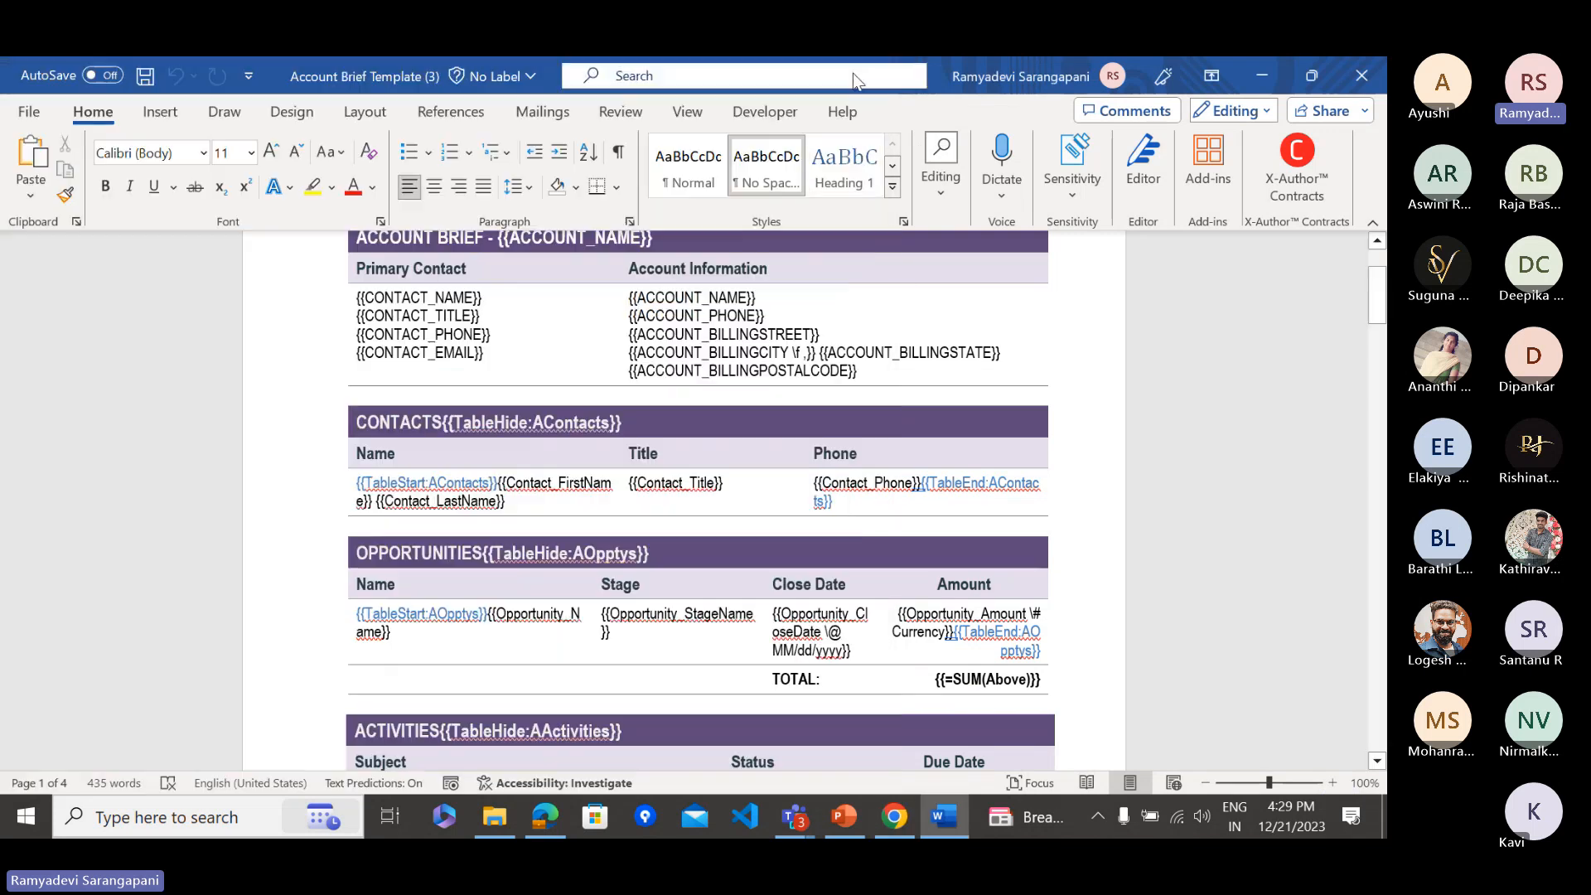
Switch to PowerPoint and show slide 11 on creating templates with the Template Builder and Conga Email Templates
{"action": "left_click", "coordinate": [839, 813]}
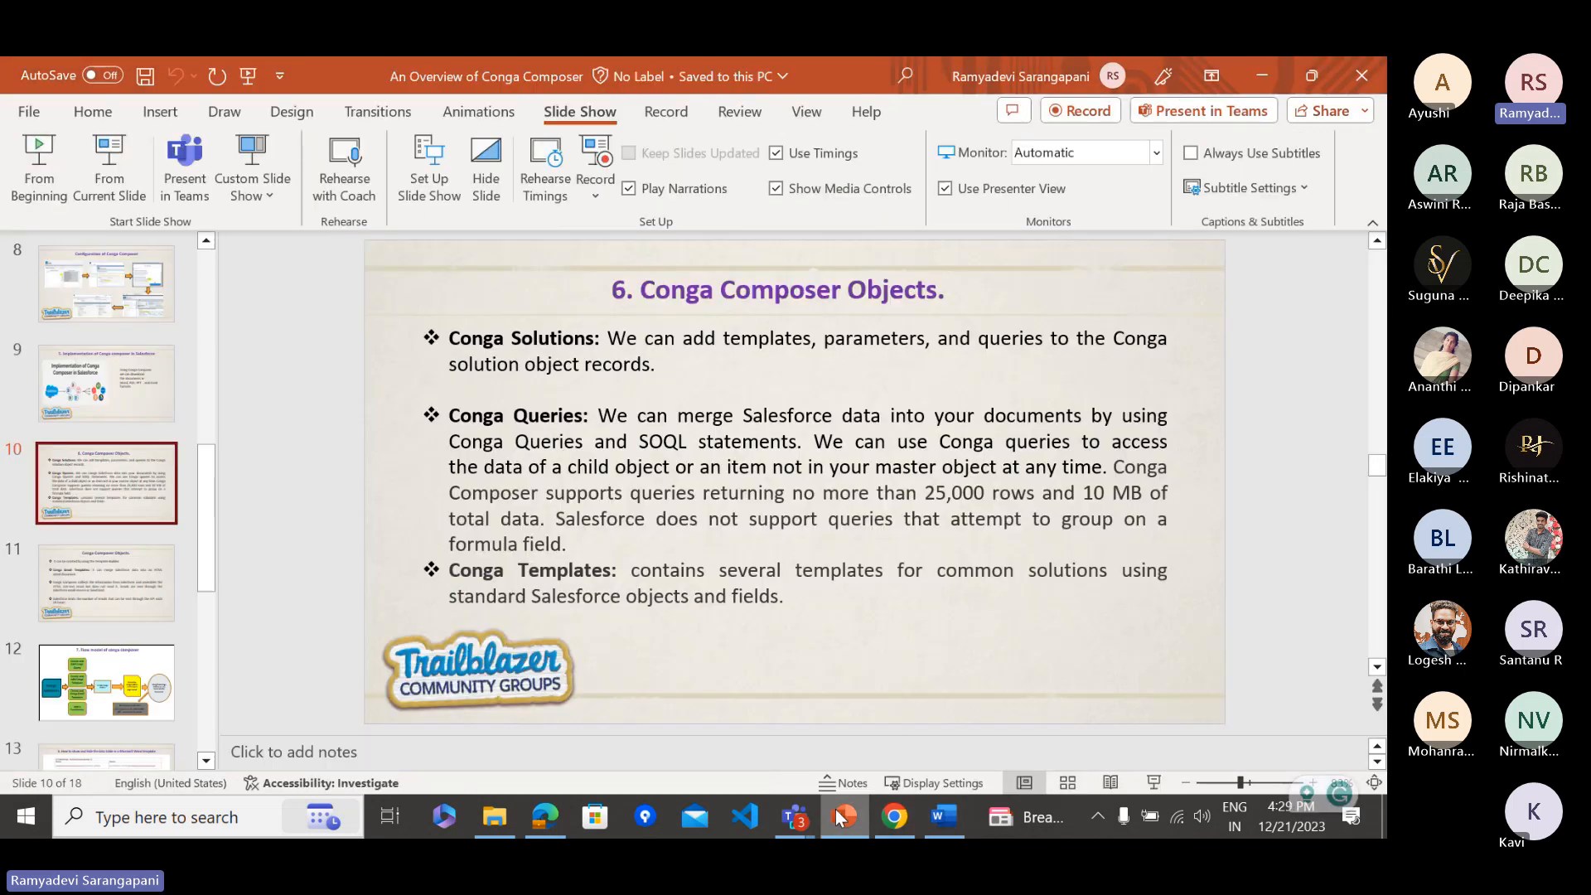
{"action": "left_click", "coordinate": [108, 595]}
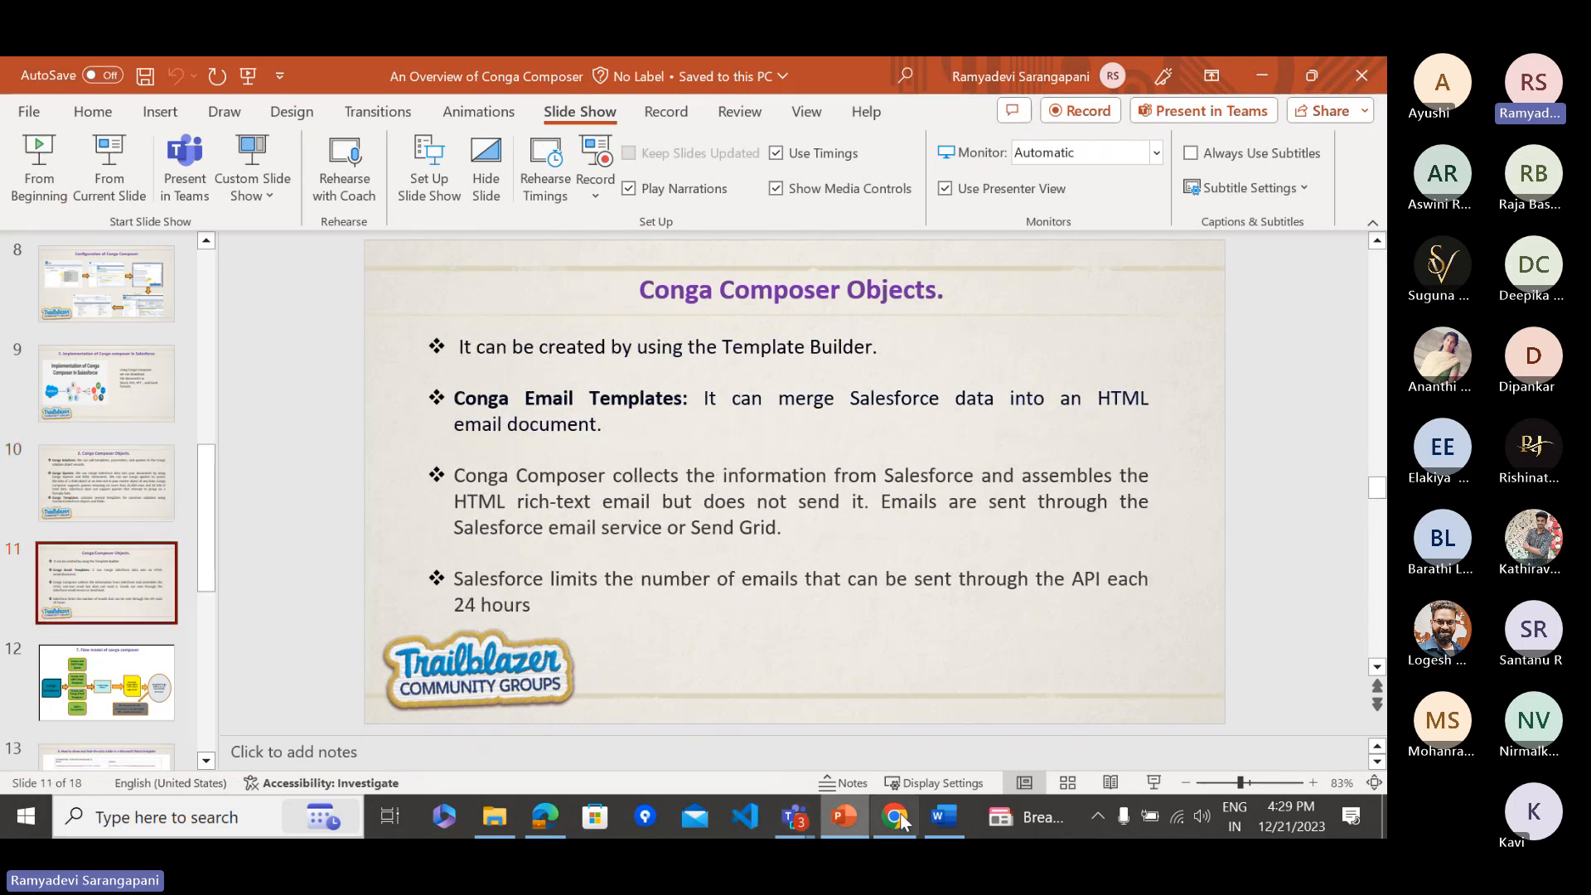
{"action": "mouse_move", "coordinate": [948, 832]}
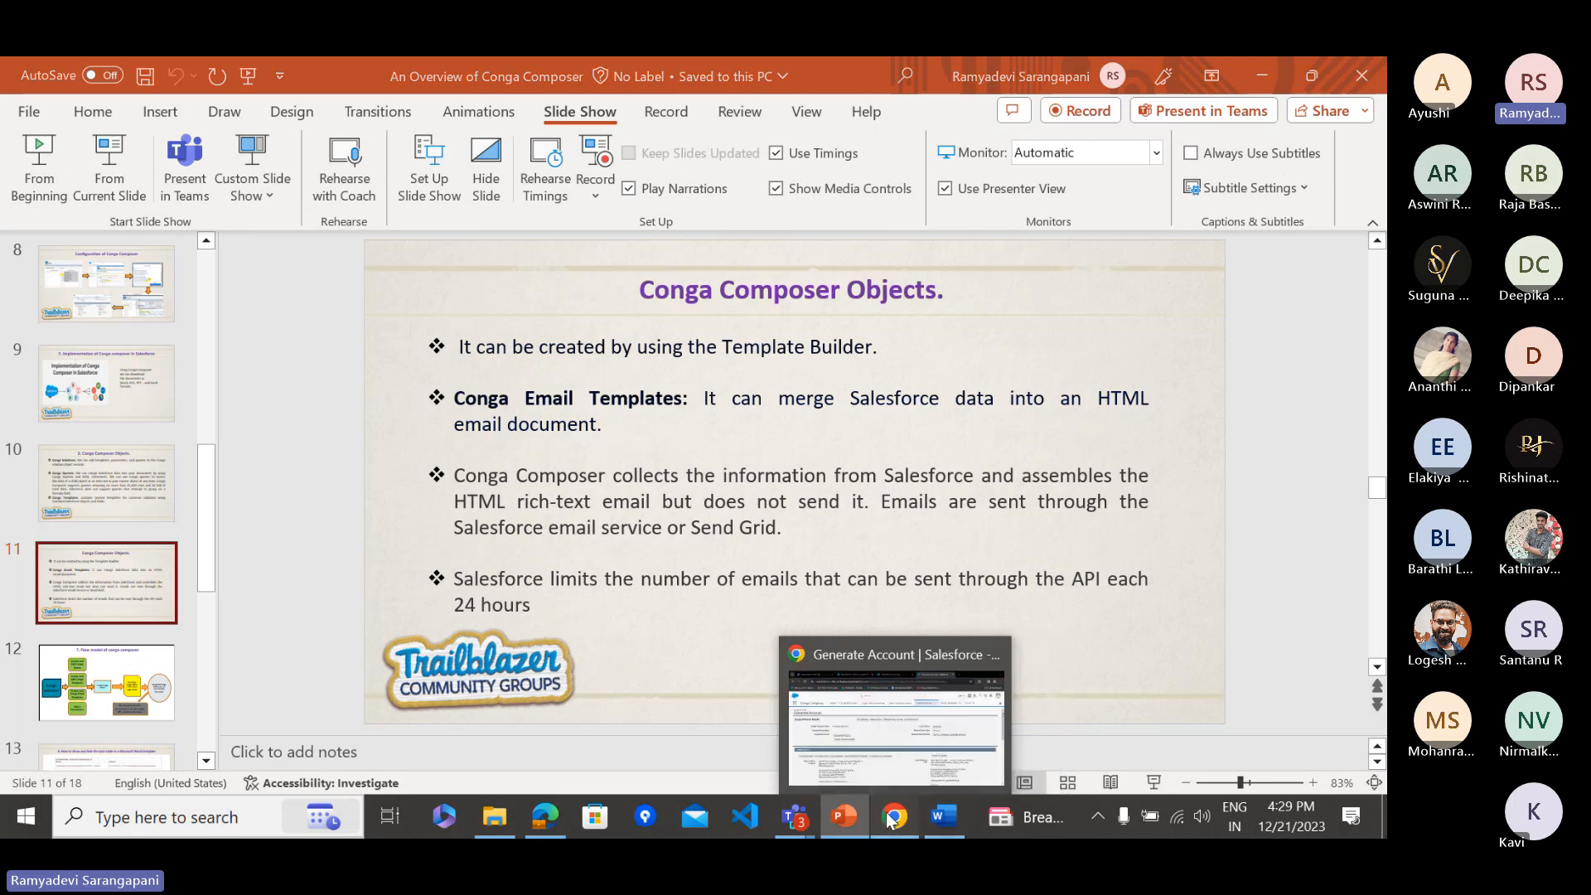
Switch to Chrome, create and save a Conga Email Template named tetst from the Generate Account solution, and close its record window
{"action": "left_click", "coordinate": [909, 718]}
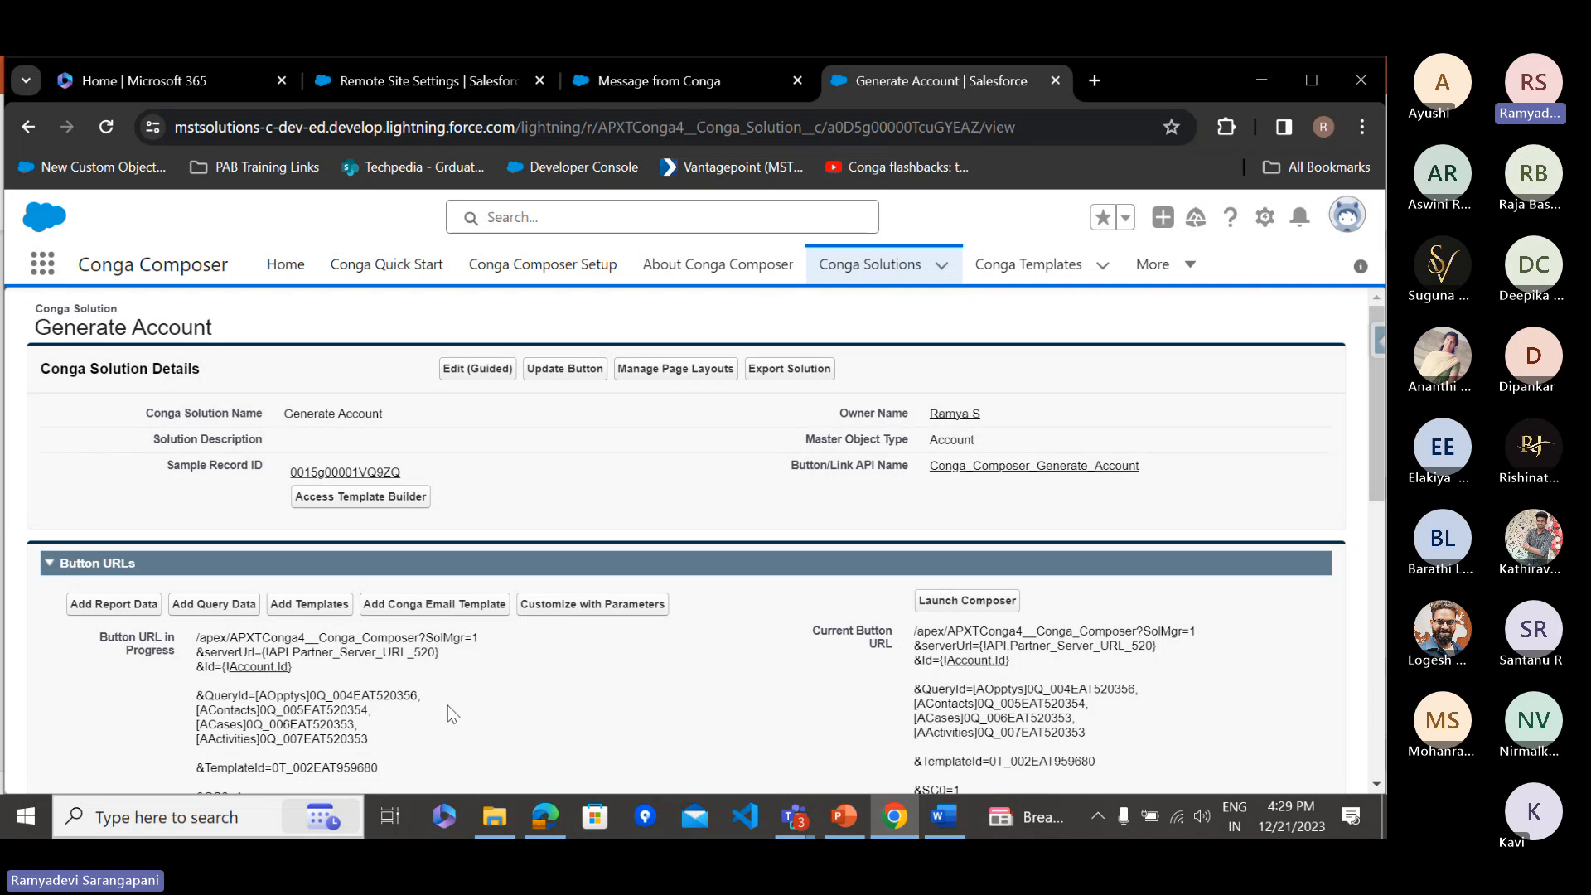
{"action": "left_click", "coordinate": [395, 612]}
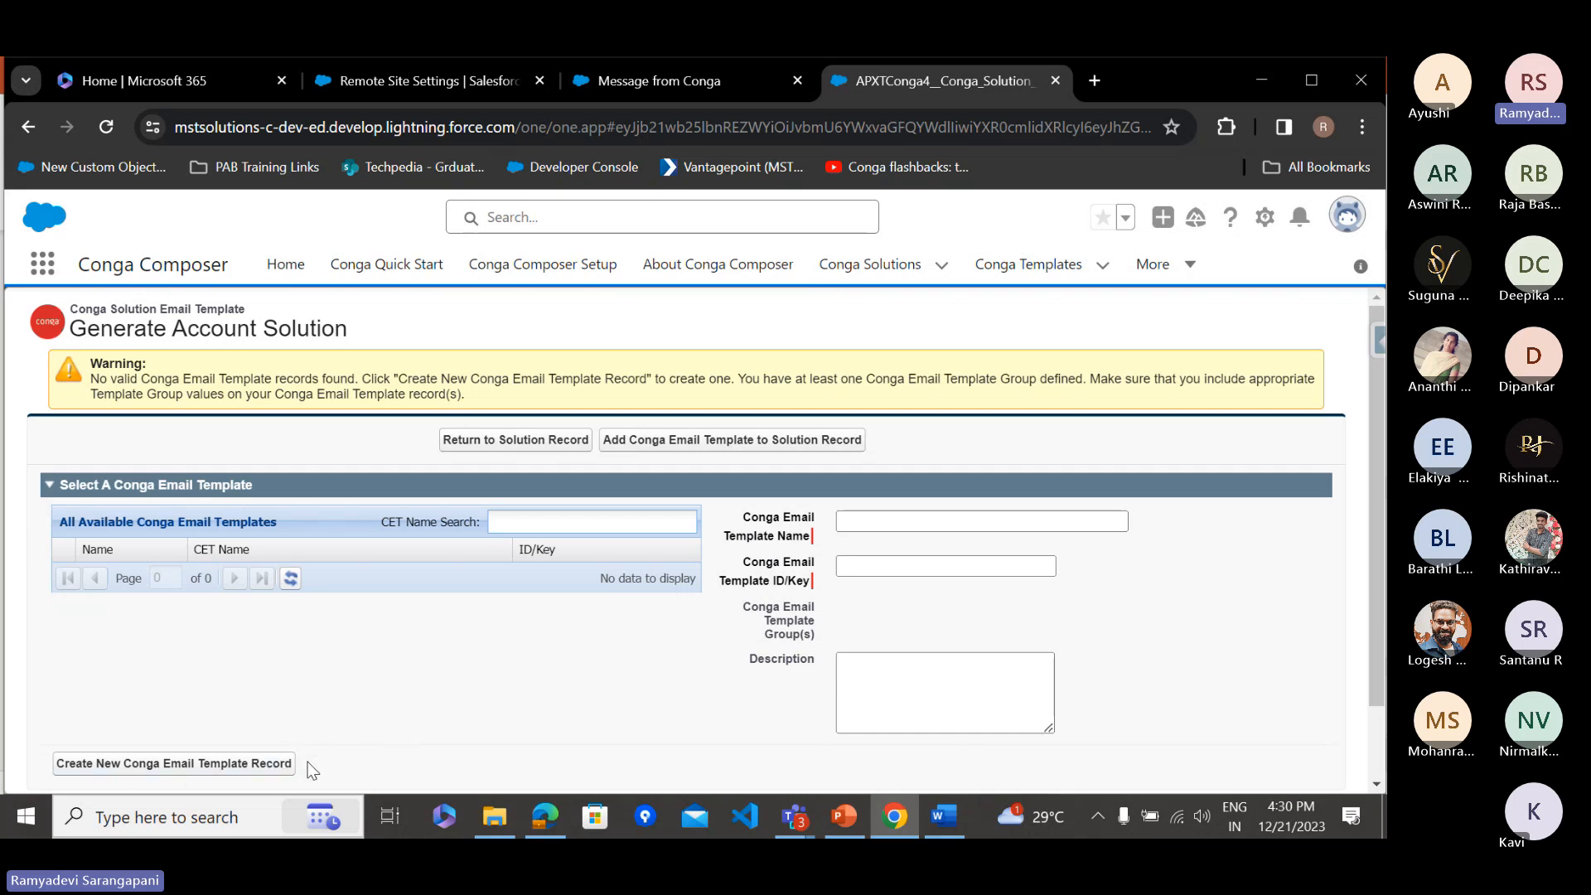
{"action": "left_click", "coordinate": [79, 764]}
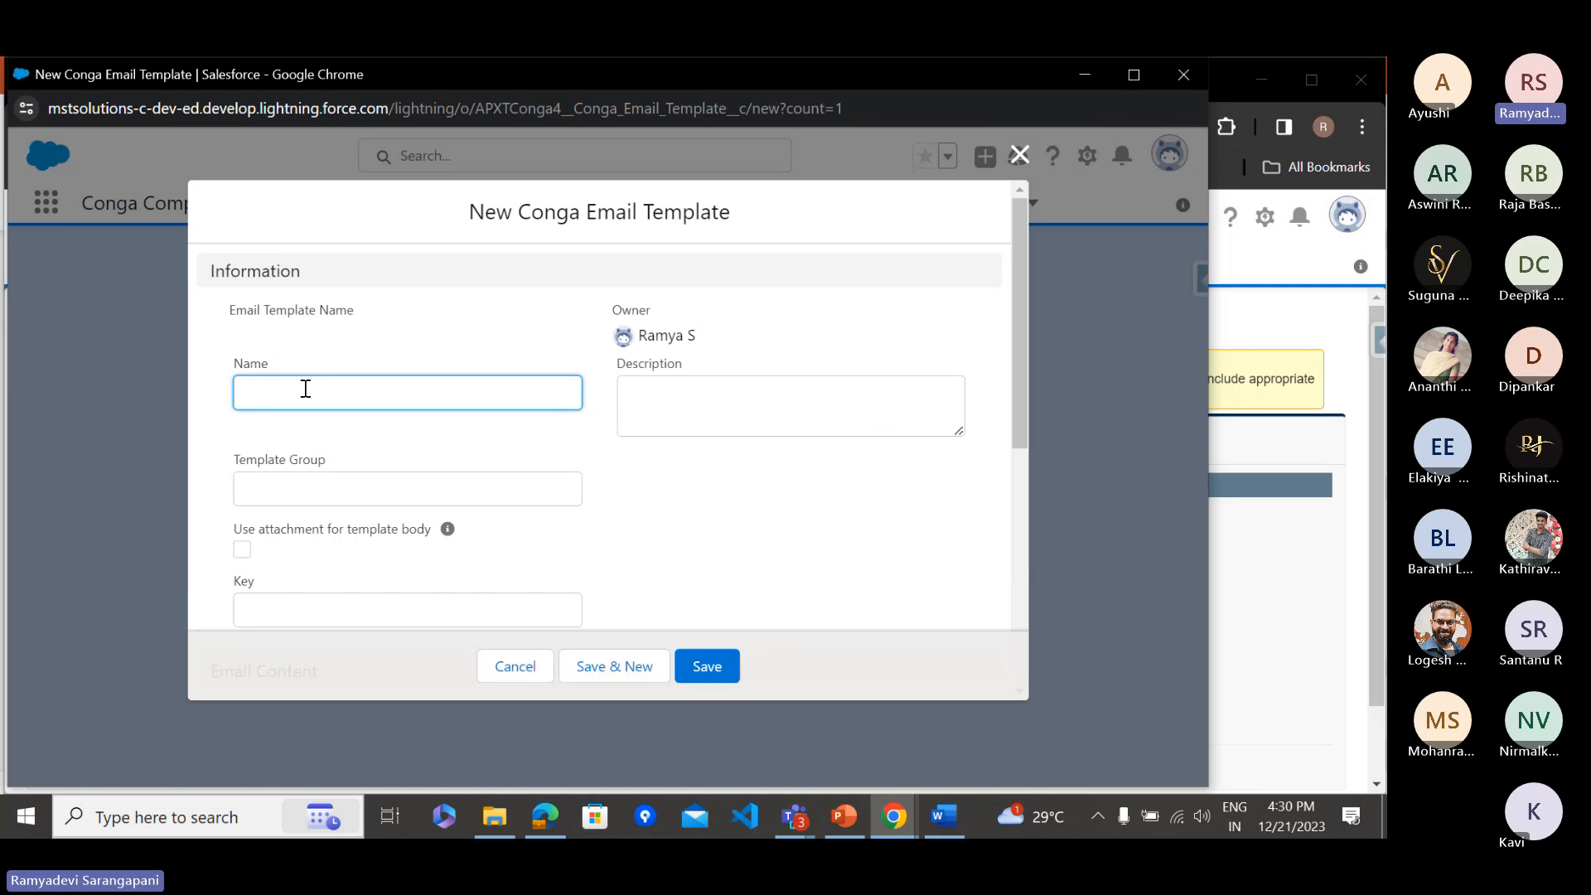
{"action": "type", "text": "t"}
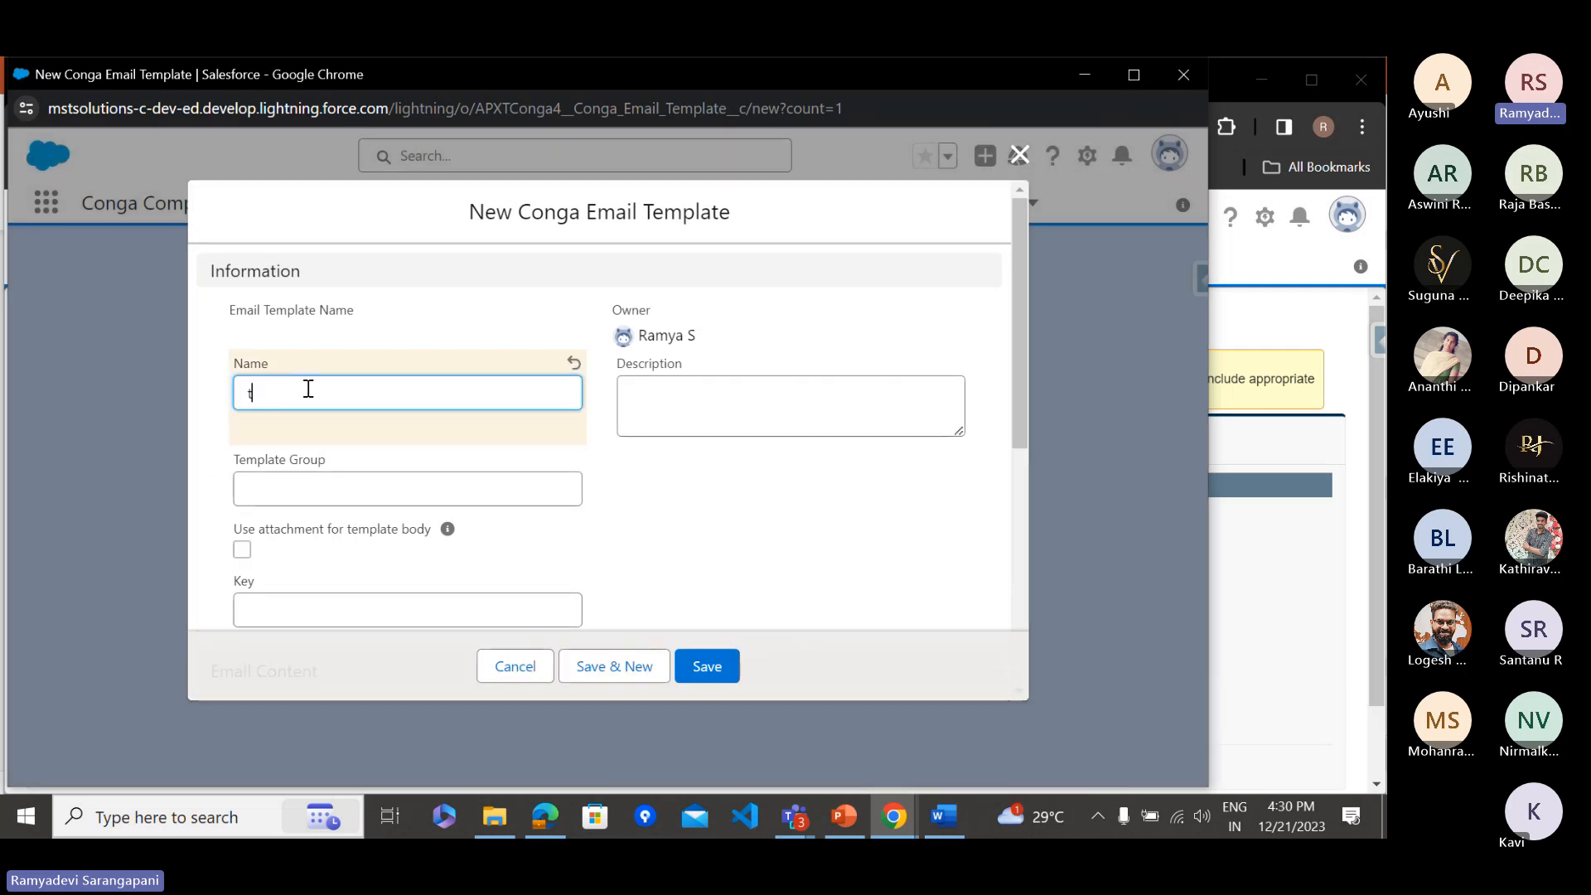
{"action": "type", "text": "etet"}
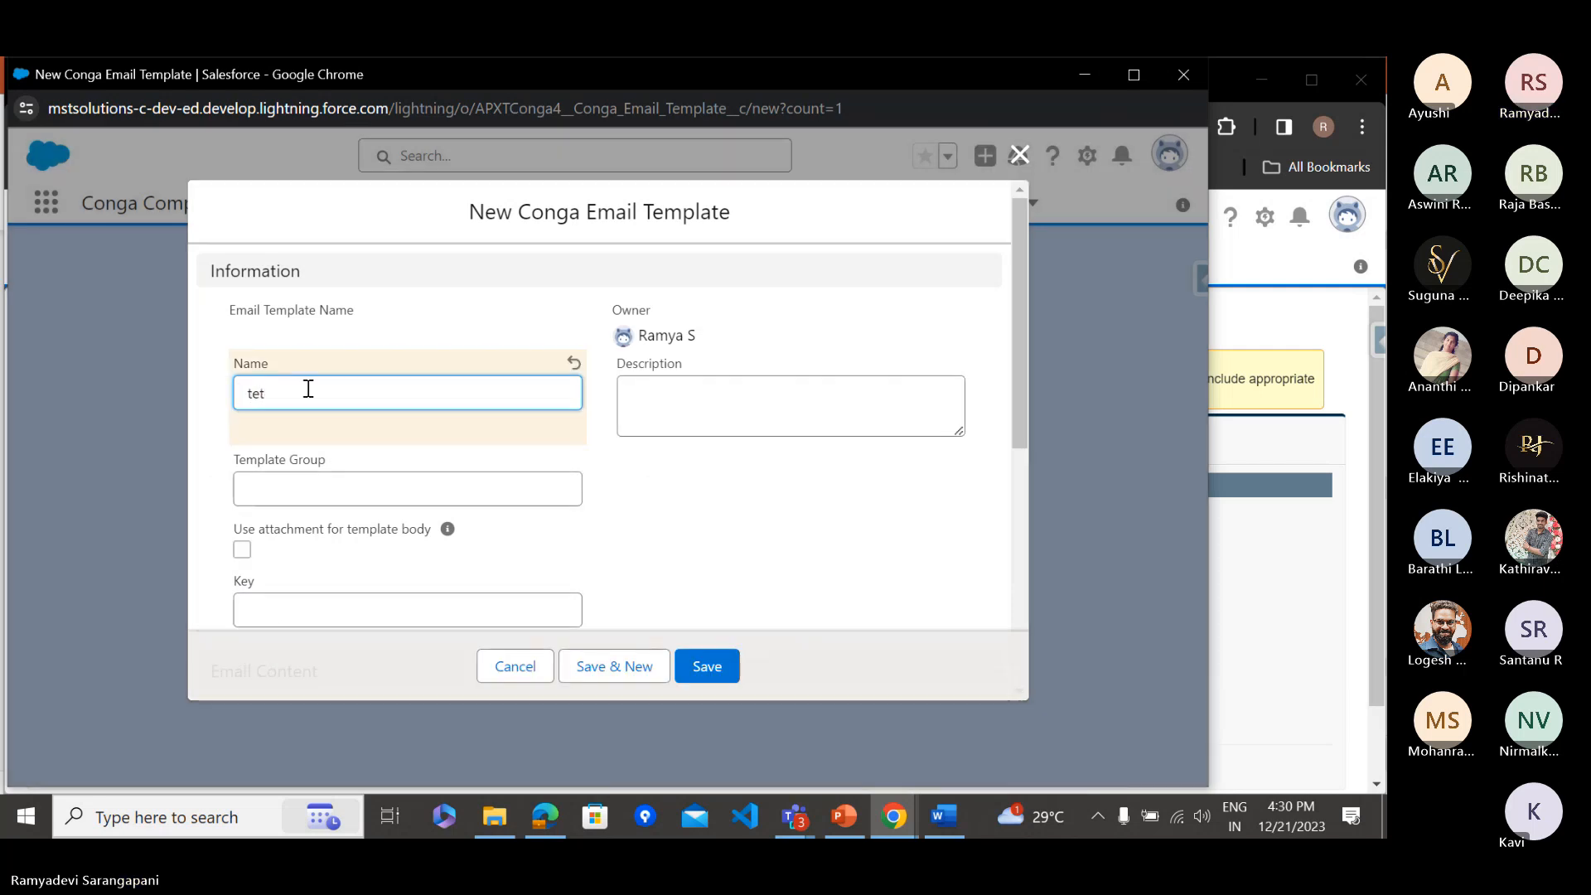
{"action": "type", "text": "st"}
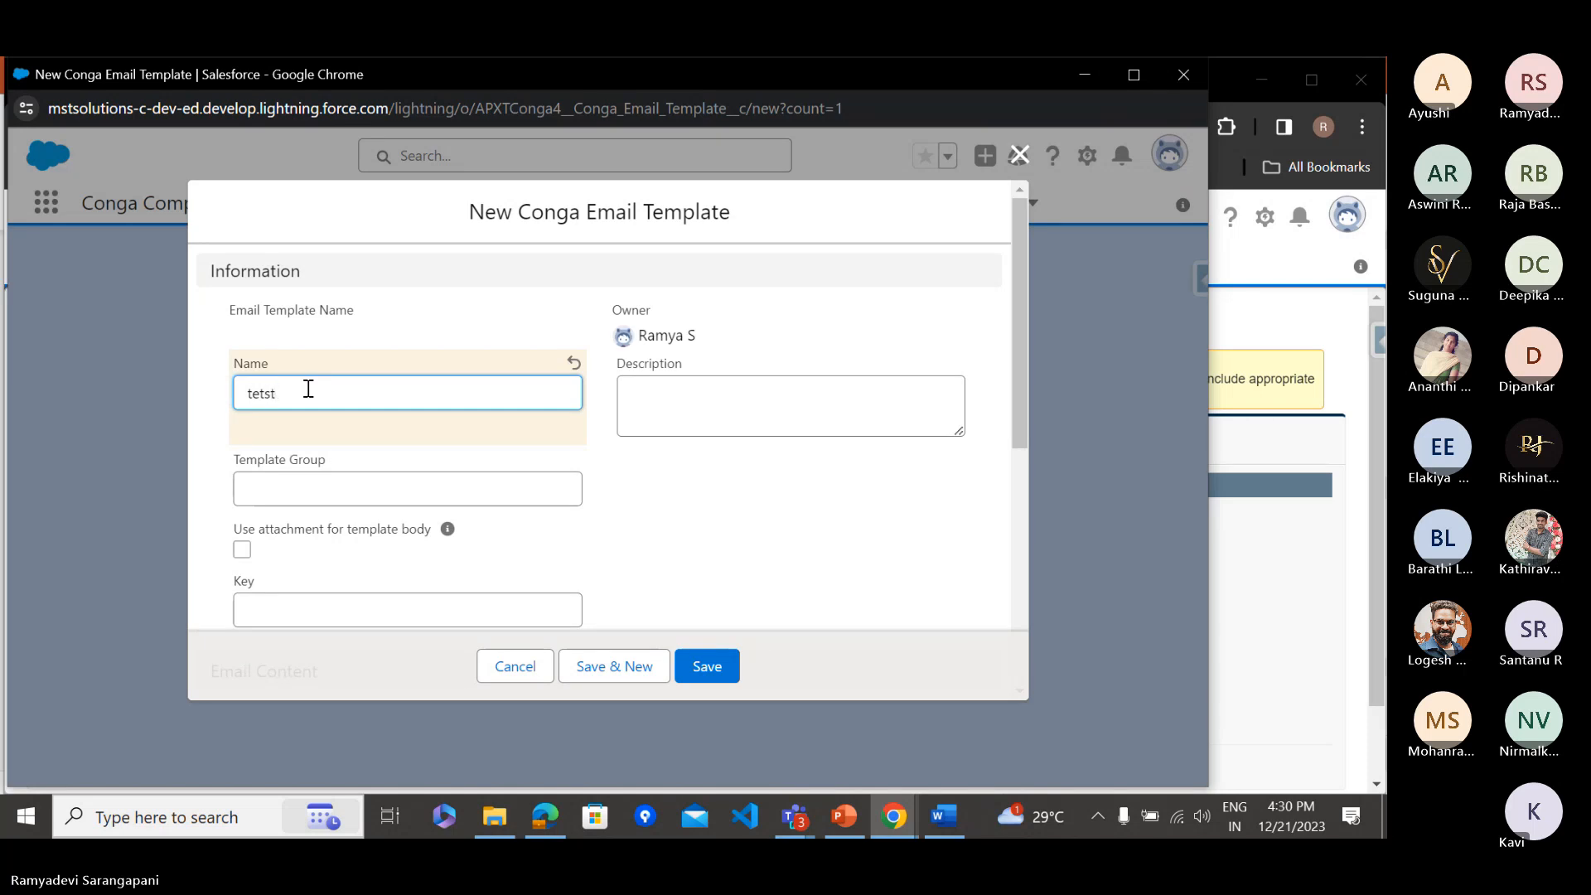
{"action": "scroll", "coordinate": [308, 388], "scroll_direction": "down", "scroll_amount": 6}
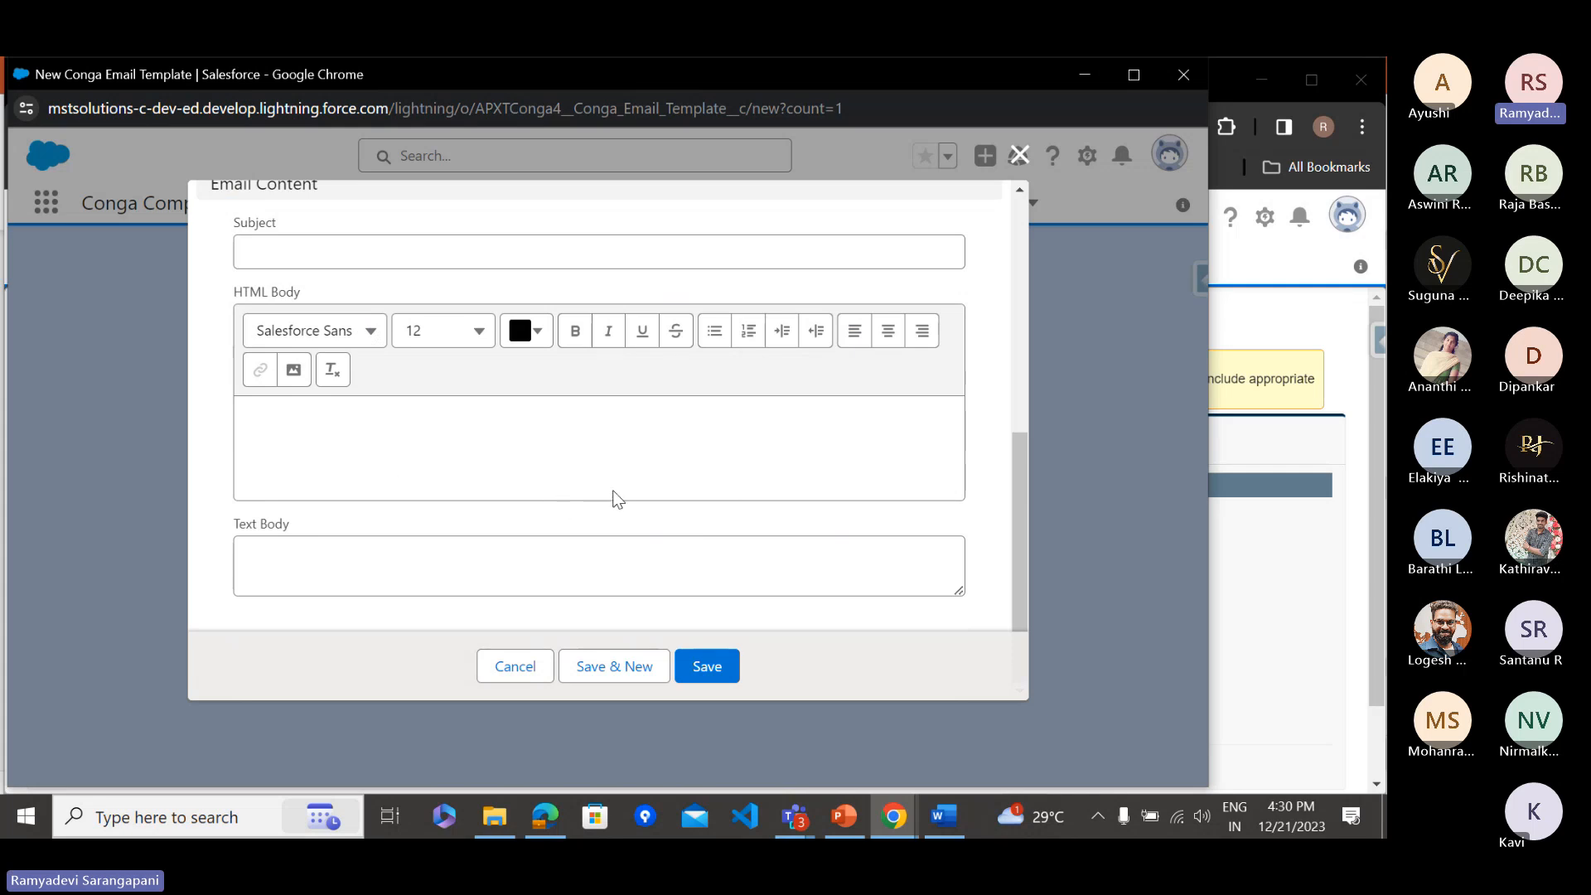
{"action": "left_click", "coordinate": [709, 665]}
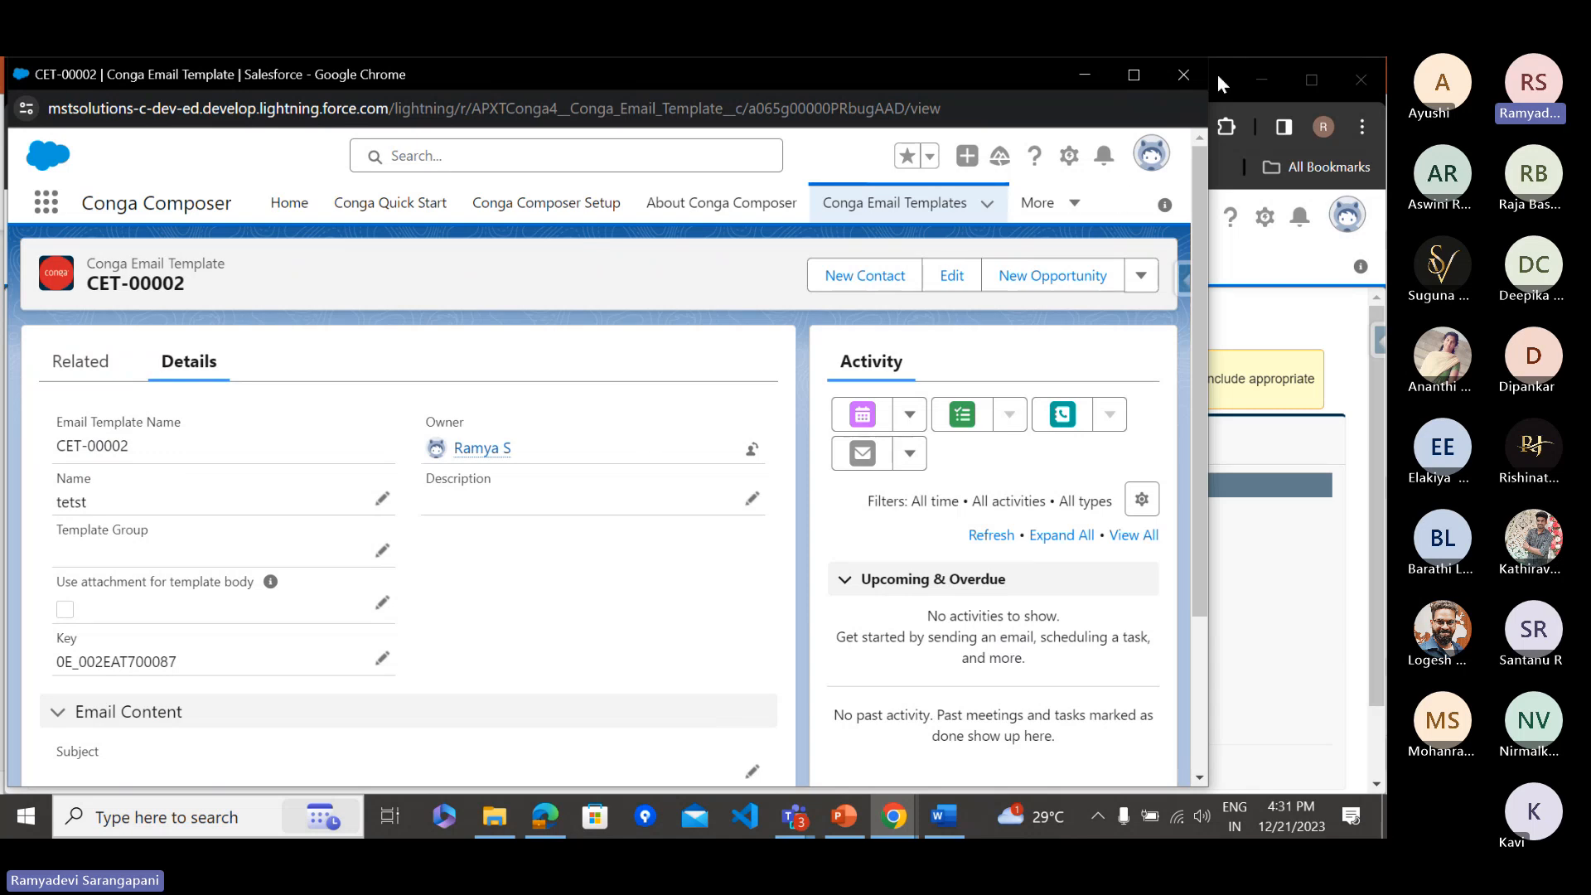
{"action": "left_click", "coordinate": [1181, 77]}
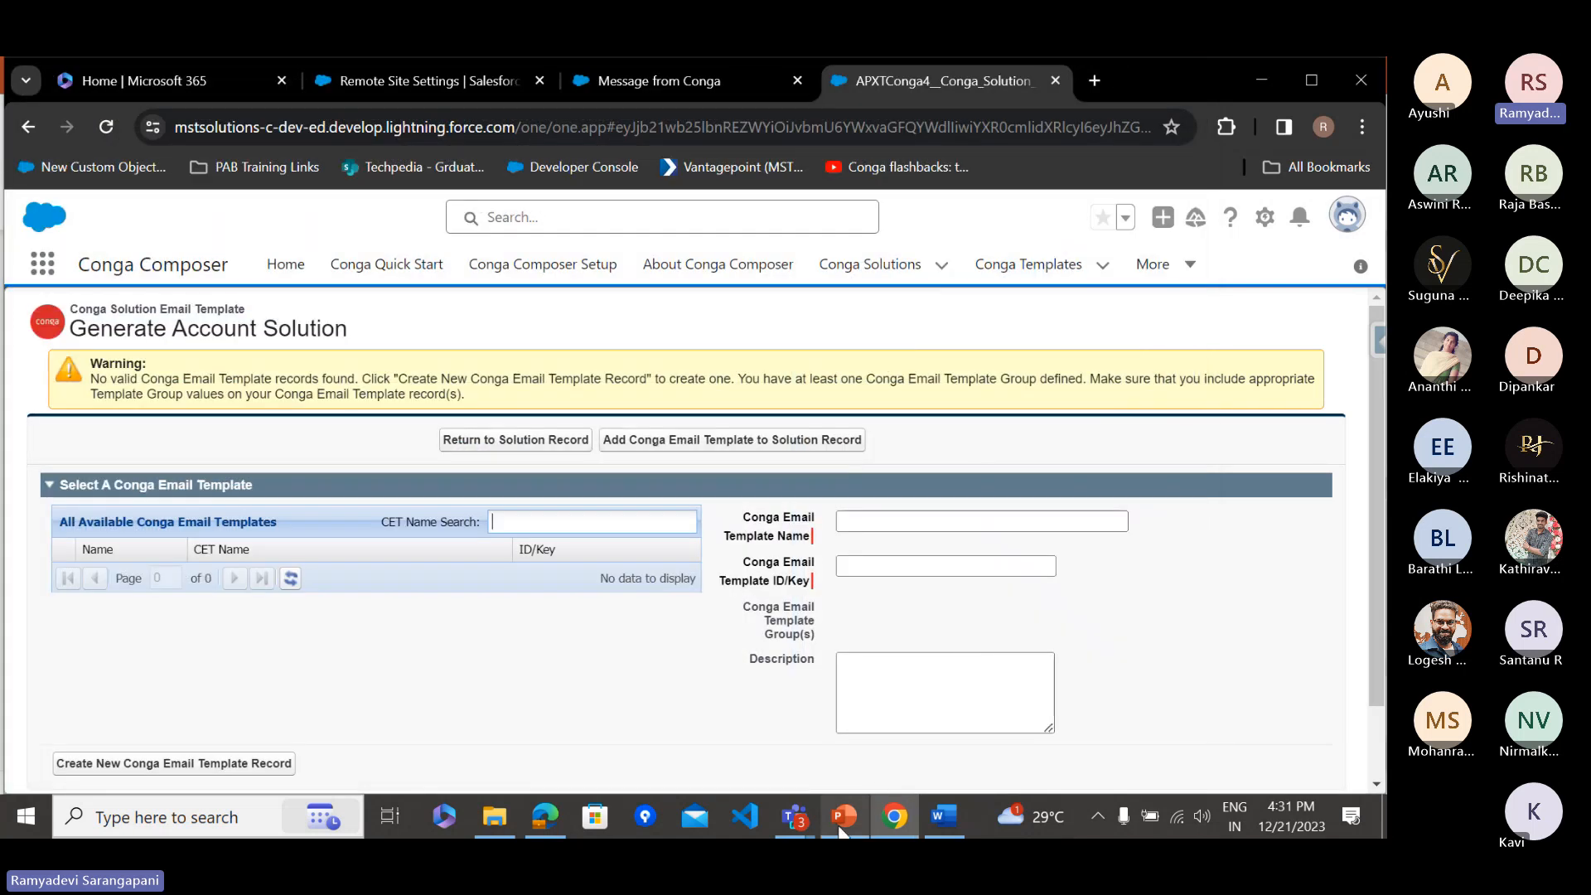
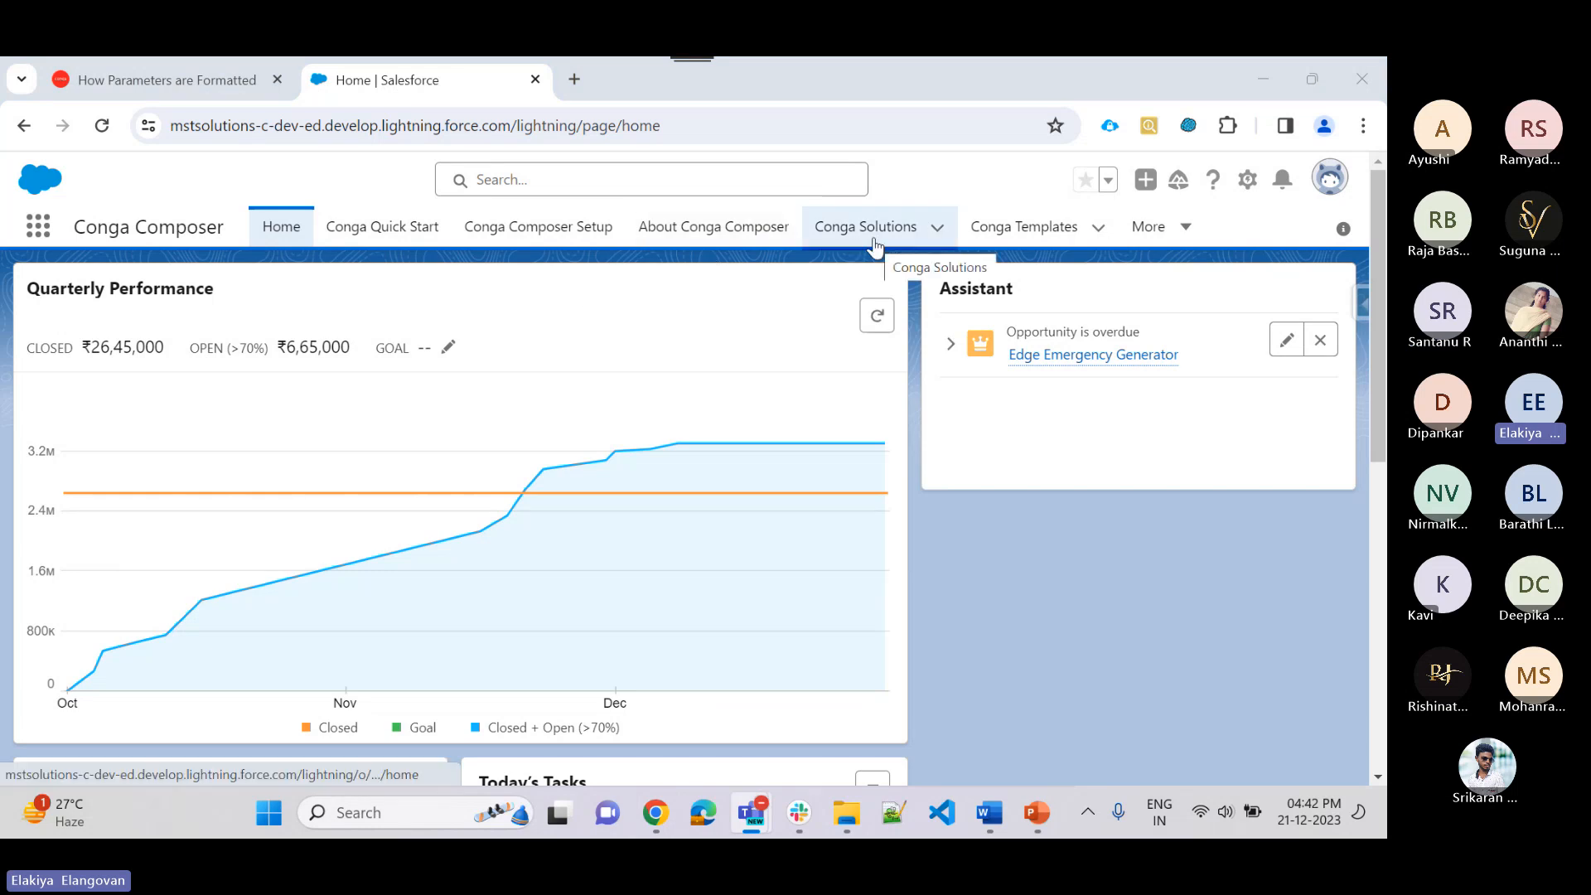
Switch to the Service app and open the Edge Communications account record
{"action": "left_click", "coordinate": [30, 234]}
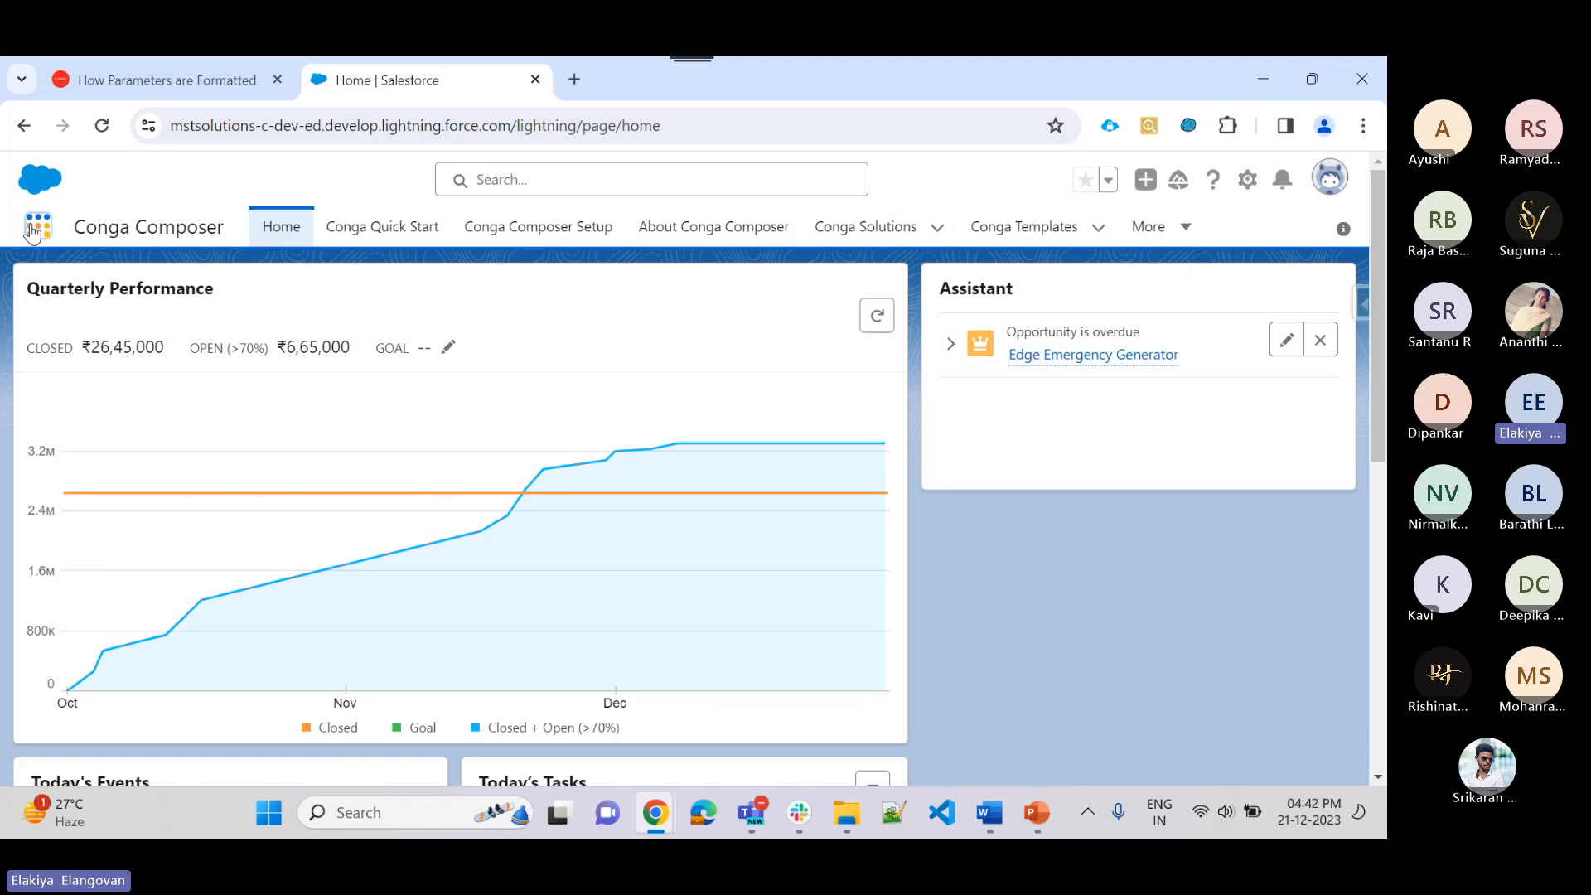
{"action": "left_click", "coordinate": [32, 234]}
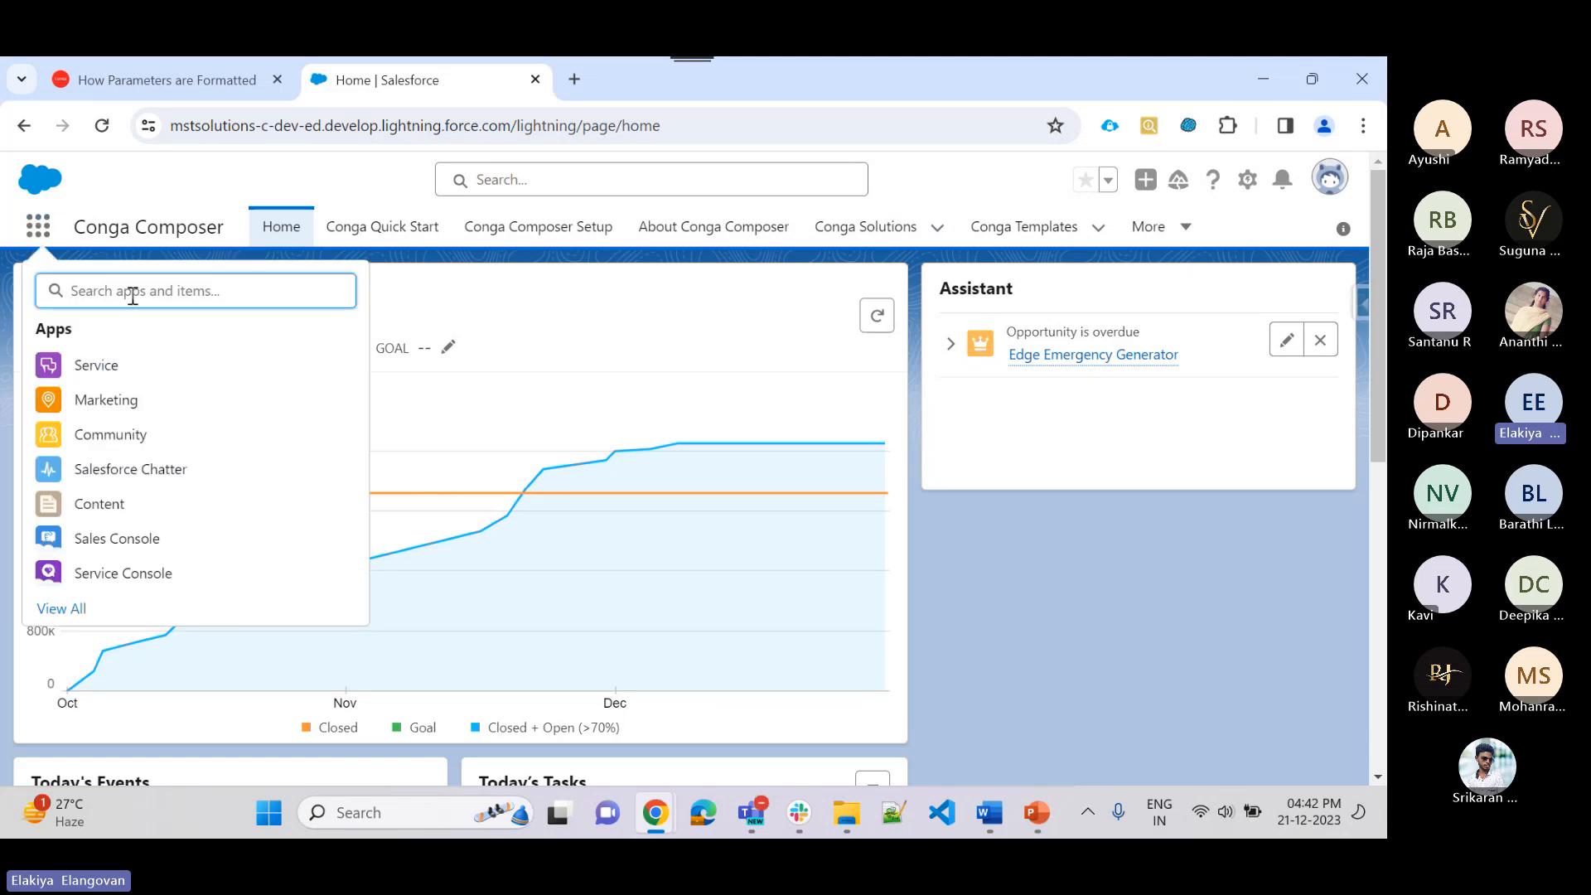
{"action": "left_click", "coordinate": [38, 227]}
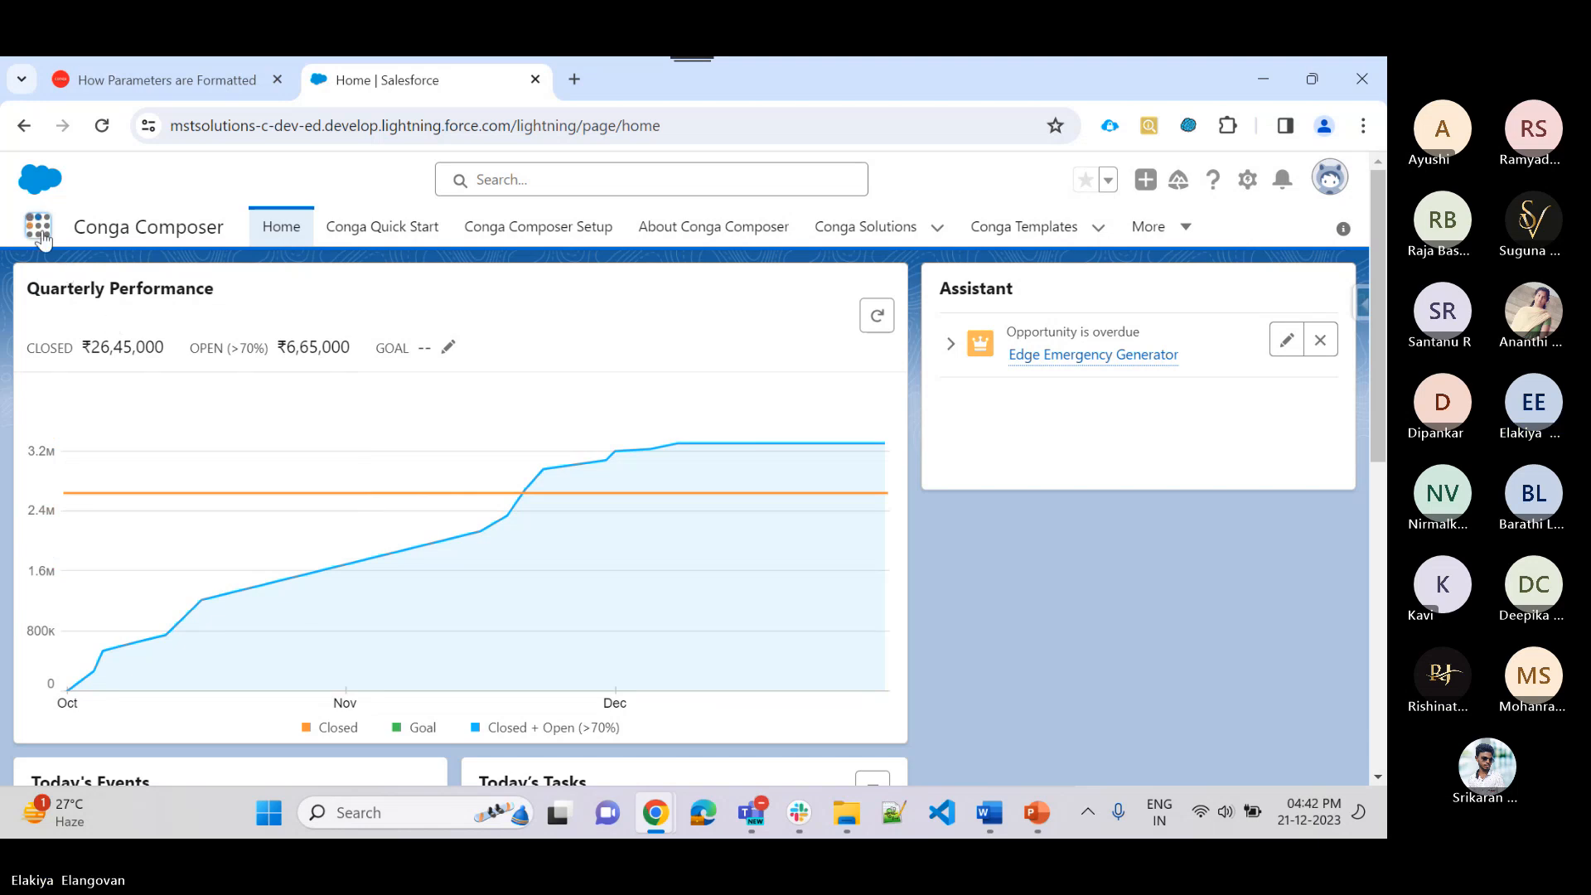
{"action": "left_click", "coordinate": [39, 227]}
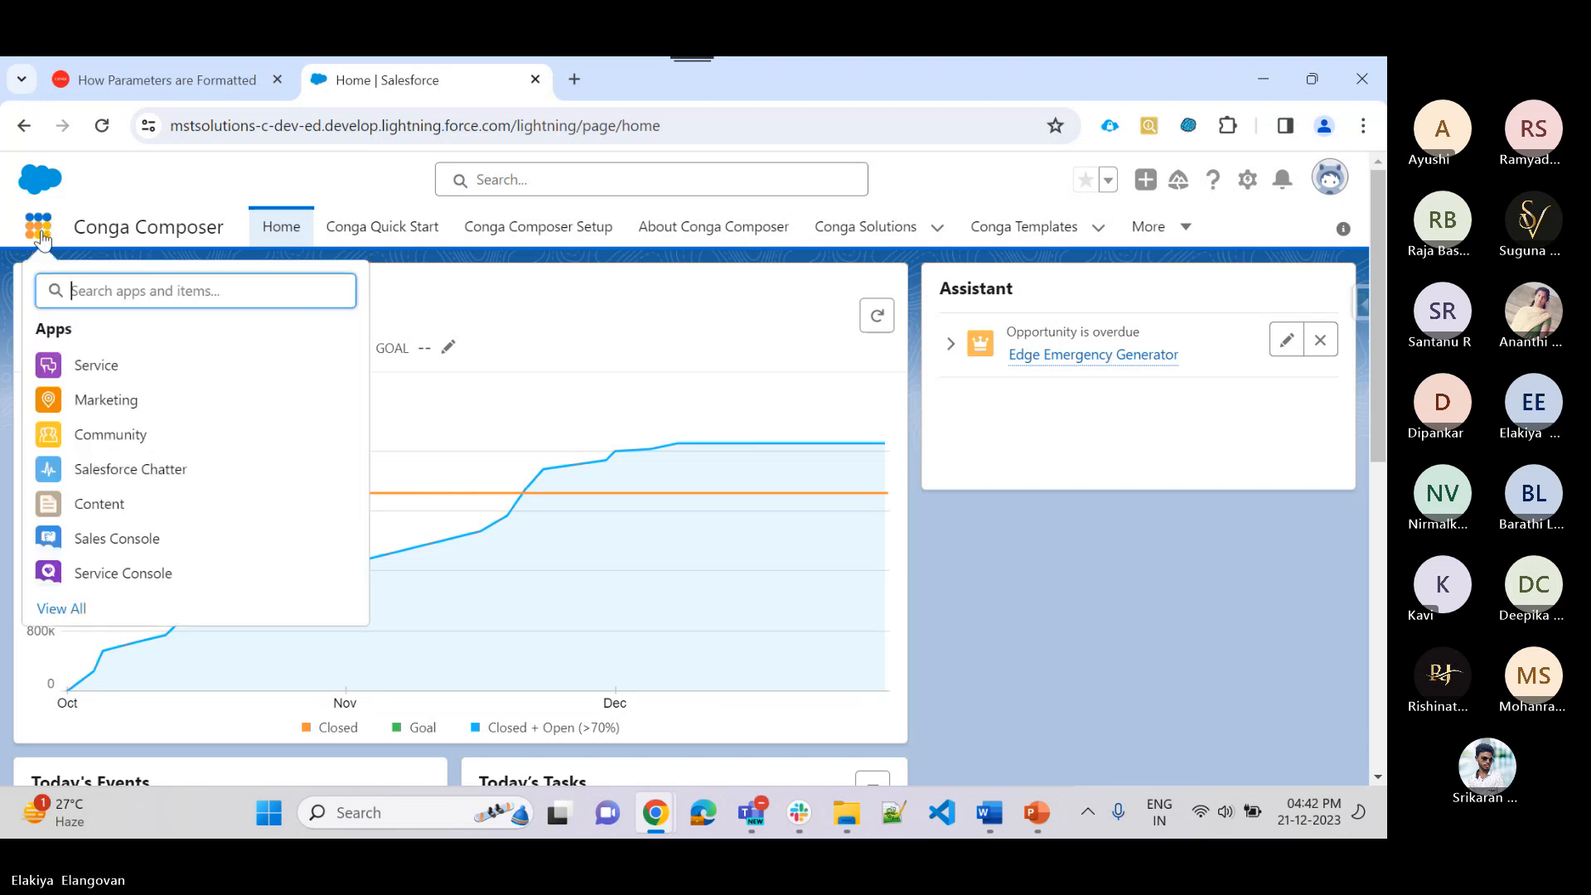
{"action": "left_click", "coordinate": [172, 368]}
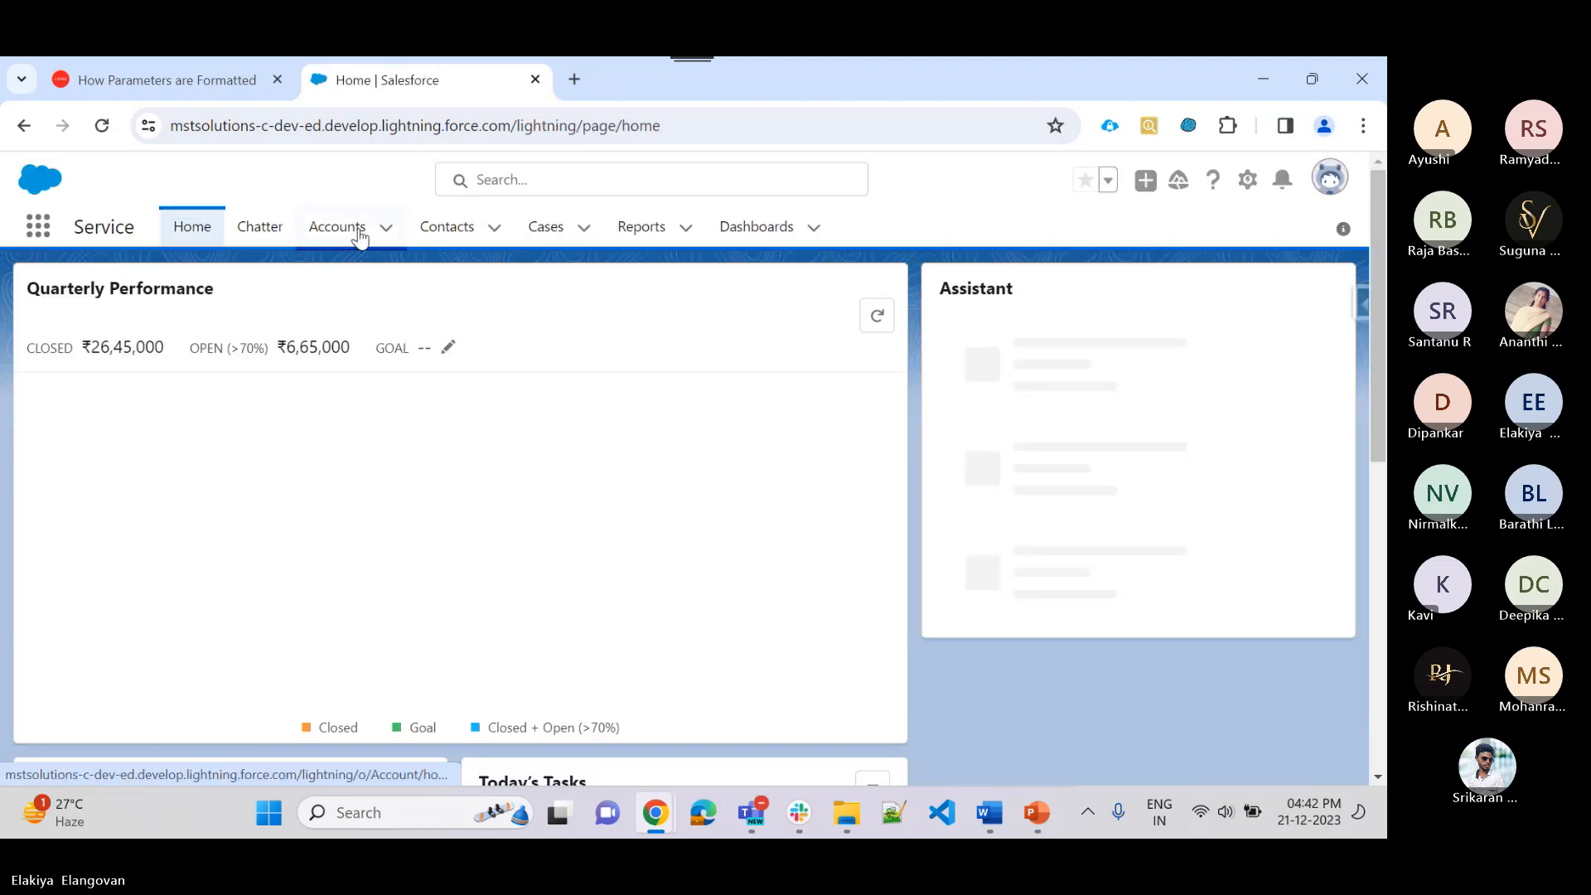
{"action": "left_click", "coordinate": [337, 227]}
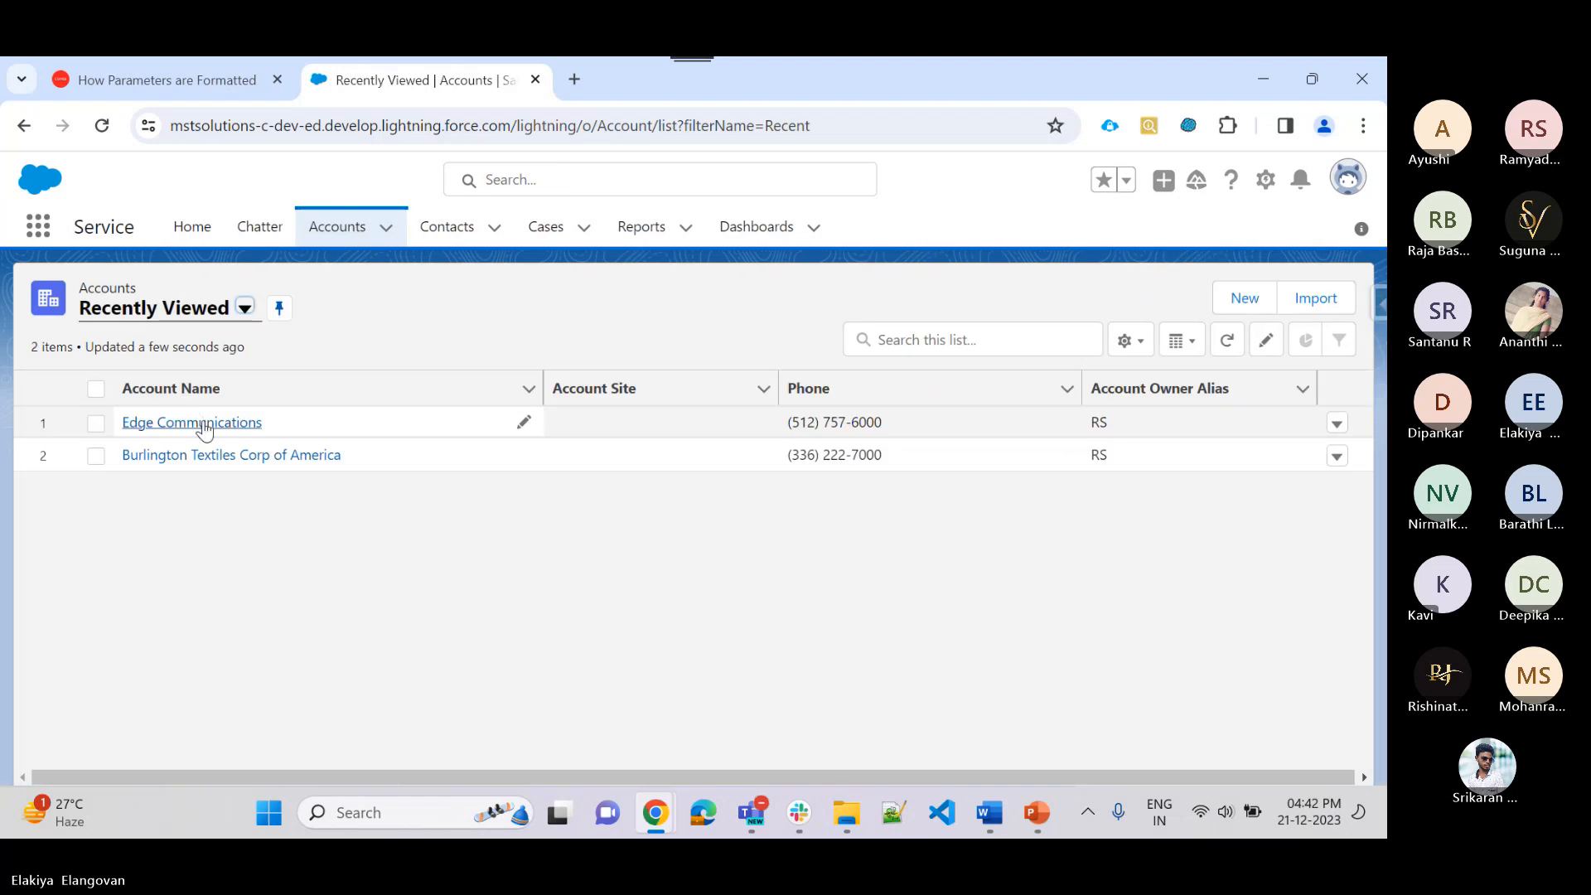
{"action": "left_click", "coordinate": [204, 424]}
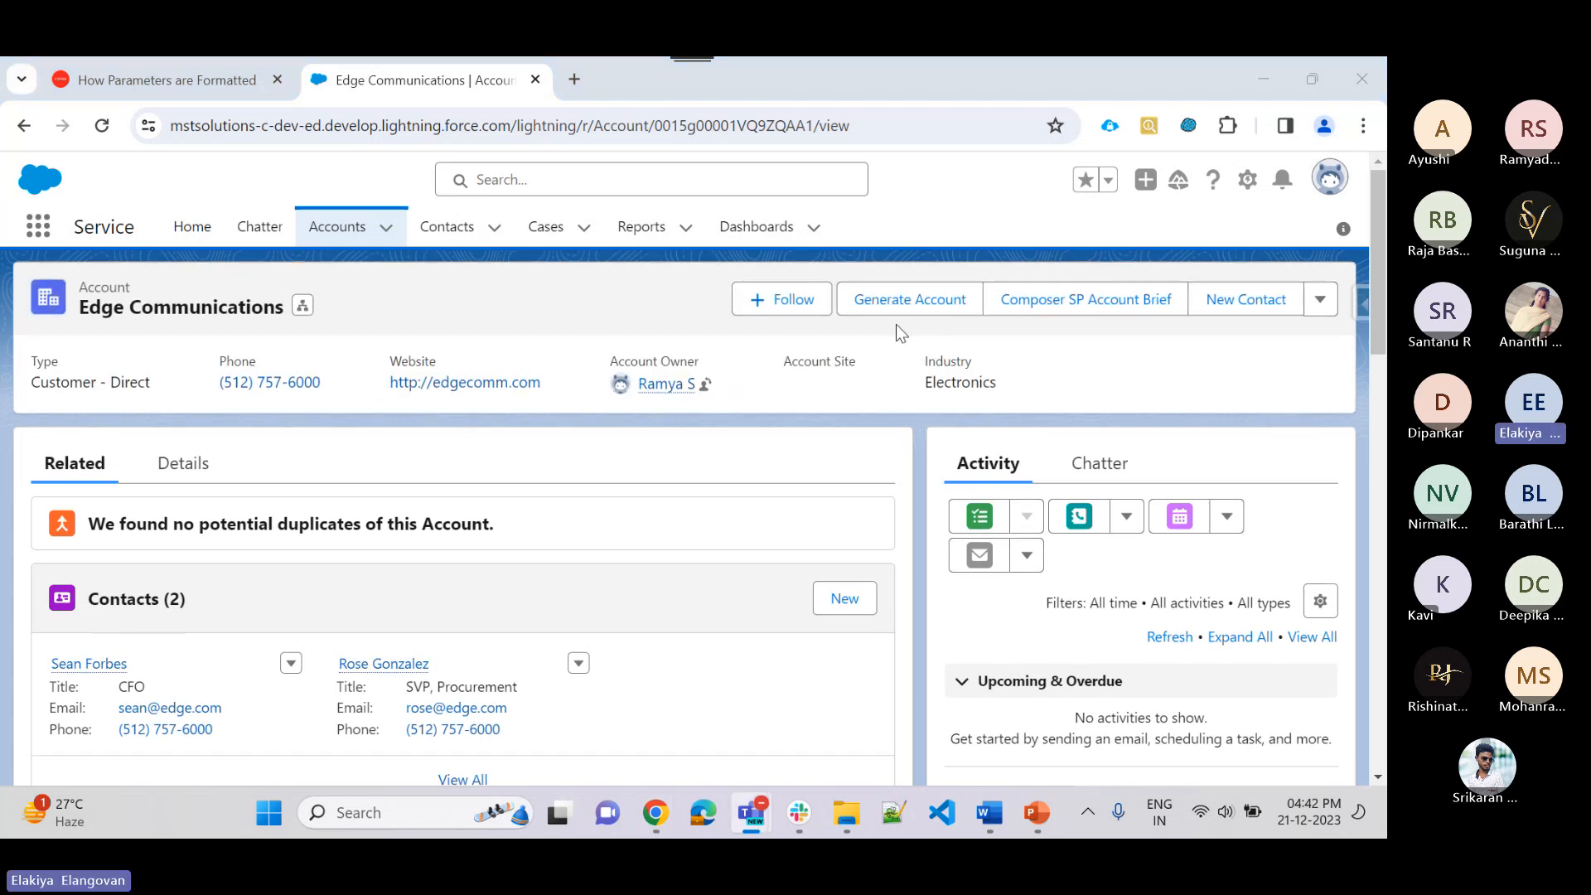
Launch Generate Account for the account and select the local file Account Brief Template (3) as the merge template
{"action": "left_click", "coordinate": [943, 315]}
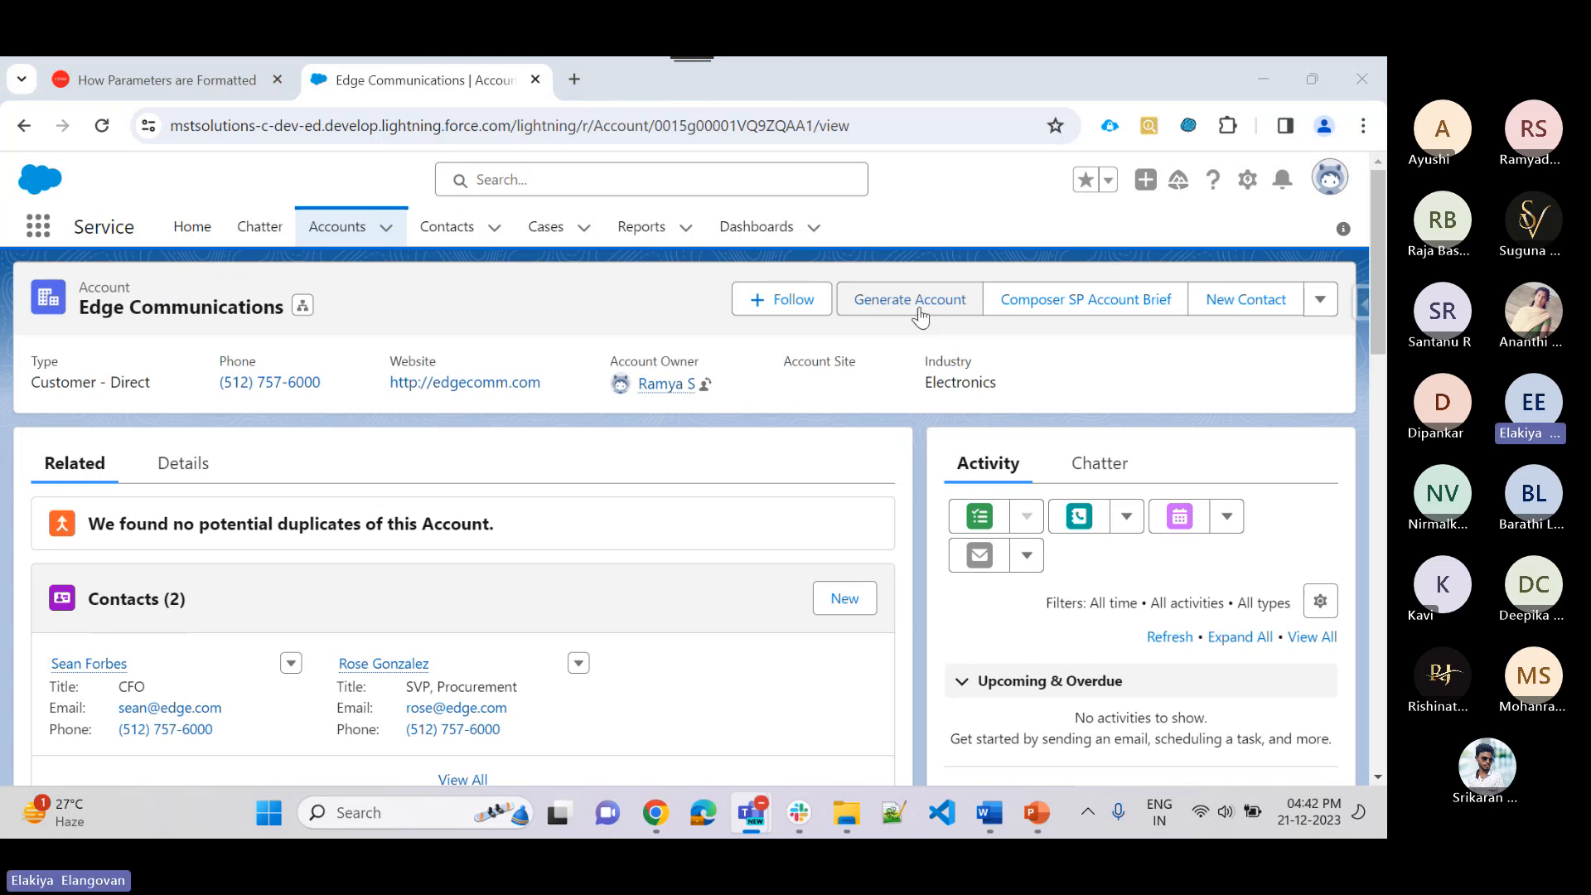
{"action": "left_click", "coordinate": [912, 306]}
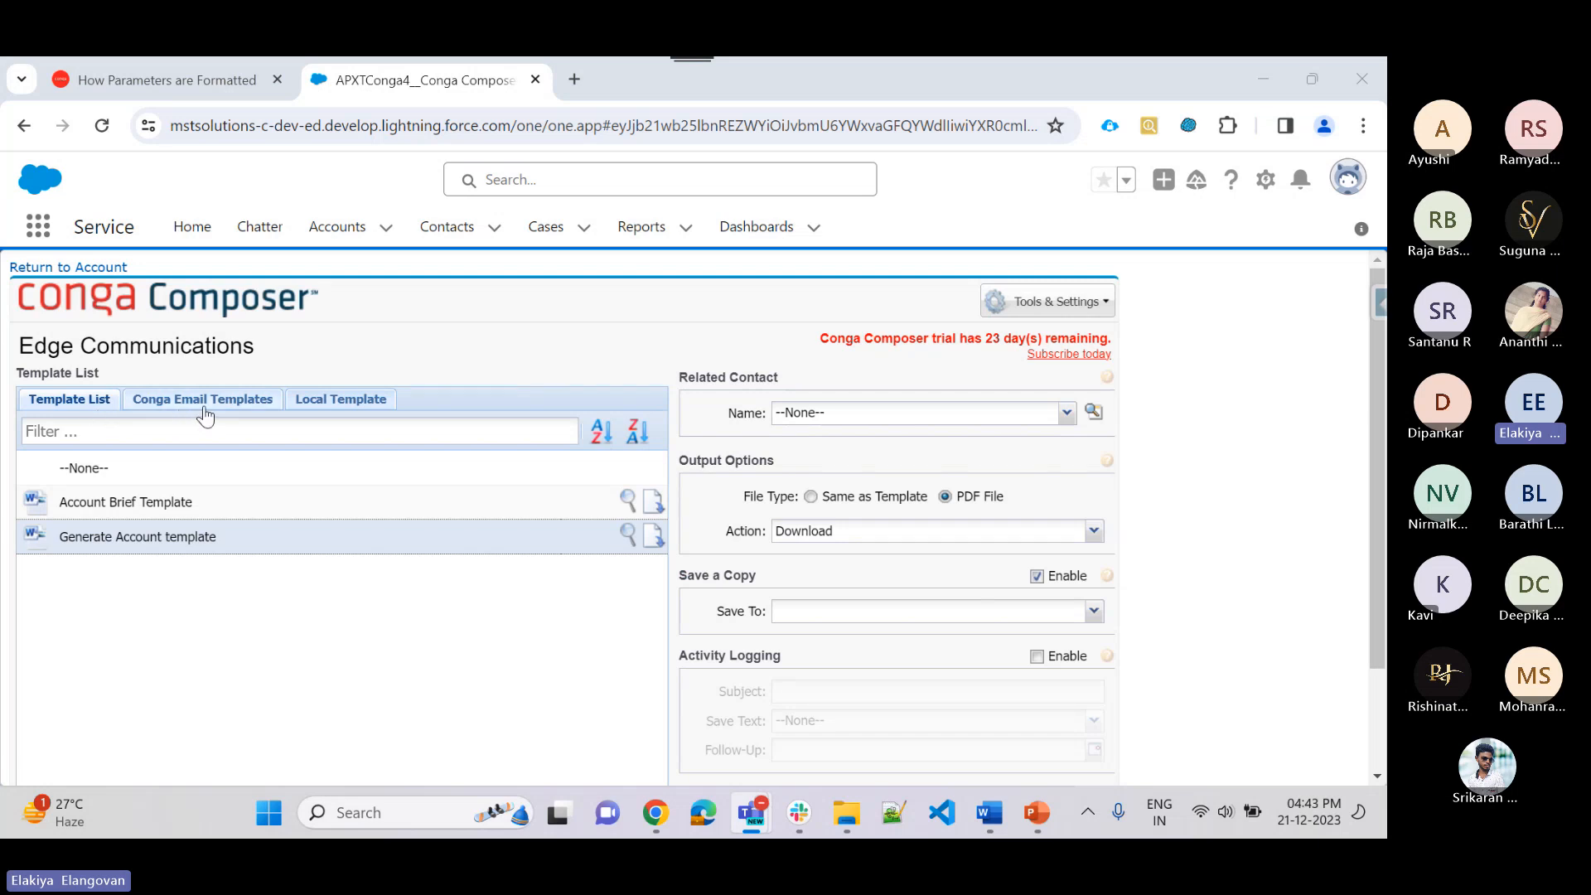
{"action": "left_click", "coordinate": [376, 401]}
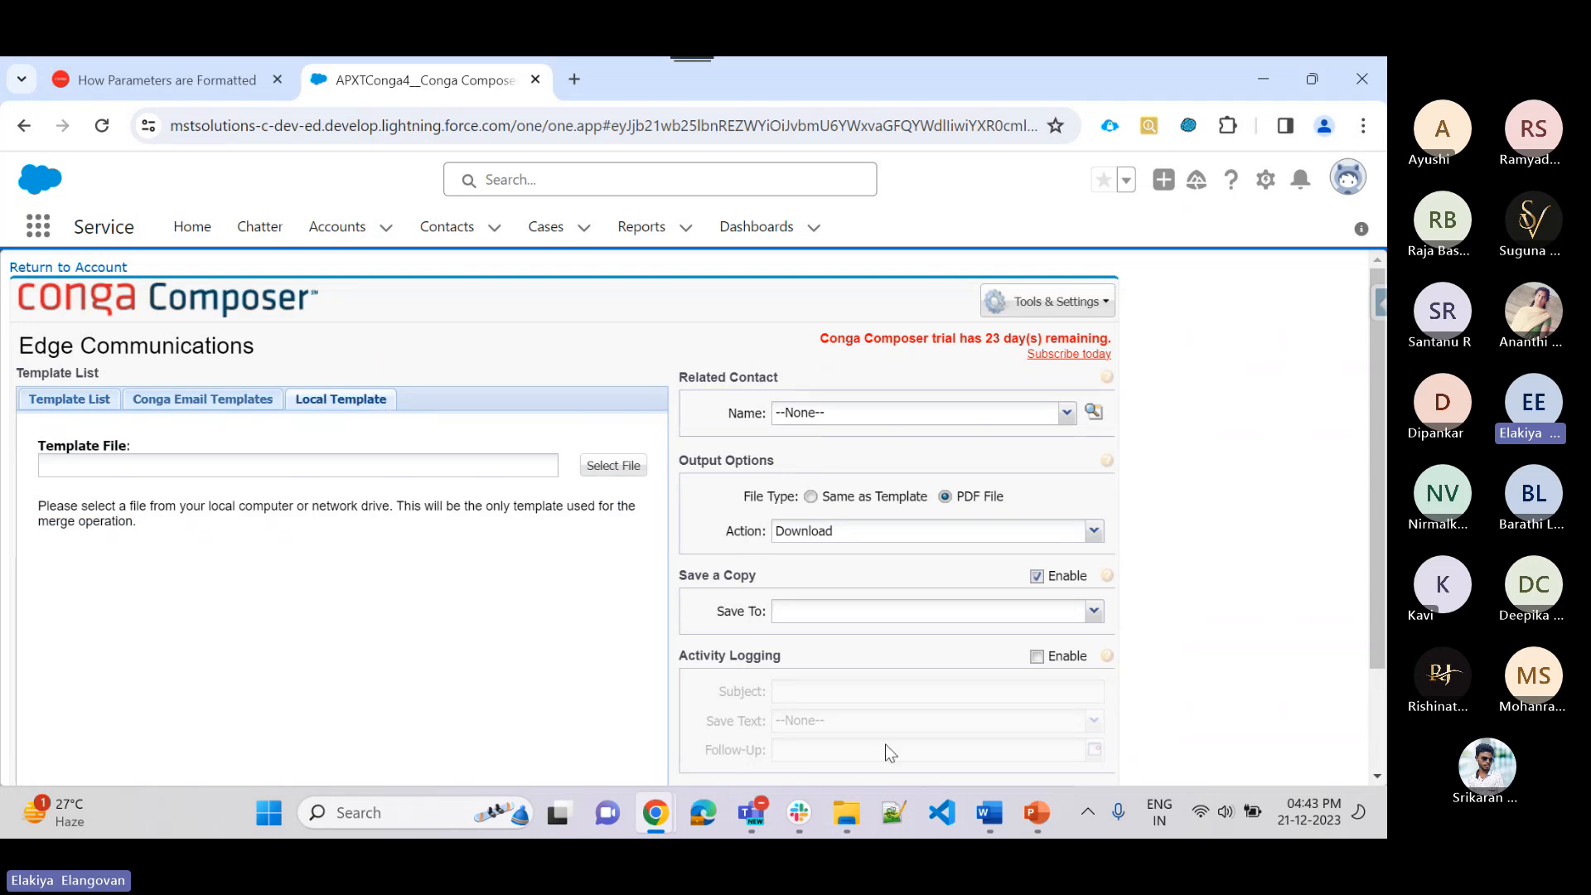
{"action": "mouse_move", "coordinate": [1000, 819]}
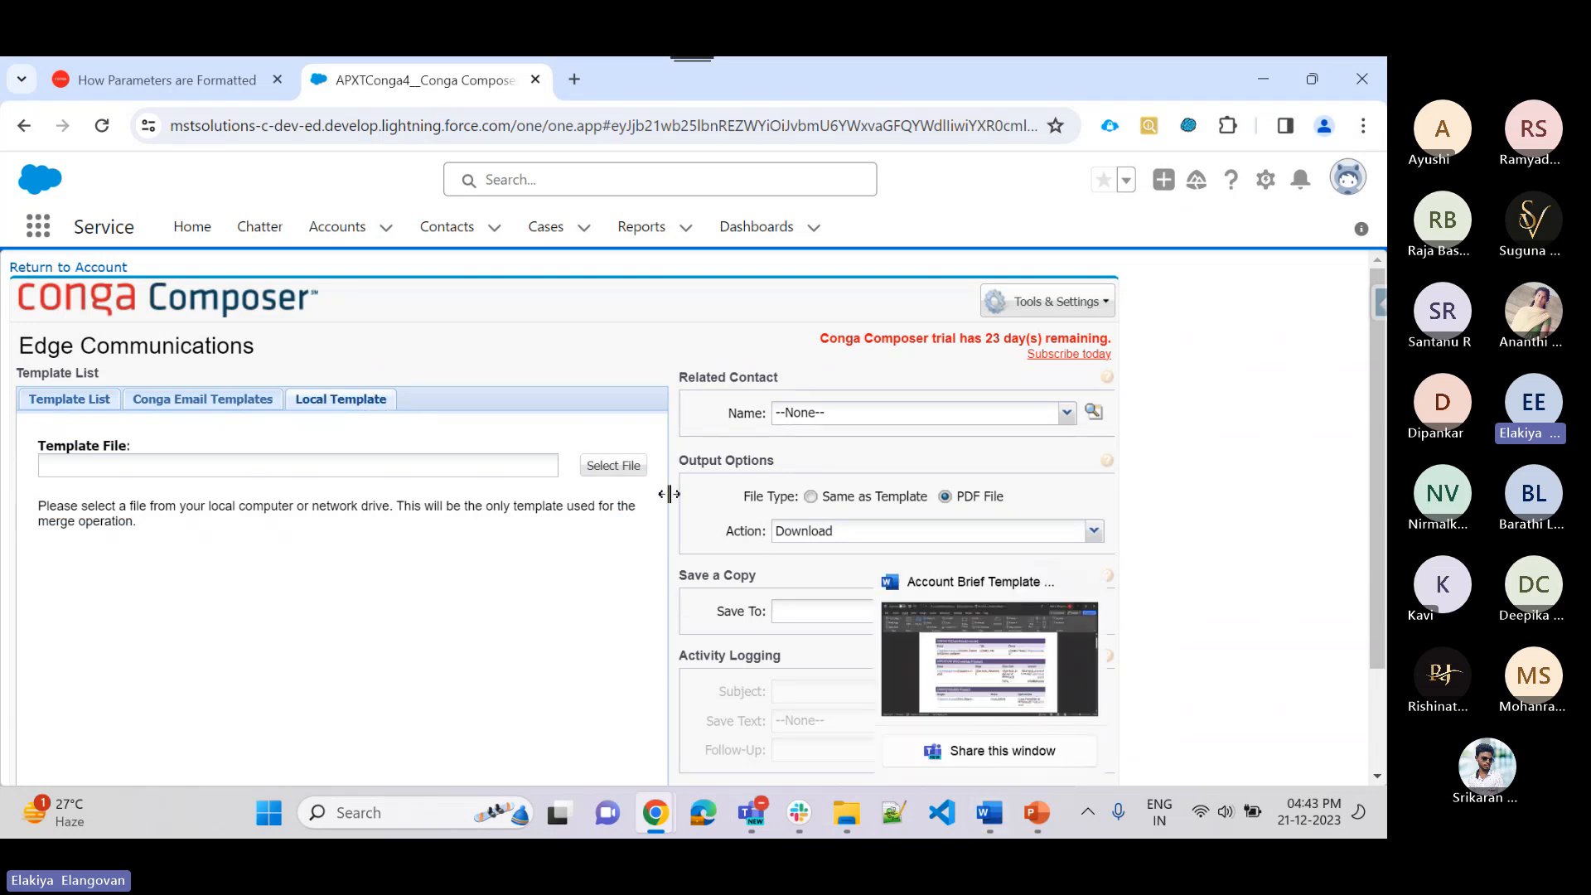
{"action": "left_click", "coordinate": [611, 467]}
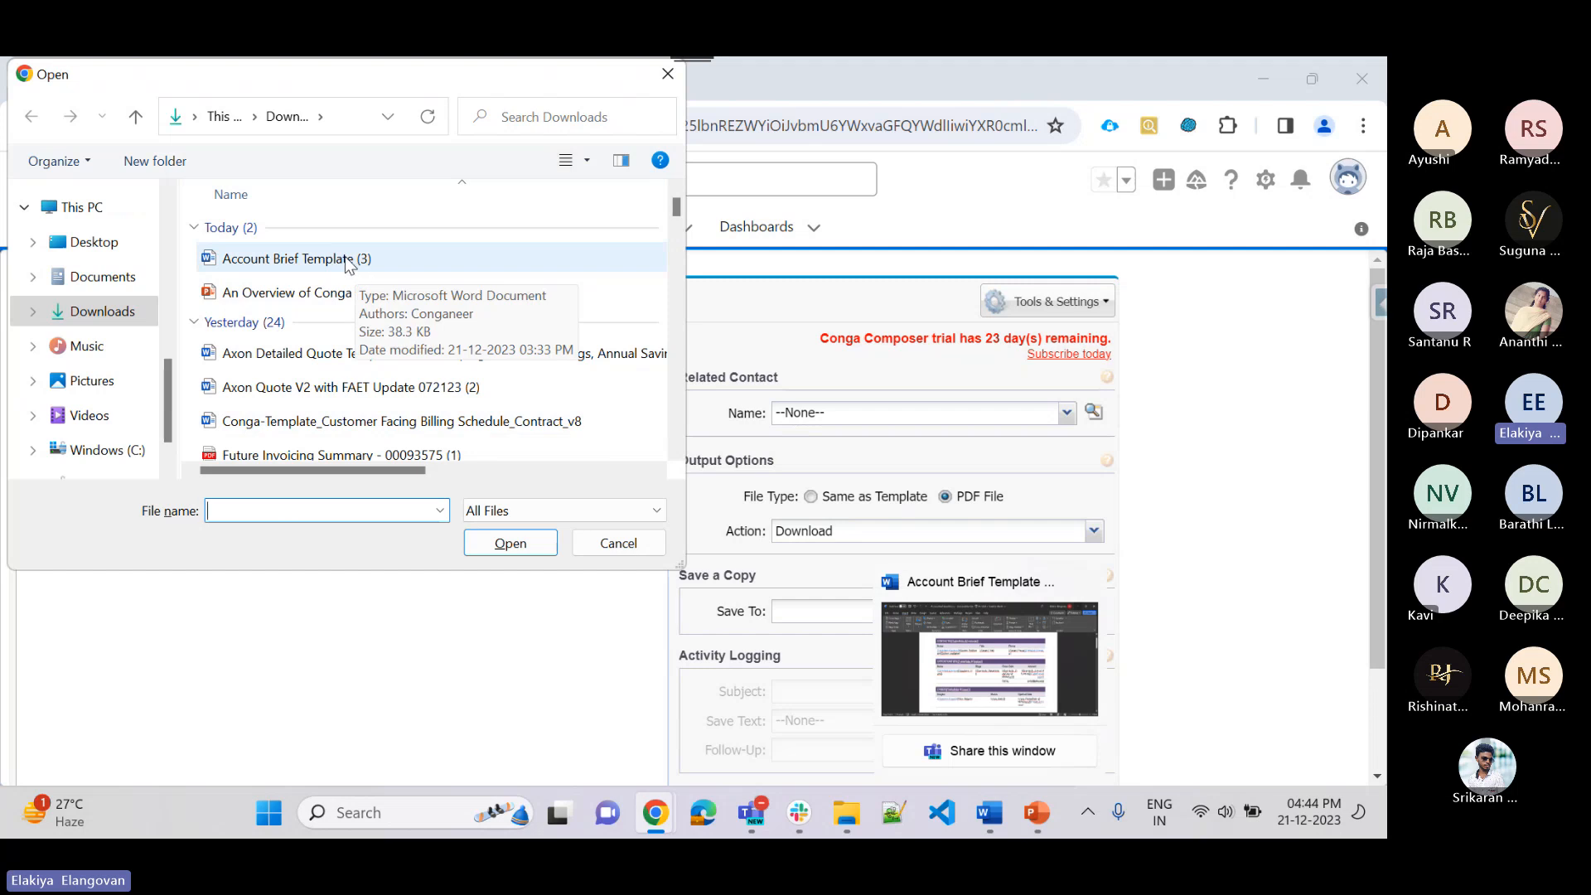
{"action": "left_click", "coordinate": [346, 260]}
{"action": "left_click", "coordinate": [508, 545]}
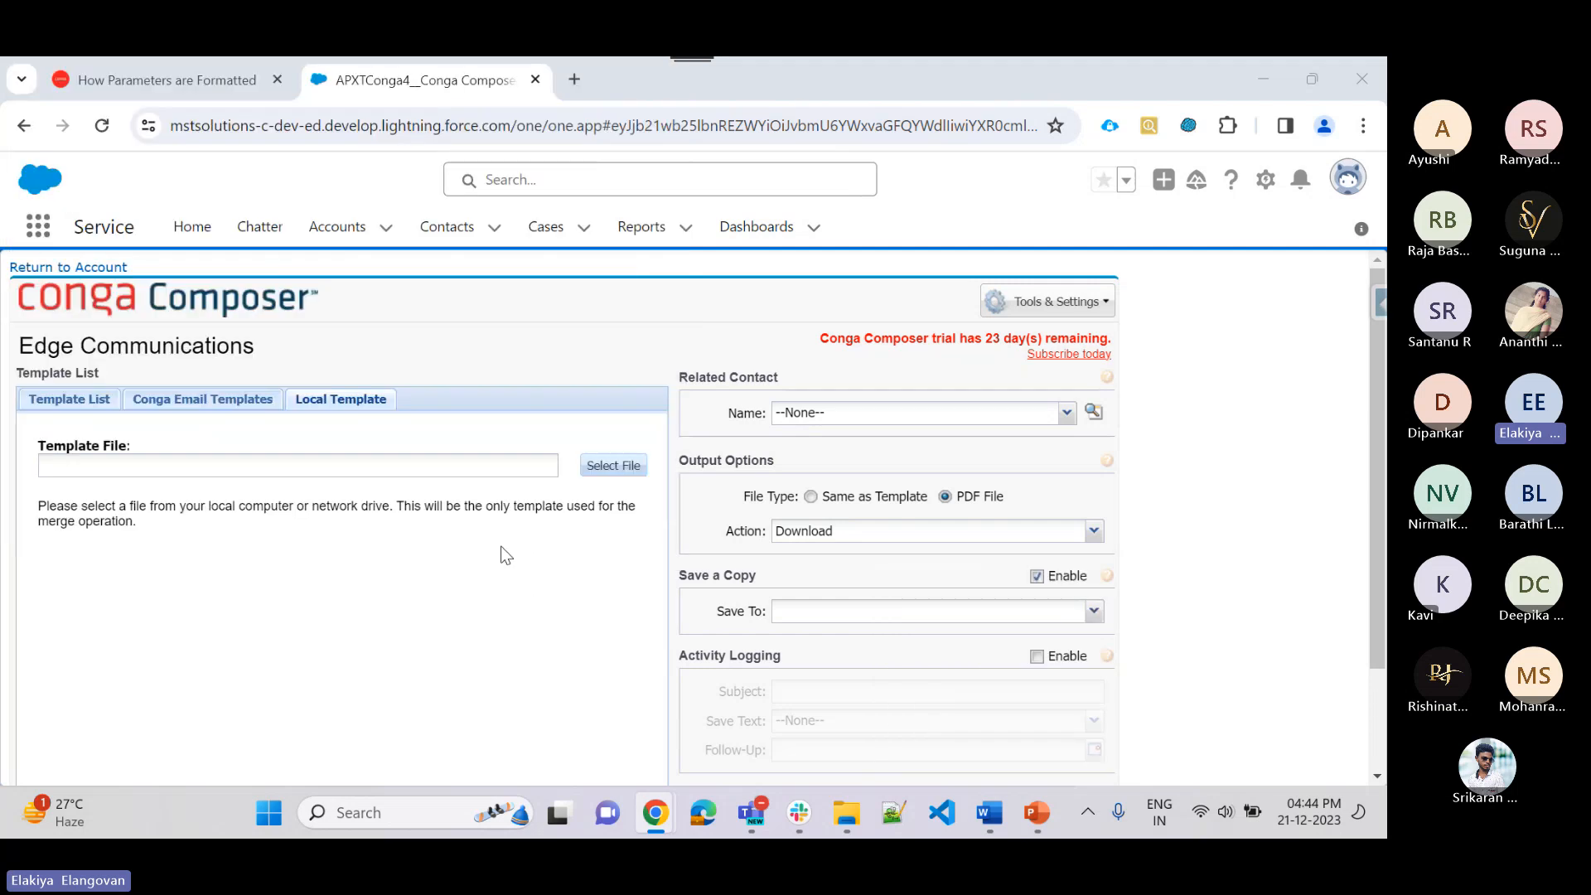
Preview the merged document as a PDF, open the downloaded file and examine its Contacts and Opportunities tables
{"action": "scroll", "coordinate": [497, 580], "scroll_direction": "down", "scroll_amount": 2}
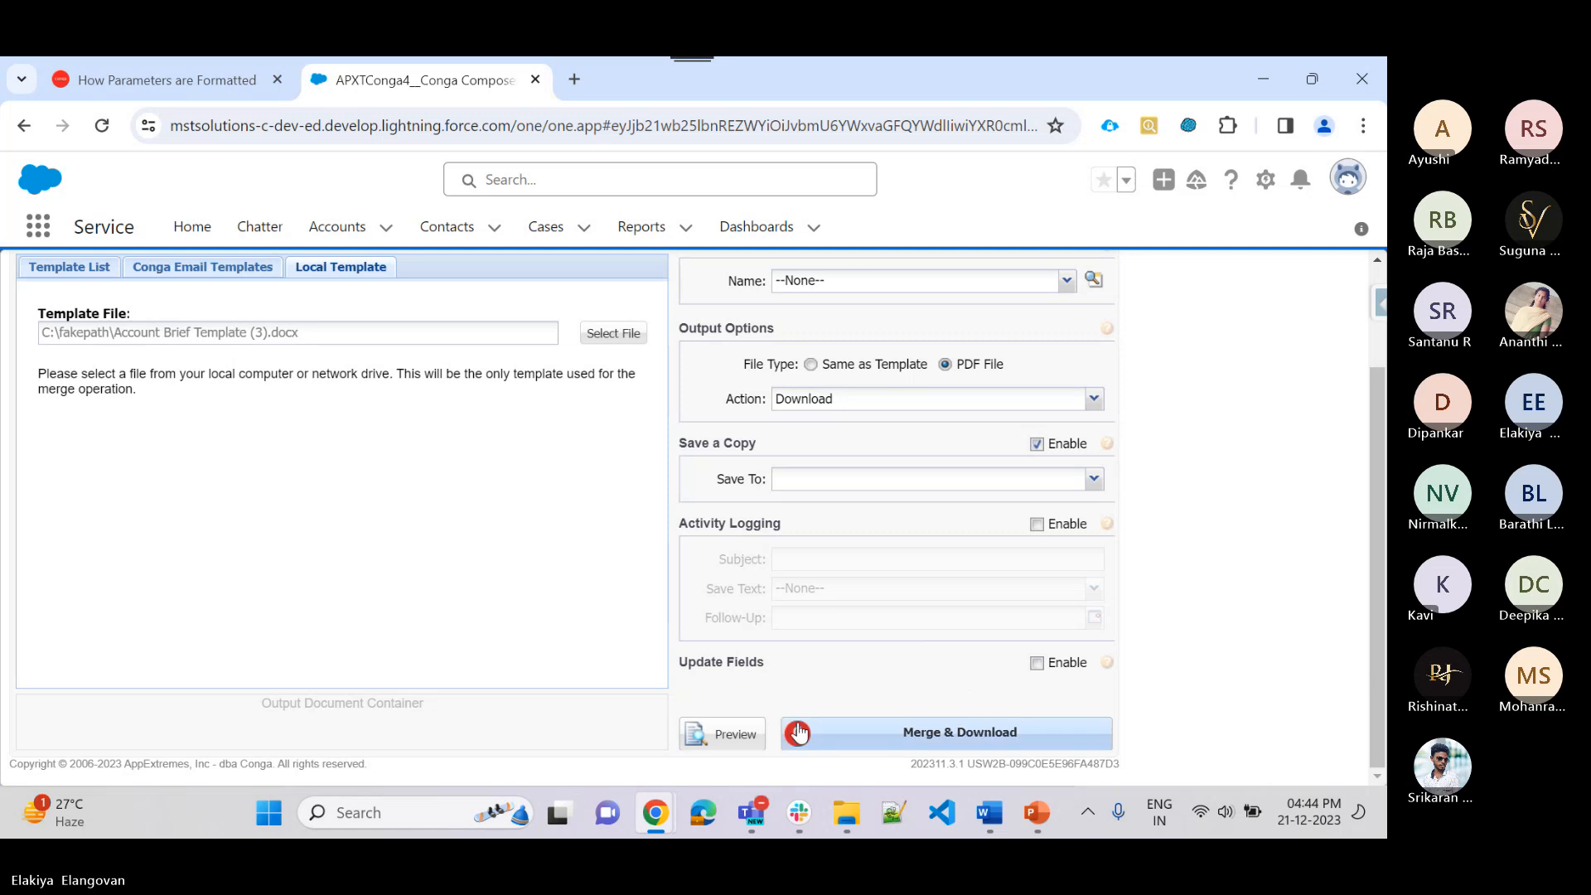
{"action": "left_click", "coordinate": [747, 734]}
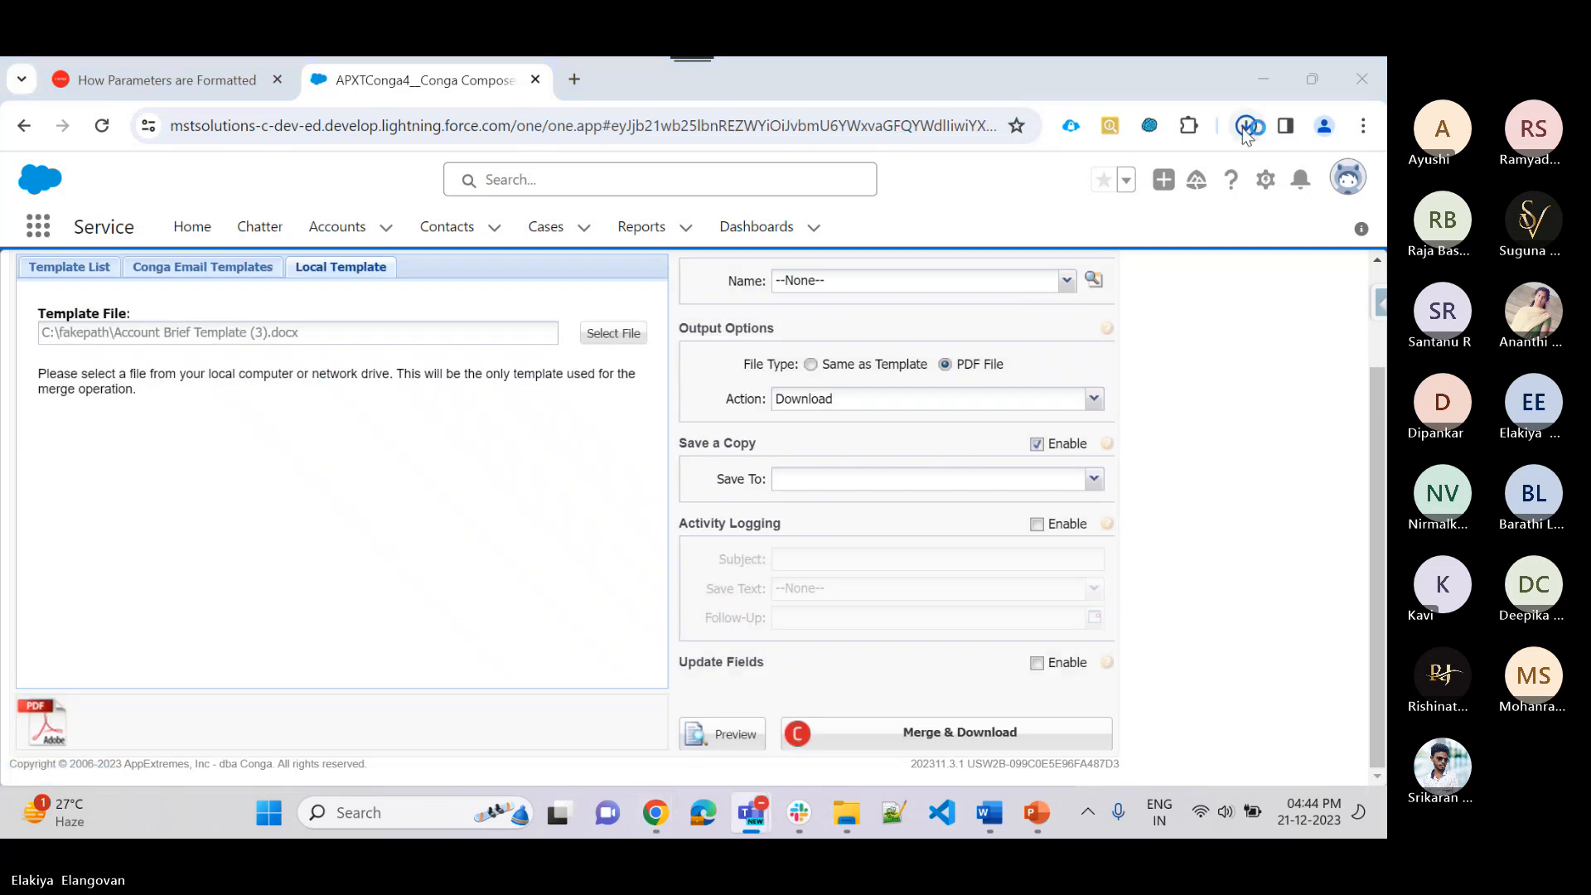
{"action": "left_click", "coordinate": [1067, 241]}
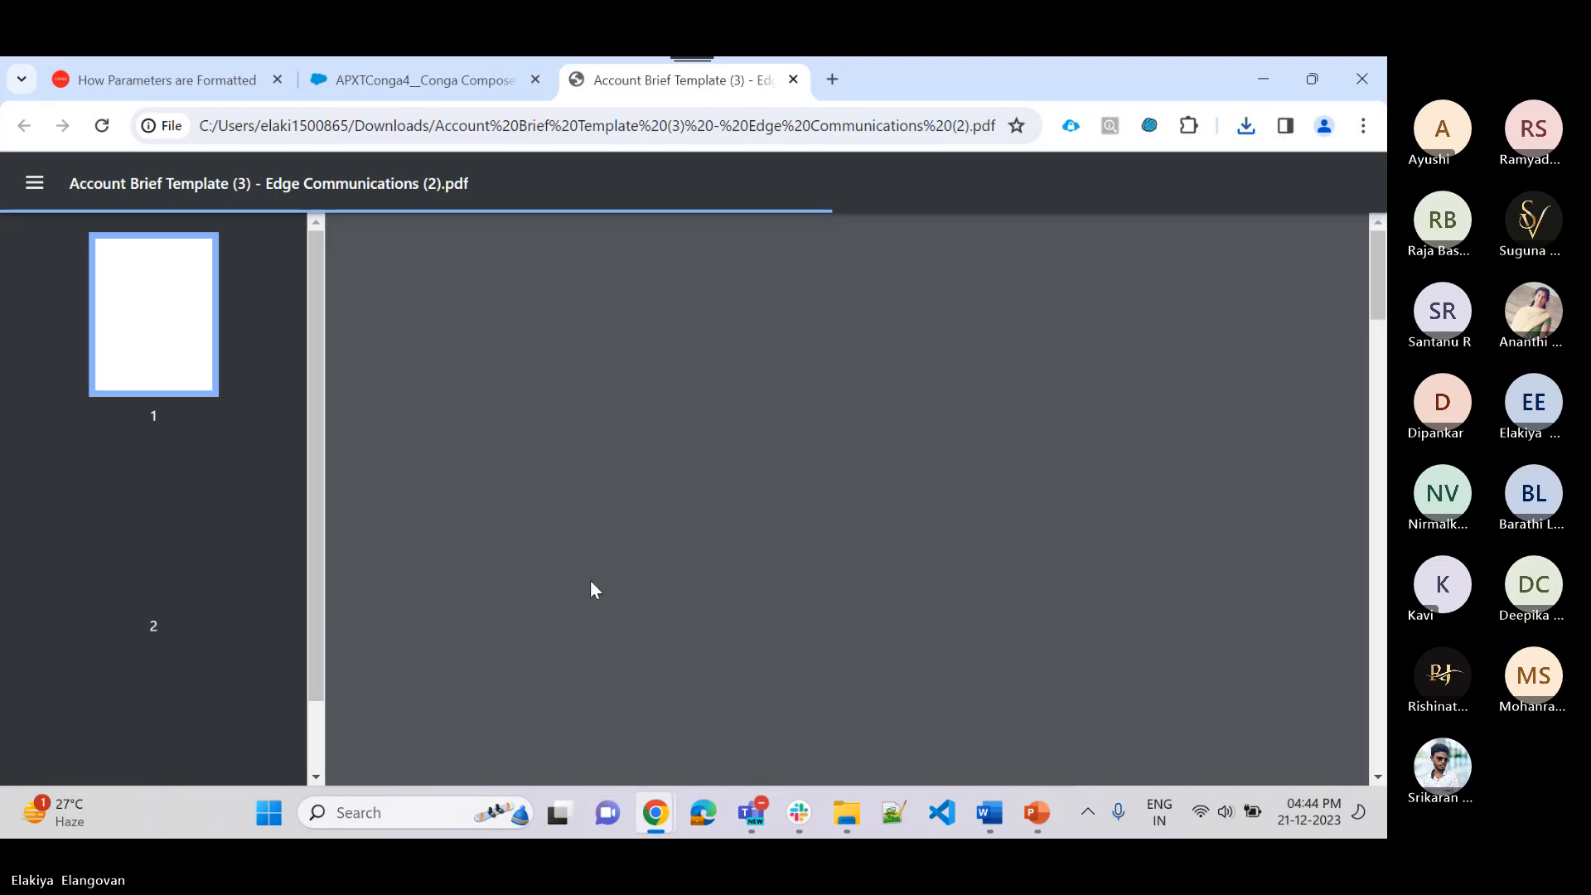
{"action": "scroll", "coordinate": [576, 570], "scroll_direction": "down", "scroll_amount": 10}
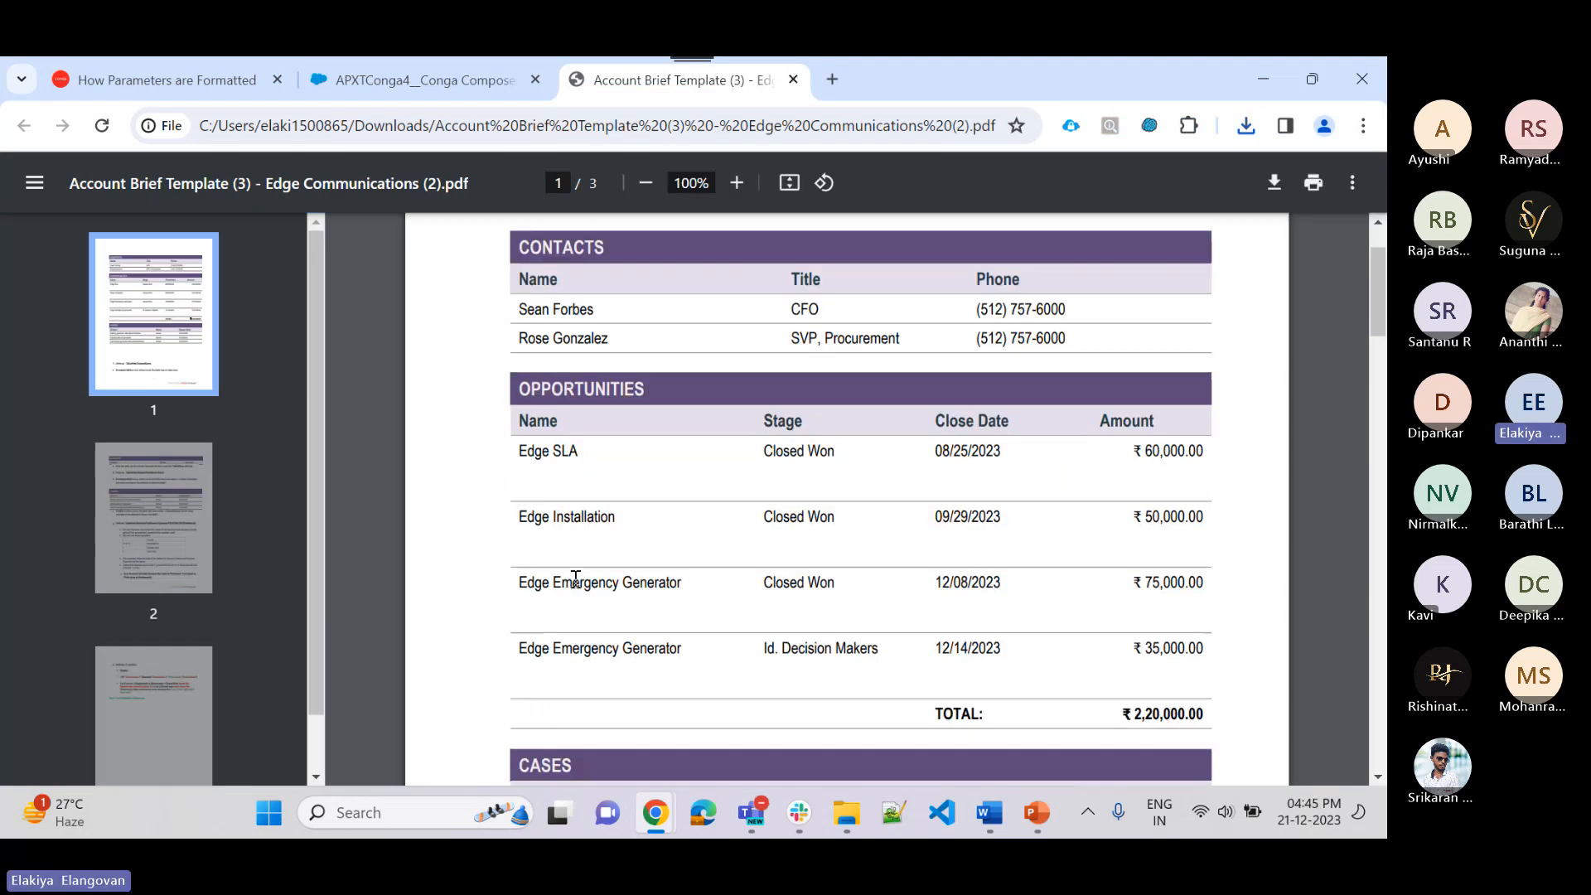
{"action": "scroll", "coordinate": [575, 580], "scroll_direction": "up", "scroll_amount": 10}
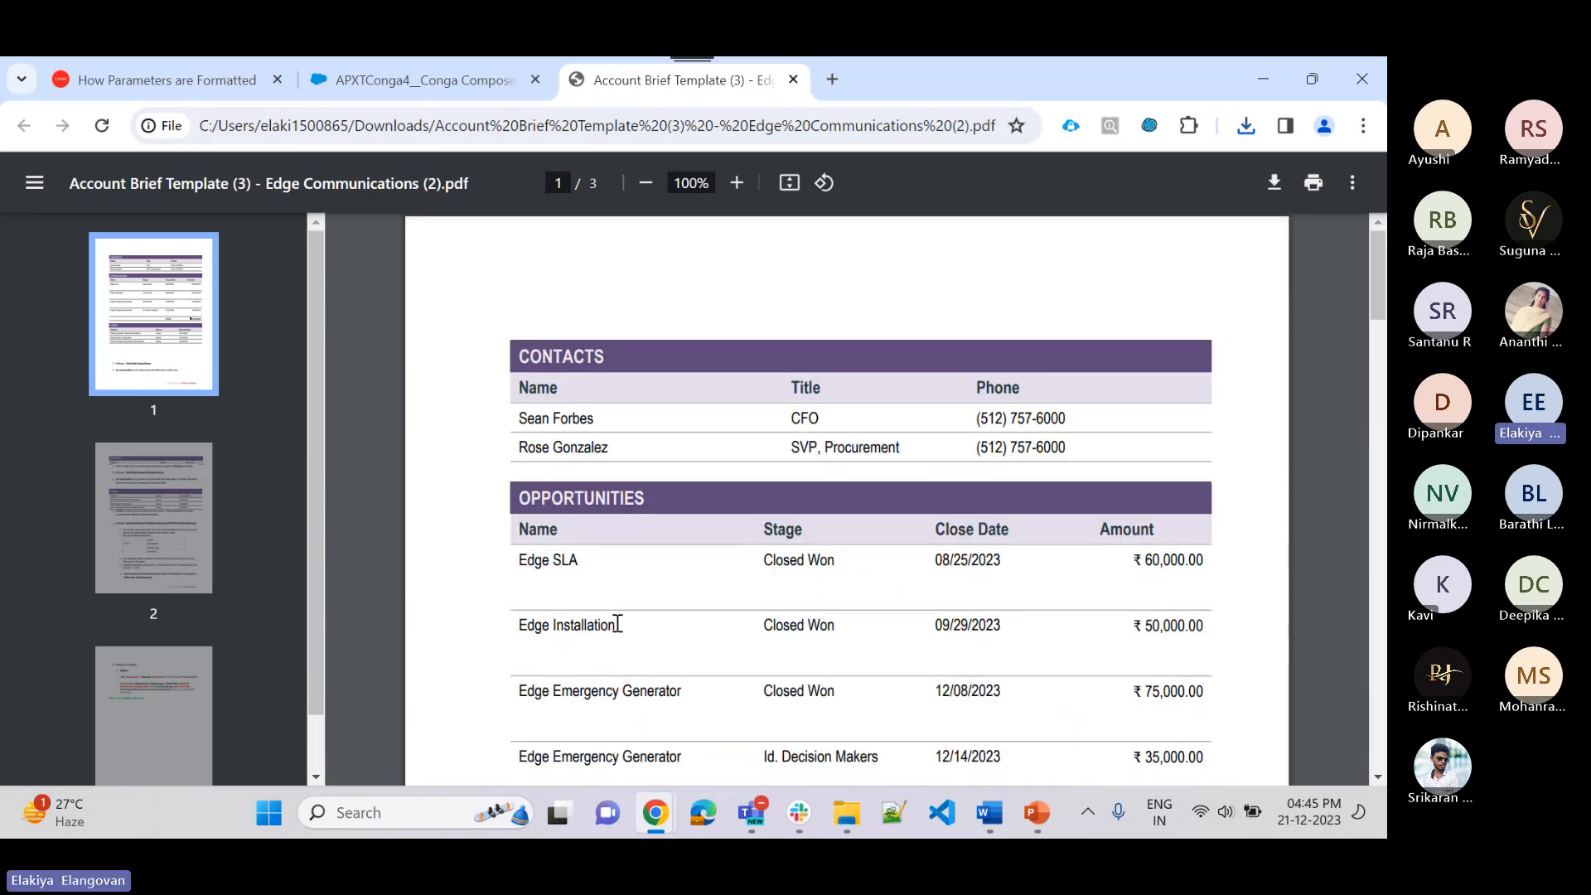
Return to the Conga Composer page and review its Template List and Conga Email Templates for Edge Communications
{"action": "left_click", "coordinate": [1263, 79]}
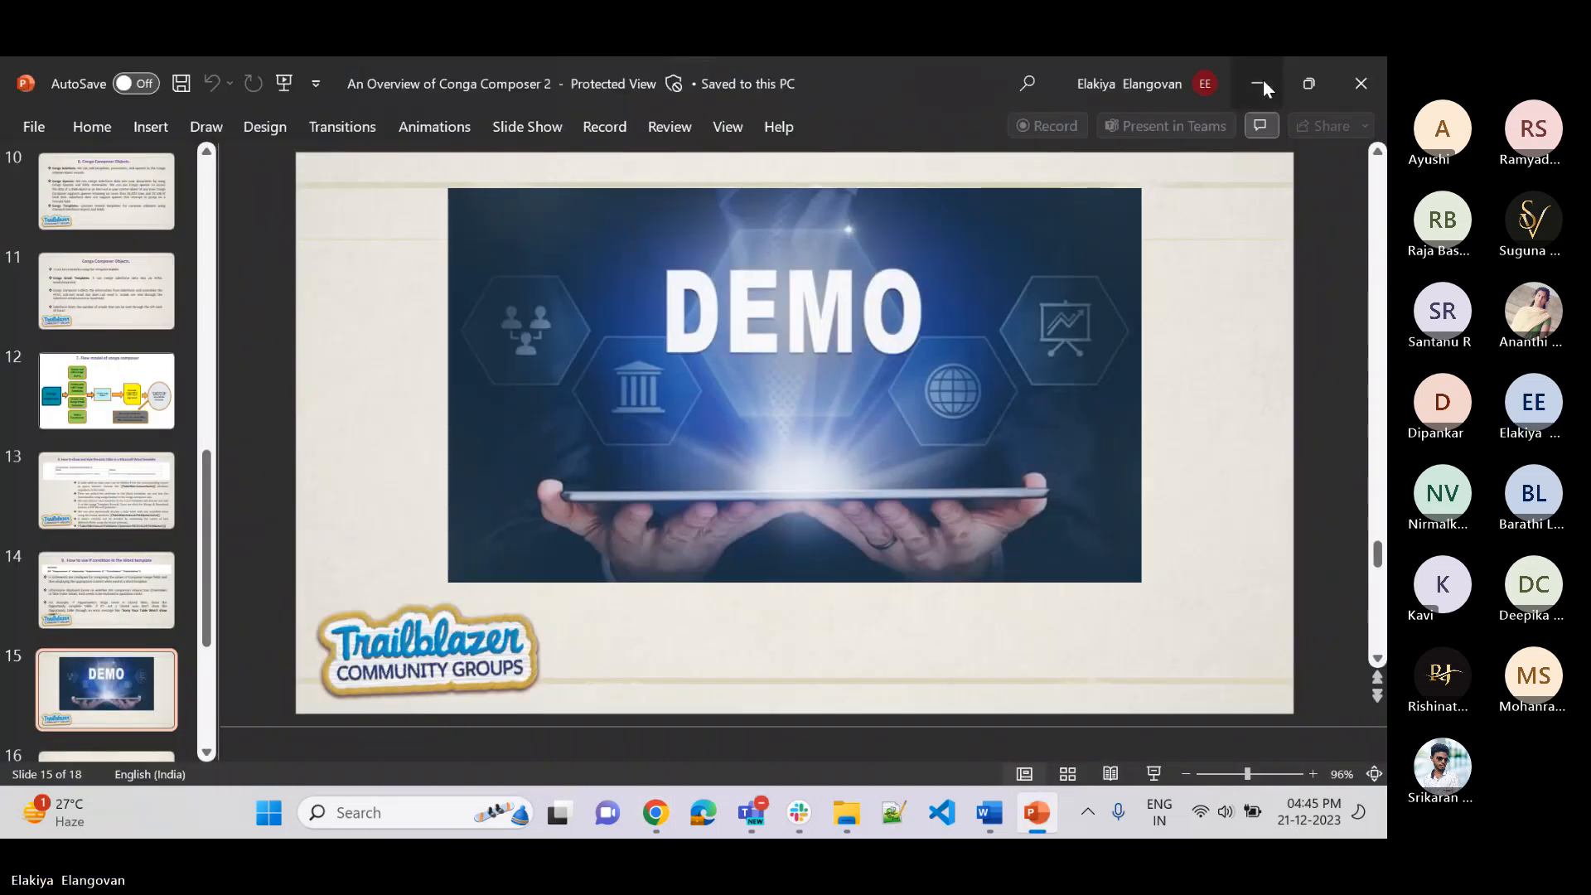
{"action": "left_click", "coordinate": [1263, 79]}
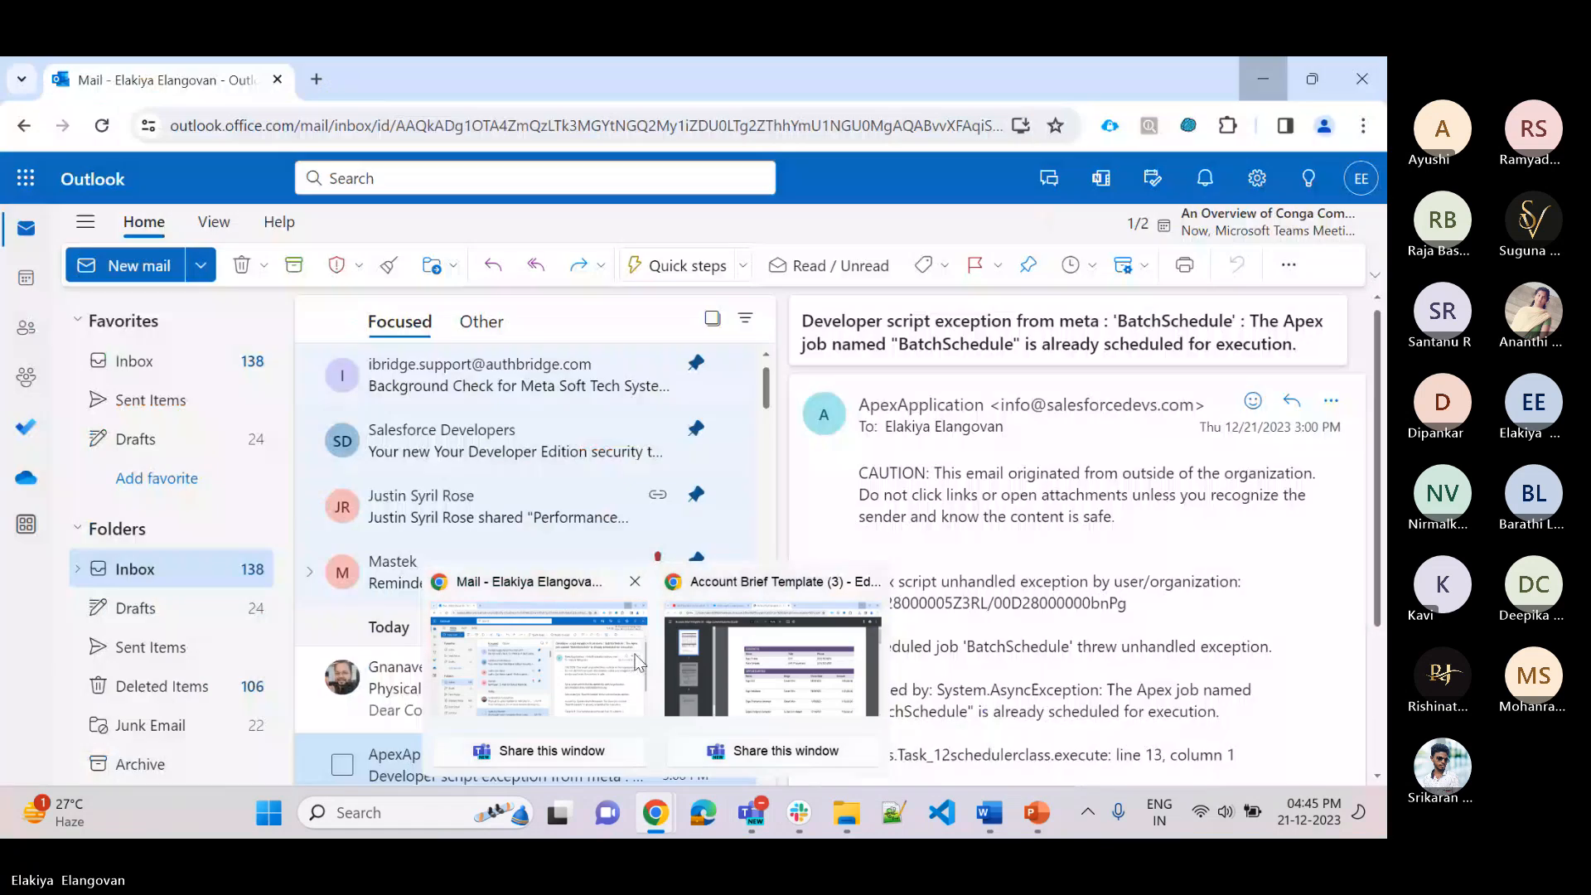
{"action": "left_click", "coordinate": [655, 812]}
{"action": "left_click", "coordinate": [464, 80]}
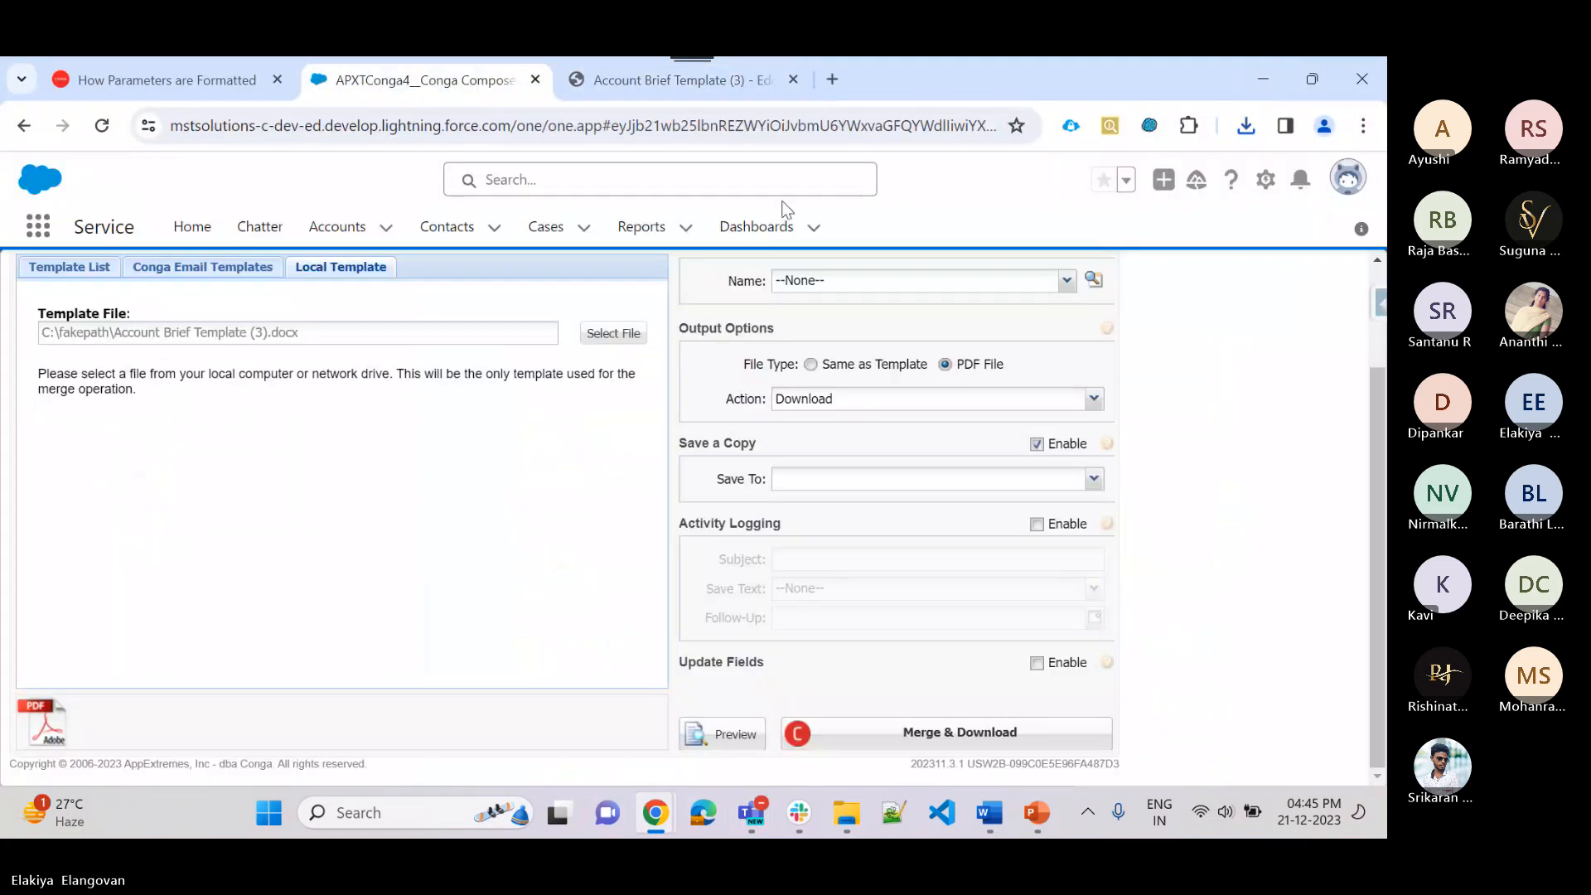
{"action": "scroll", "coordinate": [619, 514], "scroll_direction": "up", "scroll_amount": 2}
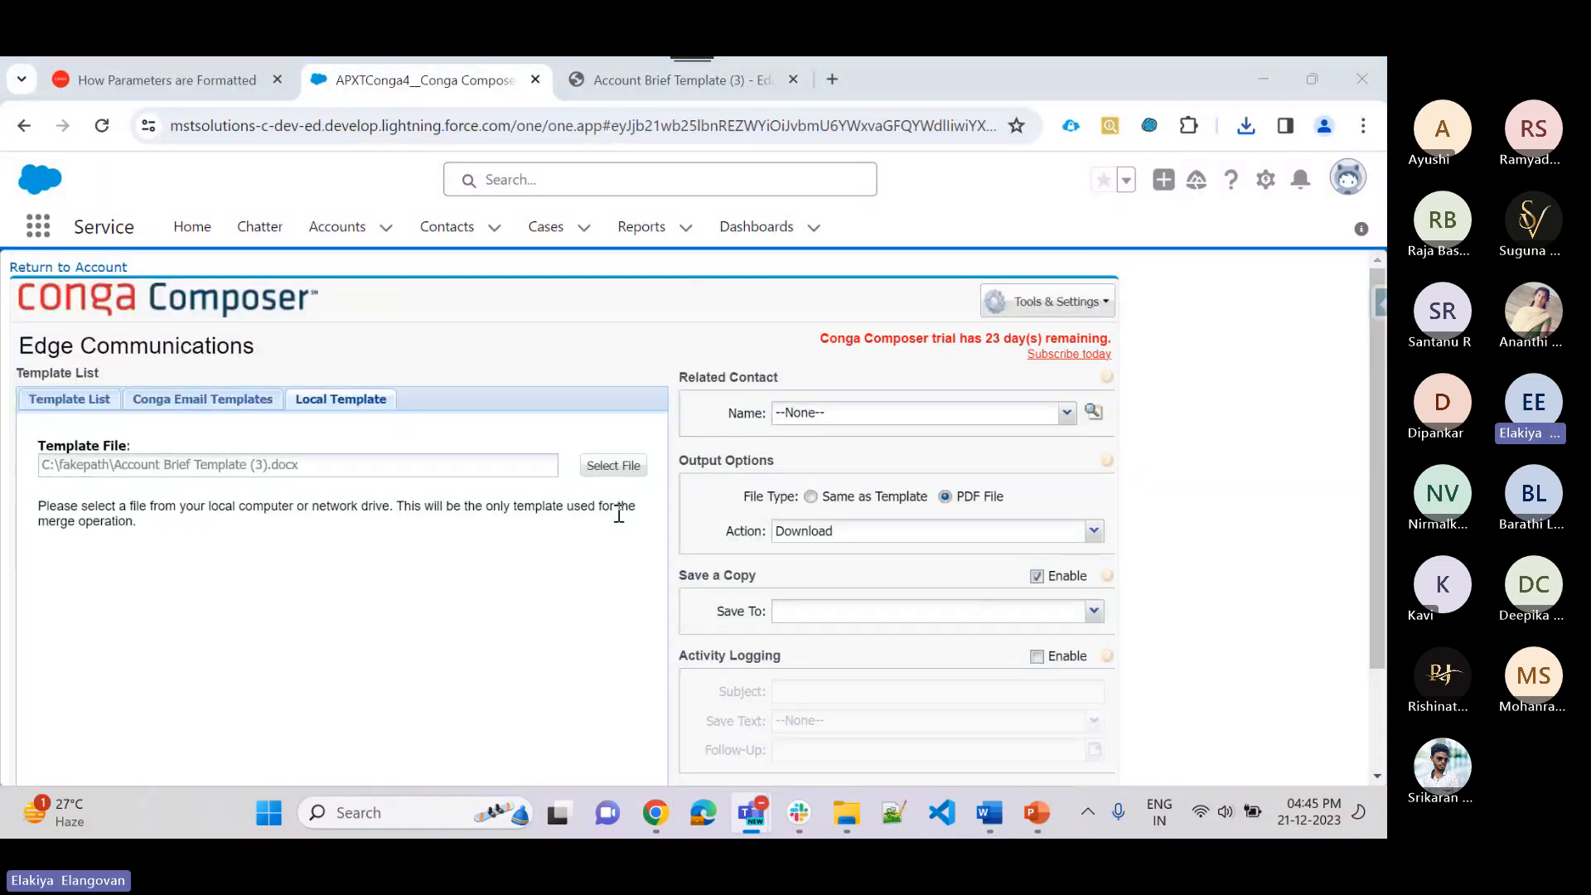
{"action": "left_click", "coordinate": [74, 401]}
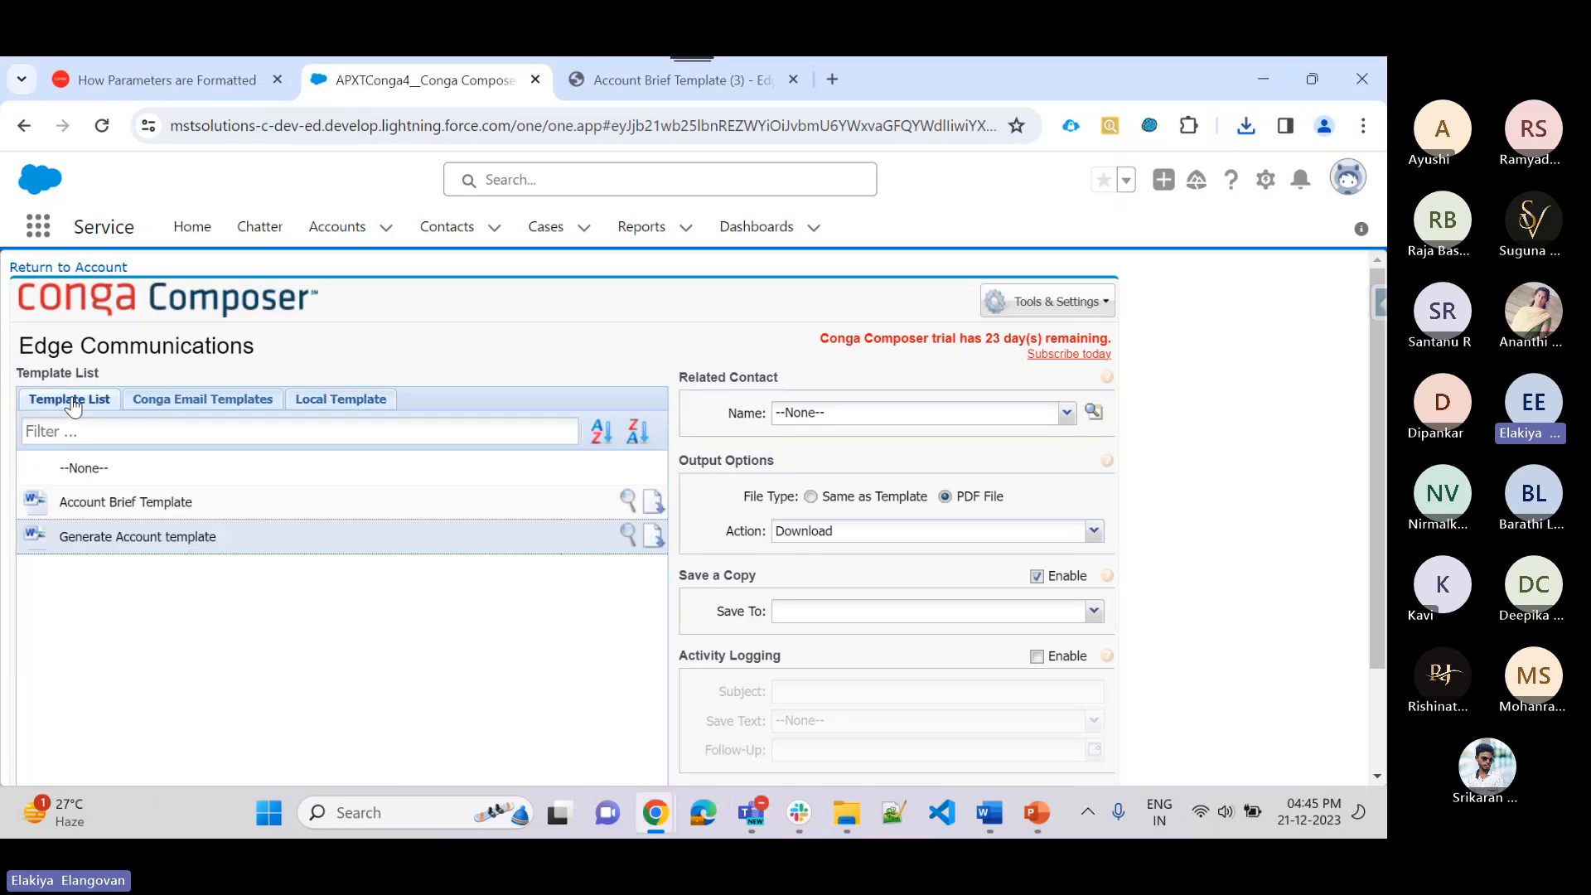
{"action": "mouse_move", "coordinate": [166, 494]}
{"action": "left_click", "coordinate": [201, 402]}
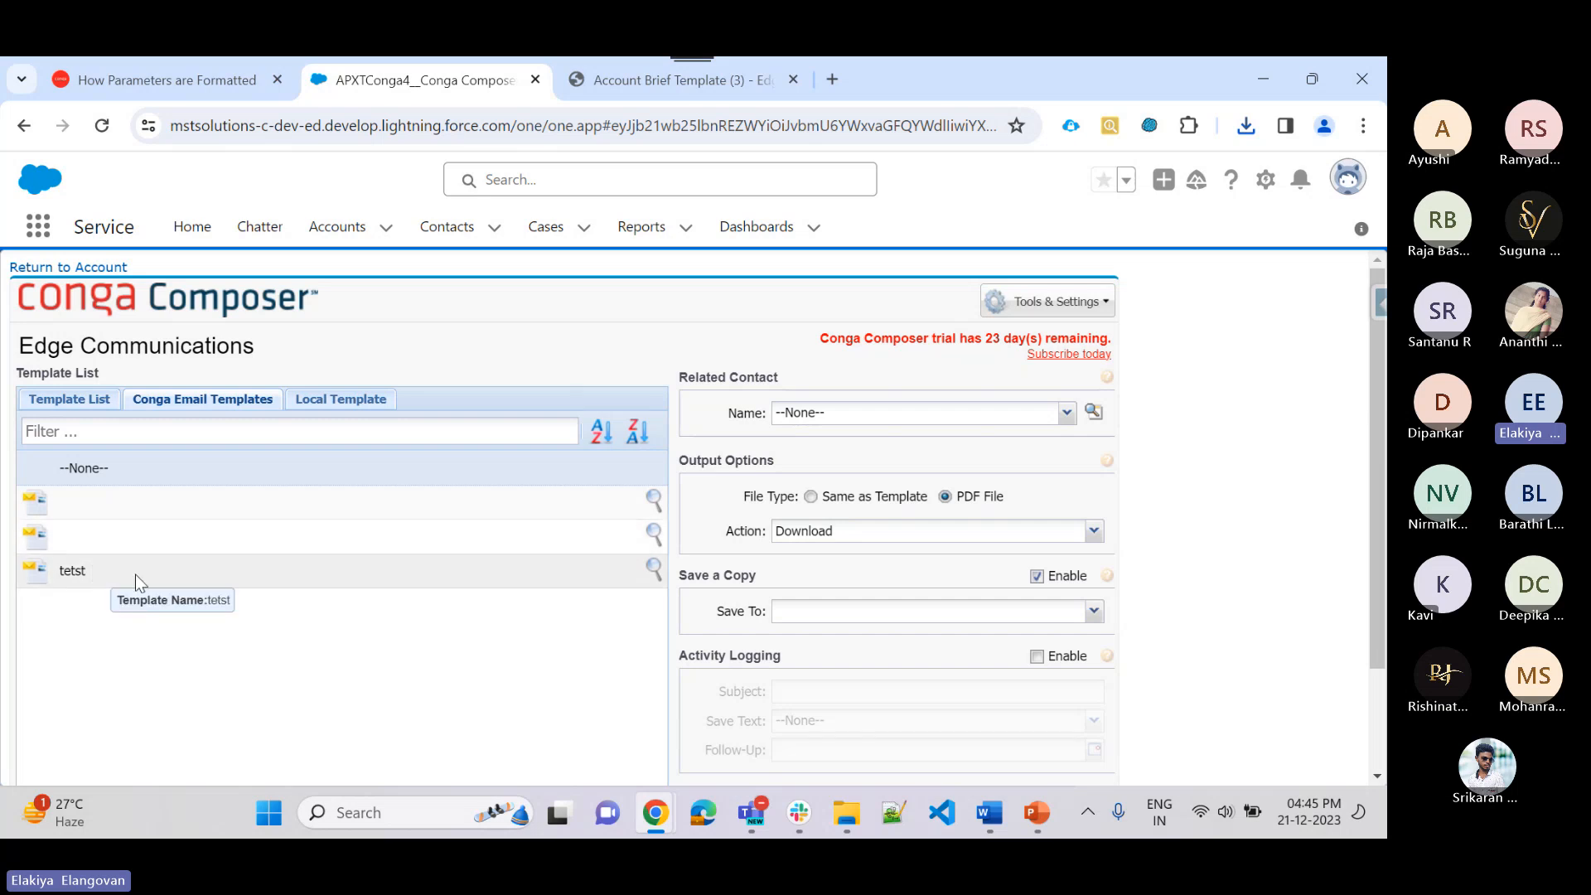
{"action": "scroll", "coordinate": [728, 660], "scroll_direction": "down", "scroll_amount": 3}
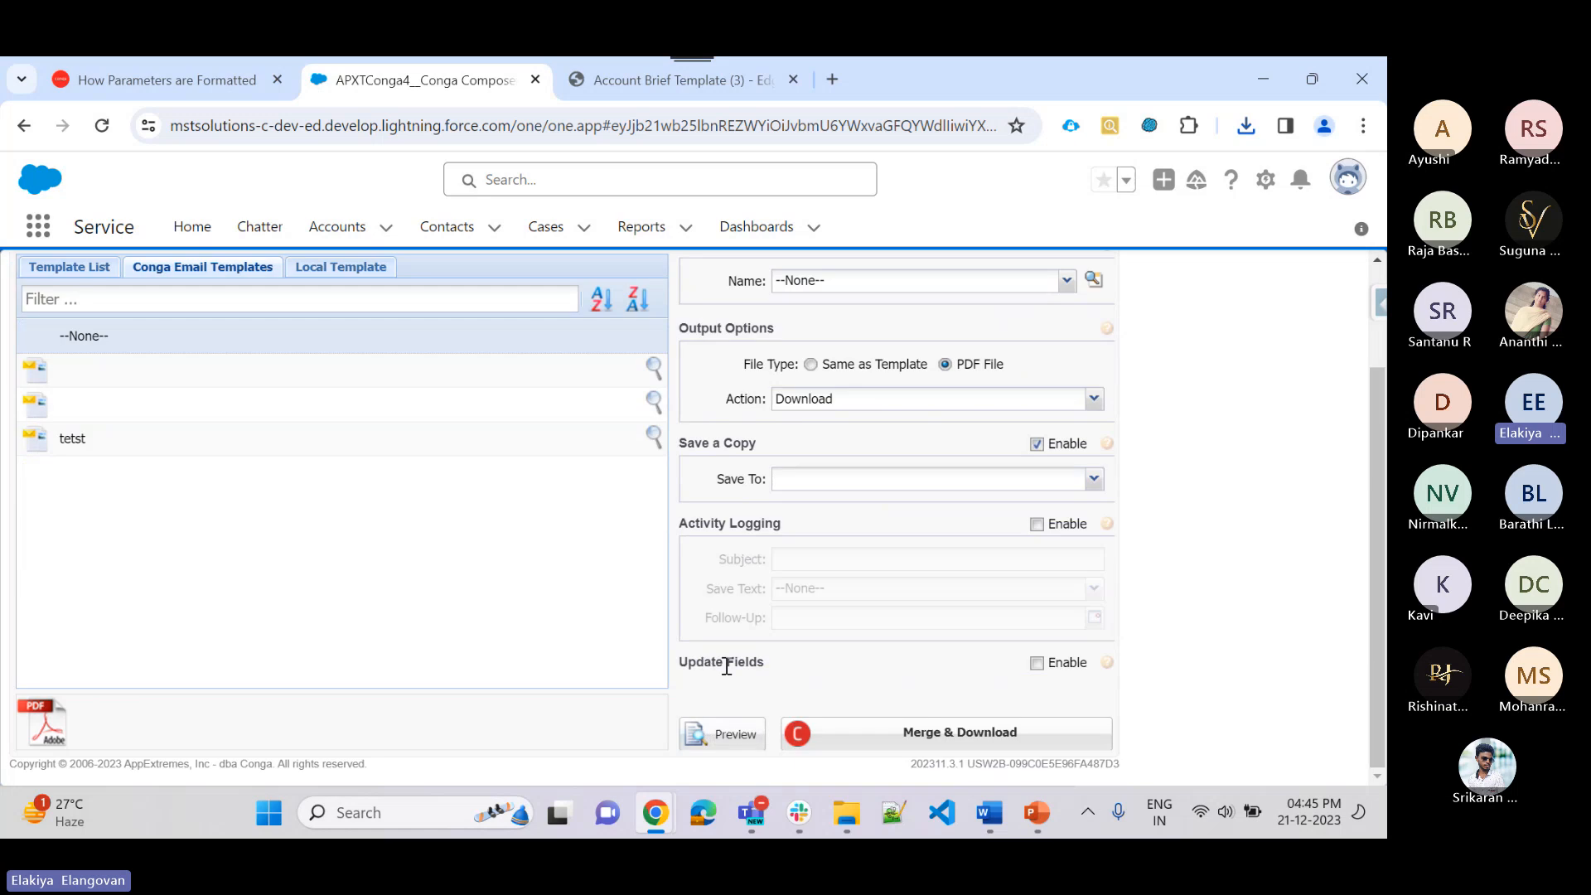
{"action": "scroll", "coordinate": [1151, 375], "scroll_direction": "up", "scroll_amount": 3}
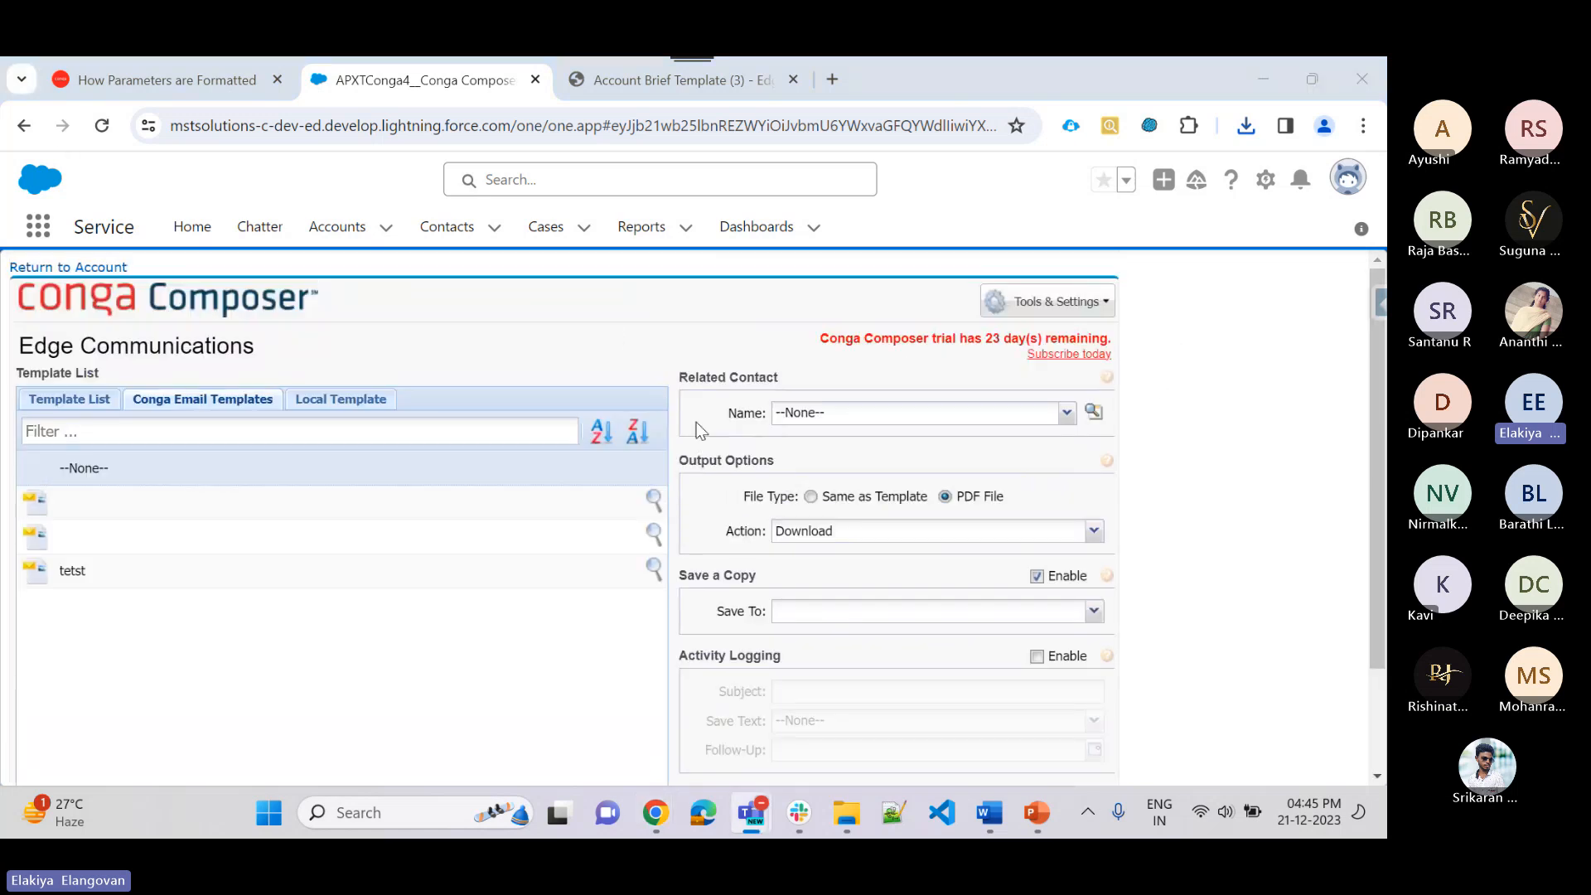
Select the SVP, Procurement contact as the related contact and view the available output actions
{"action": "left_click", "coordinate": [1067, 414]}
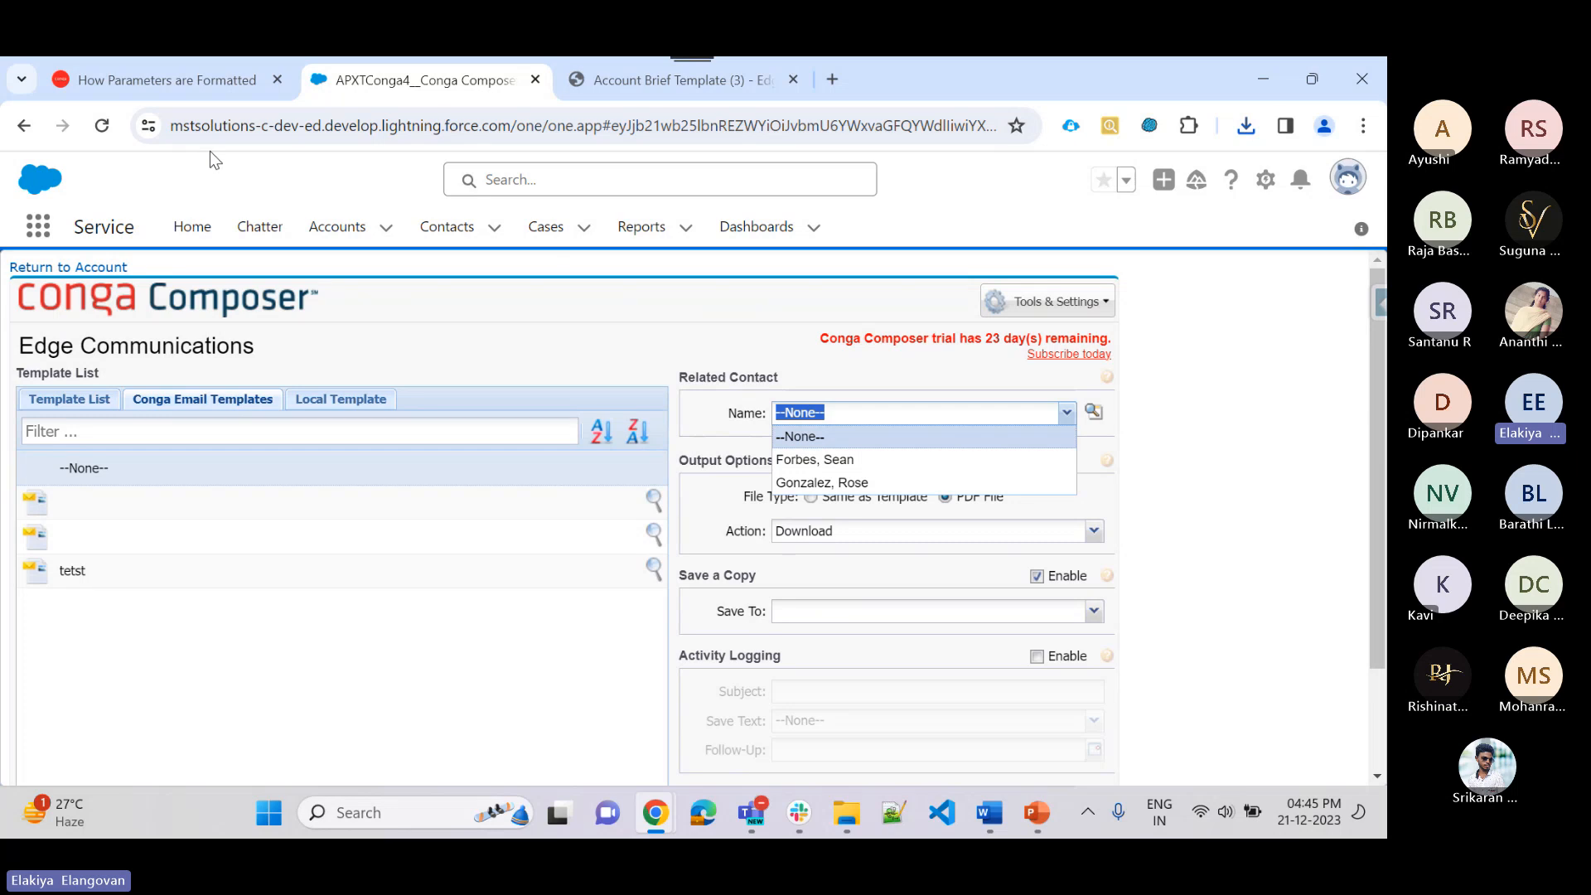
{"action": "left_click", "coordinate": [845, 489]}
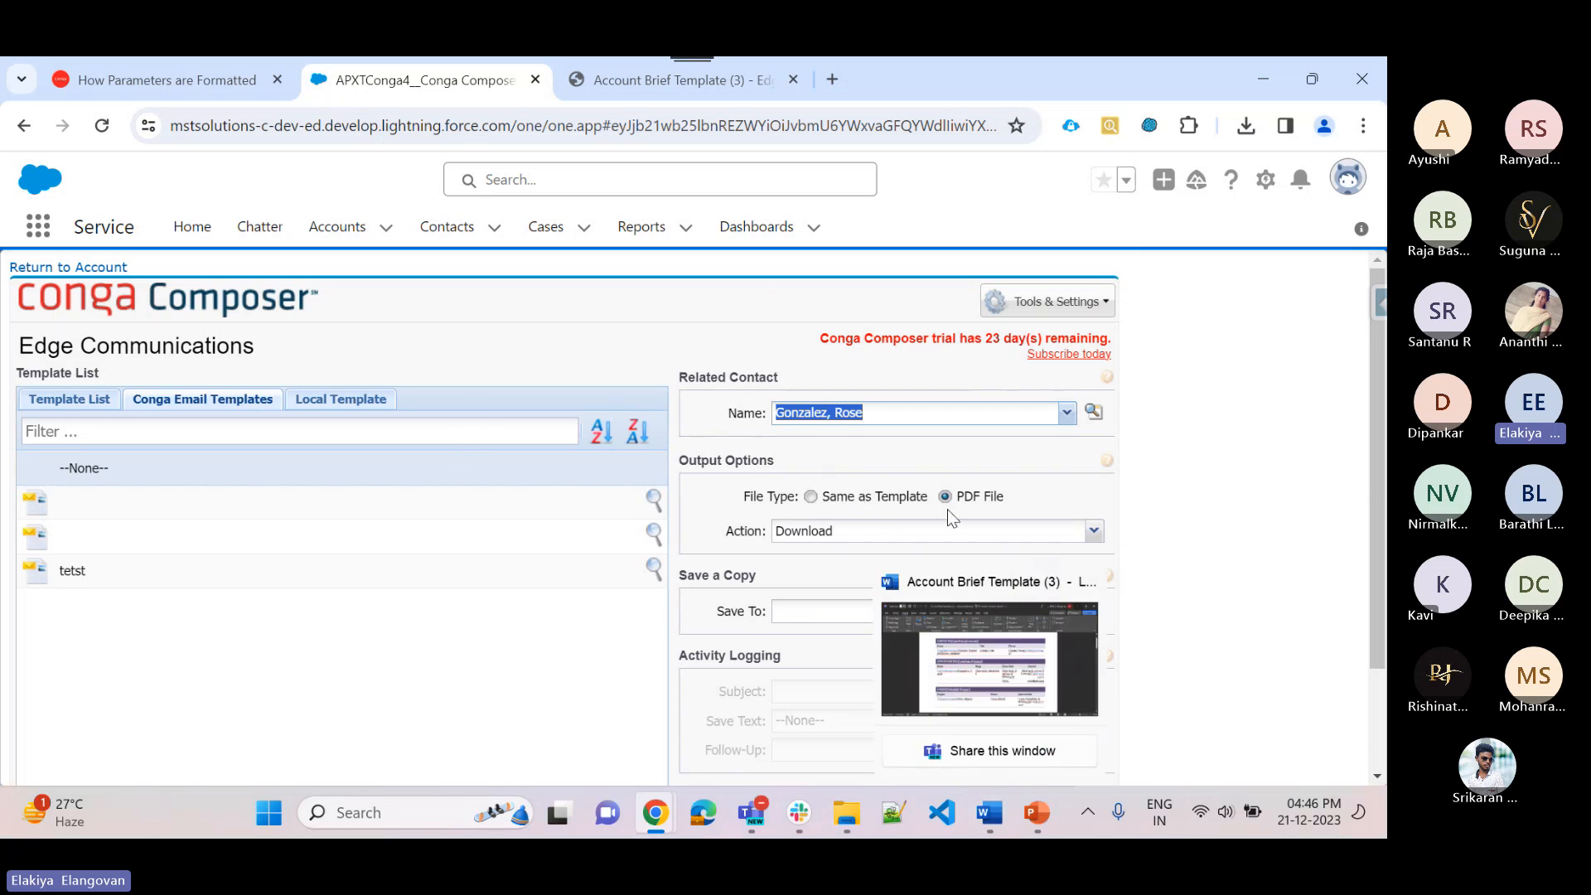
{"action": "left_click", "coordinate": [1094, 531]}
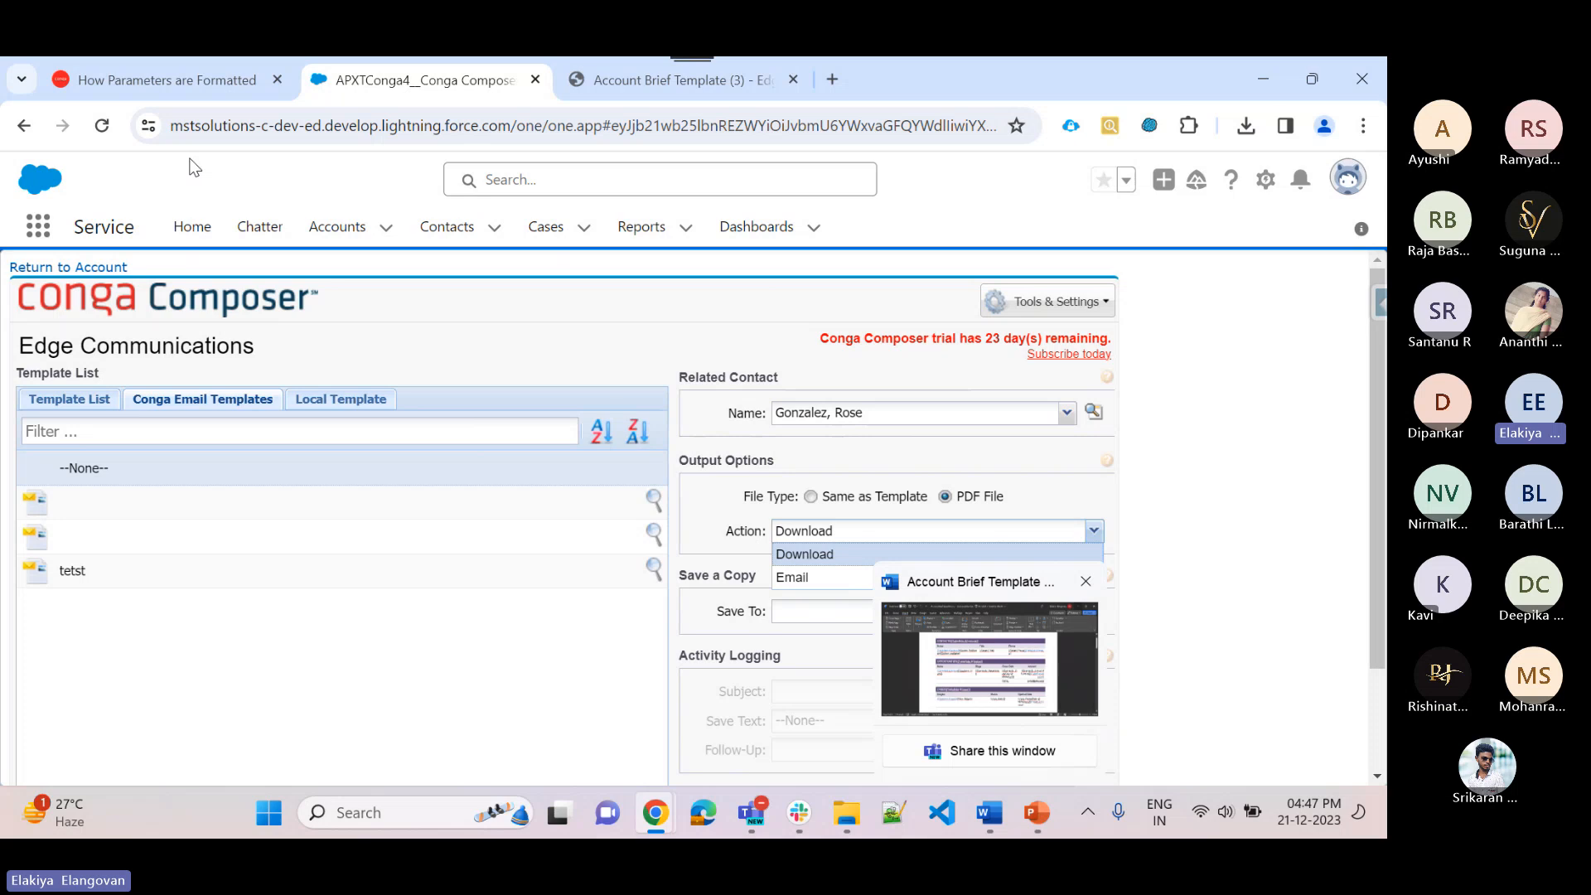
{"action": "left_click", "coordinate": [750, 544]}
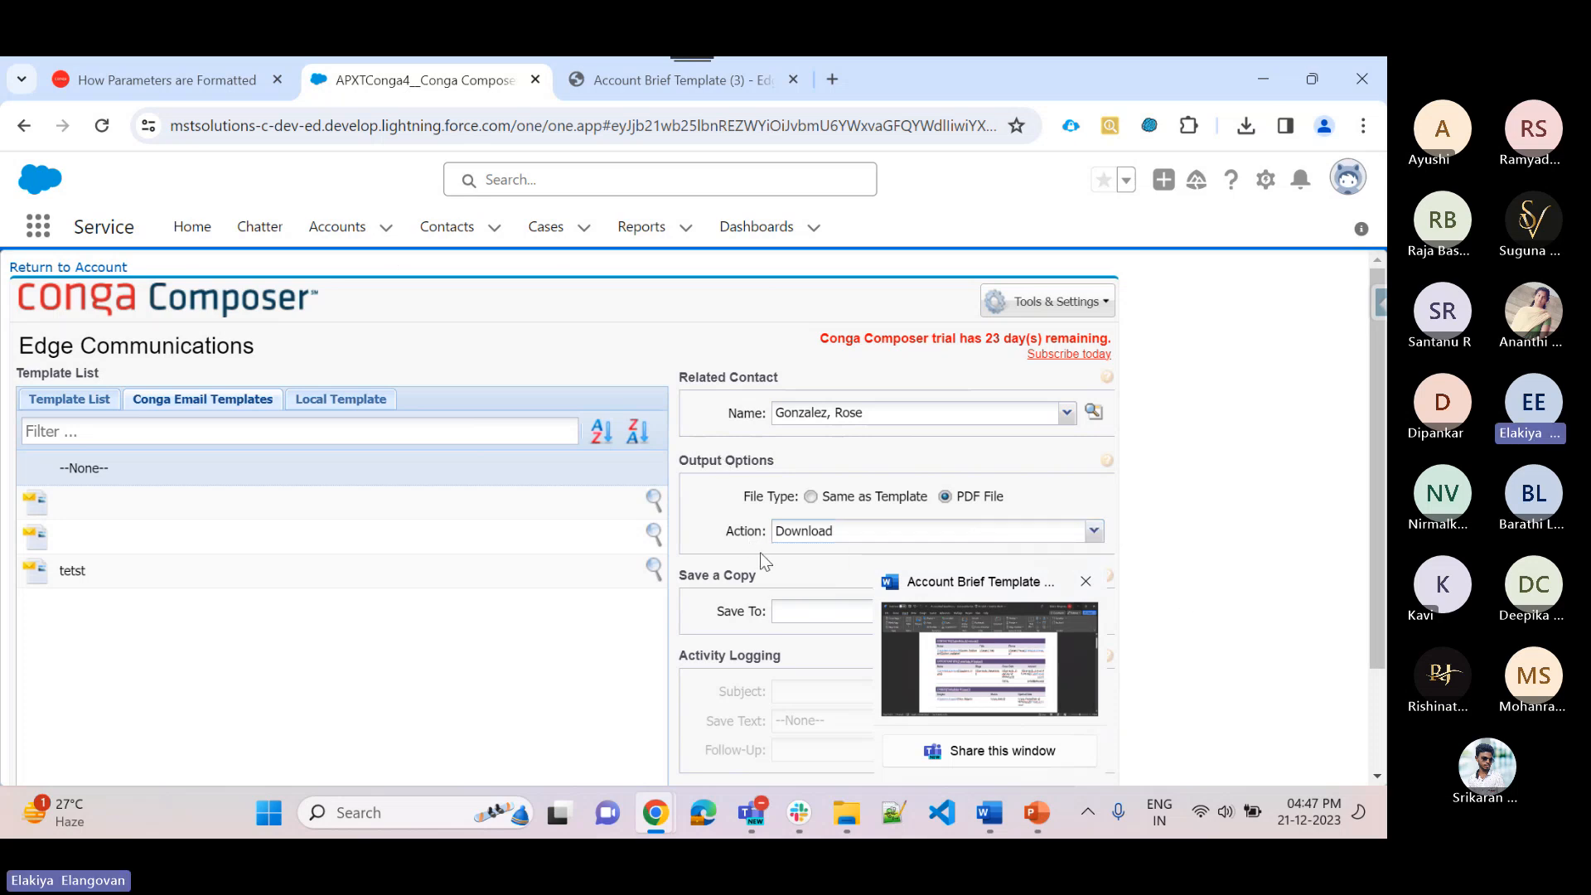
Examine the Save To destinations available for saving a copy of the generated document
{"action": "scroll", "coordinate": [759, 552], "scroll_direction": "down", "scroll_amount": 2}
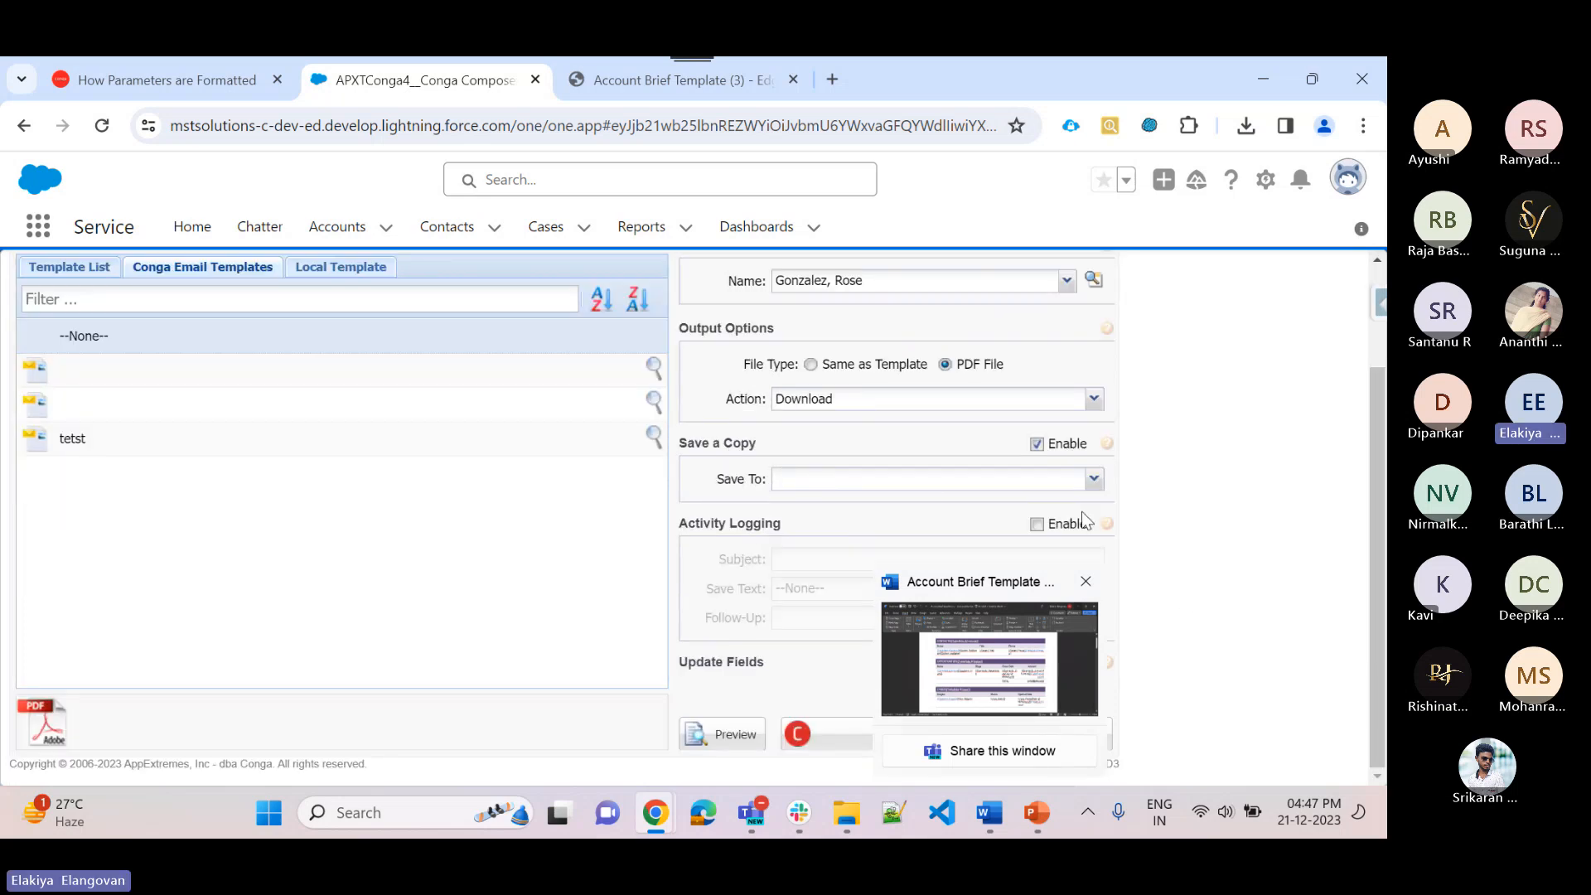
{"action": "left_click", "coordinate": [1092, 478]}
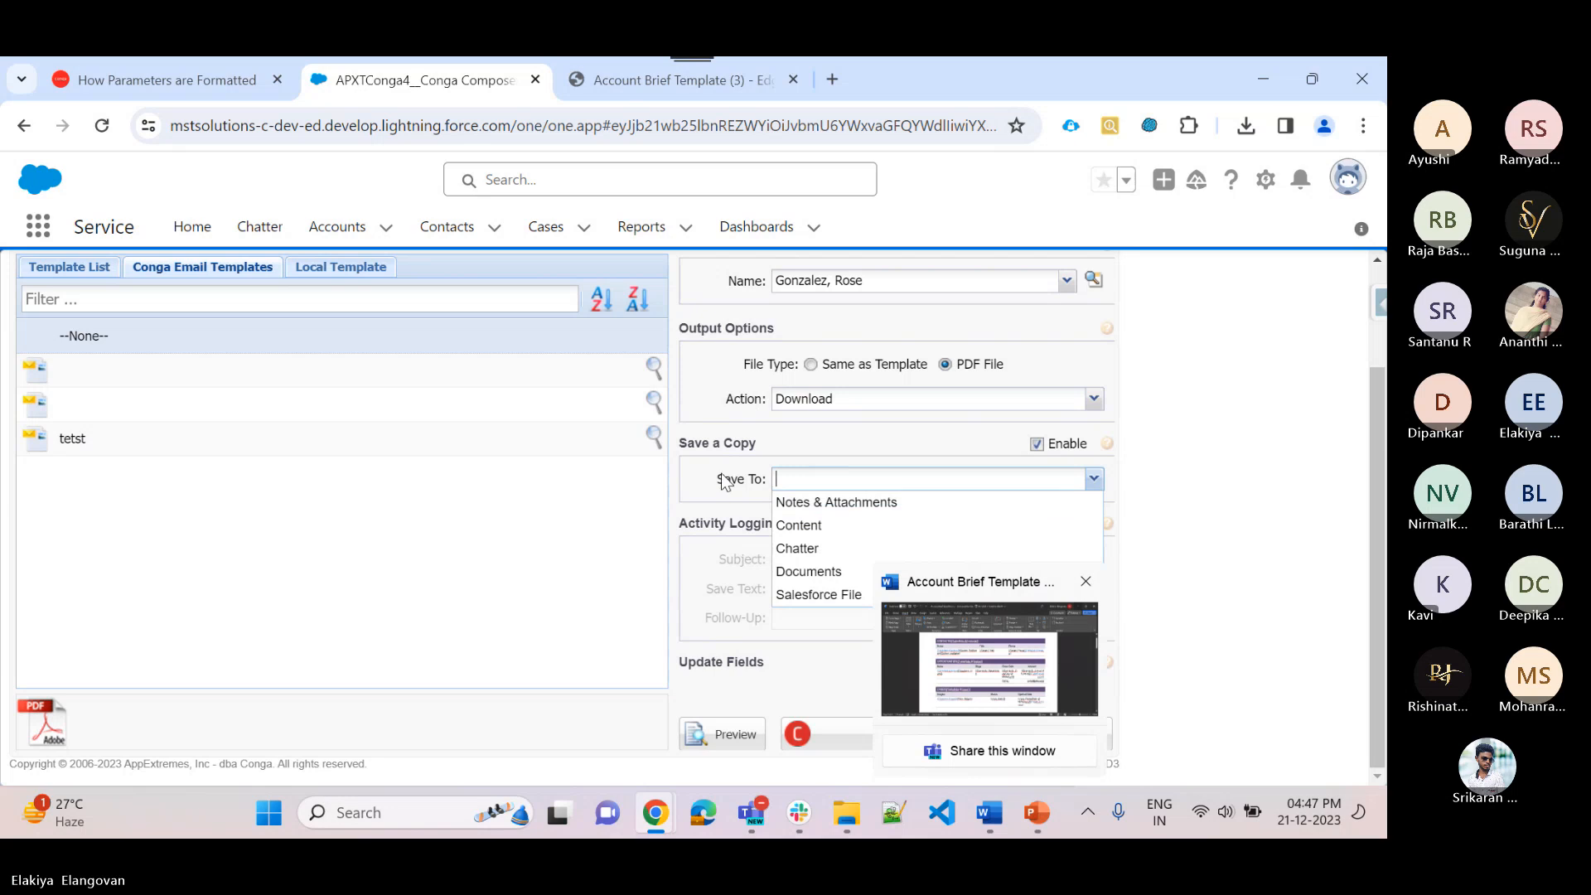
{"action": "left_click", "coordinate": [684, 465]}
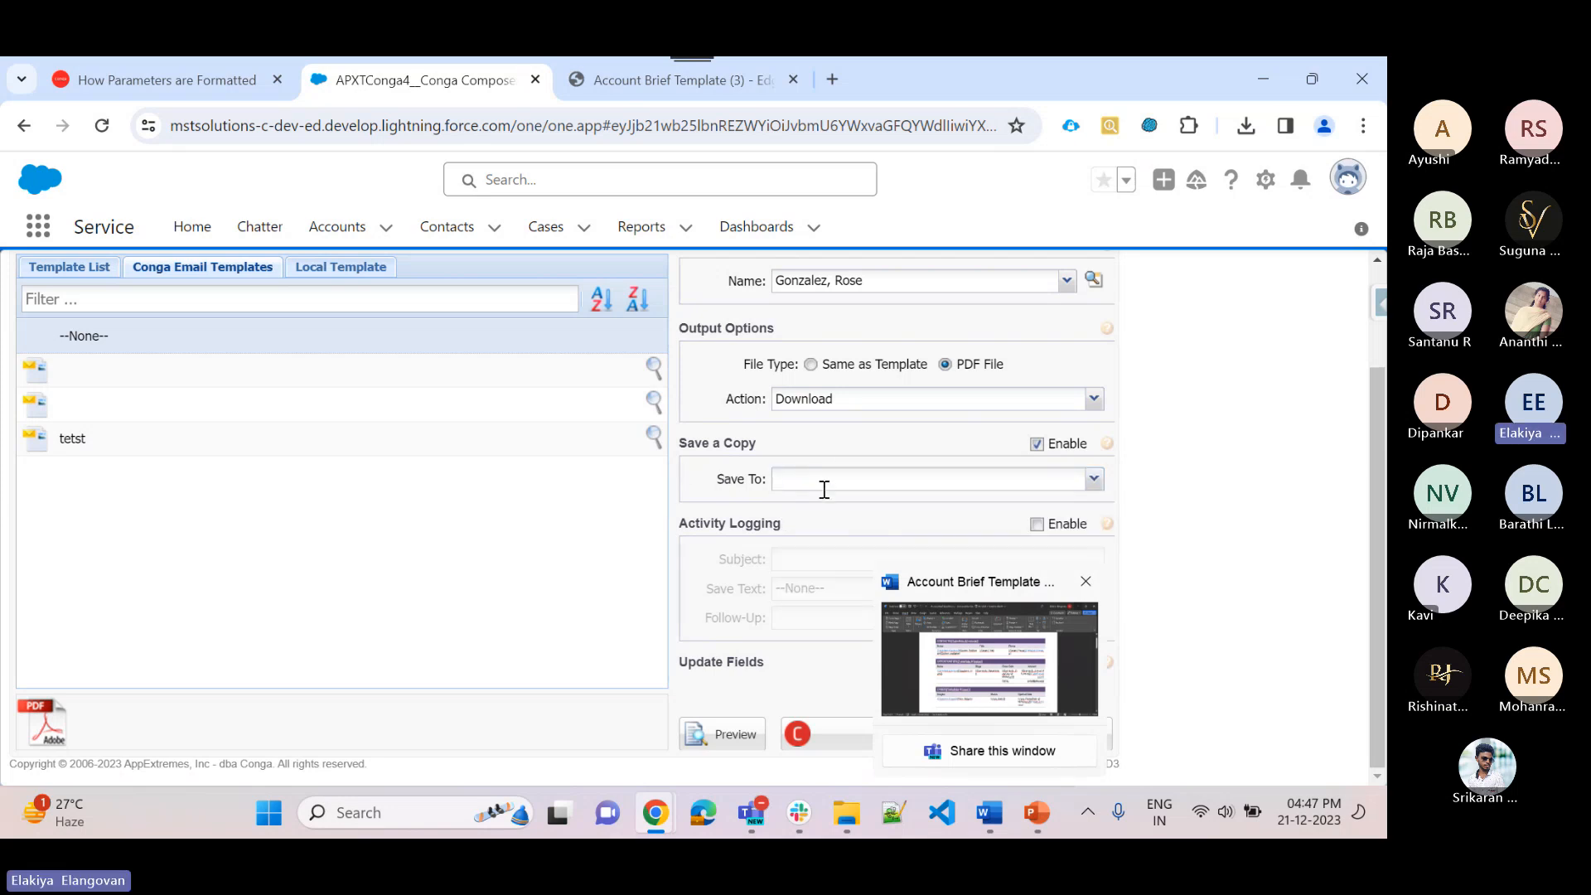
{"action": "left_click", "coordinate": [1094, 479]}
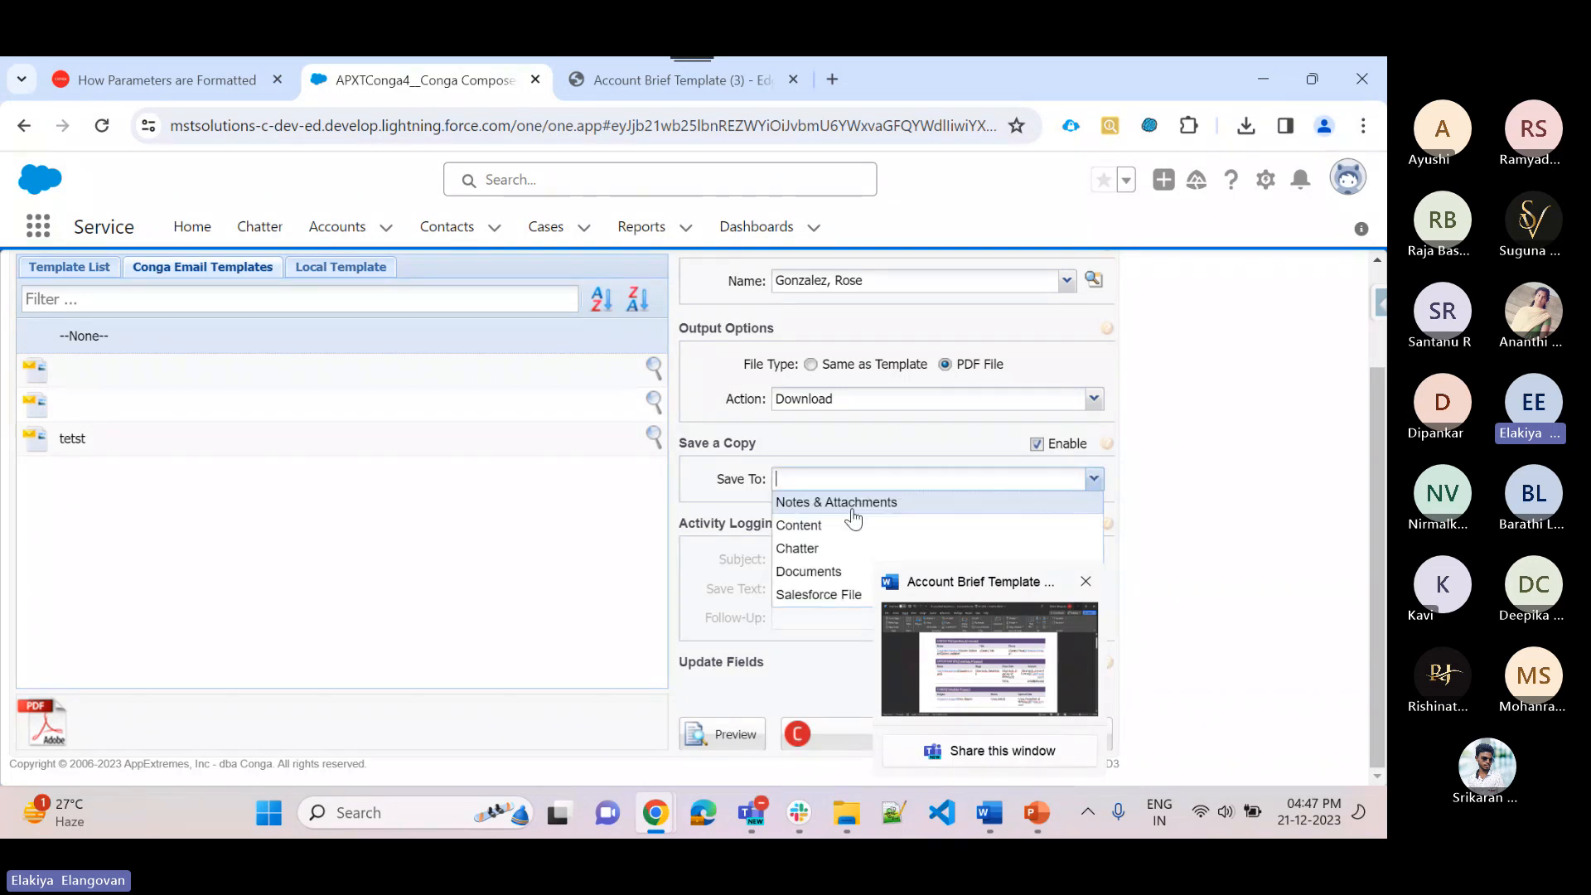
{"action": "left_click", "coordinate": [729, 489]}
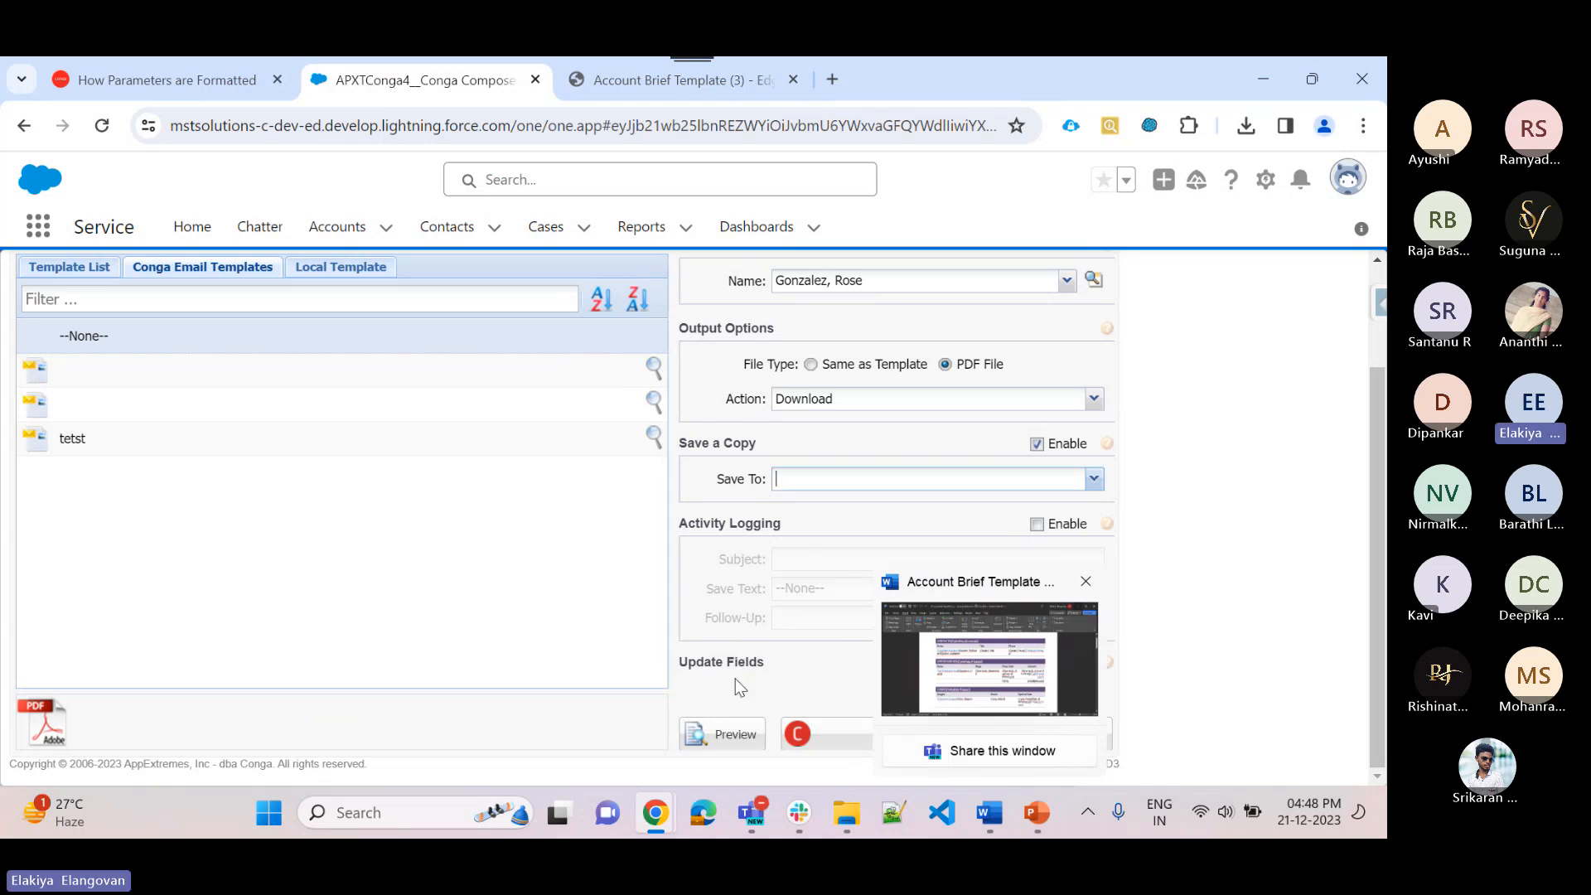
Point out the Update Fields option and open the Template Builder for Edge Communications
{"action": "triple_click", "coordinate": [764, 662]}
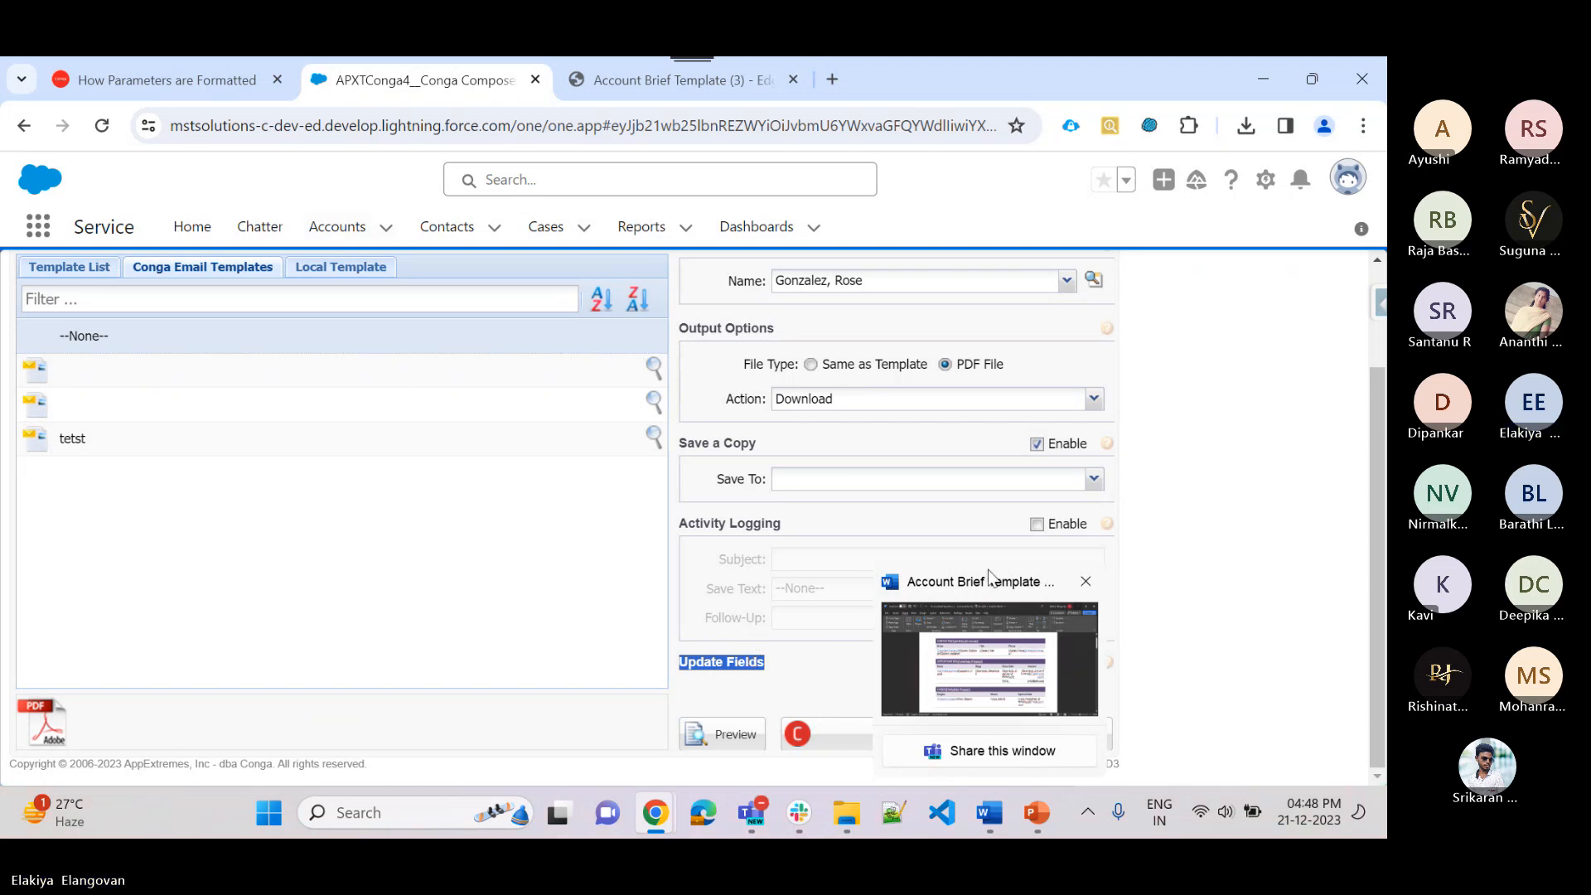
{"action": "left_click", "coordinate": [1266, 636]}
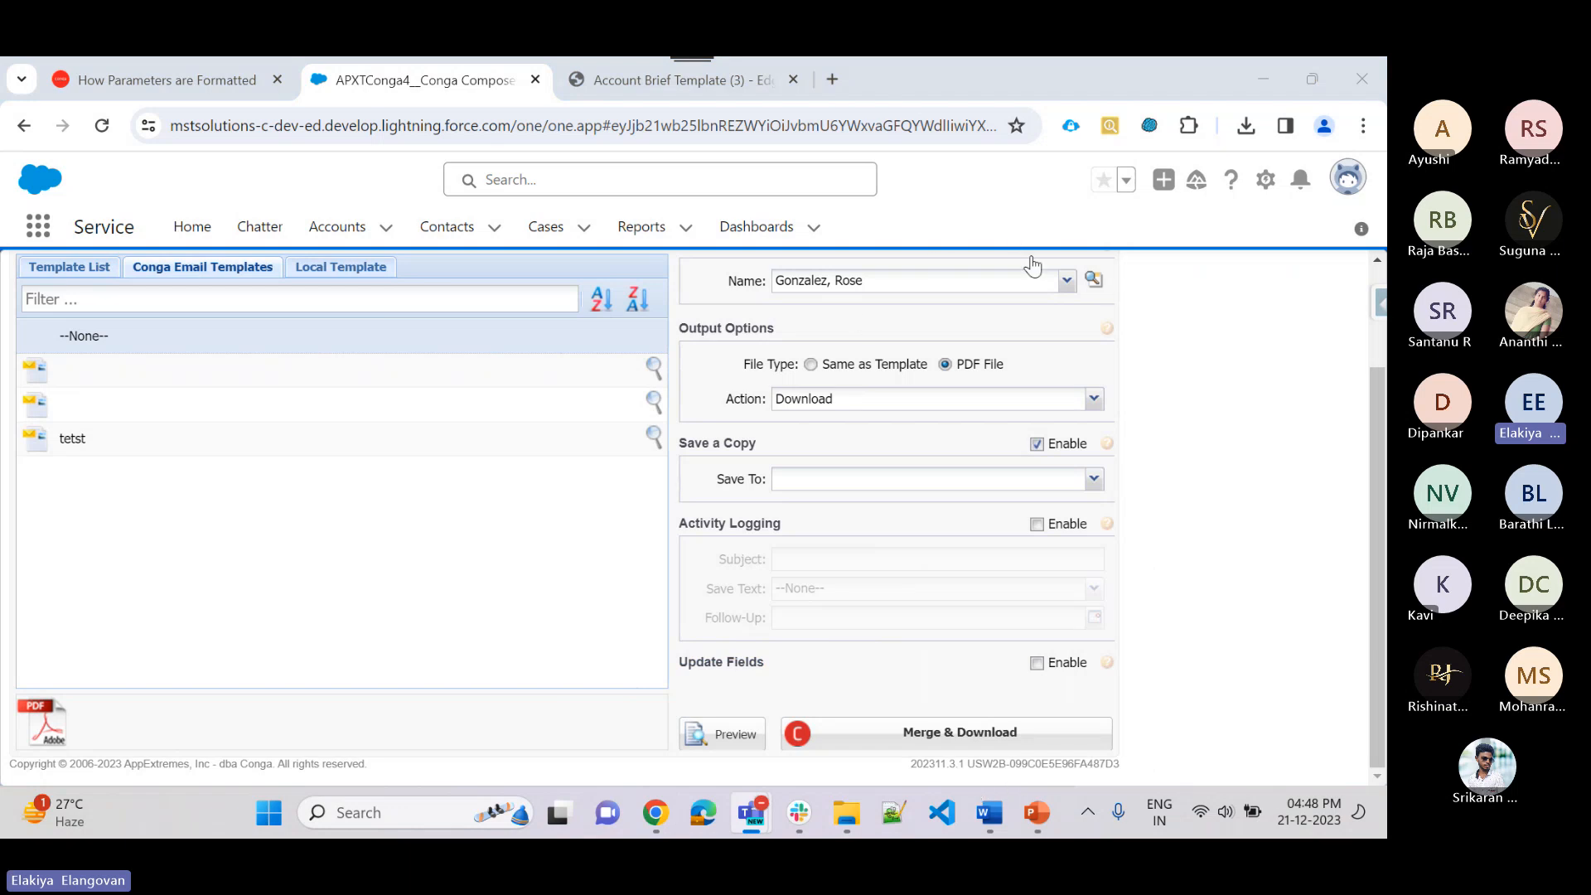
{"action": "scroll", "coordinate": [454, 557], "scroll_direction": "up", "scroll_amount": 2}
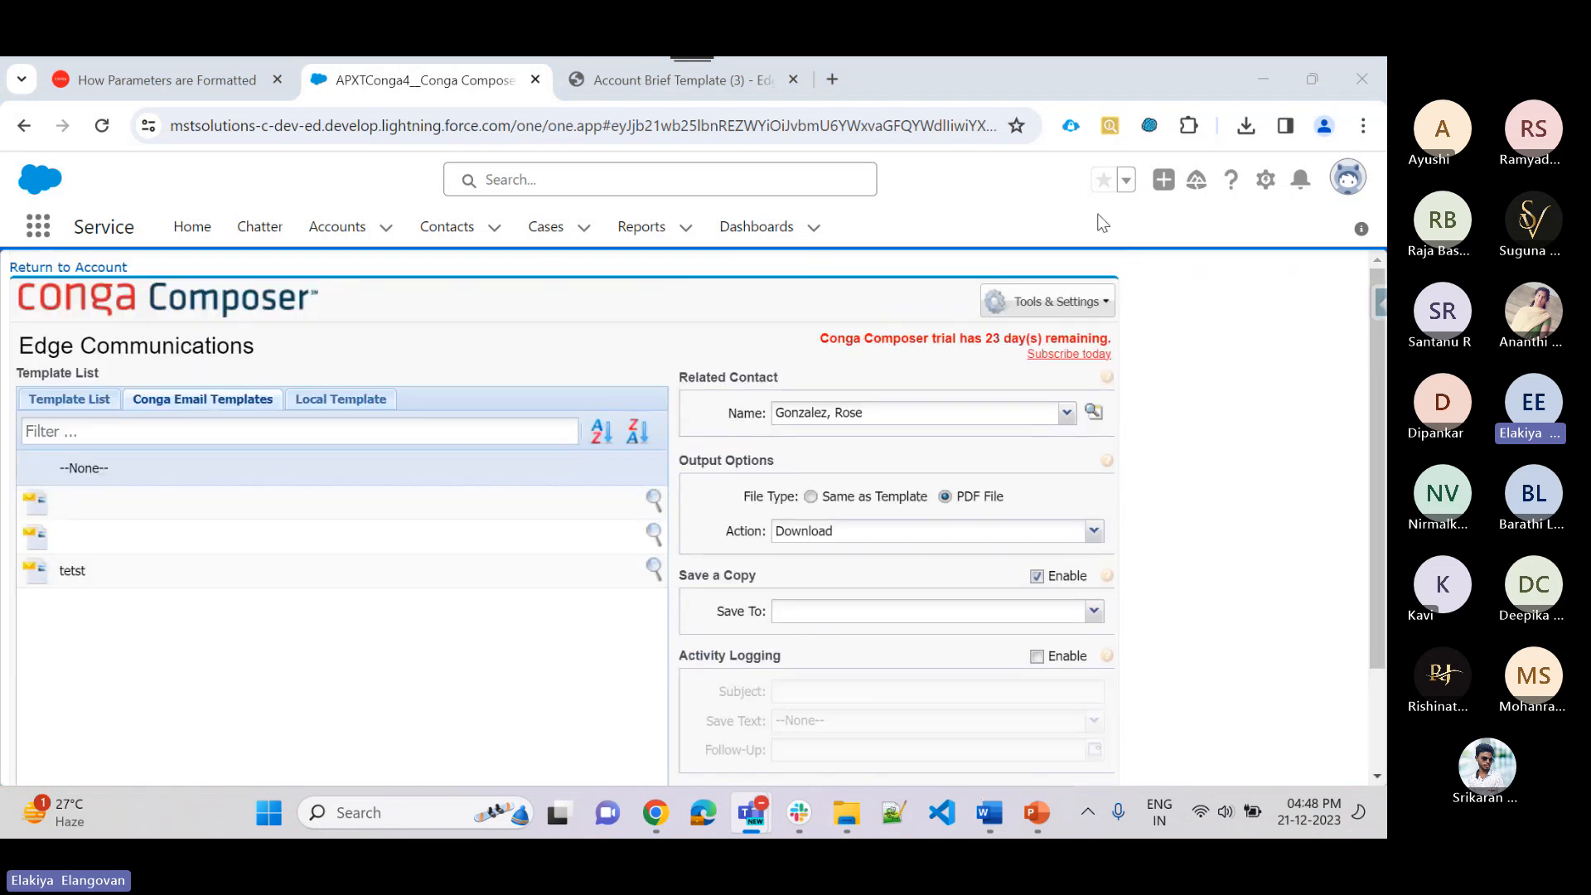
{"action": "left_click", "coordinate": [1095, 299]}
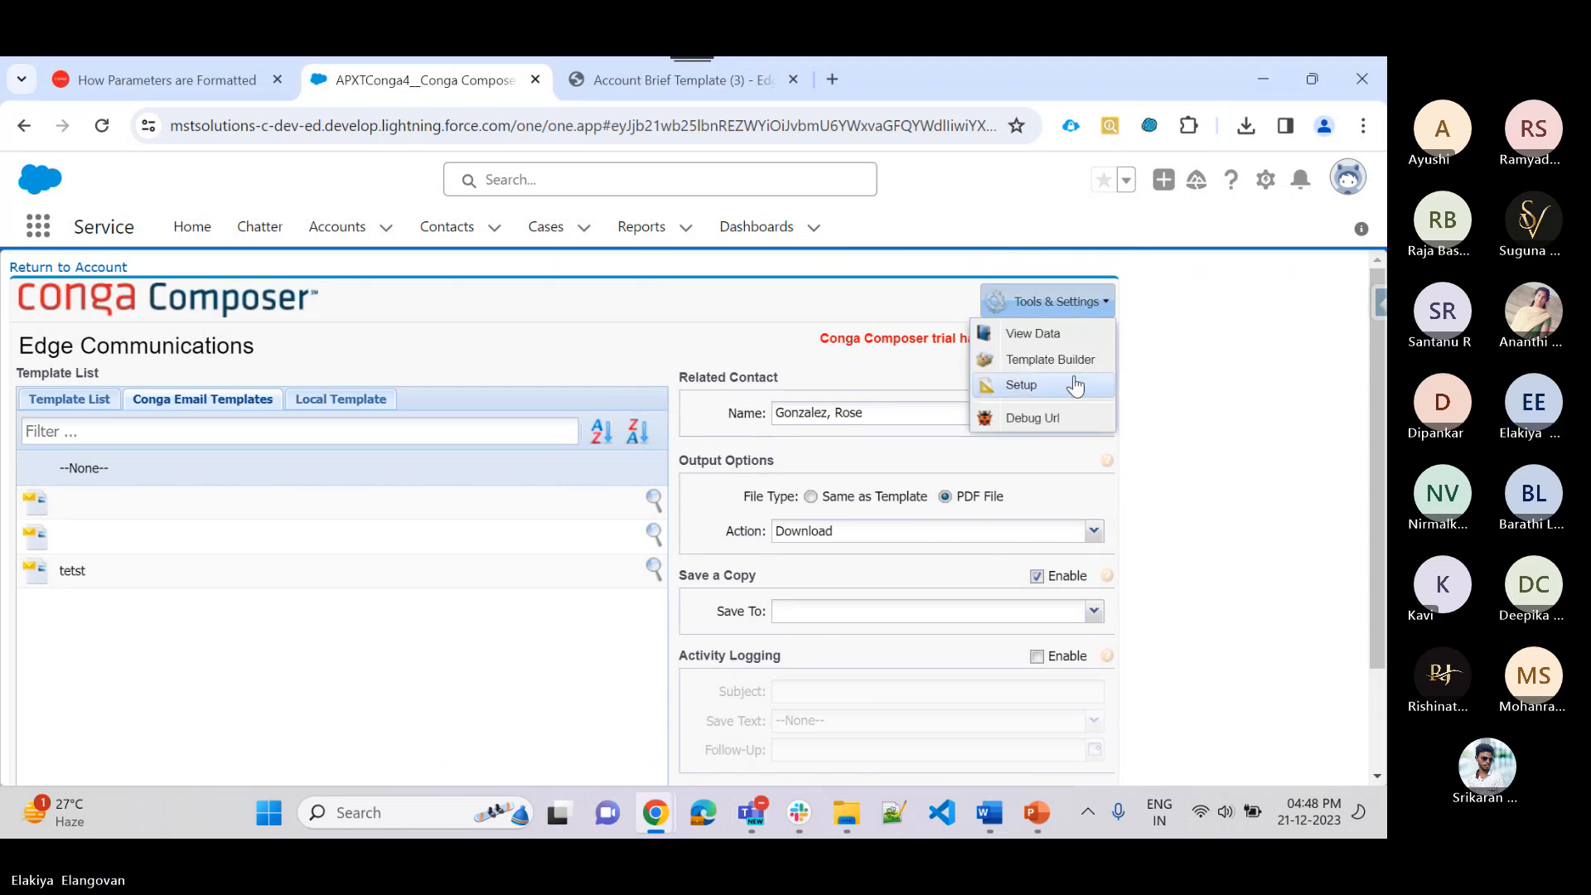
{"action": "left_click", "coordinate": [1072, 360]}
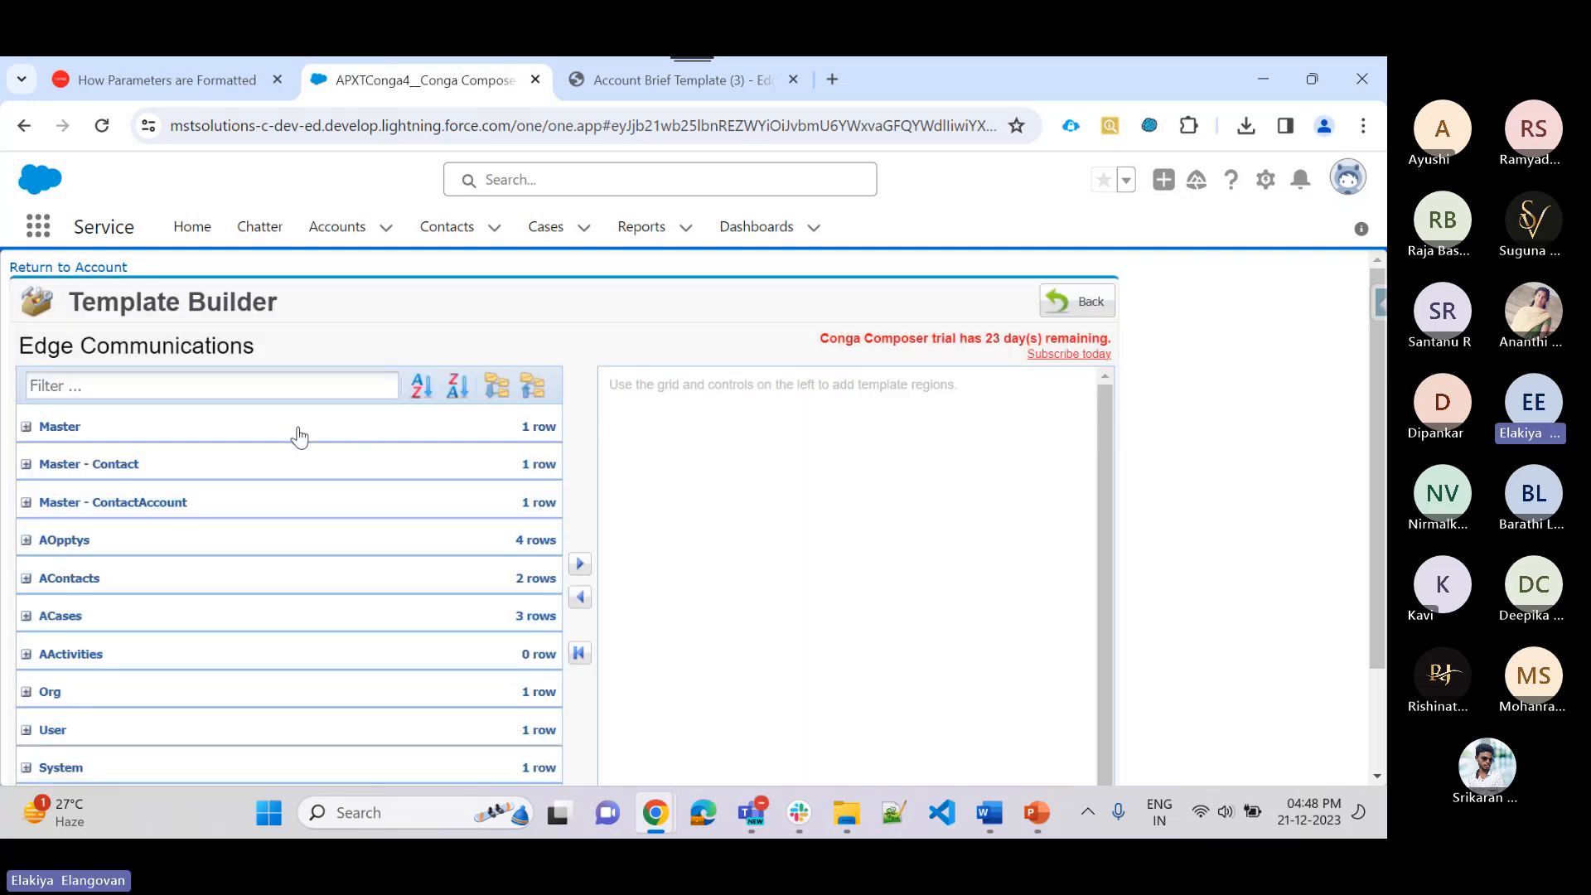
Add the ACCOUNT, ACCOUNT_ACCOUNTNUMBER and ACCOUNT_ACTIVE fields from the Master dataset to the template region
{"action": "left_click", "coordinate": [105, 431]}
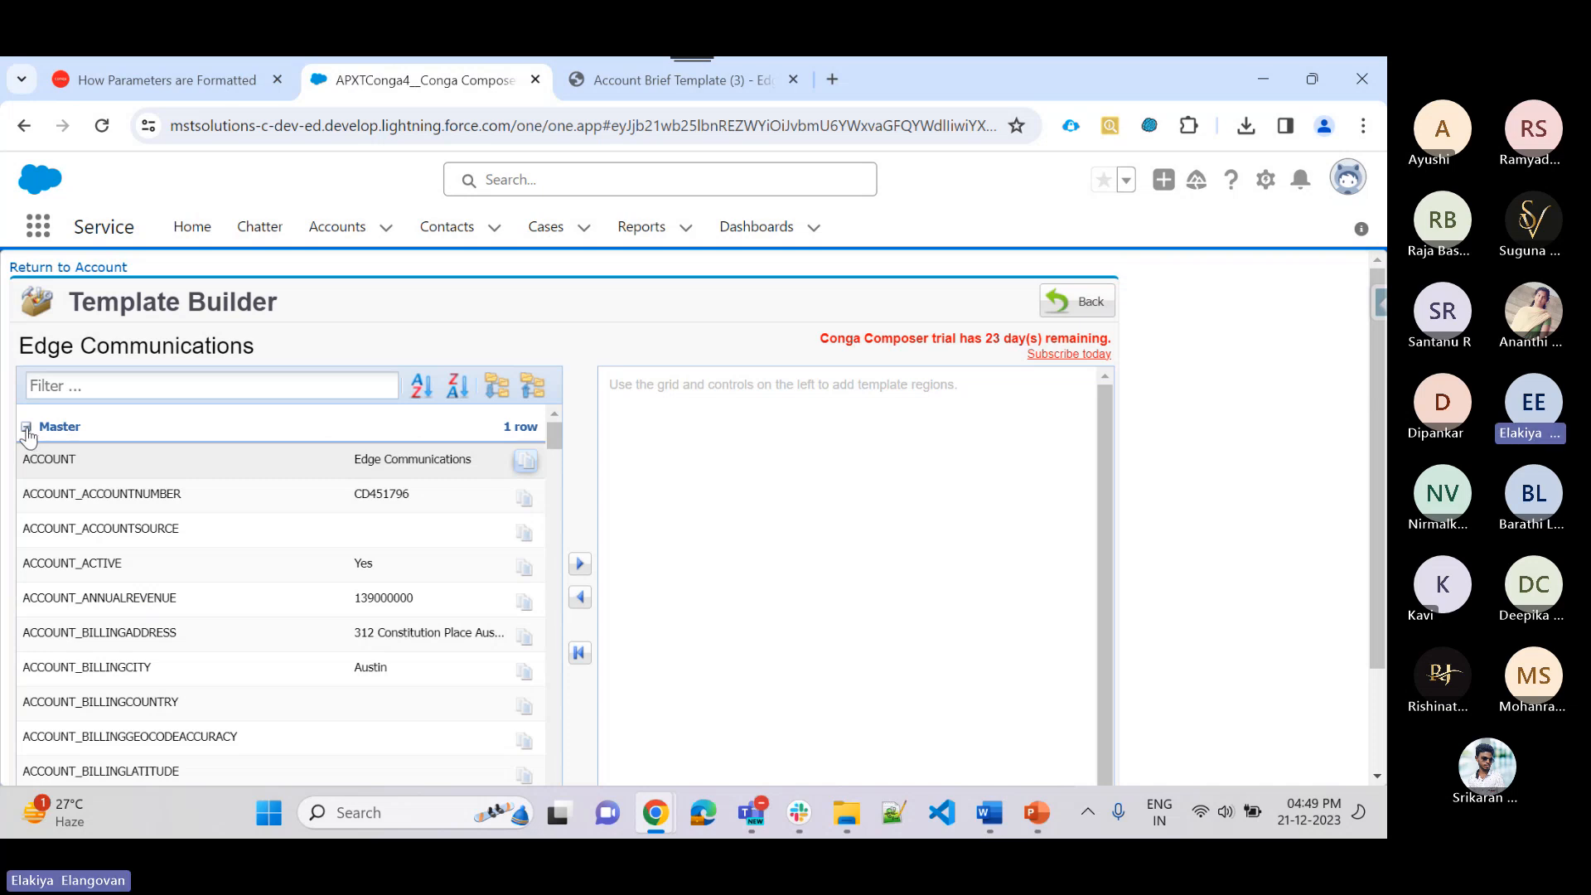
{"action": "left_click", "coordinate": [458, 459]}
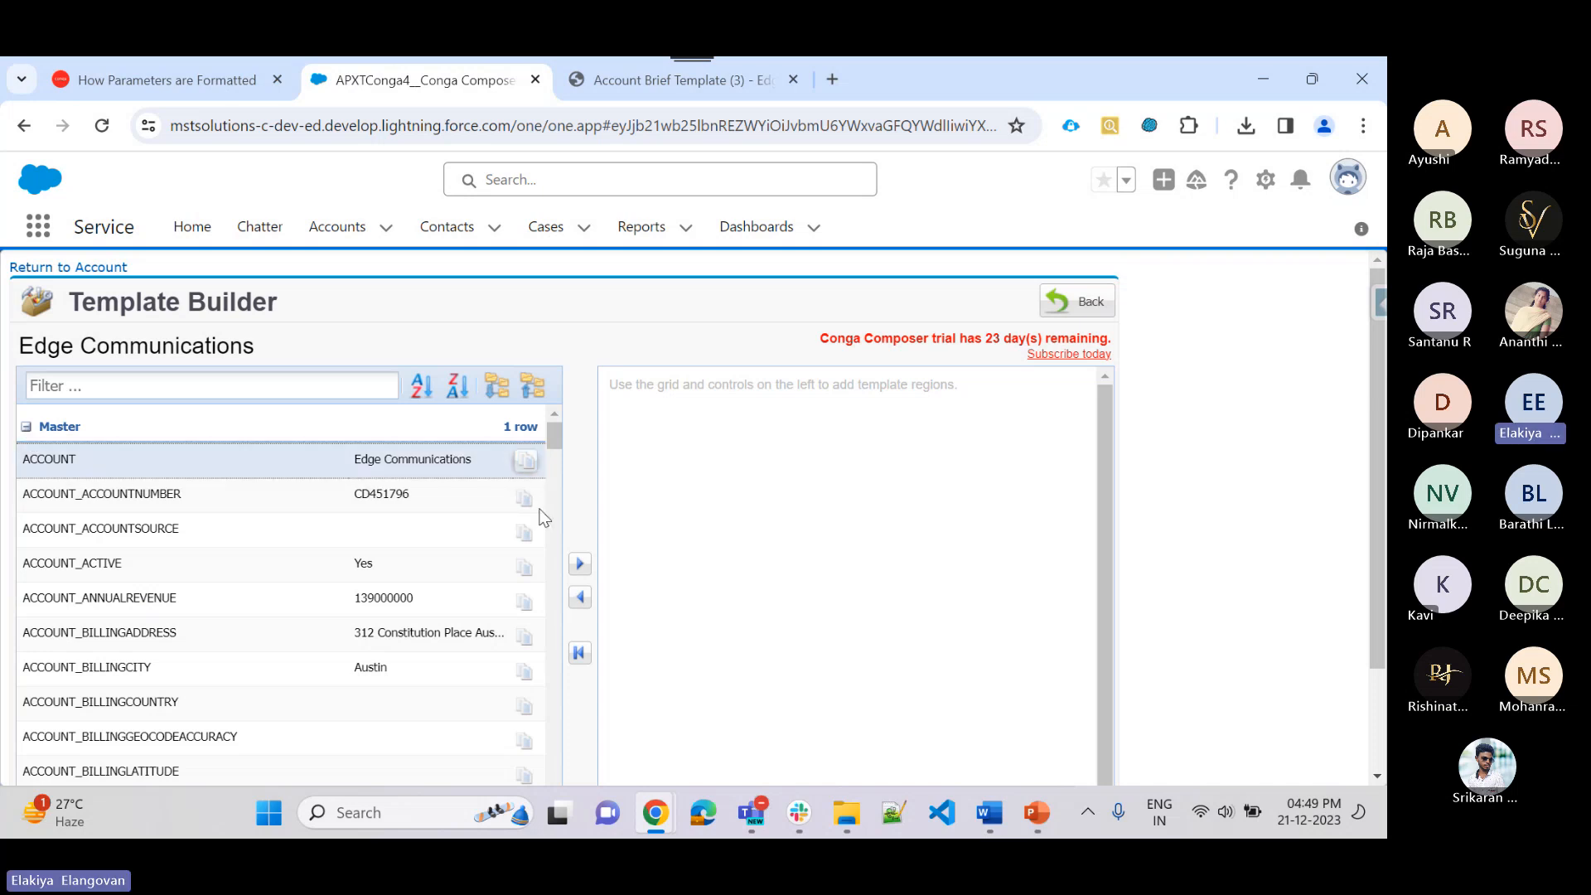
{"action": "left_click", "coordinate": [579, 566]}
{"action": "left_click", "coordinate": [426, 502]}
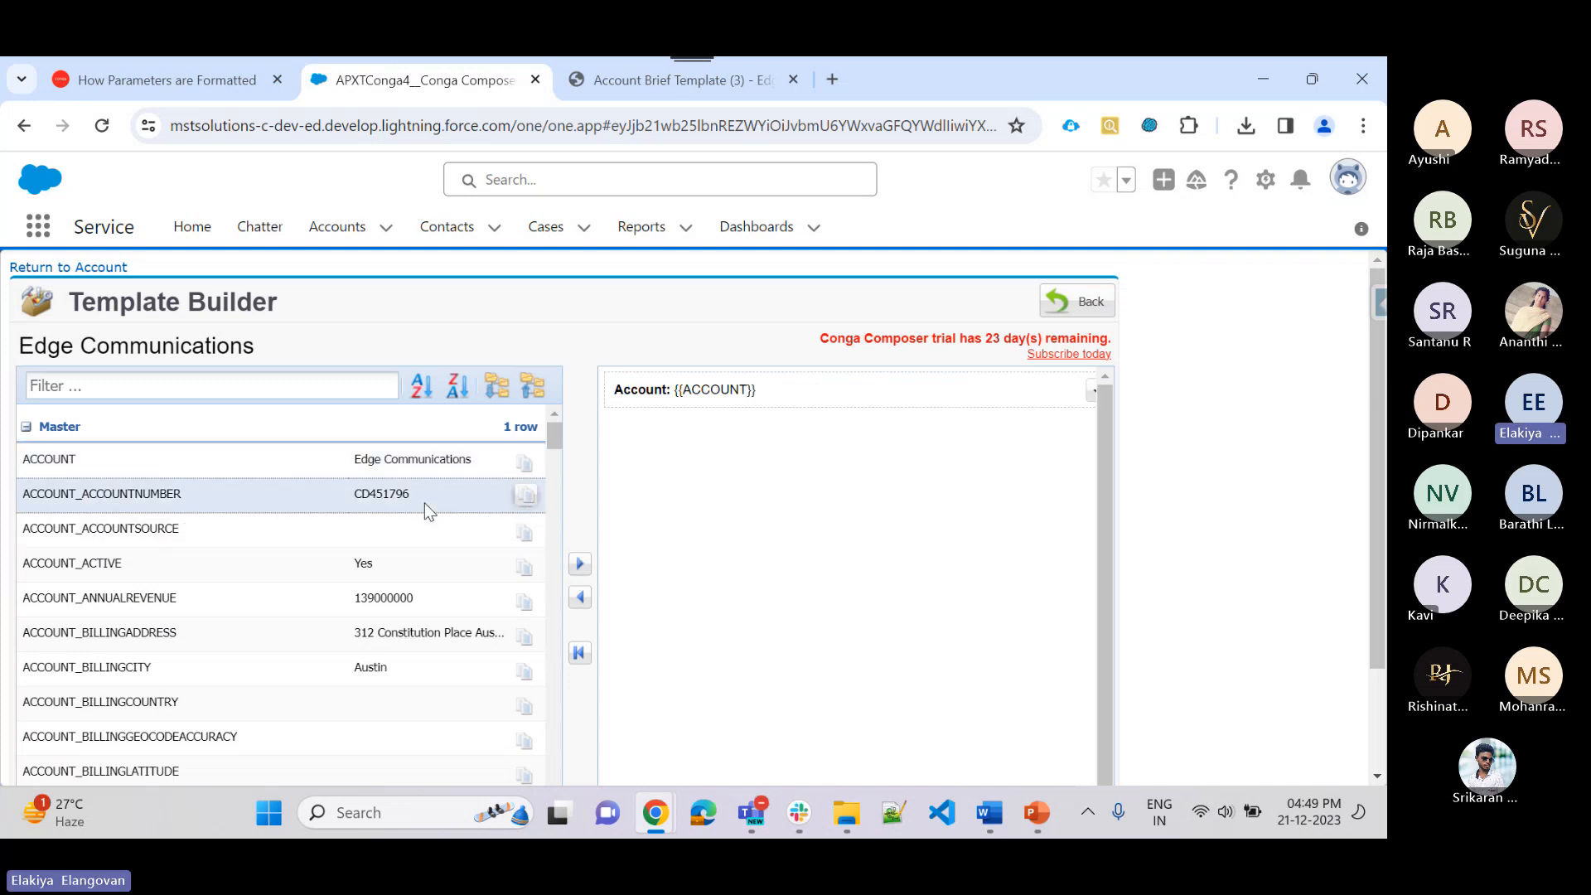
{"action": "left_click", "coordinate": [579, 567]}
{"action": "left_click", "coordinate": [426, 562]}
{"action": "left_click", "coordinate": [579, 567]}
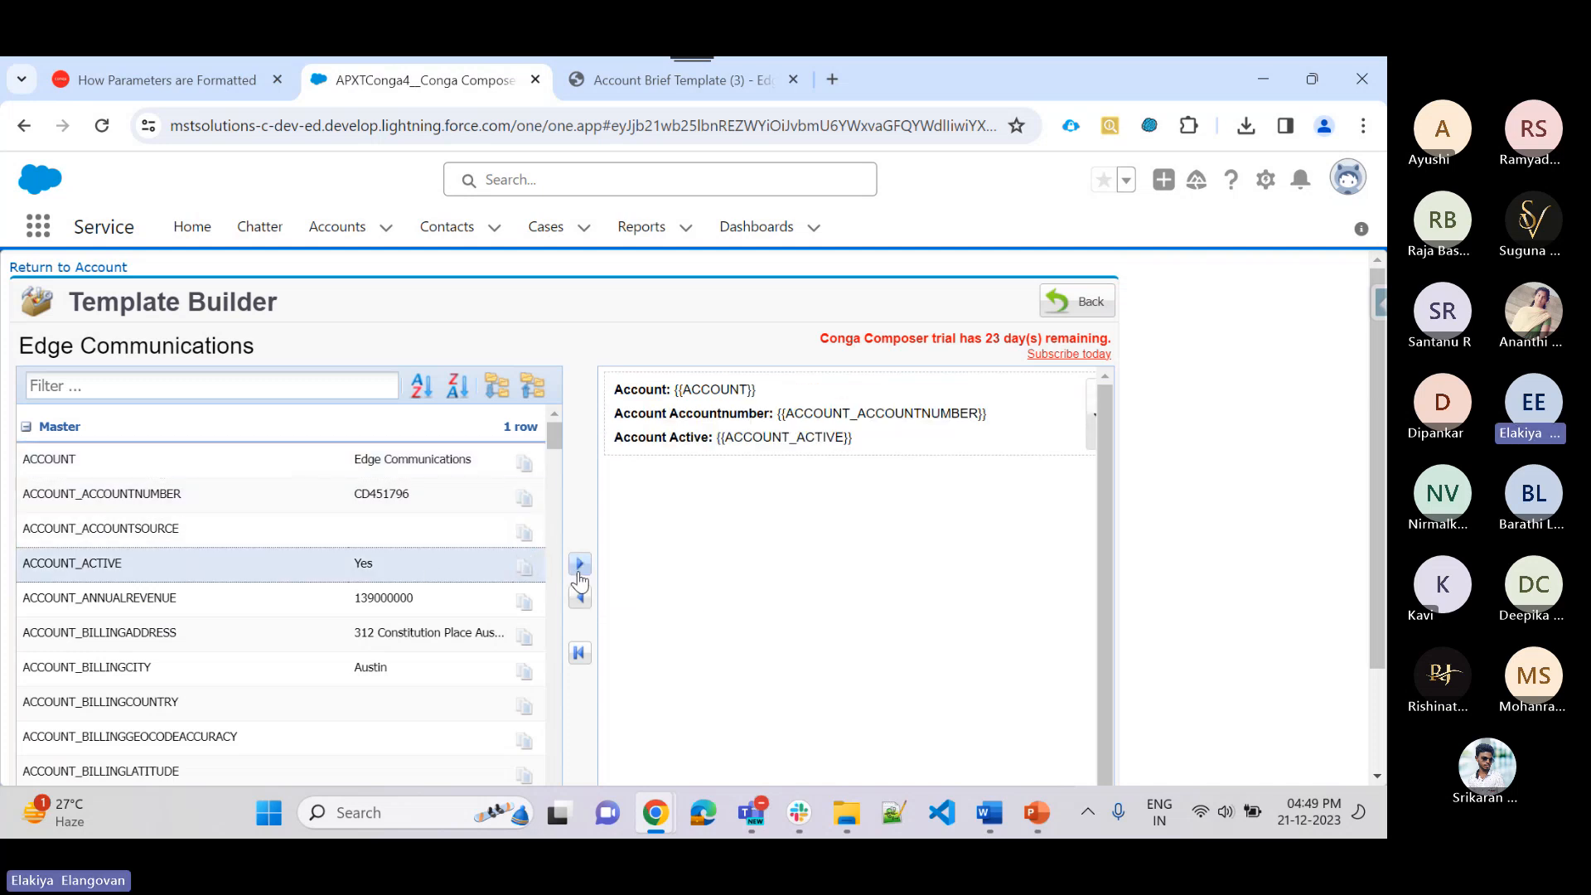
Collapse the Master dataset, download the built template as a Word document and open it to check its merge fields
{"action": "left_click", "coordinate": [26, 427]}
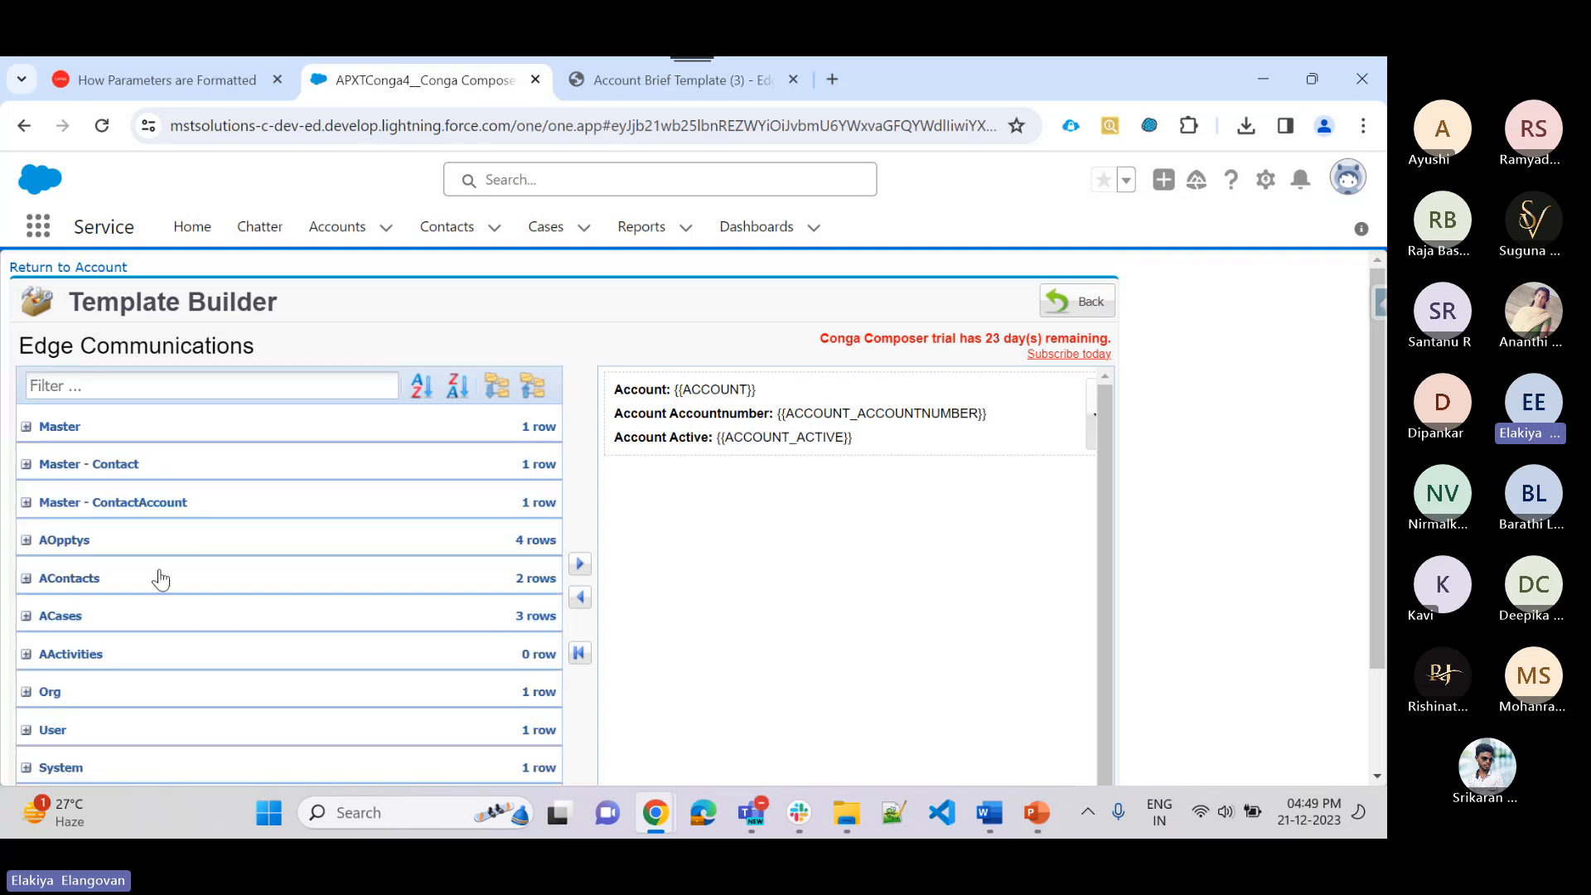
{"action": "scroll", "coordinate": [160, 578], "scroll_direction": "down", "scroll_amount": 2}
{"action": "scroll", "coordinate": [160, 578], "scroll_direction": "up", "scroll_amount": 2}
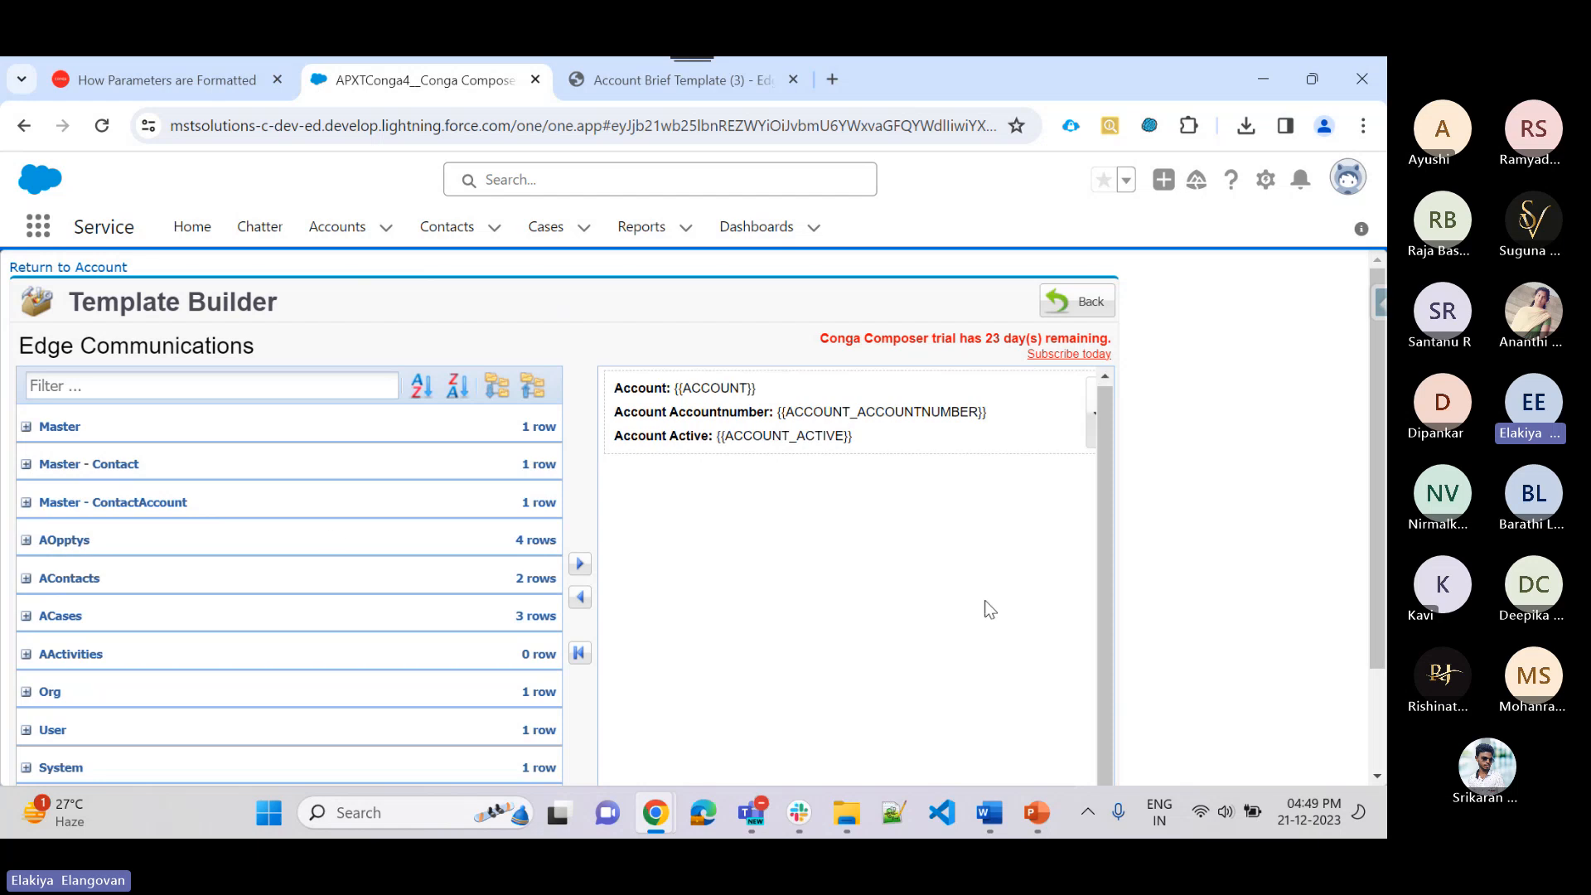
{"action": "scroll", "coordinate": [978, 571], "scroll_direction": "down", "scroll_amount": 2}
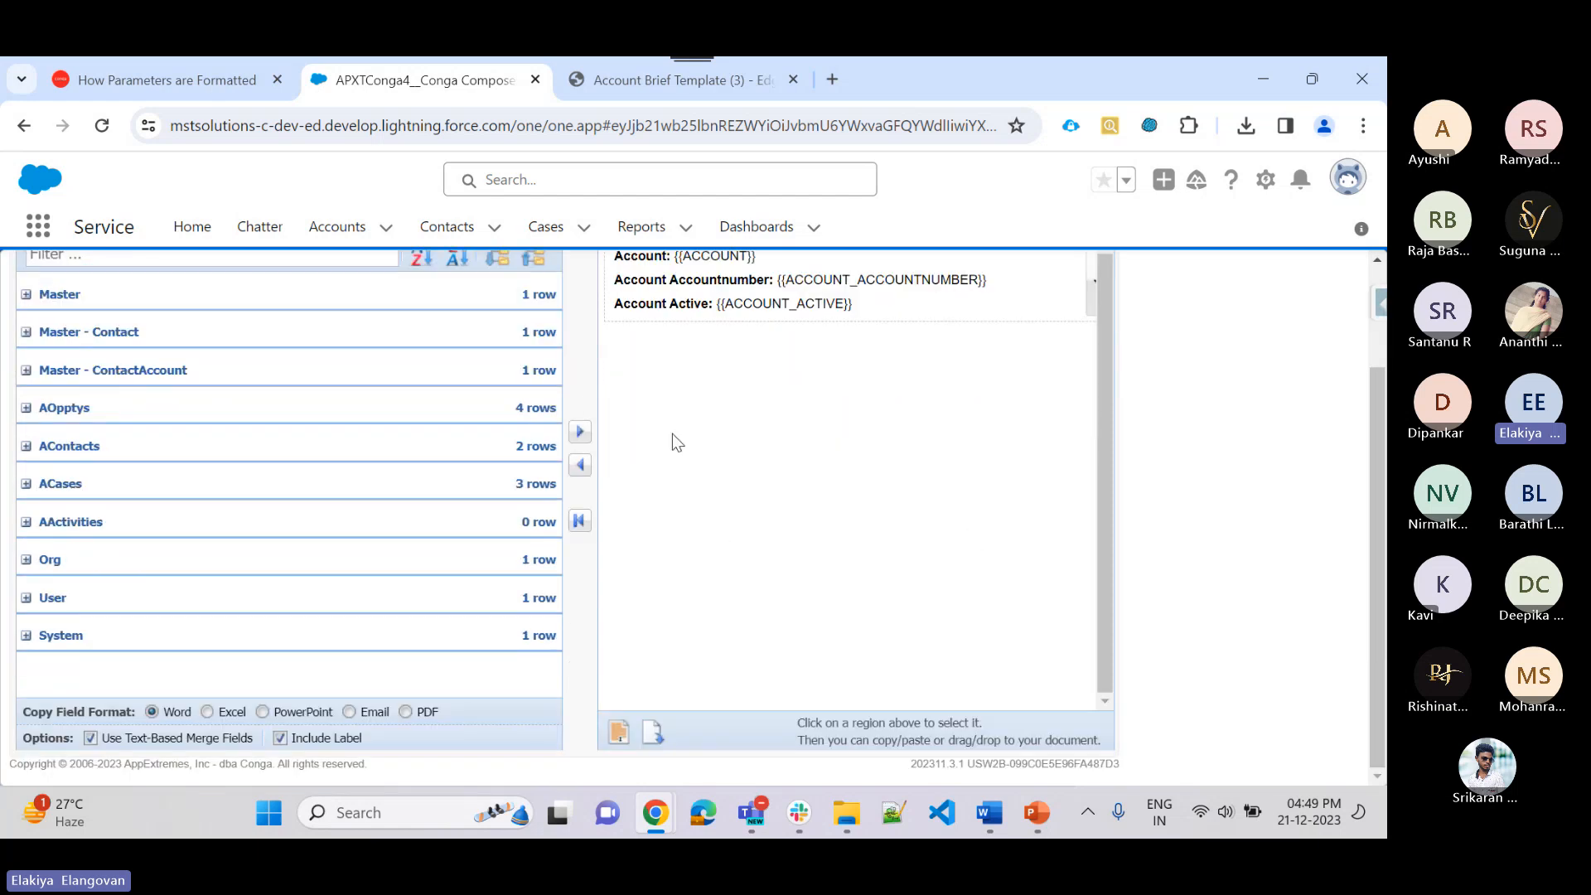
{"action": "left_click", "coordinate": [654, 738]}
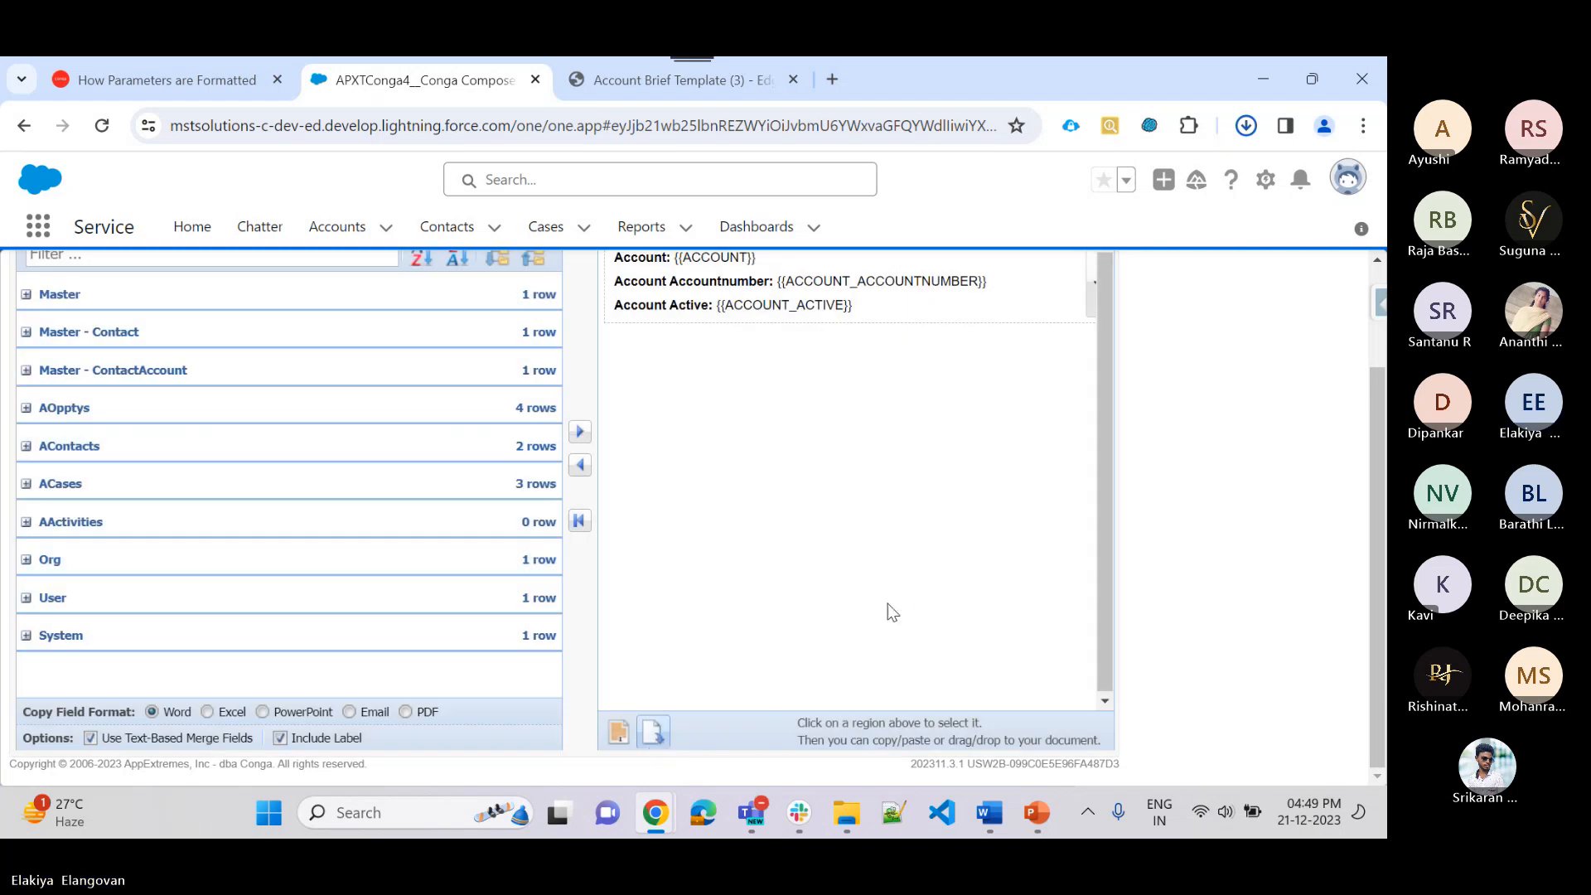
{"action": "mouse_move", "coordinate": [1150, 193]}
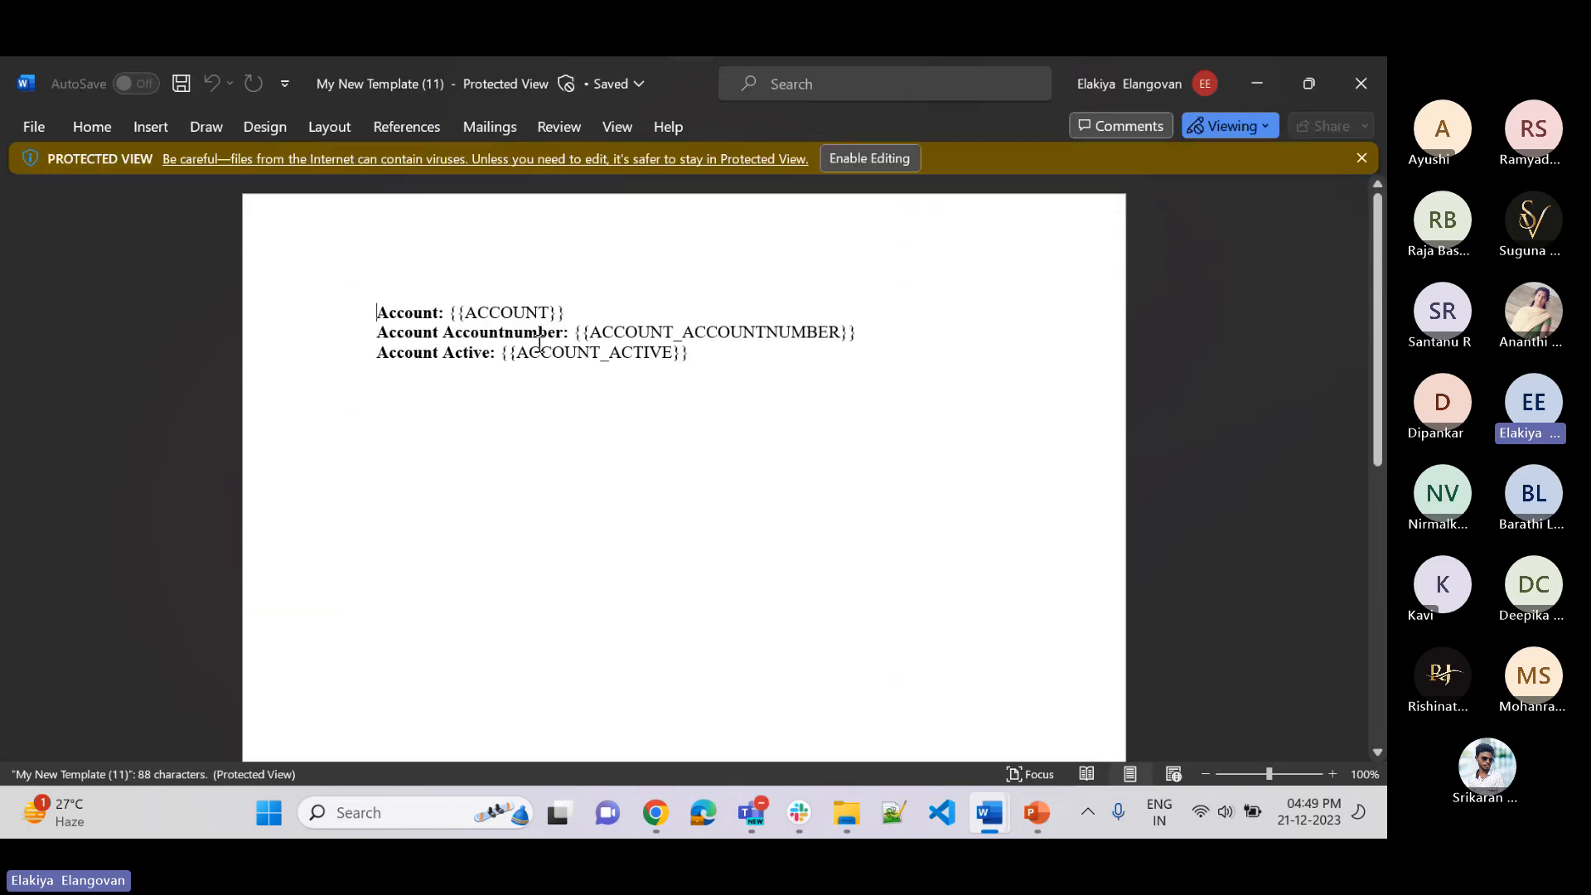
{"action": "left_click", "coordinate": [1360, 159]}
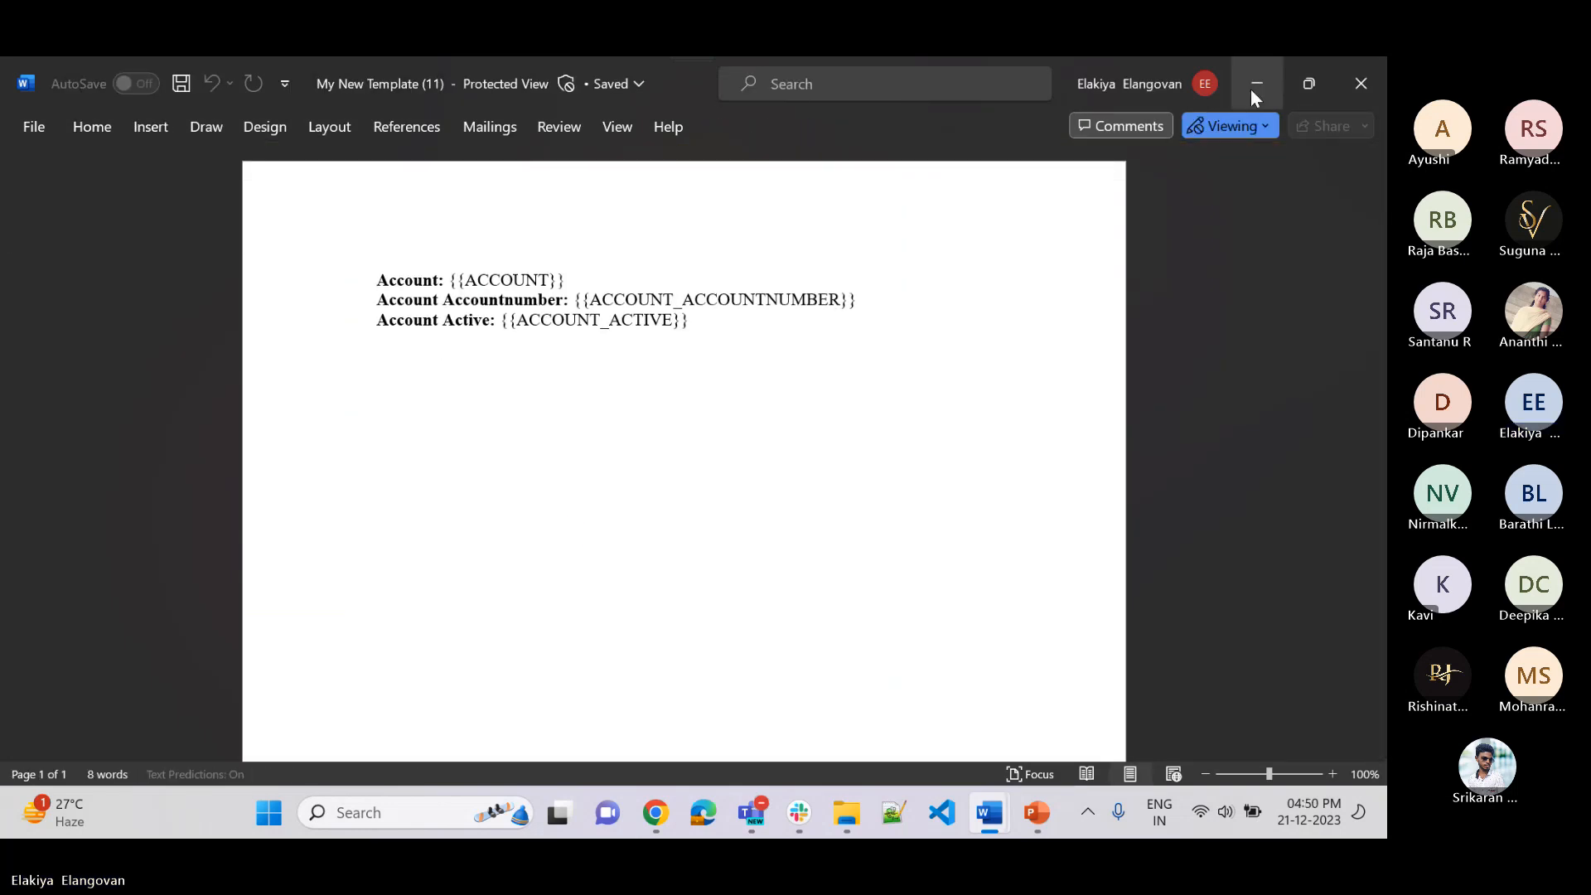
Minimize both Word documents and leave the Template Builder for the Conga Composer page
{"action": "left_click", "coordinate": [1251, 86]}
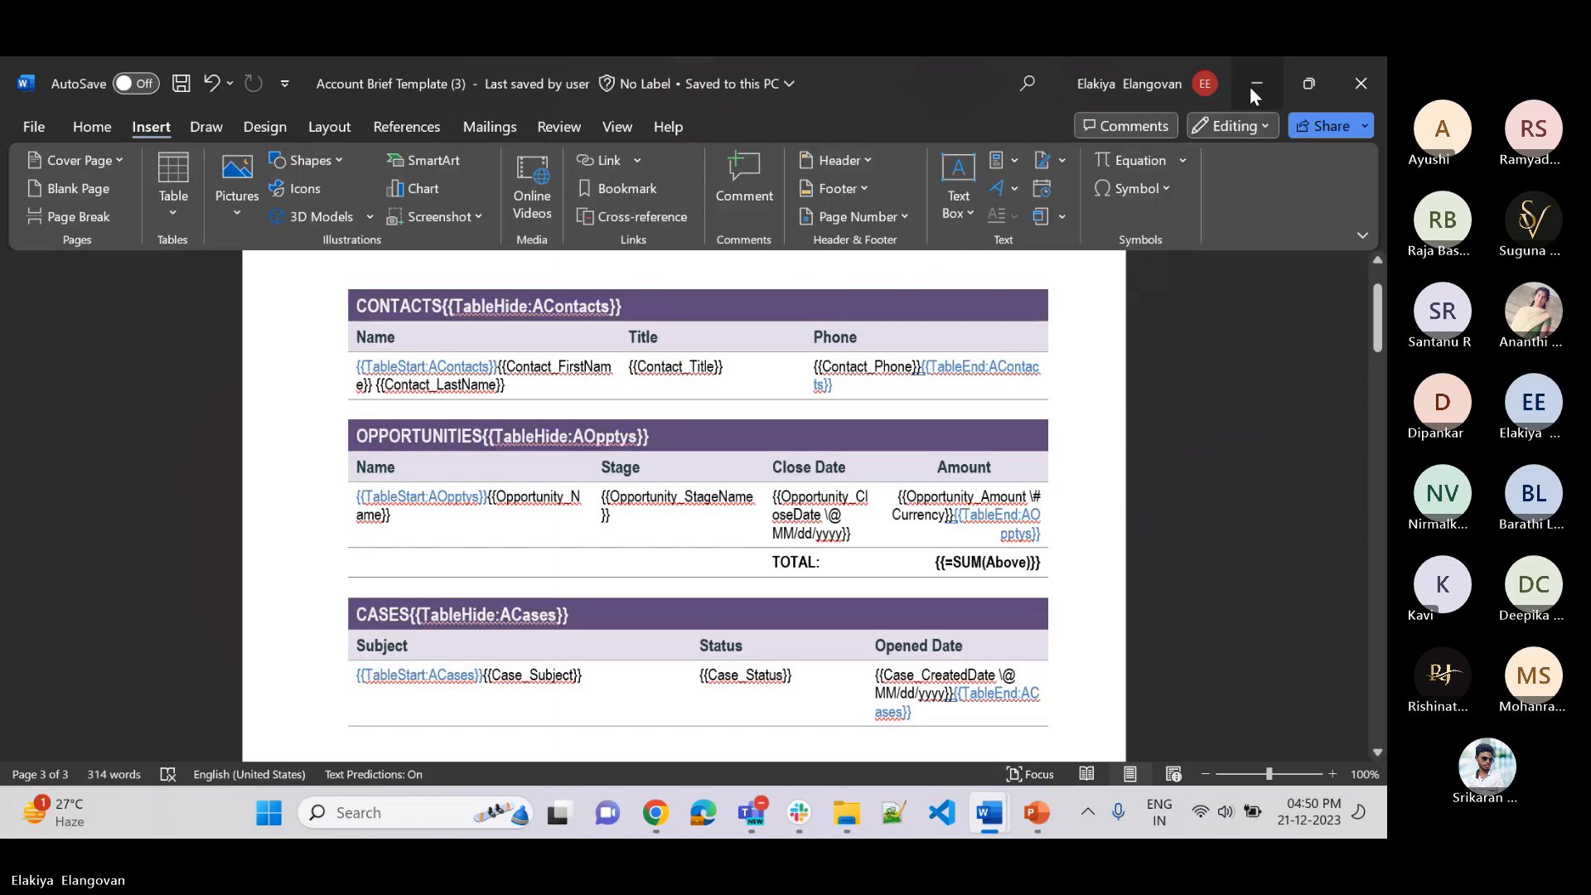
{"action": "left_click", "coordinate": [1250, 86]}
{"action": "scroll", "coordinate": [519, 502], "scroll_direction": "up", "scroll_amount": 2}
{"action": "left_click", "coordinate": [1086, 302]}
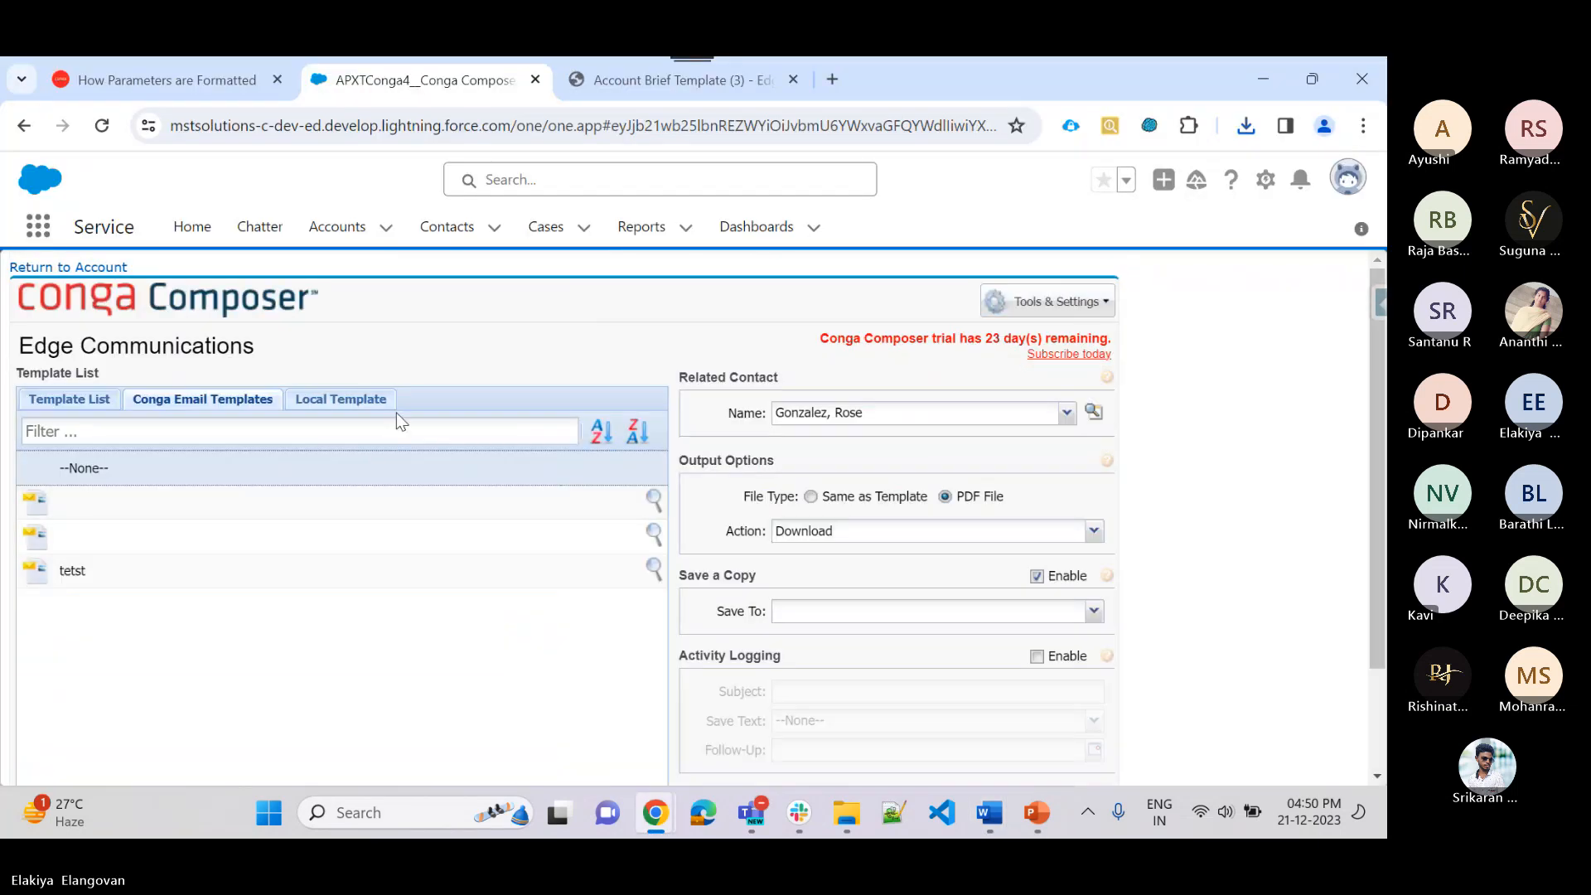
{"action": "left_click", "coordinate": [689, 76]}
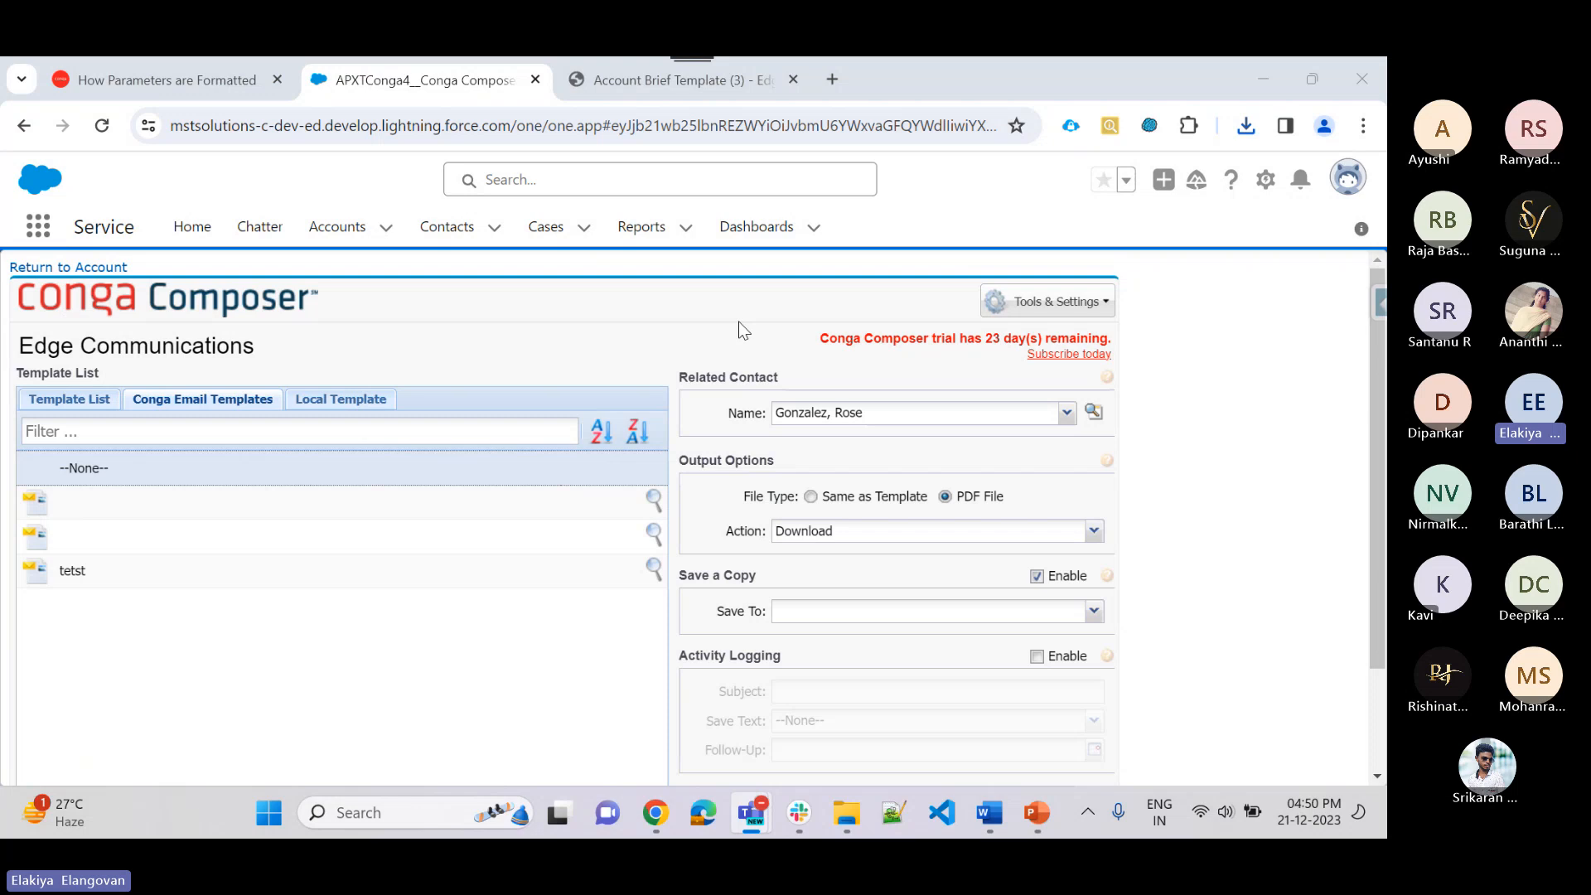
Choose My New Template (11) from the Downloads folder as the local template file
{"action": "left_click", "coordinate": [365, 403]}
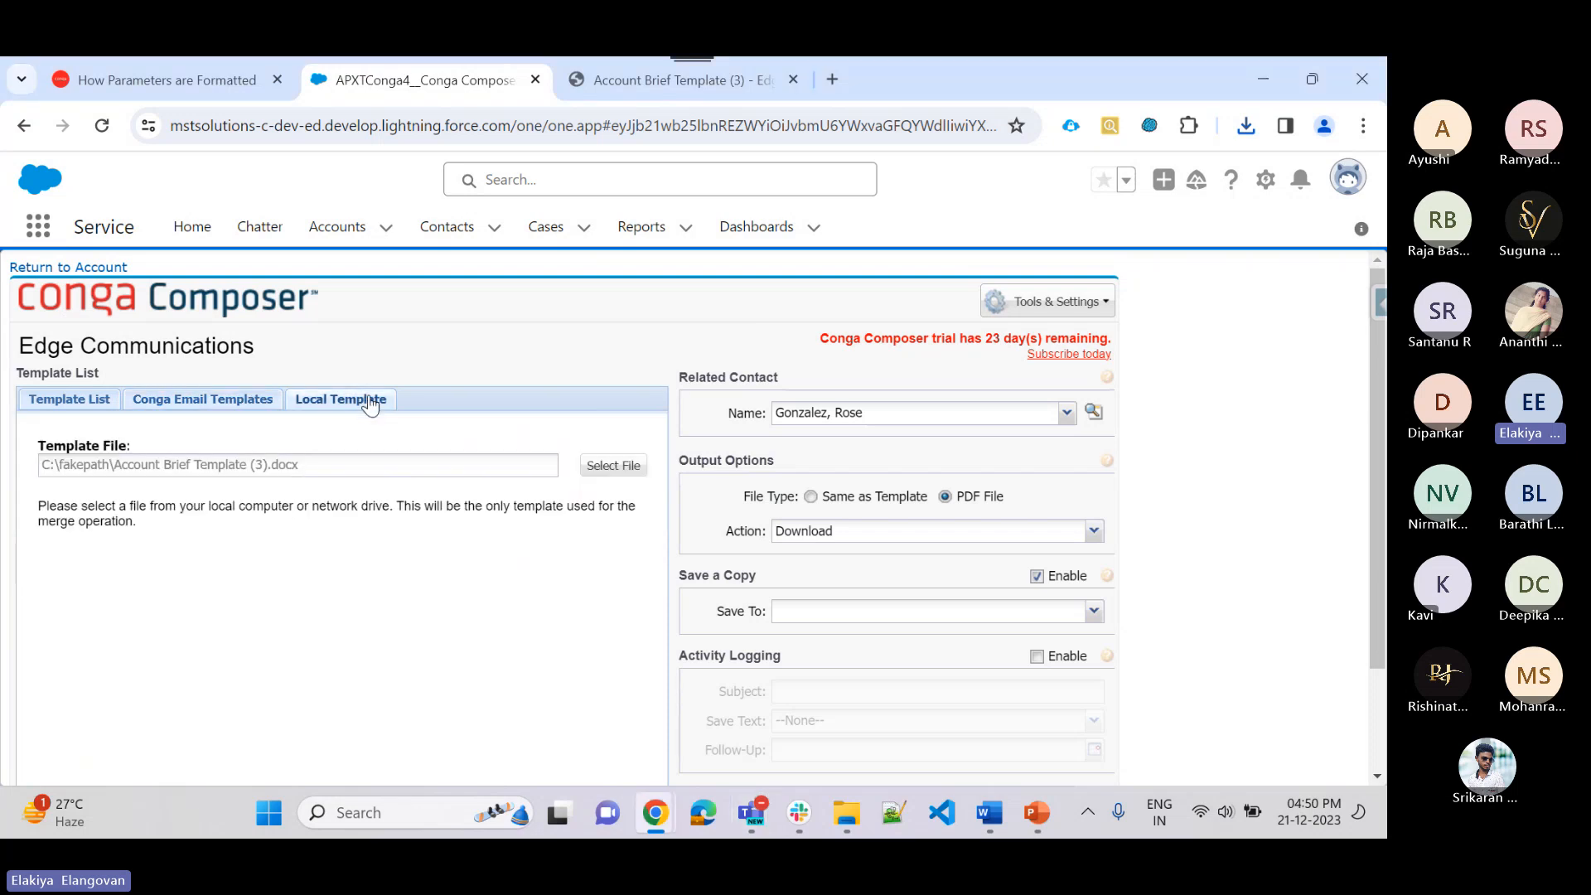
{"action": "left_click", "coordinate": [626, 465]}
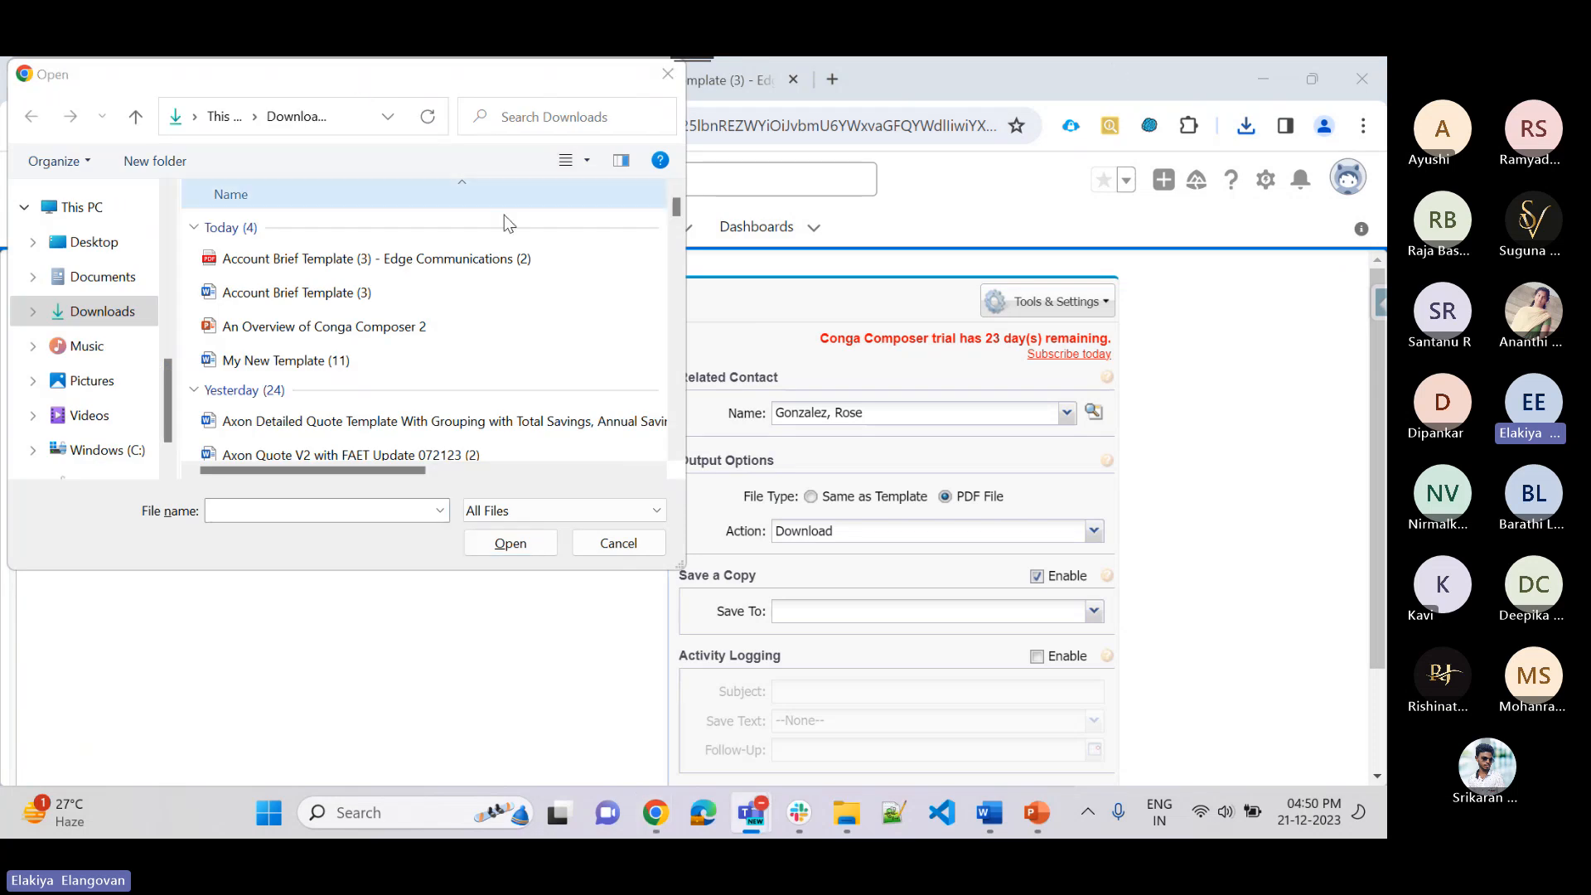
{"action": "left_click", "coordinate": [311, 294]}
{"action": "left_click", "coordinate": [303, 361]}
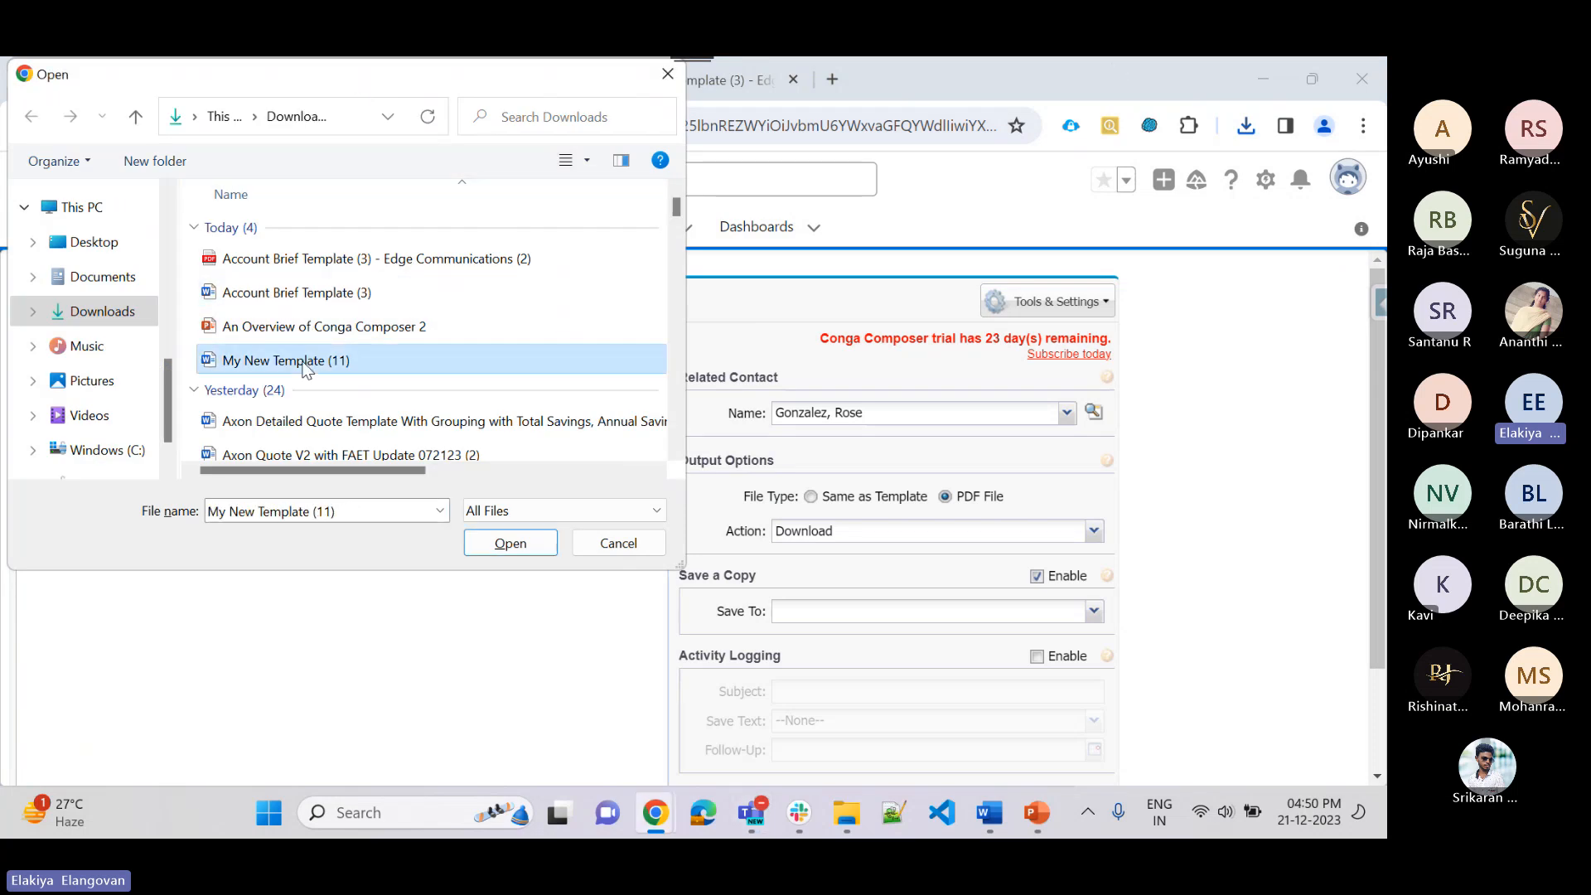
{"action": "left_click", "coordinate": [511, 543]}
Preview the merged My New Template (11), open the downloaded PDF and examine its account fields
{"action": "scroll", "coordinate": [727, 688], "scroll_direction": "down", "scroll_amount": 2}
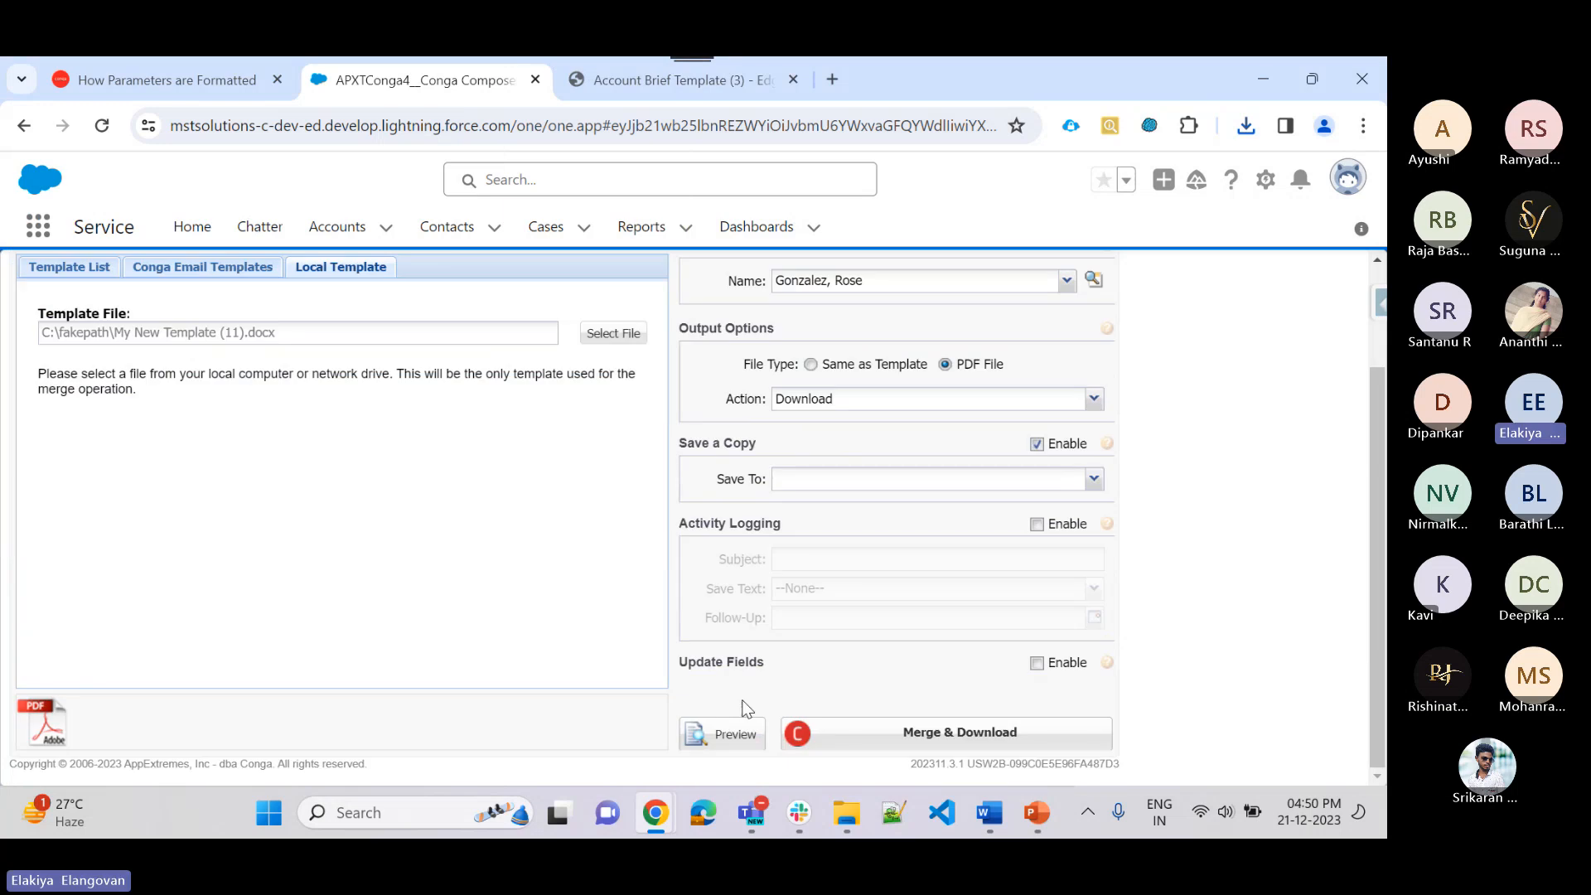
{"action": "left_click", "coordinate": [723, 729]}
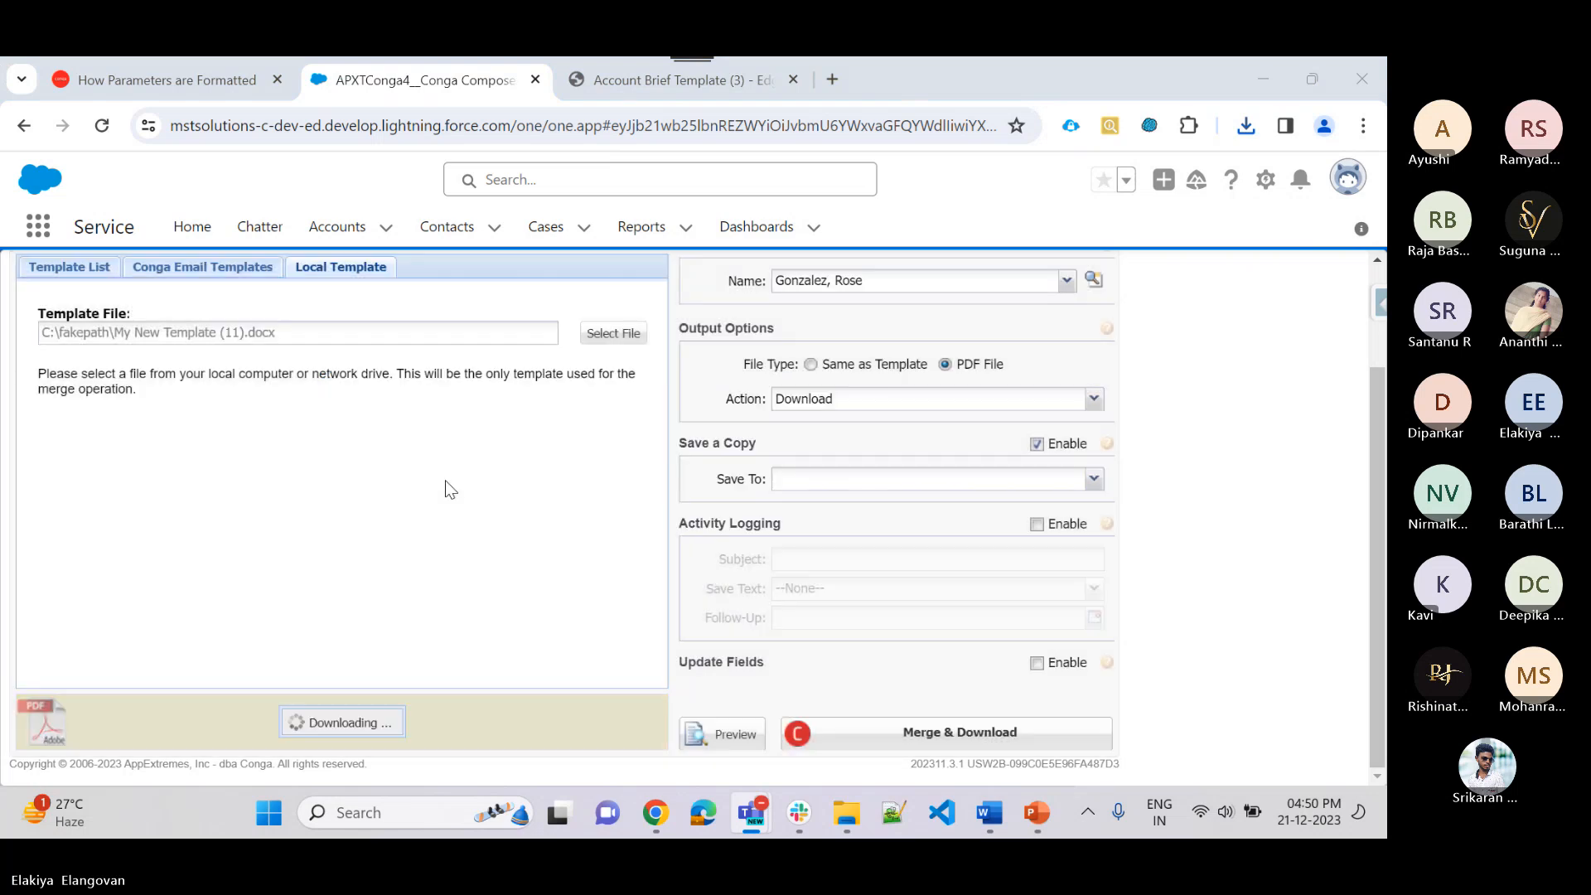
{"action": "left_click", "coordinate": [1244, 133]}
{"action": "left_click", "coordinate": [1110, 228]}
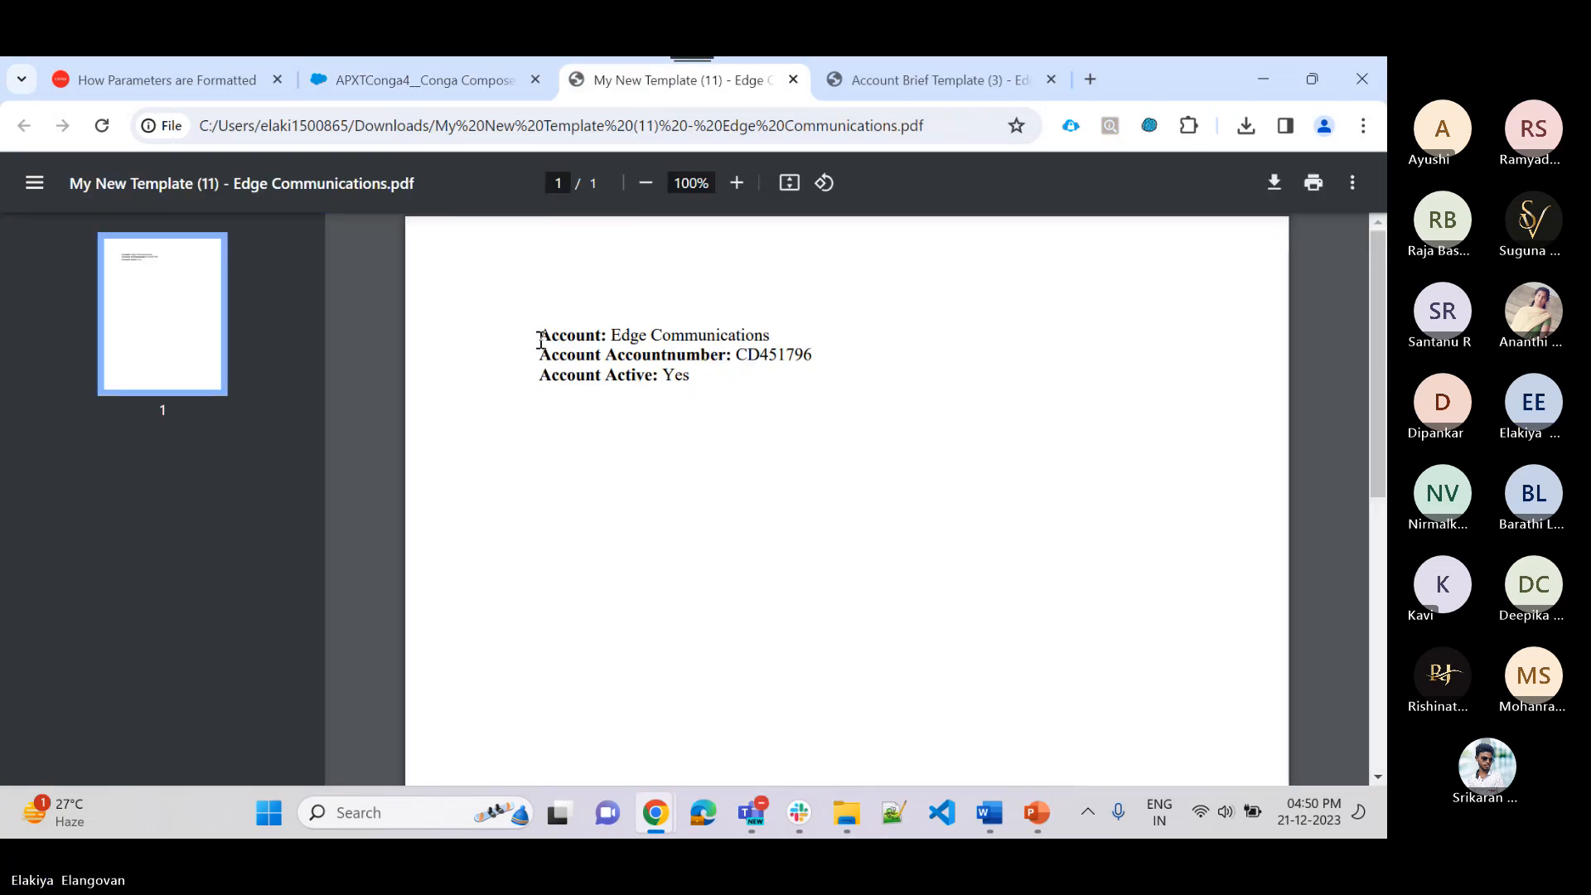
{"action": "left_click_drag", "start_coordinate": [537, 331], "coordinate": [749, 383]}
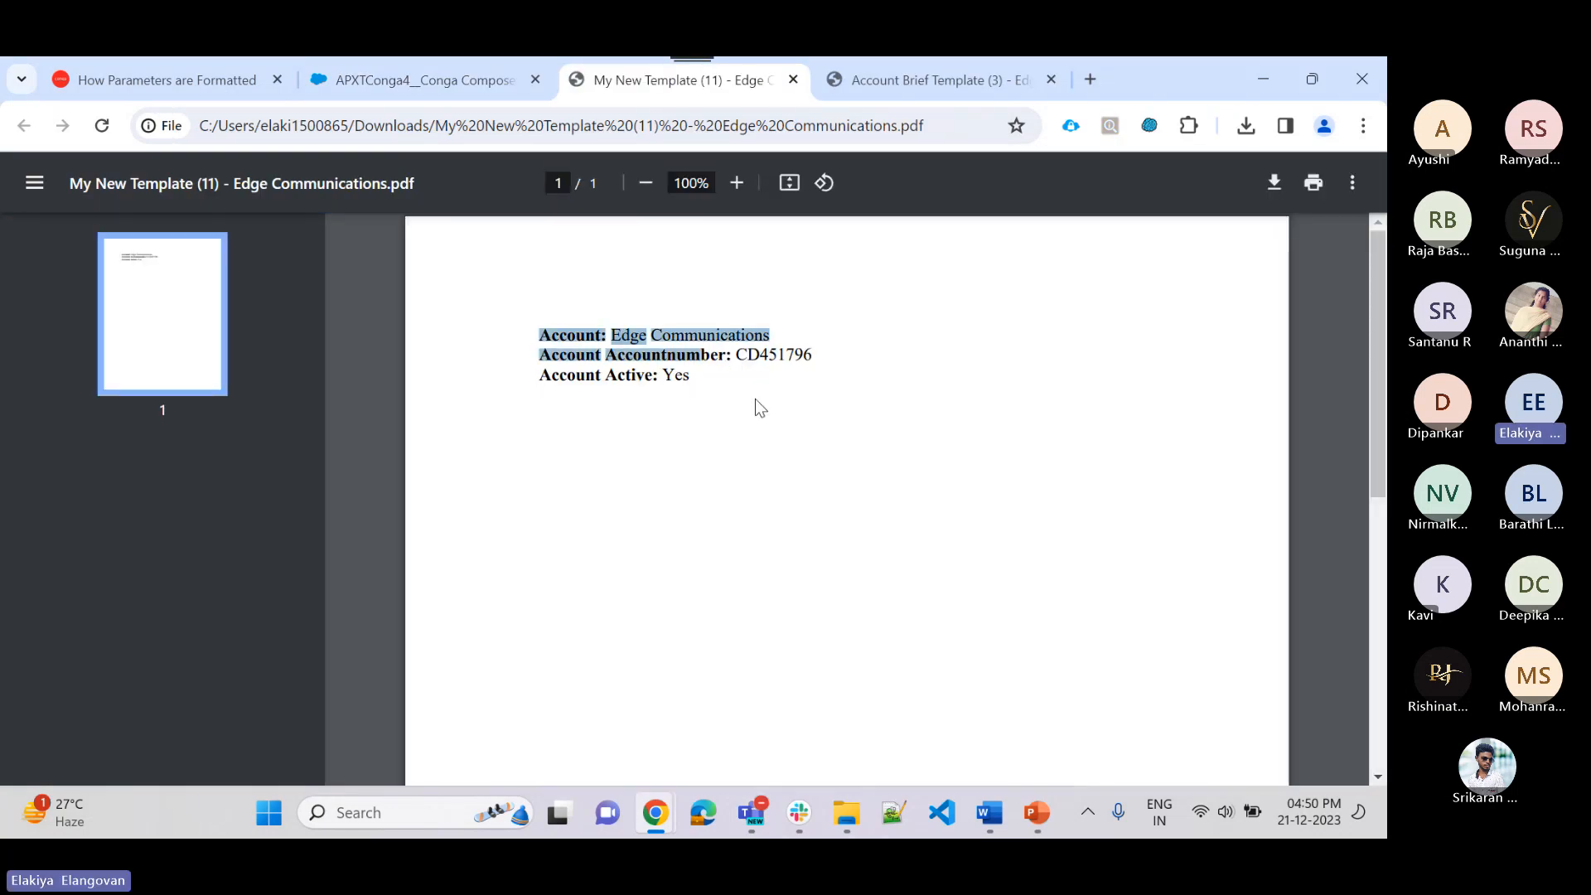
Close the old Account Brief Template PDF and switch to the Account Brief Template (3) document in Word
{"action": "left_click", "coordinate": [1050, 80]}
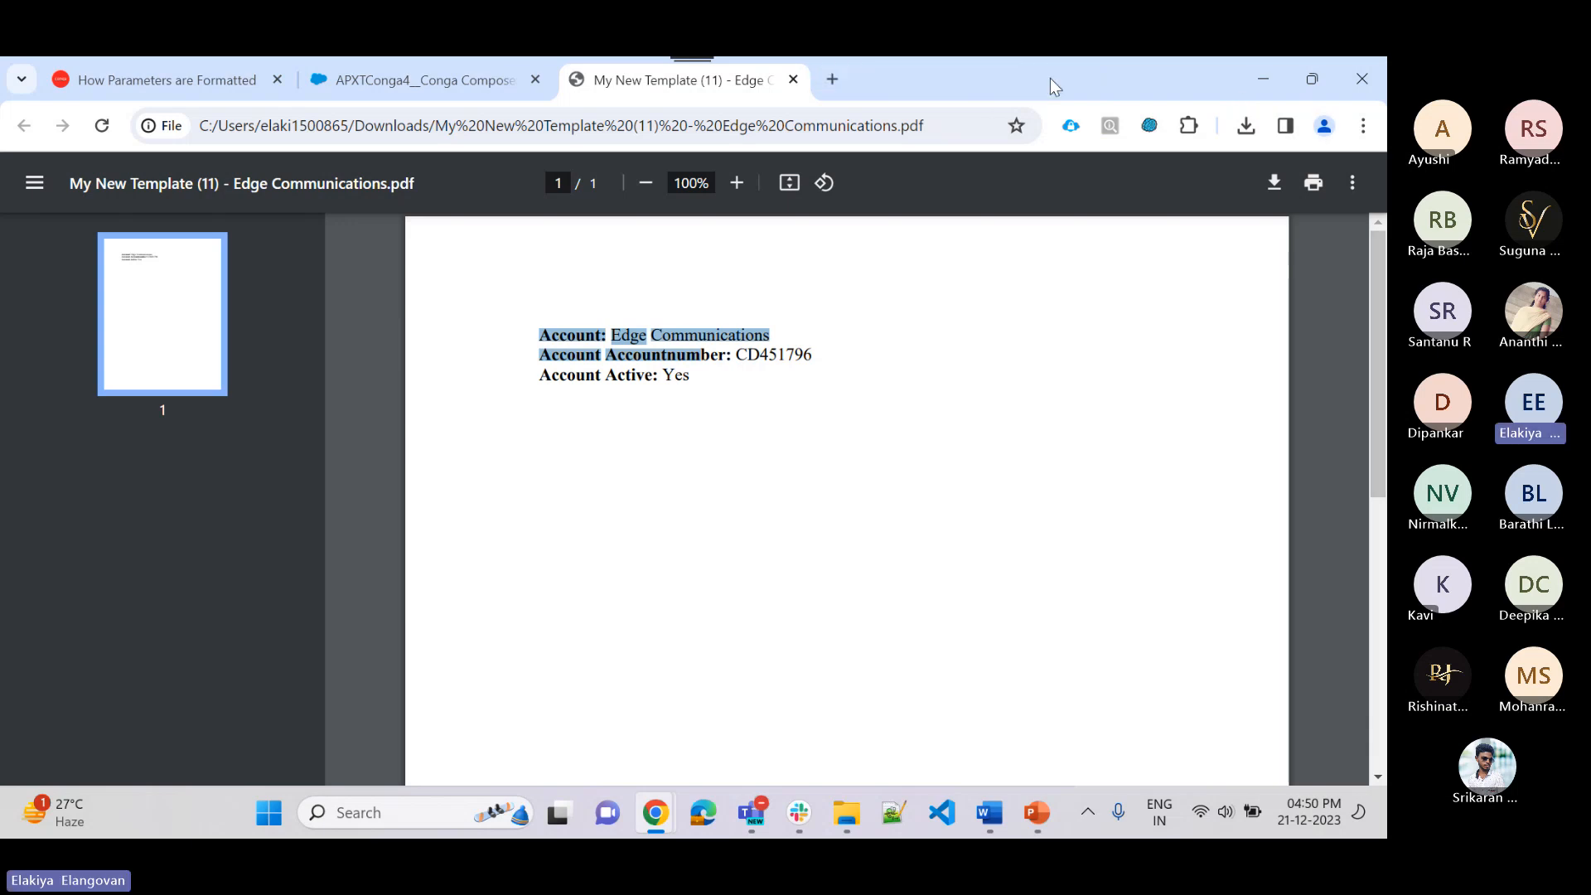
{"action": "left_click", "coordinate": [424, 81]}
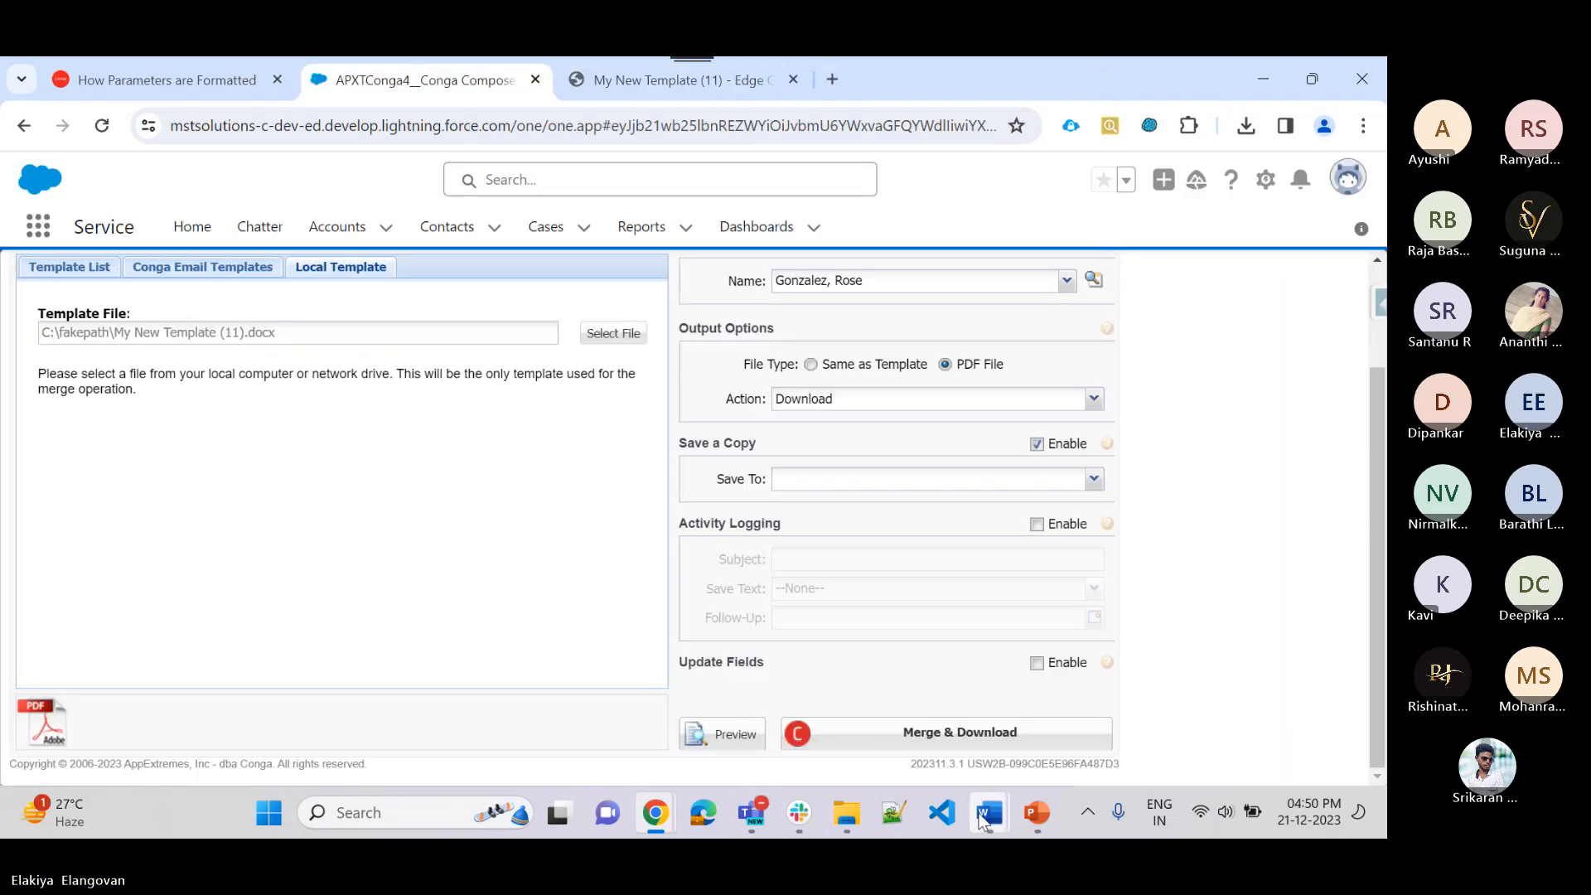
{"action": "left_click", "coordinate": [986, 814]}
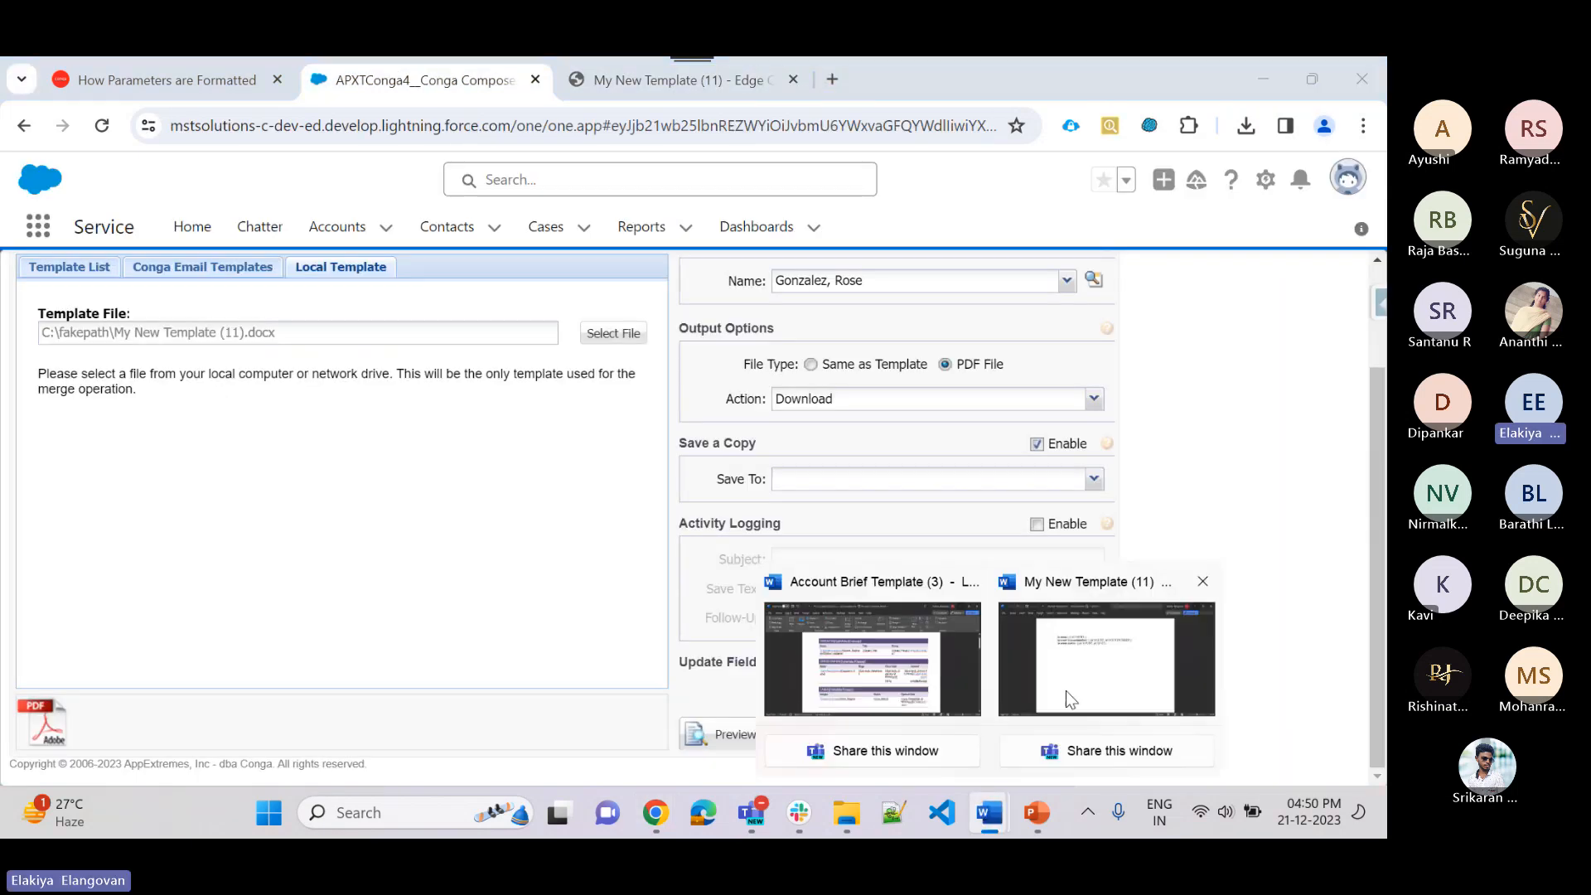
{"action": "left_click", "coordinate": [899, 680]}
Examine the TableHide and TableShow attributes used in the template's Activities and Cases tables
{"action": "scroll", "coordinate": [504, 654], "scroll_direction": "down", "scroll_amount": 7}
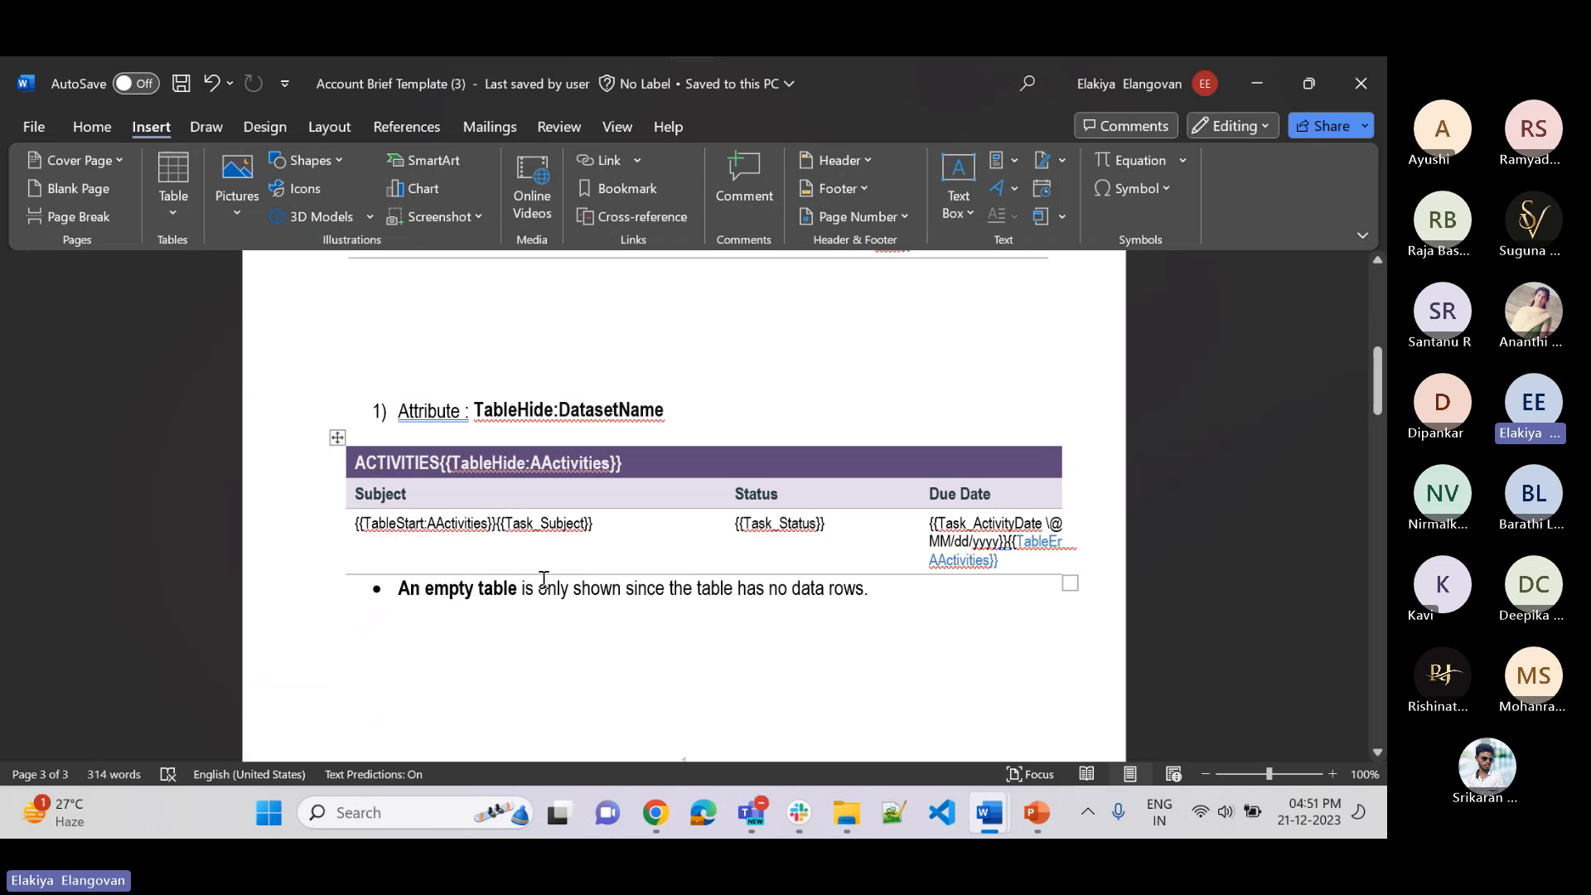
{"action": "scroll", "coordinate": [568, 603], "scroll_direction": "down", "scroll_amount": 8}
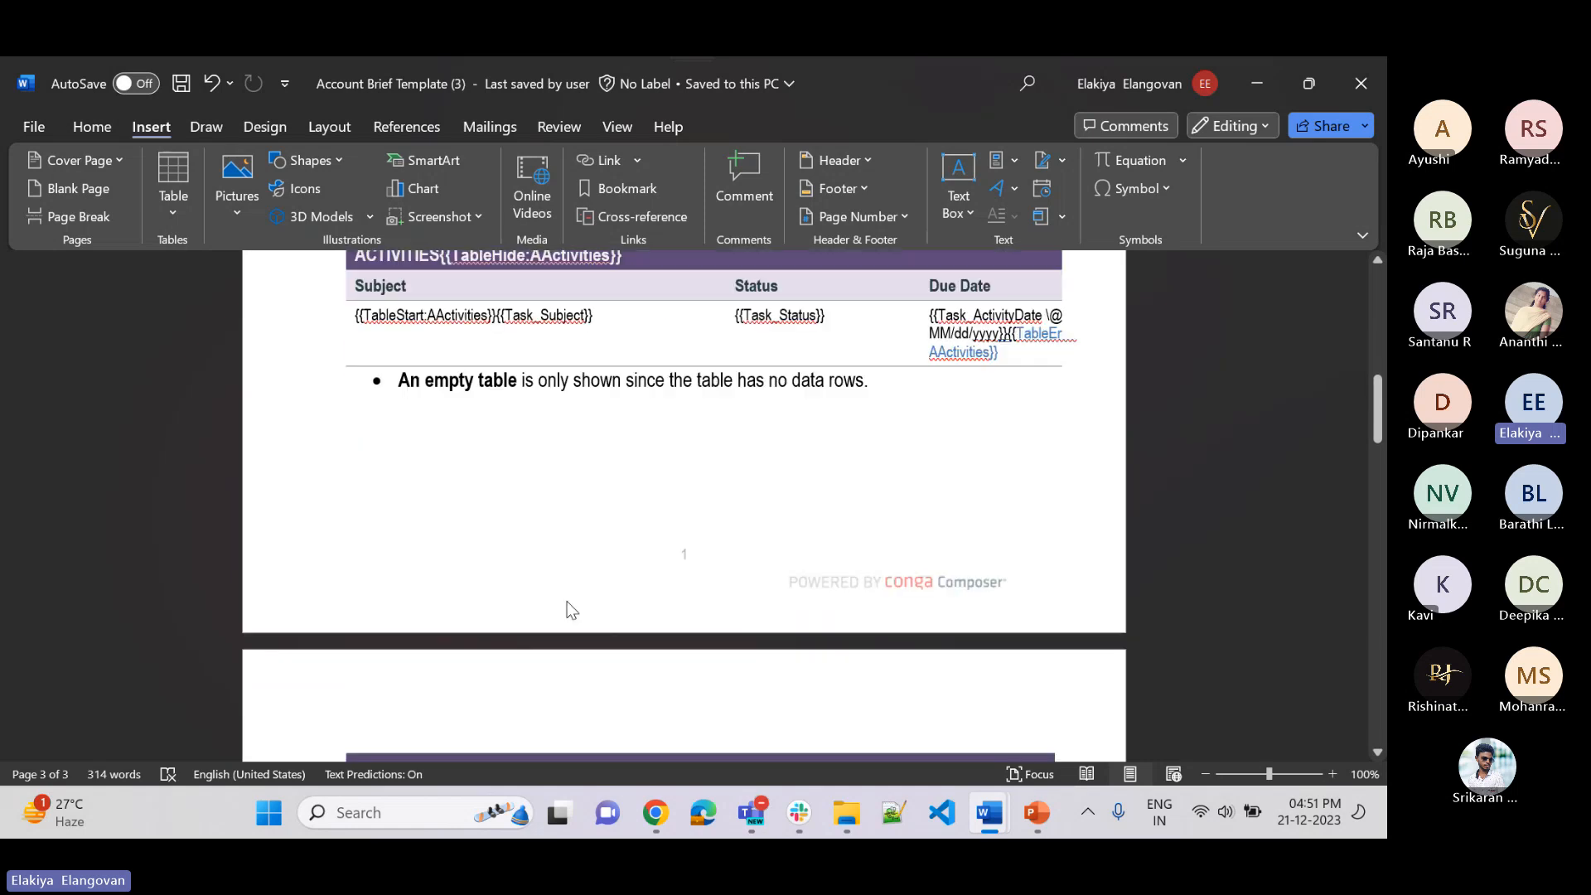
{"action": "scroll", "coordinate": [567, 598], "scroll_direction": "down", "scroll_amount": 2}
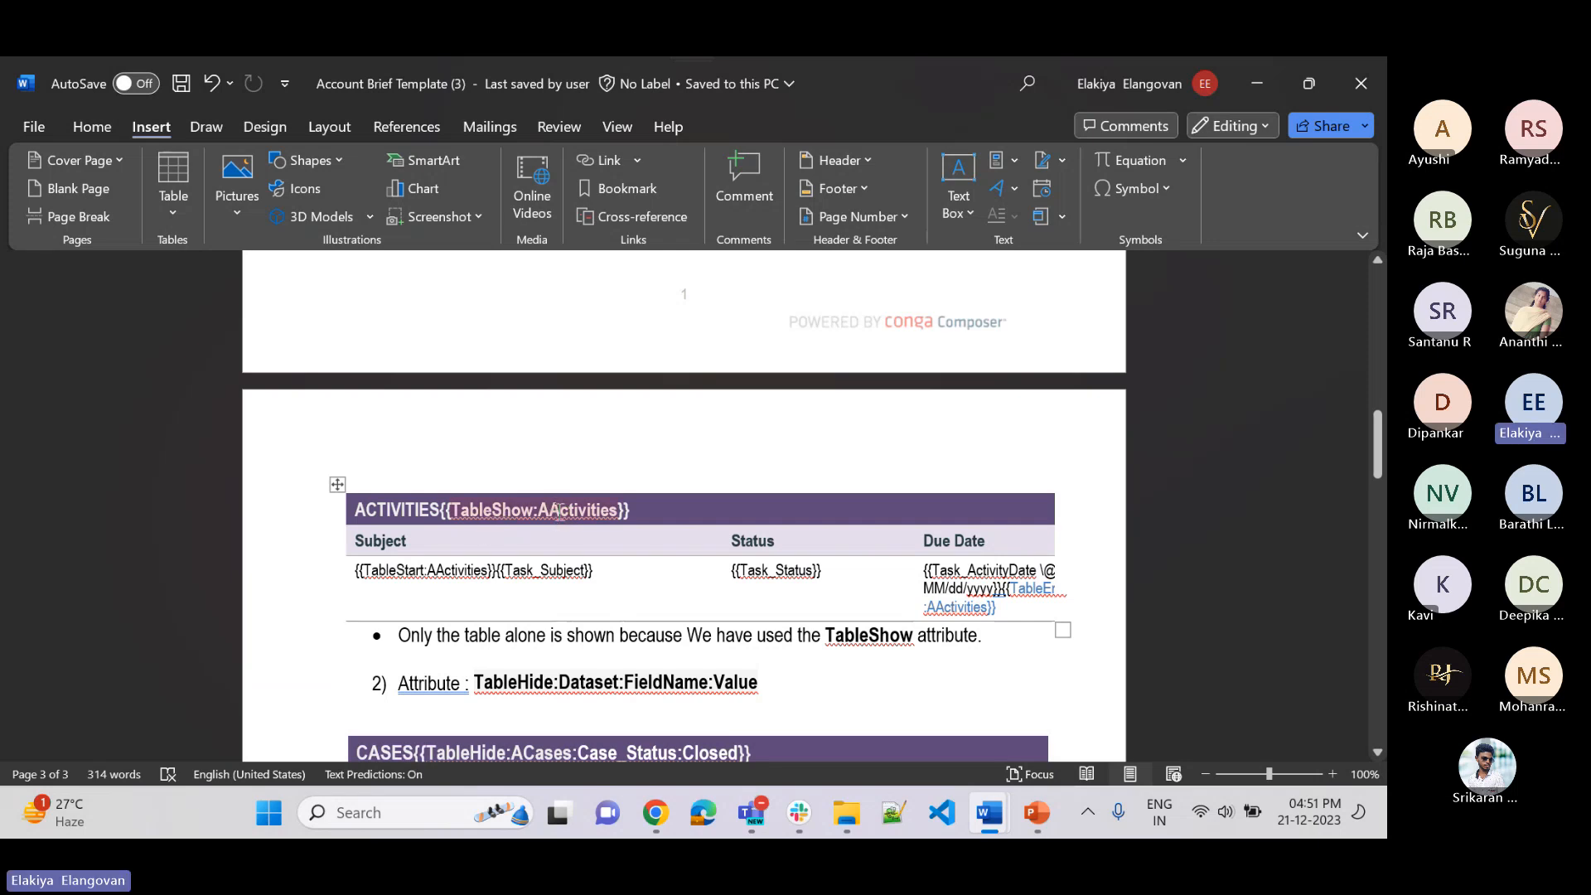
{"action": "left_click_drag", "start_coordinate": [617, 511], "coordinate": [539, 505]}
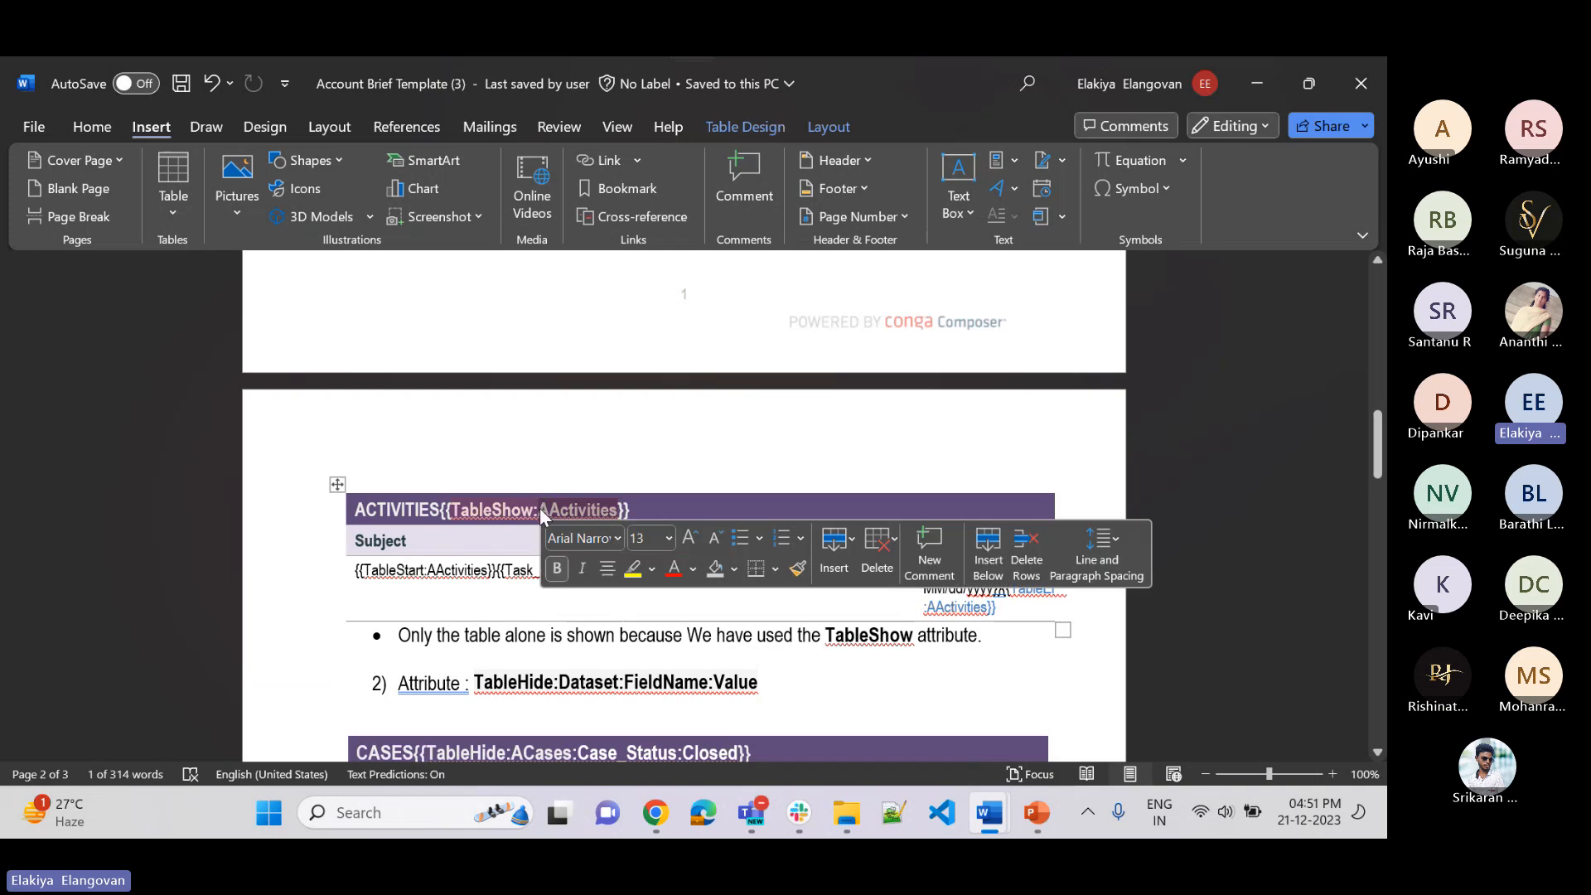
{"action": "left_click", "coordinate": [627, 460]}
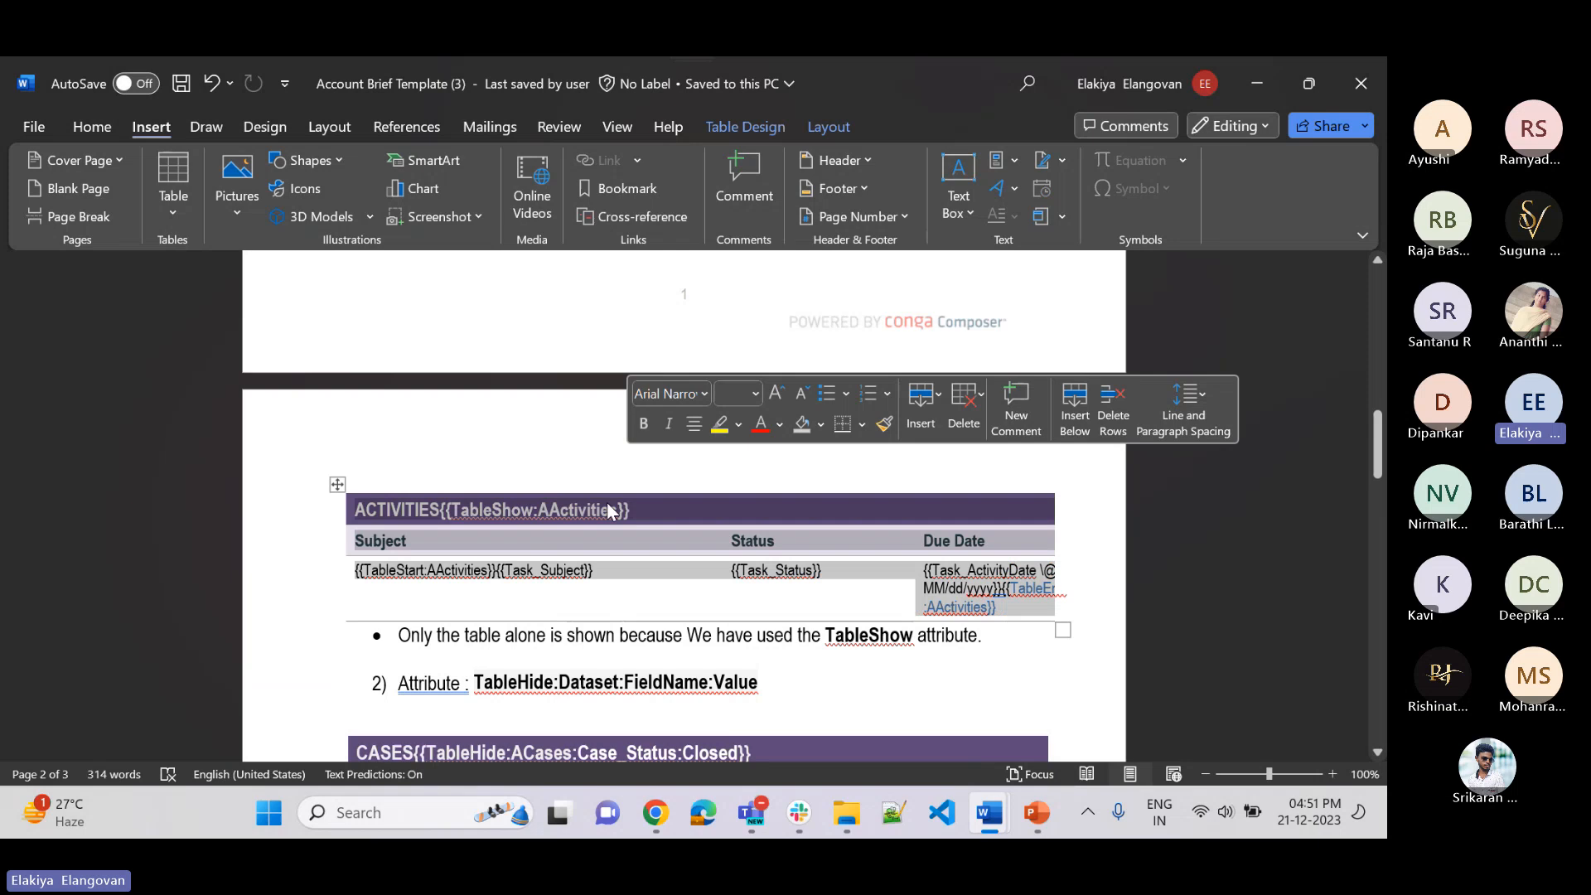
{"action": "left_click", "coordinate": [611, 615]}
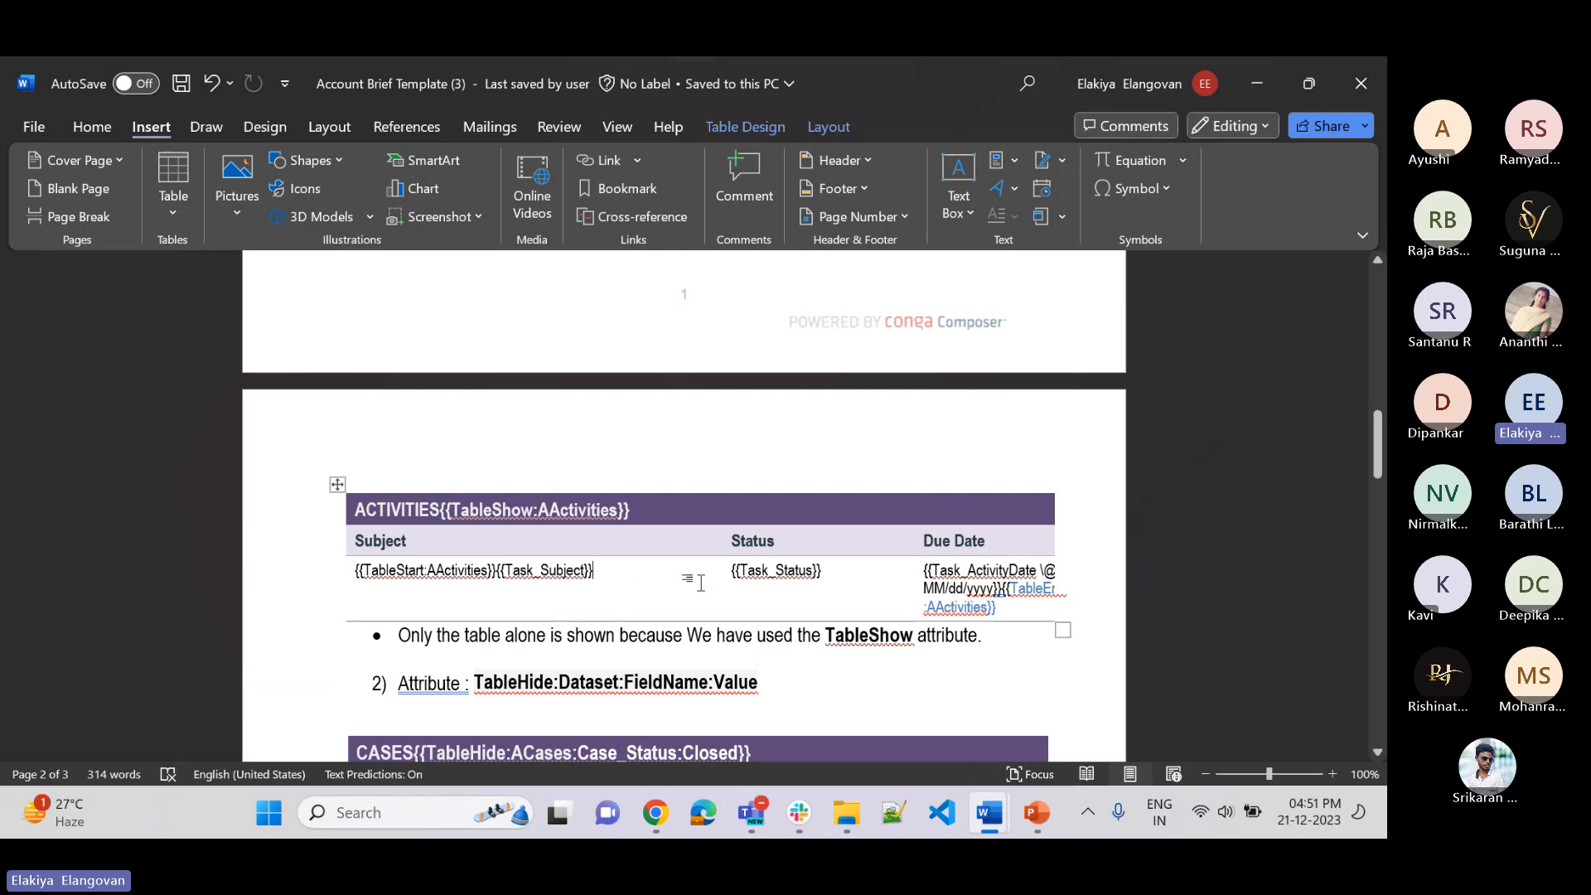
{"action": "scroll", "coordinate": [700, 584], "scroll_direction": "down", "scroll_amount": 1}
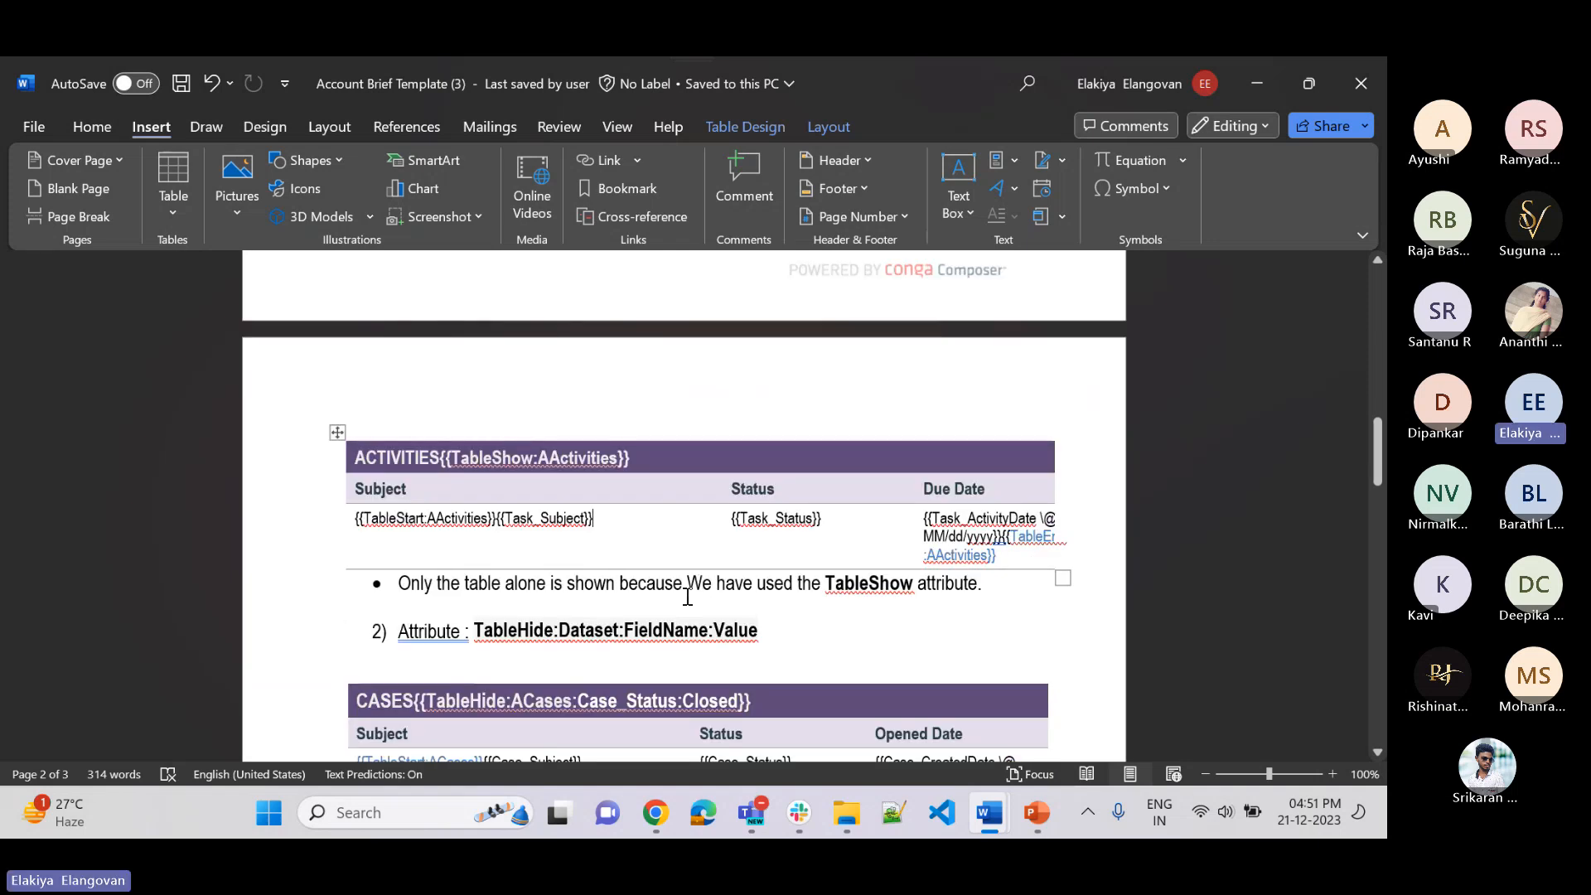
{"action": "scroll", "coordinate": [688, 593], "scroll_direction": "down", "scroll_amount": 1}
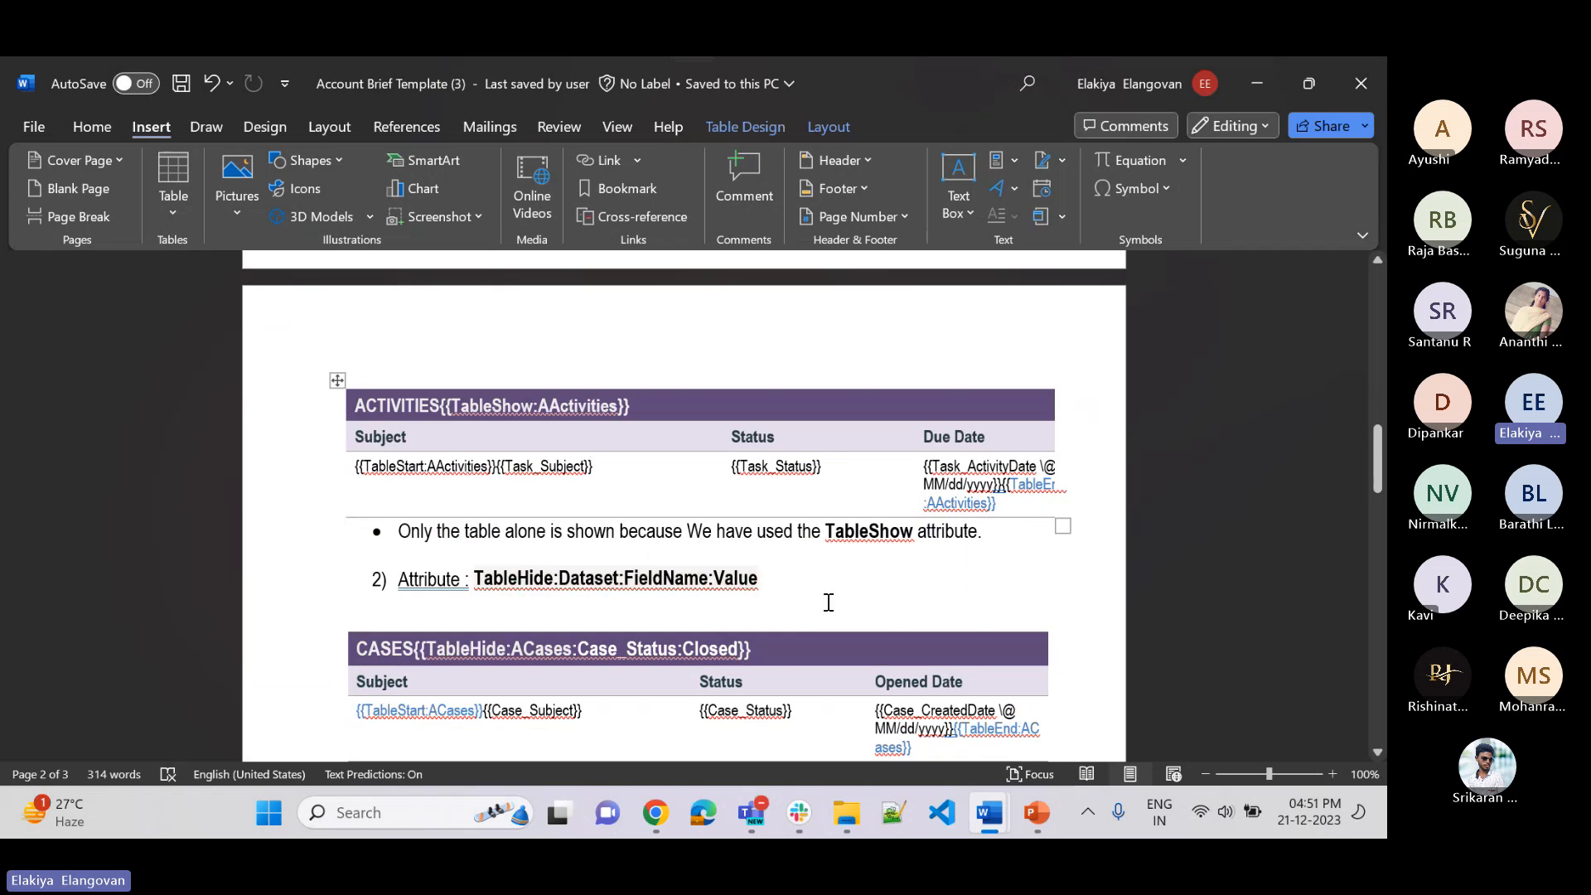
{"action": "scroll", "coordinate": [828, 600], "scroll_direction": "down", "scroll_amount": 1}
{"action": "scroll", "coordinate": [827, 601], "scroll_direction": "down", "scroll_amount": 1}
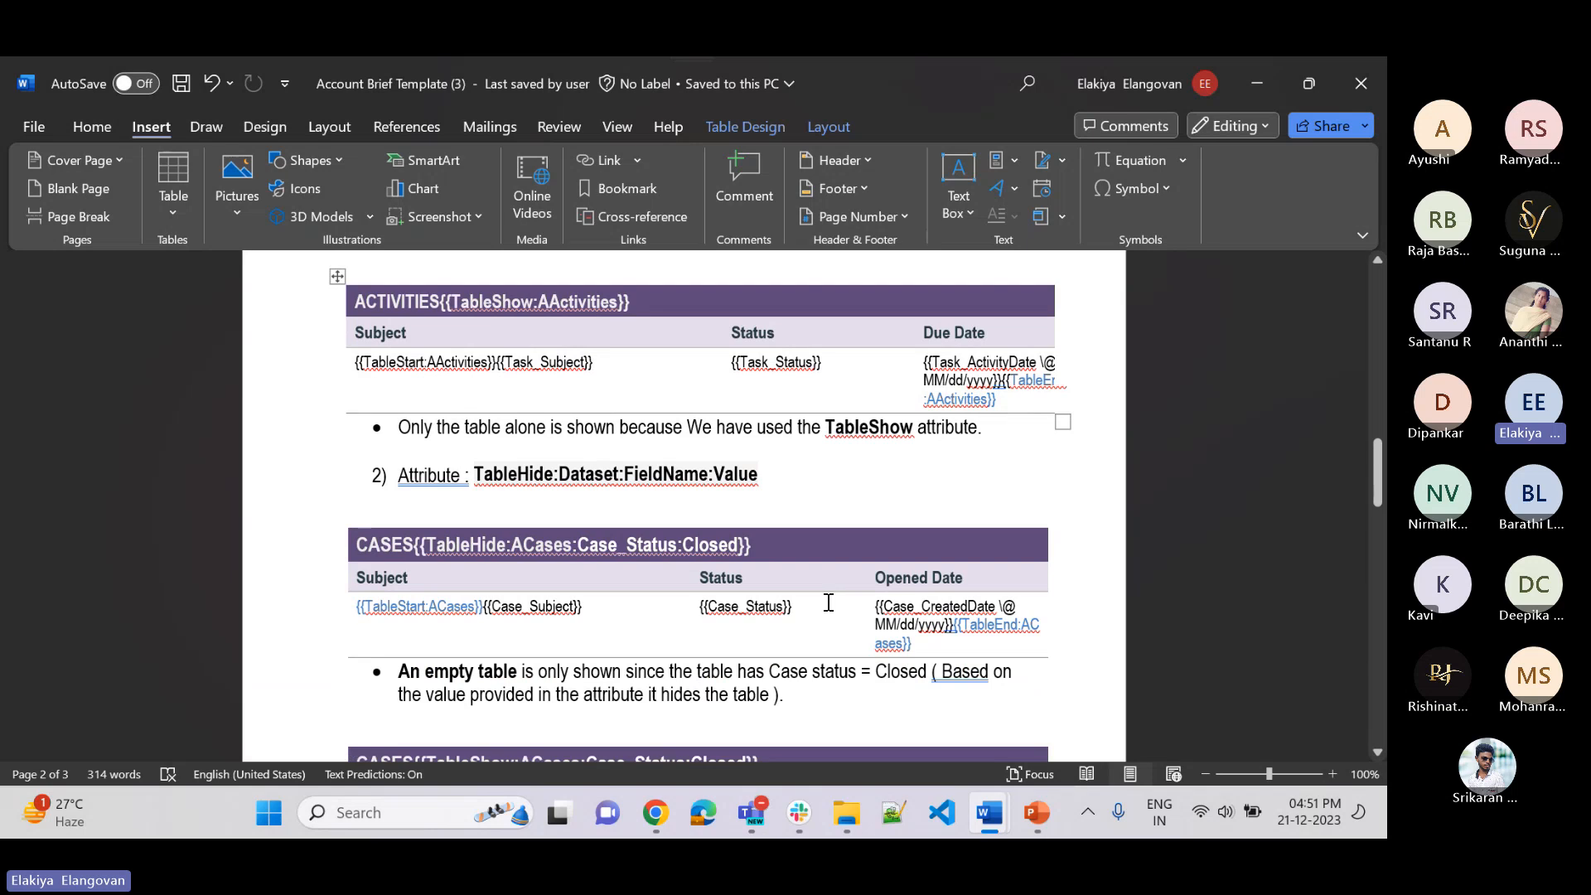